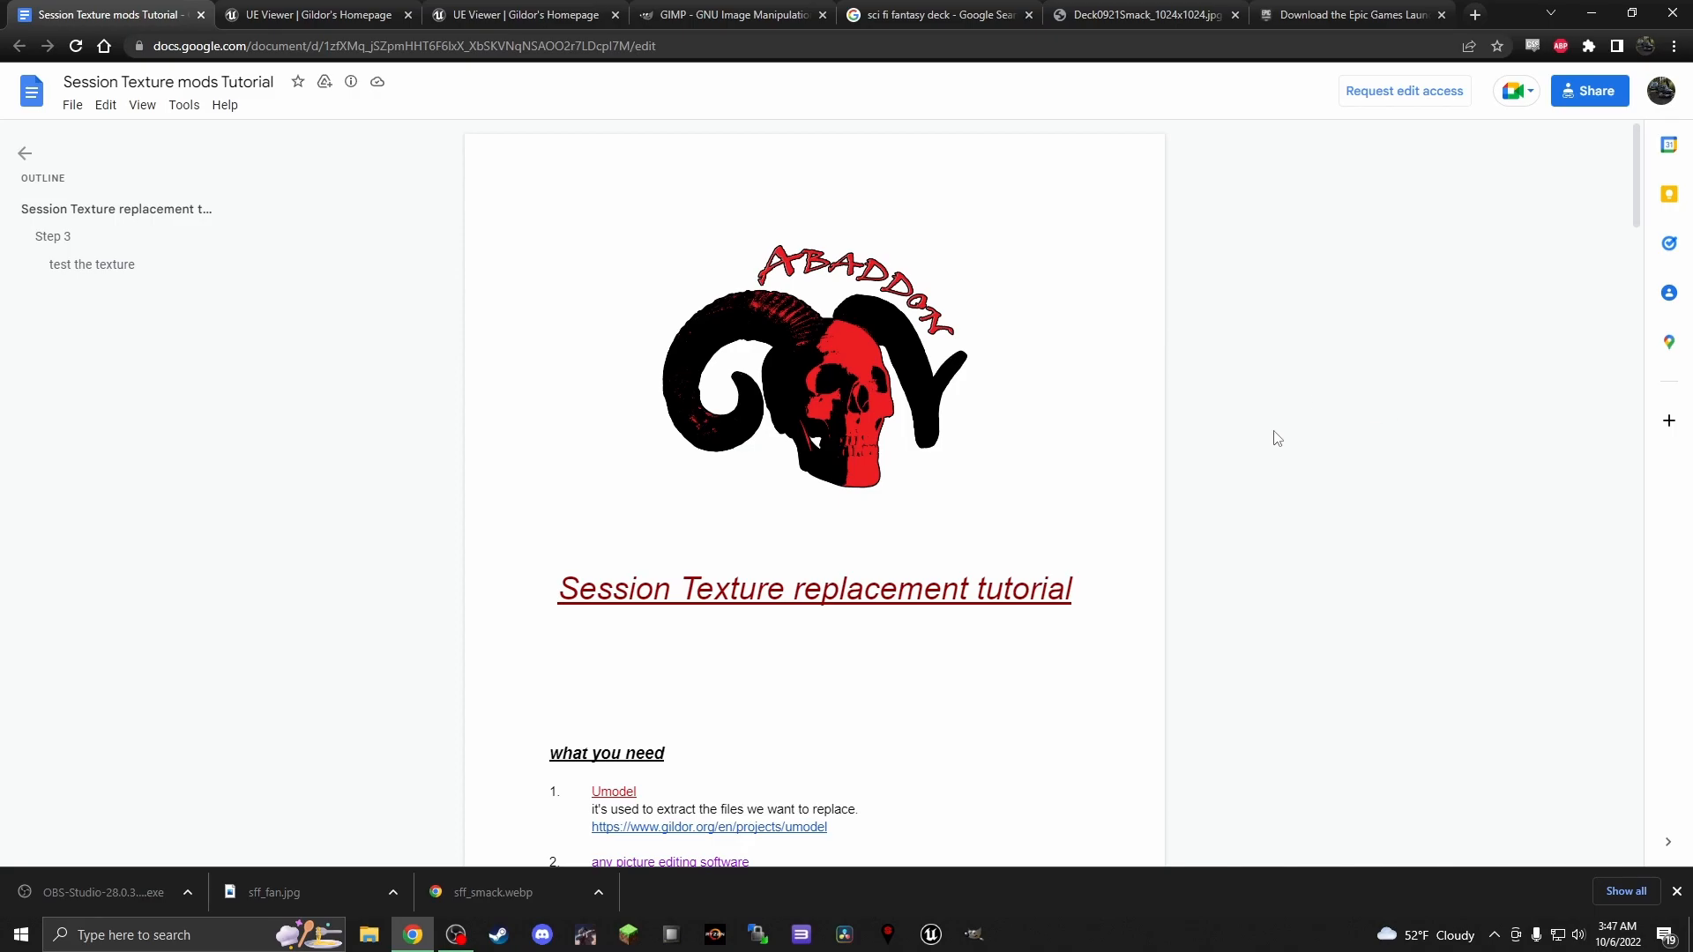
Review the list of required tools in the Session texture tutorial document and close the duplicate UE Viewer page
{"action": "scroll", "coordinate": [988, 579], "scroll_direction": "down", "scroll_amount": 3}
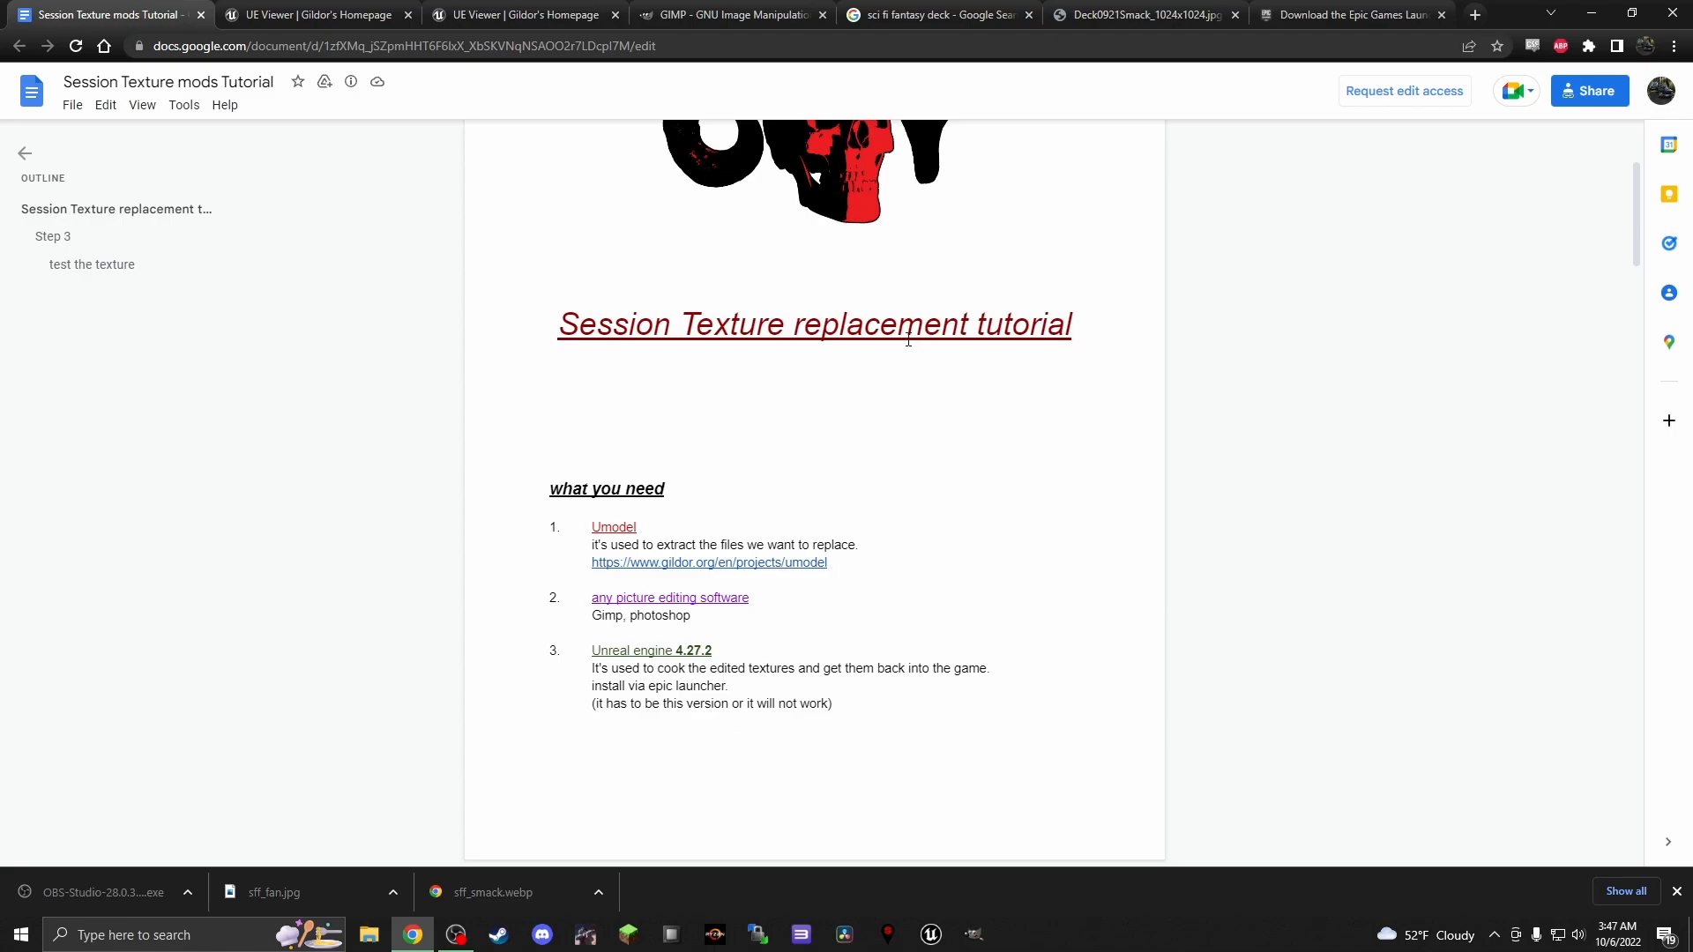
{"action": "left_click", "coordinate": [529, 19]}
{"action": "left_click", "coordinate": [407, 15]}
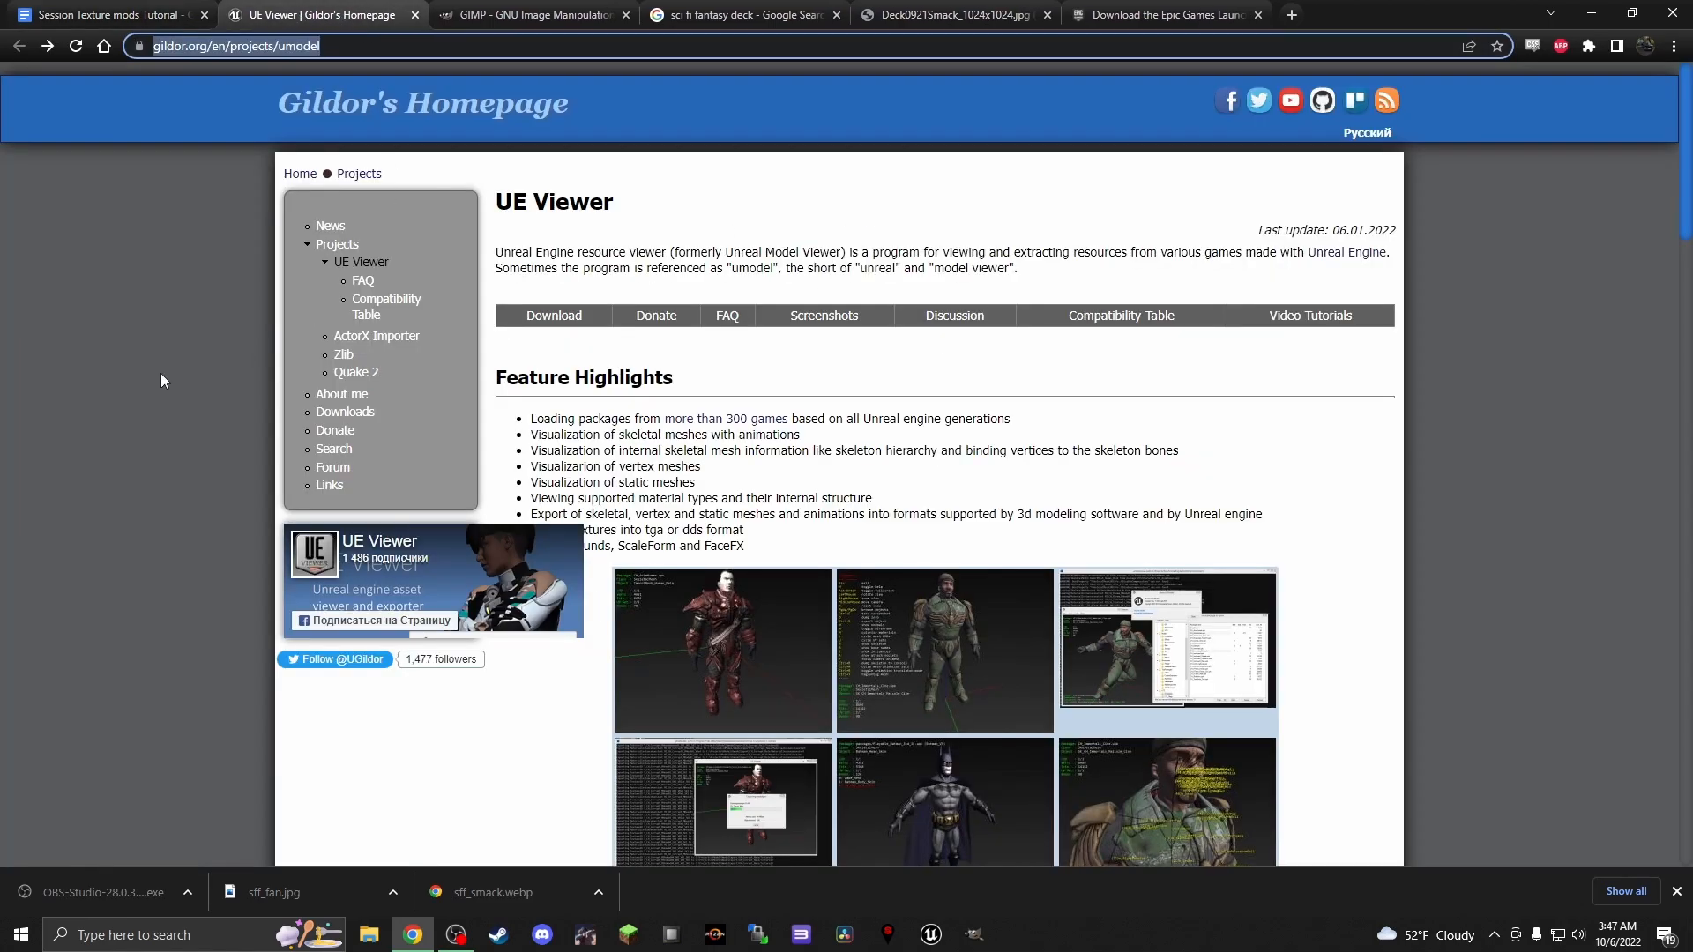
Find the Win32 and Linux downloads of UE Viewer on Gildor's Homepage
{"action": "scroll", "coordinate": [553, 265], "scroll_direction": "down", "scroll_amount": 2}
{"action": "scroll", "coordinate": [553, 231], "scroll_direction": "up", "scroll_amount": 1}
{"action": "left_click", "coordinate": [553, 230]}
{"action": "scroll", "coordinate": [385, 303], "scroll_direction": "up", "scroll_amount": 2}
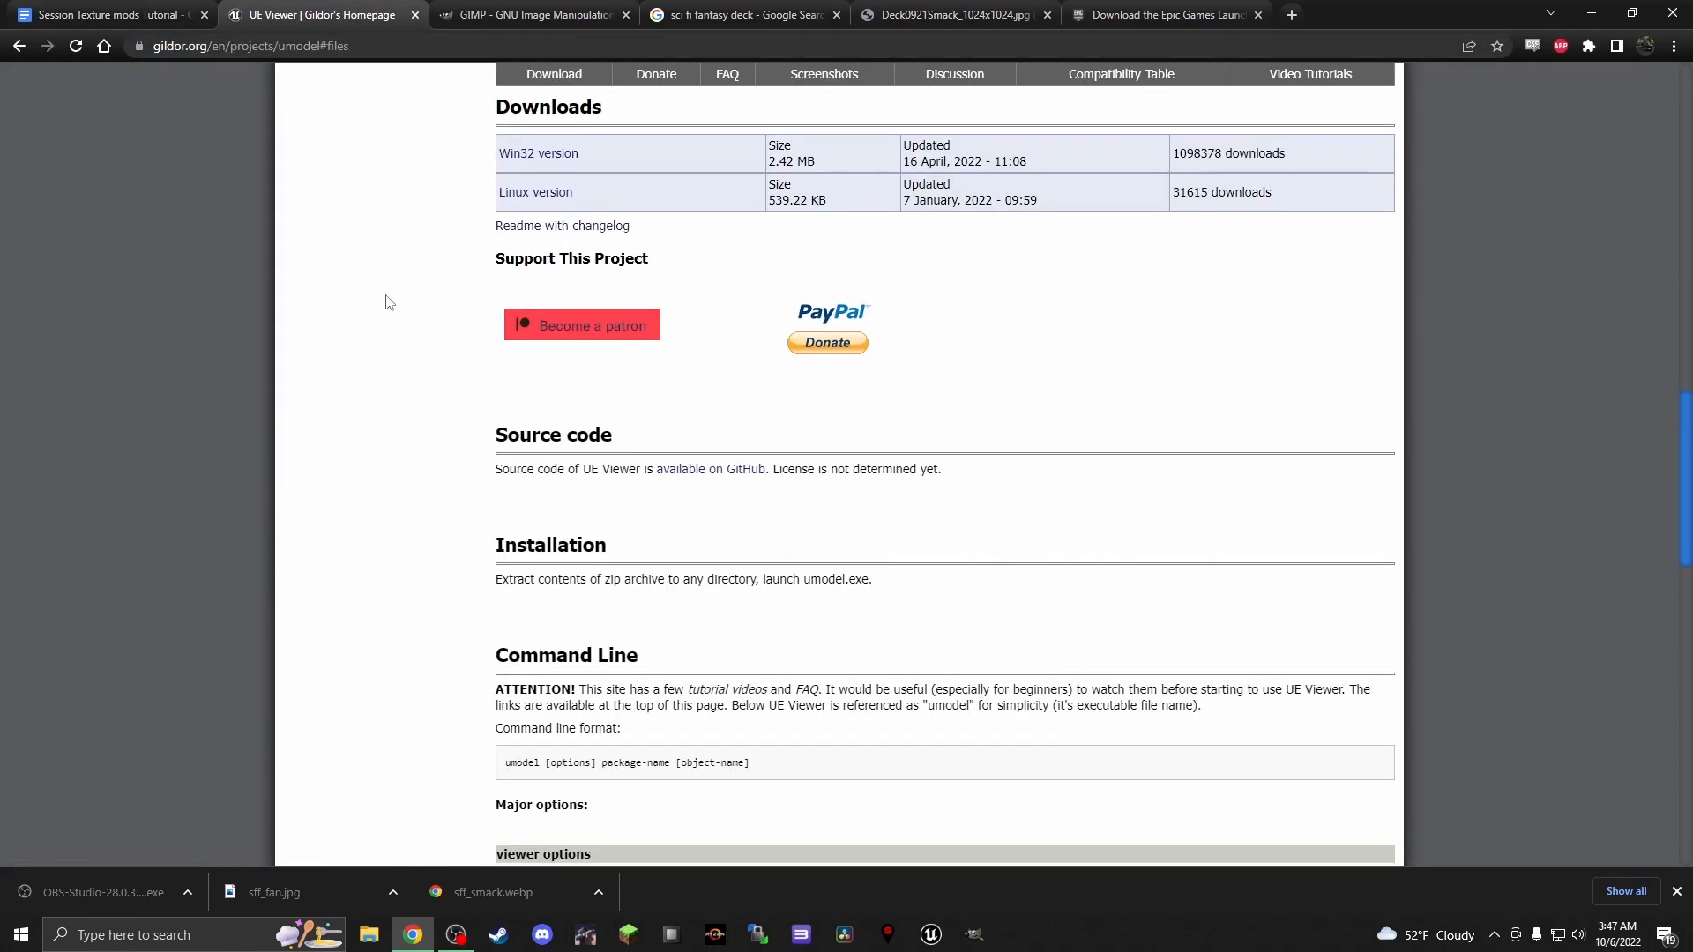
{"action": "left_click", "coordinate": [527, 299]}
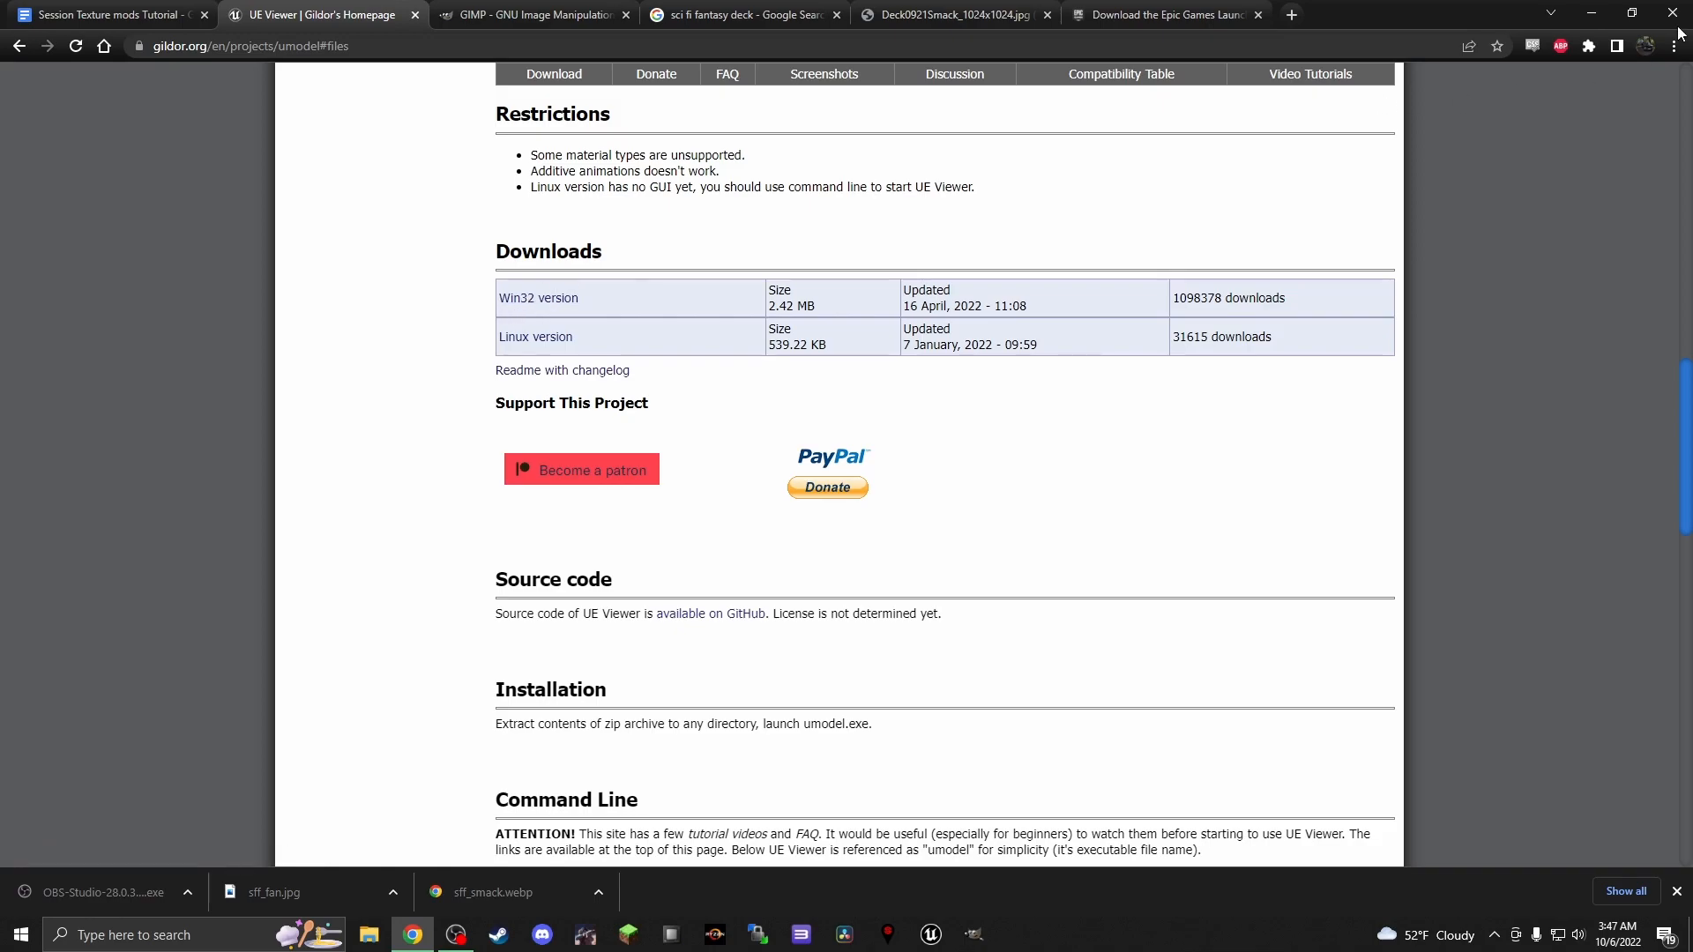
{"action": "left_click", "coordinate": [1591, 14]}
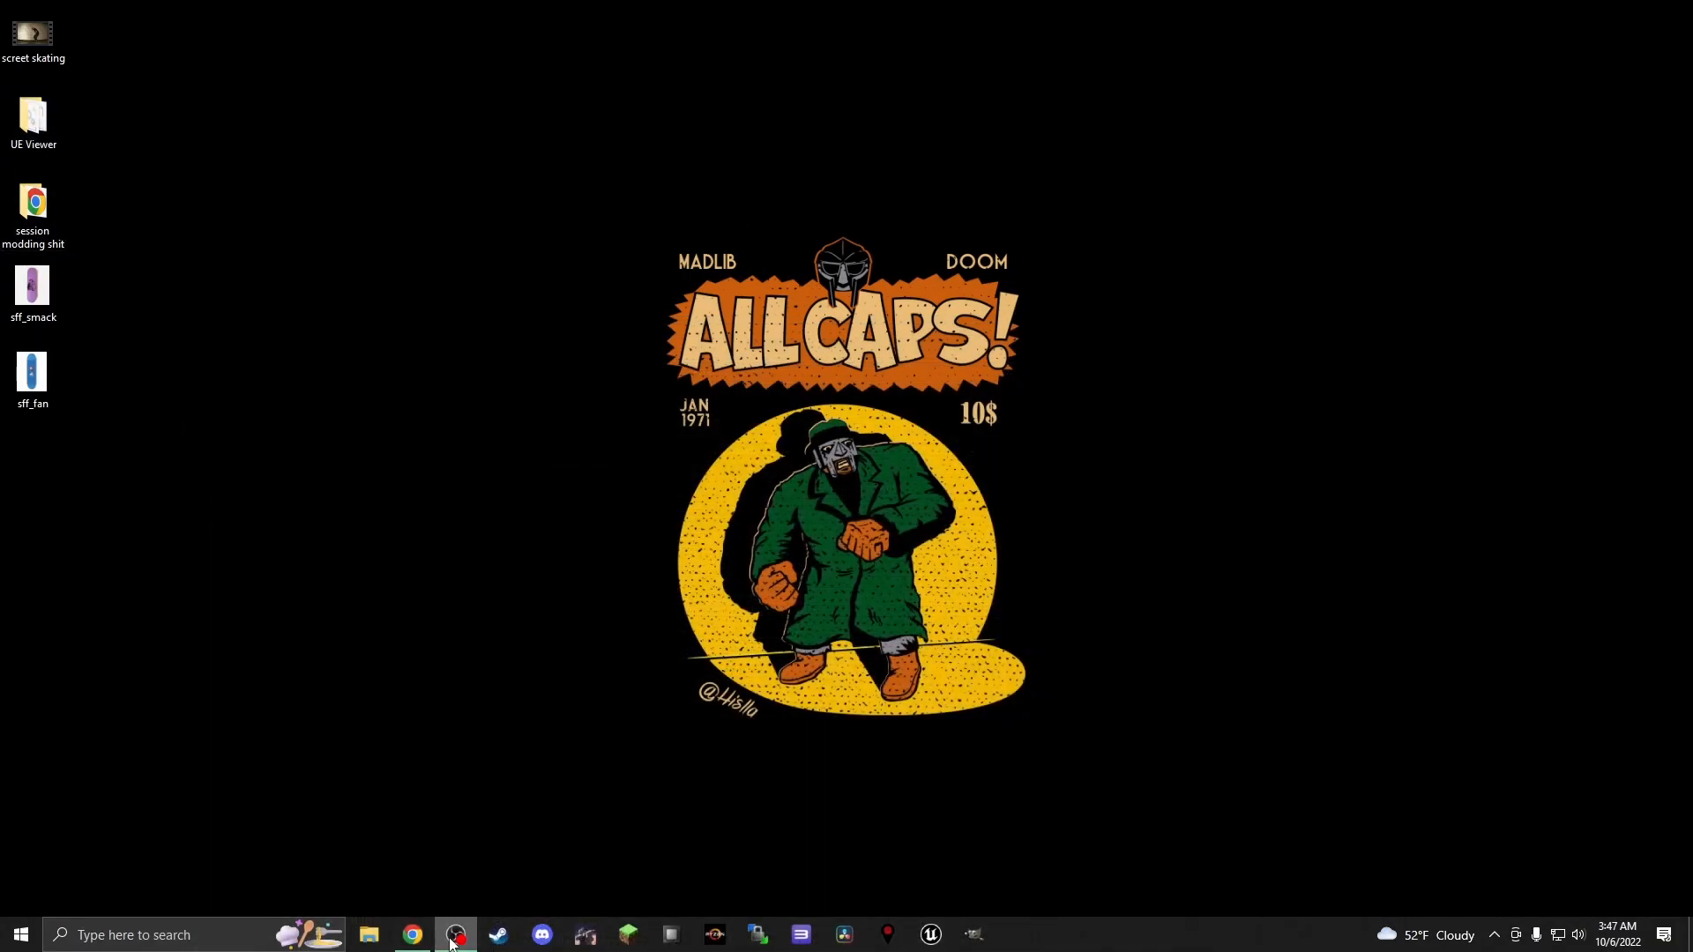
{"action": "left_click", "coordinate": [413, 935]}
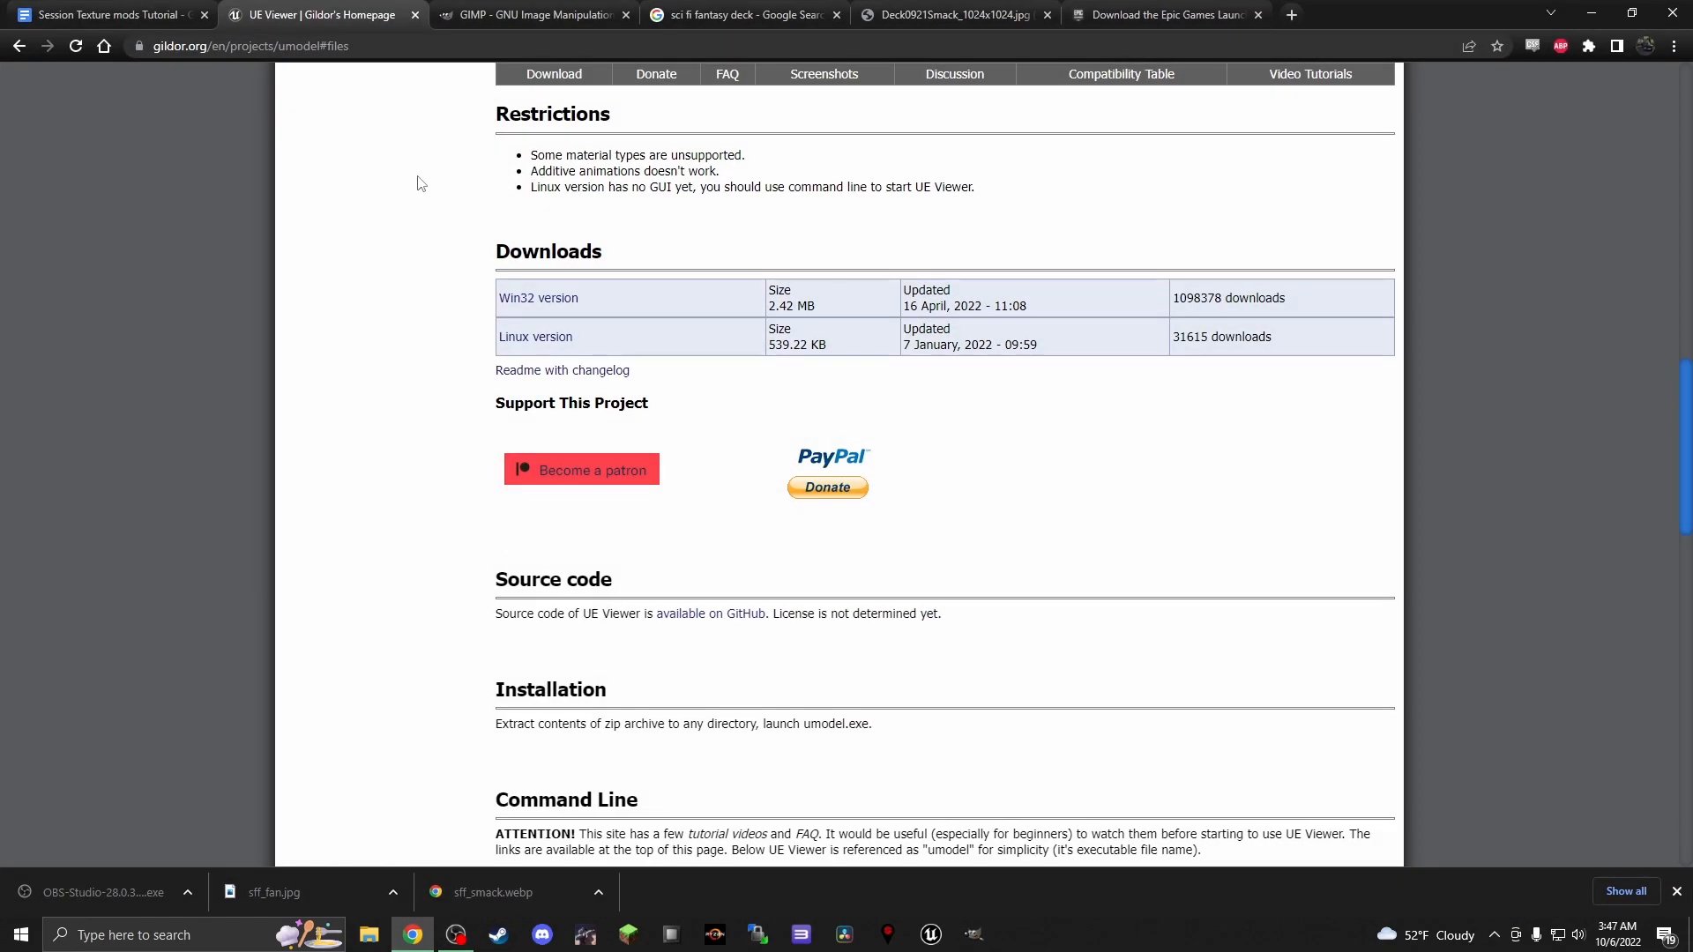
View the GIMP website and the Epic Games Launcher download page, and return to the start of the tutorial document
{"action": "left_click", "coordinate": [476, 15]}
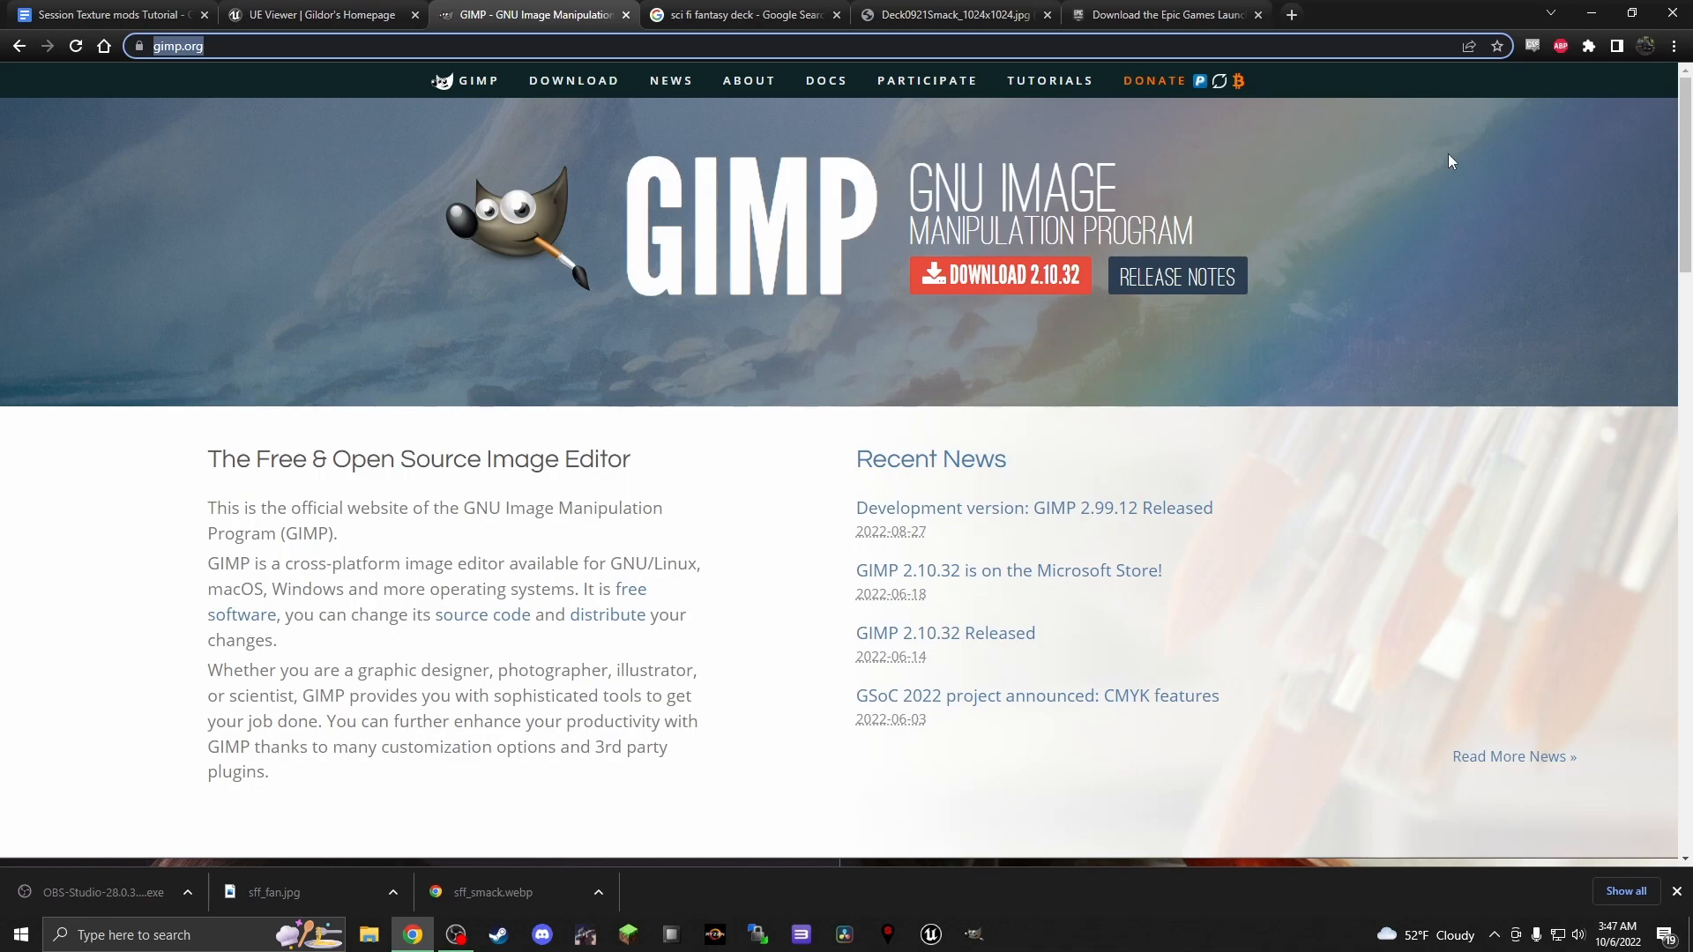
{"action": "left_click", "coordinate": [1591, 13]}
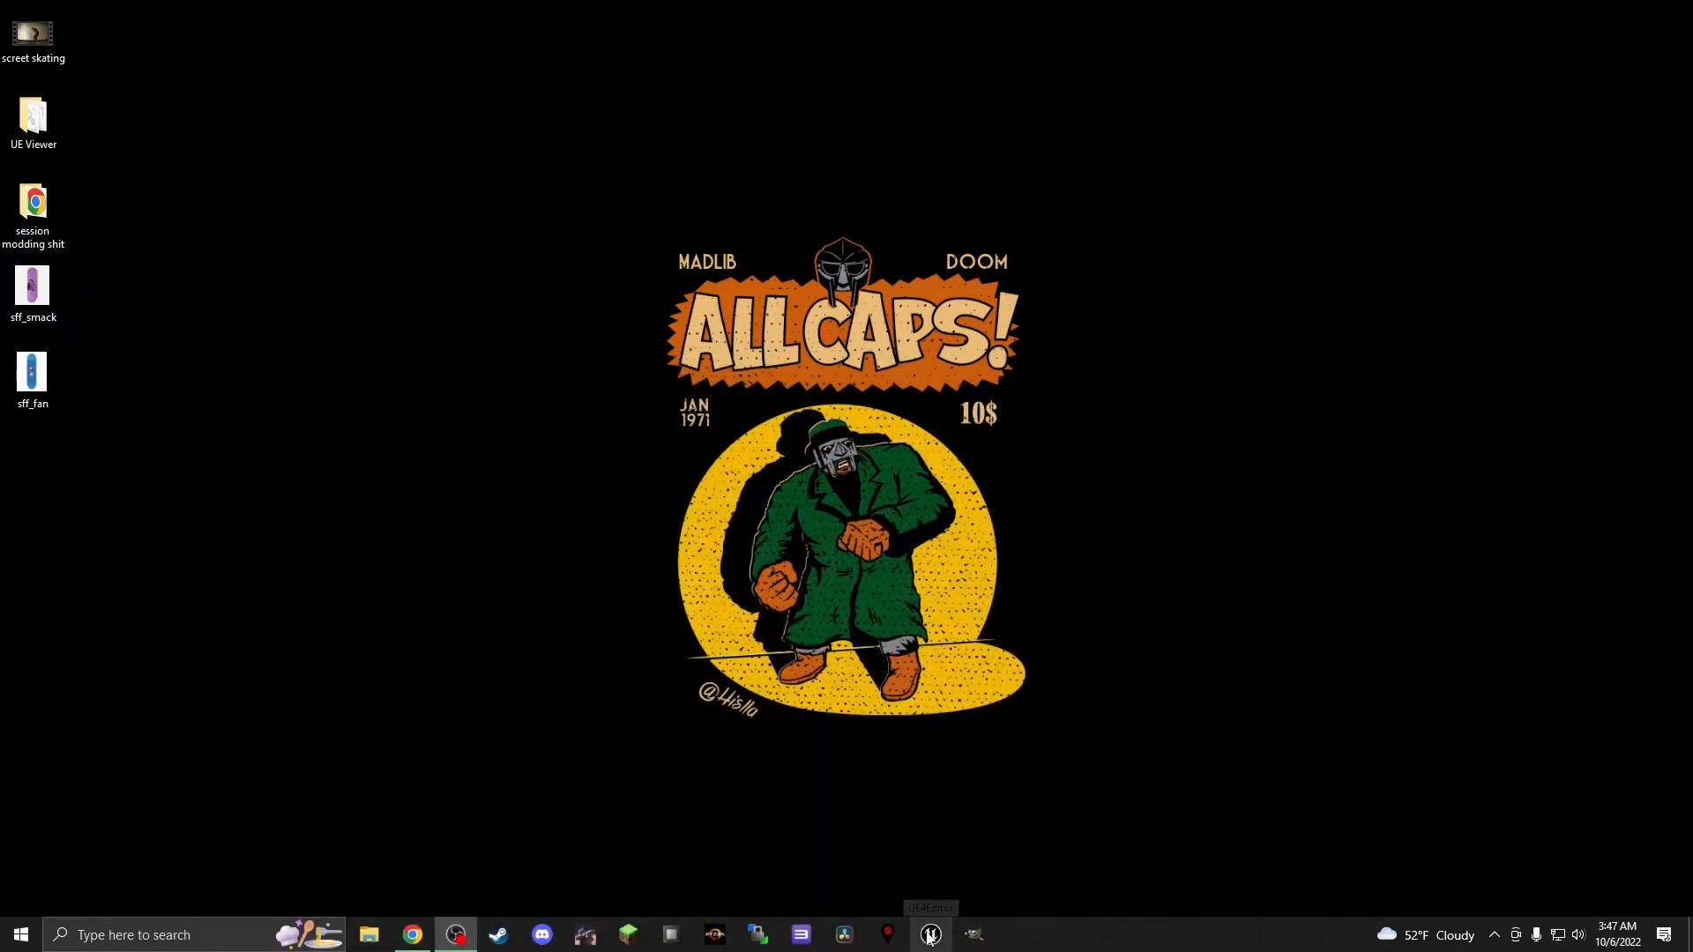
{"action": "left_click", "coordinate": [412, 935]}
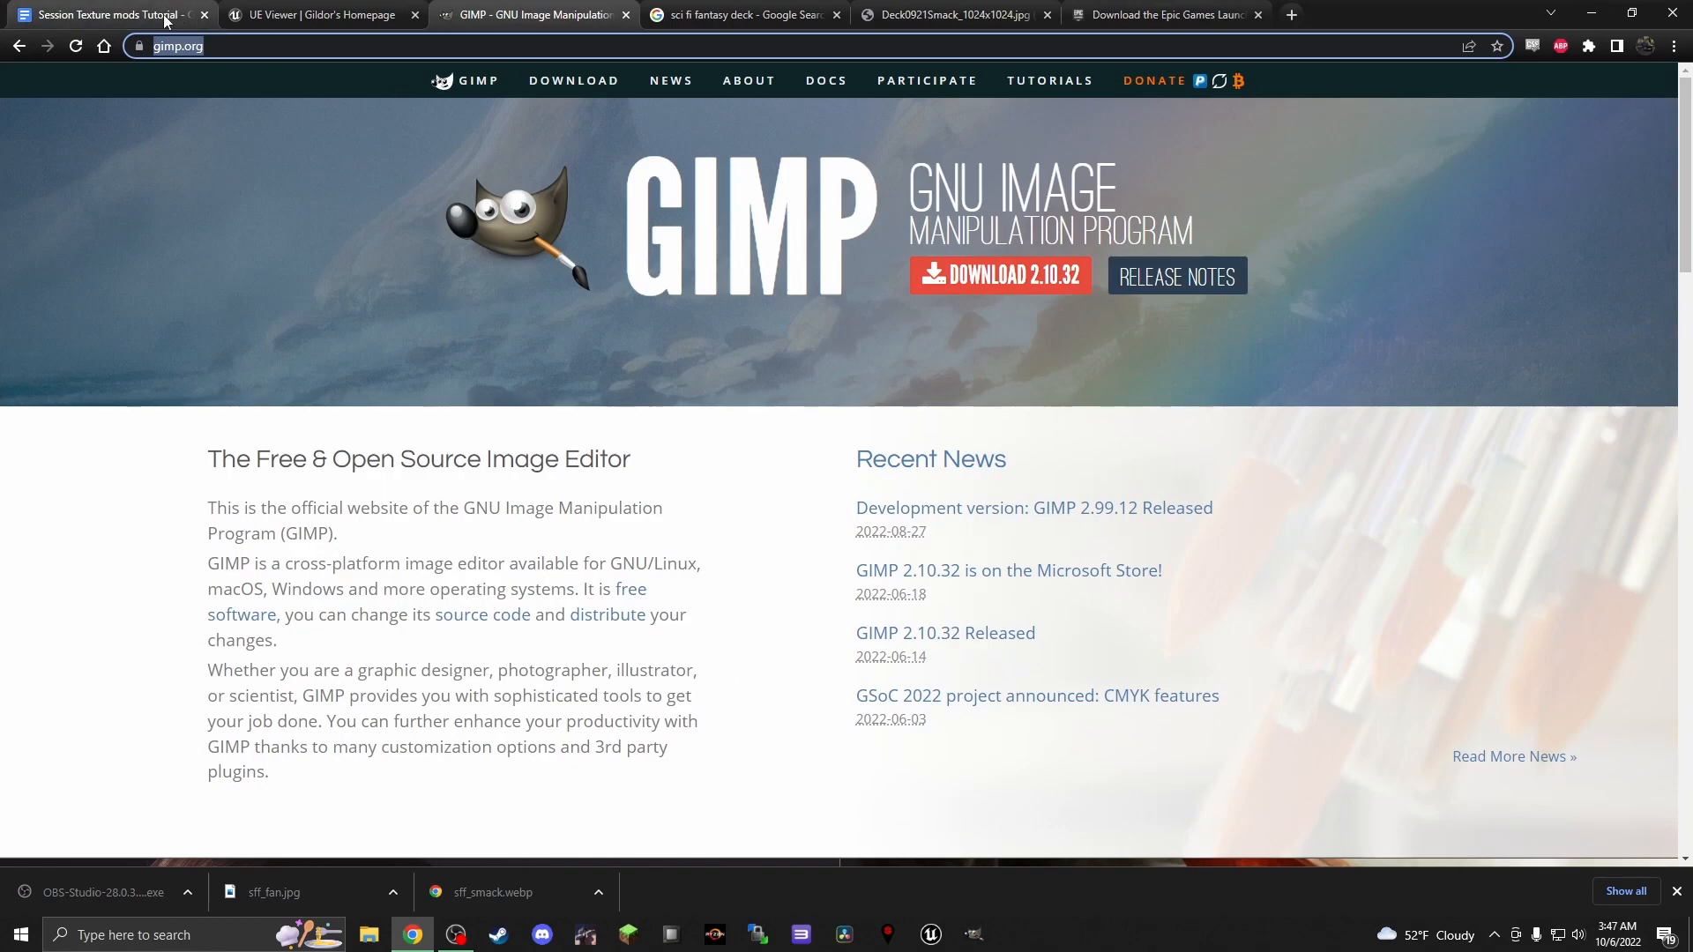
{"action": "left_click", "coordinate": [124, 15]}
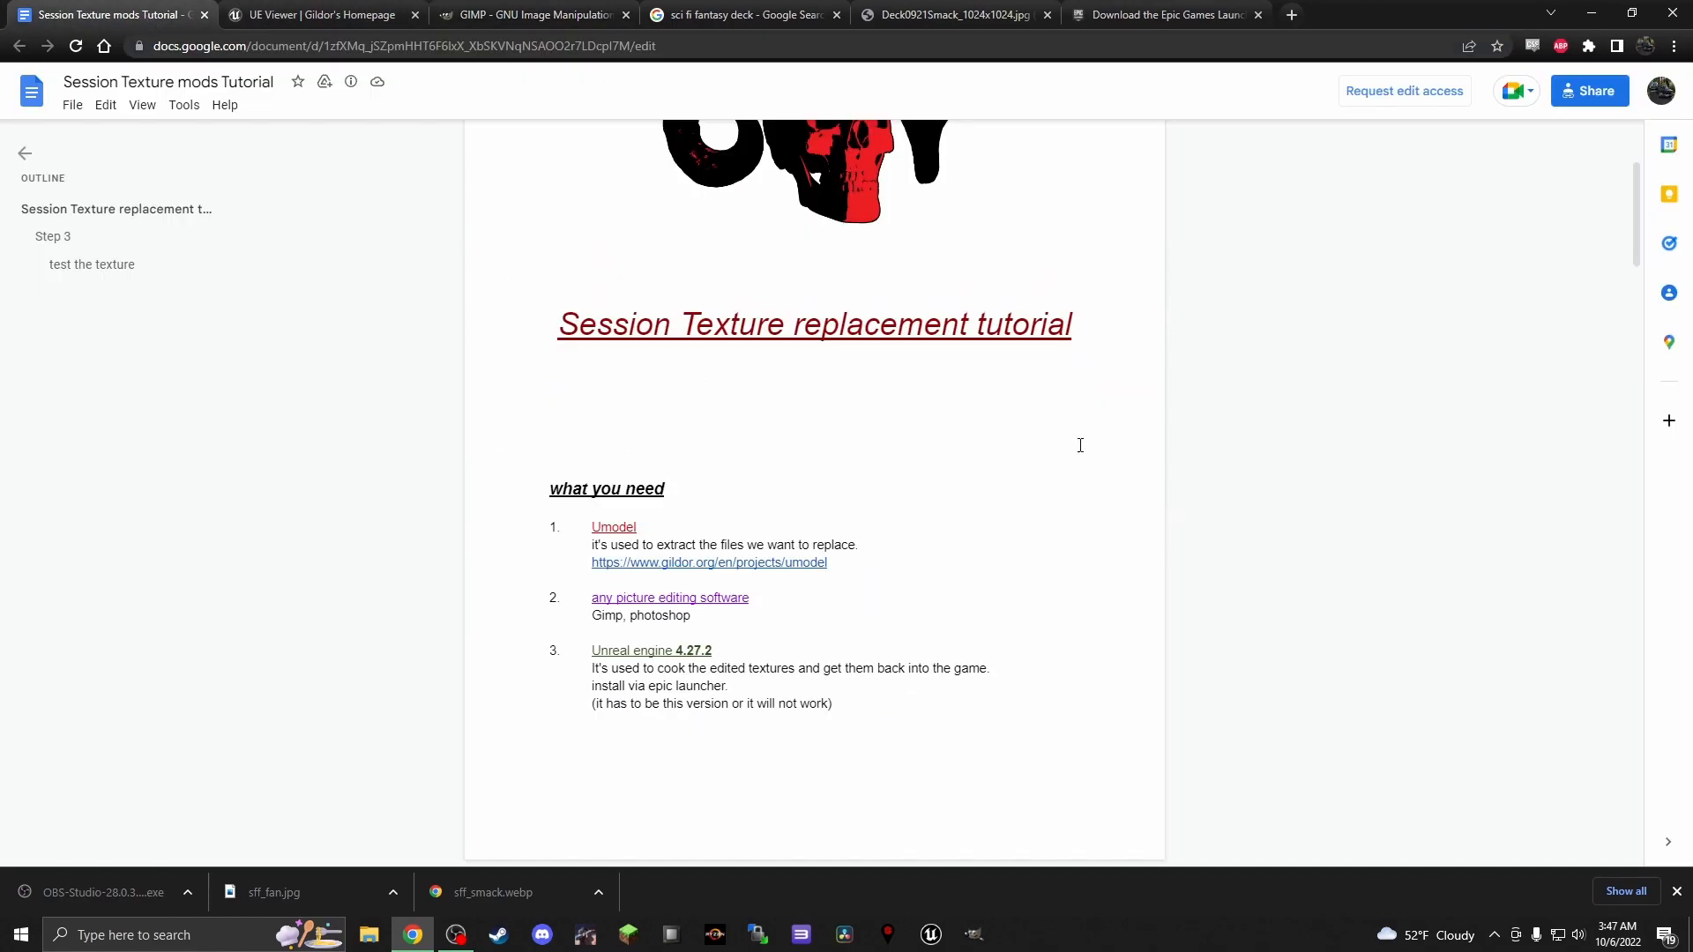
{"action": "left_click", "coordinate": [1186, 18]}
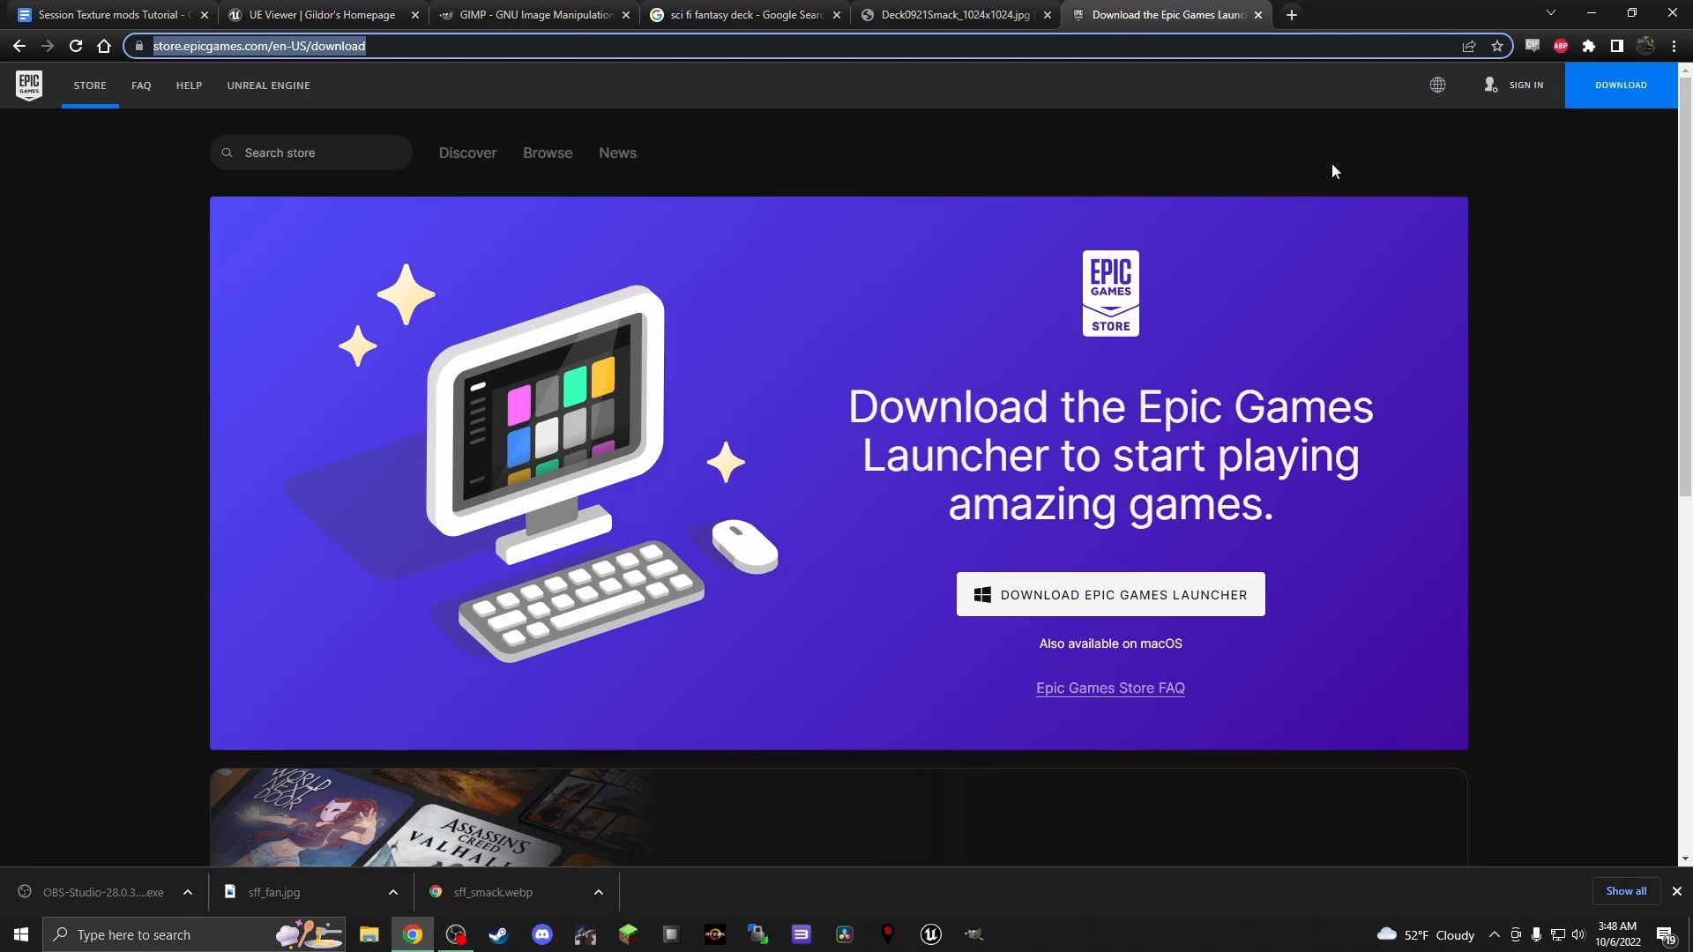
{"action": "left_click", "coordinate": [131, 12]}
{"action": "scroll", "coordinate": [645, 381], "scroll_direction": "up", "scroll_amount": 3}
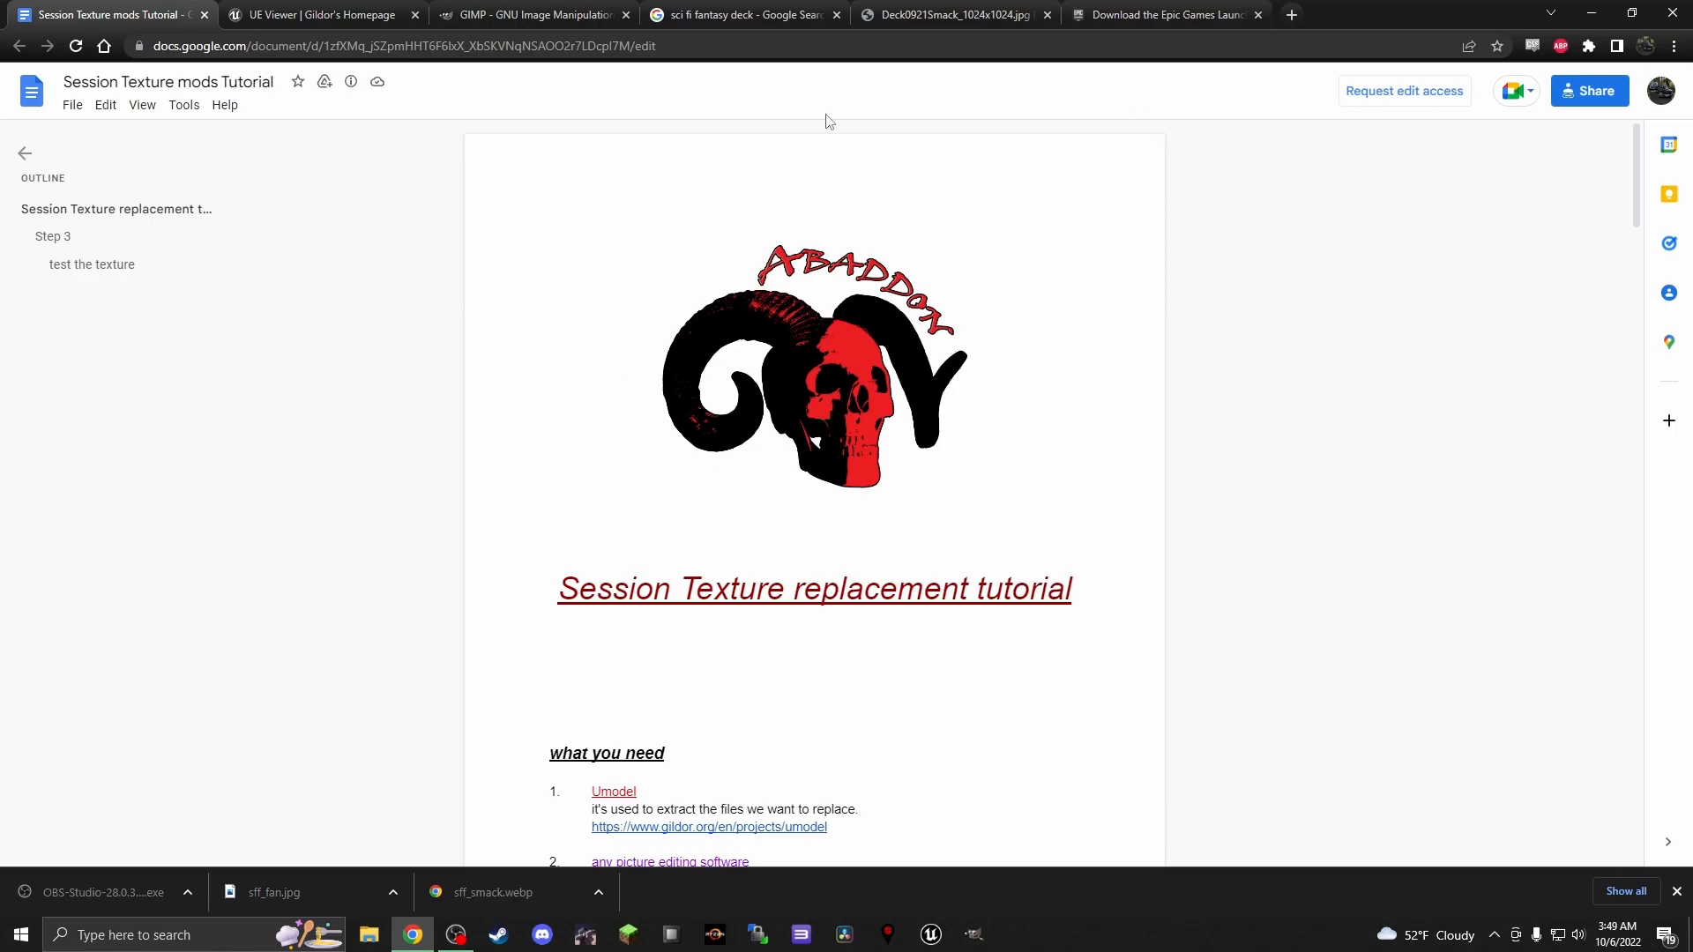
Browse the sci fi fantasy deck image results and preview the purple Sci-Fi Fantasy Smack Deck from Atlas Skateboarding
{"action": "left_click", "coordinate": [748, 18]}
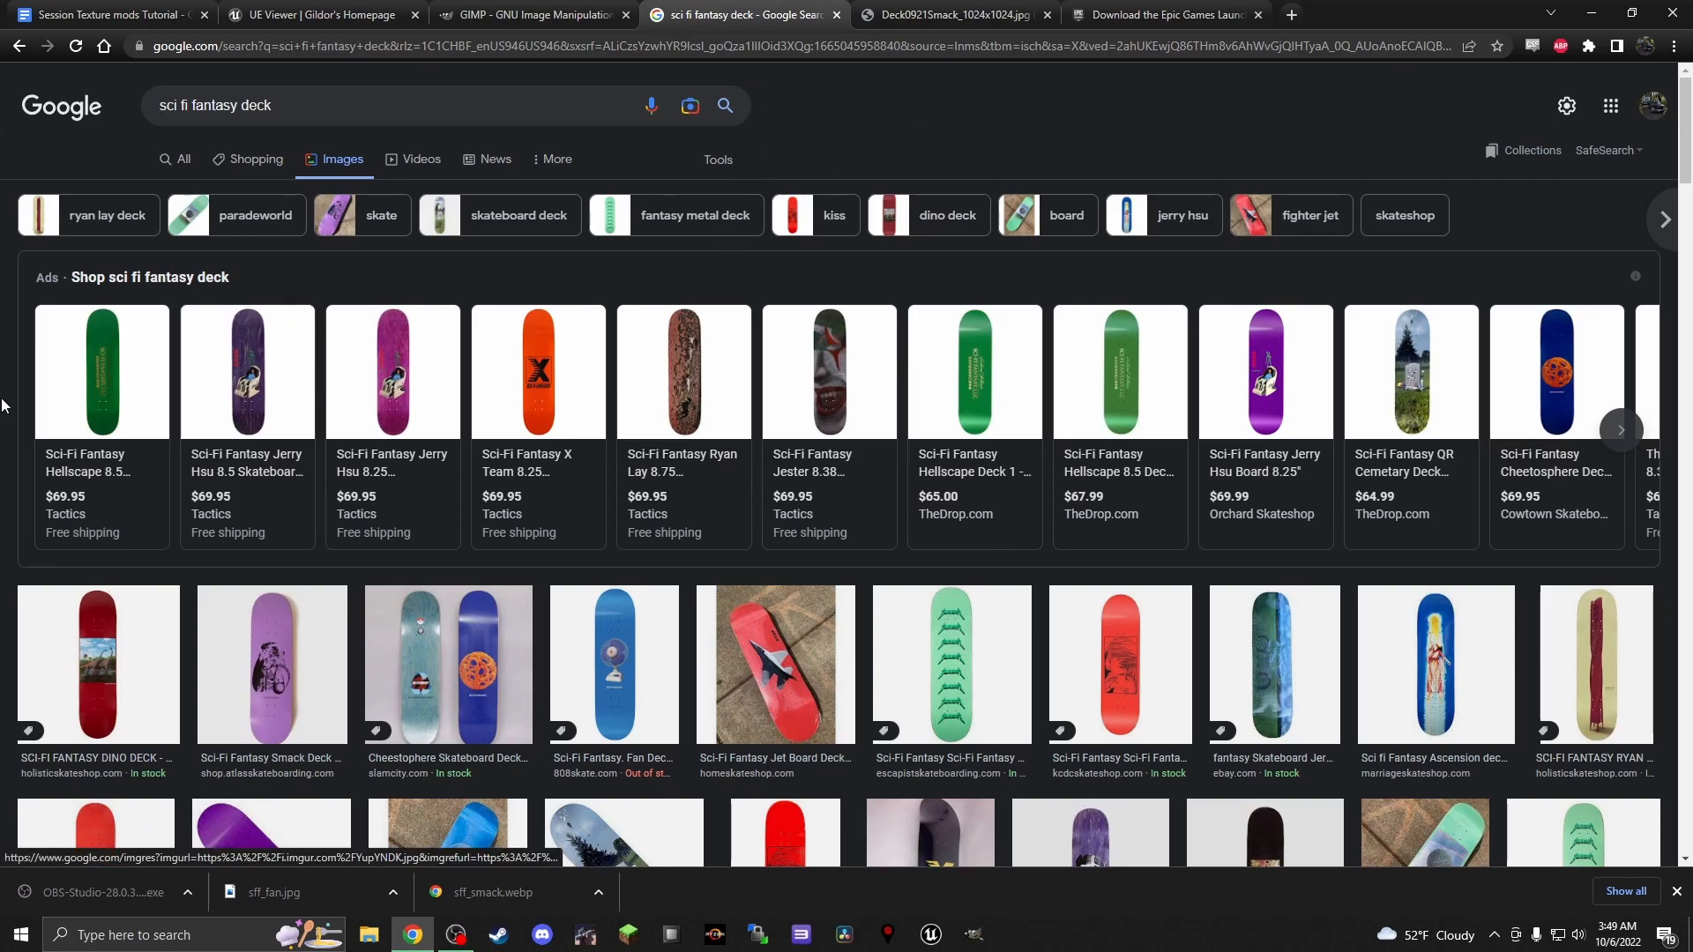
{"action": "scroll", "coordinate": [13, 389], "scroll_direction": "down", "scroll_amount": 5}
{"action": "scroll", "coordinate": [15, 394], "scroll_direction": "up", "scroll_amount": 1}
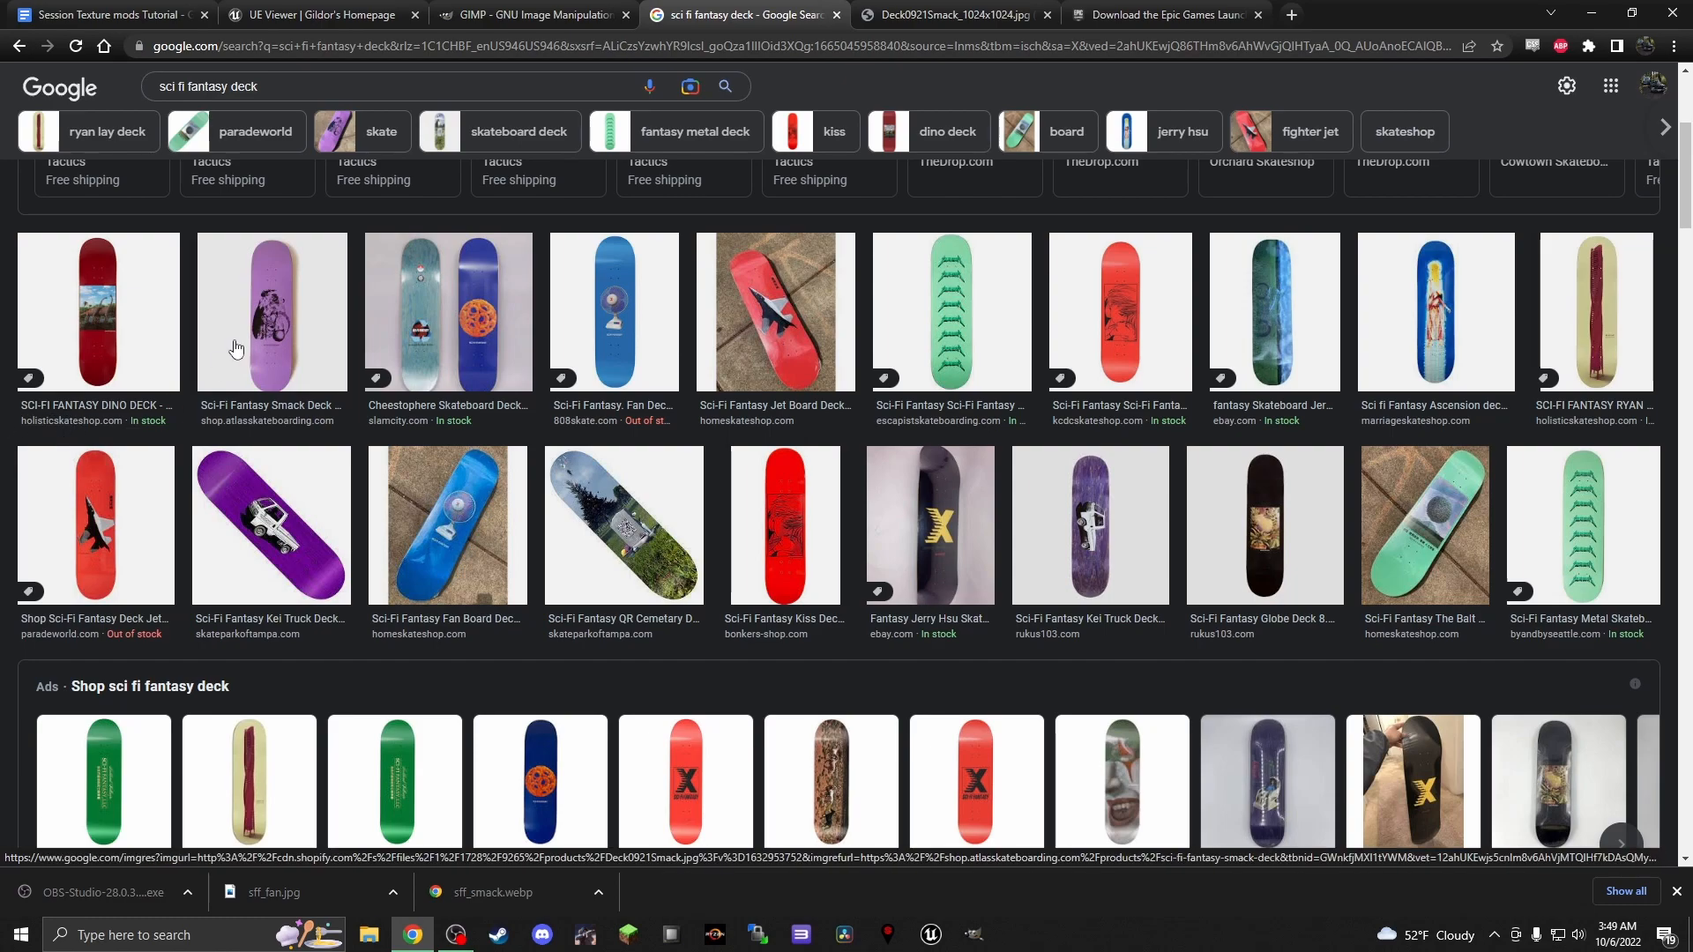
{"action": "left_click", "coordinate": [264, 333]}
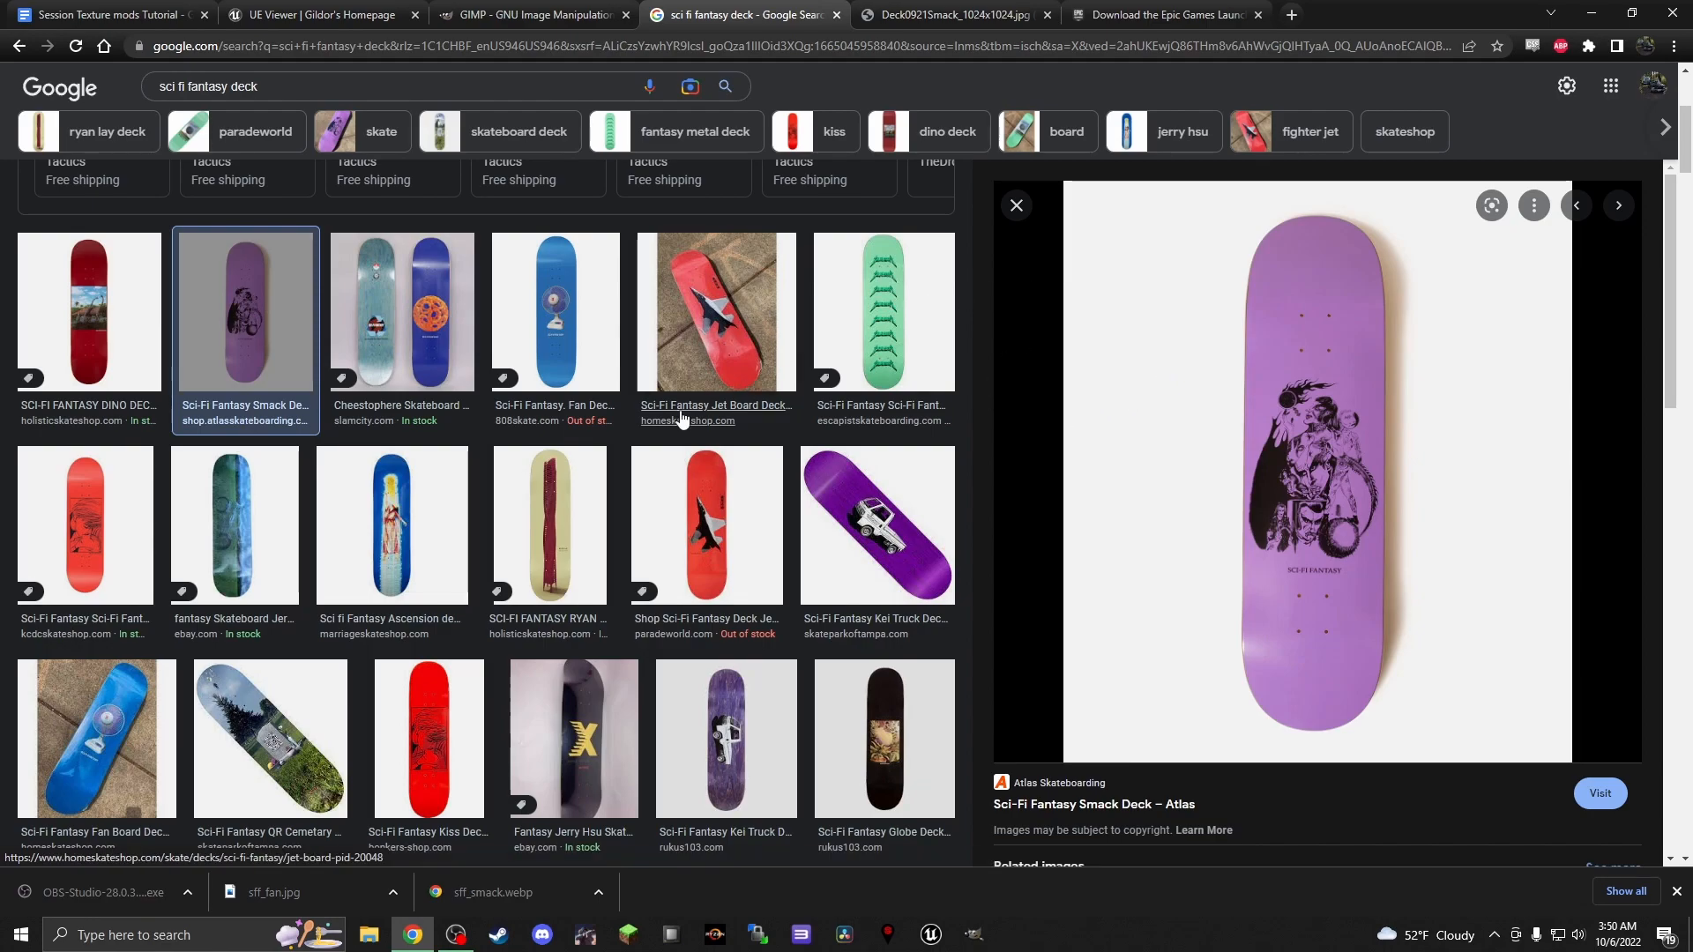
Compare the angled Sci-Fi Fantasy Fan Board photo from Home Skateshop with the straight Fan Deck 8.0 image from 808 Skate
{"action": "scroll", "coordinate": [688, 388], "scroll_direction": "down", "scroll_amount": 3}
{"action": "left_click", "coordinate": [121, 491]}
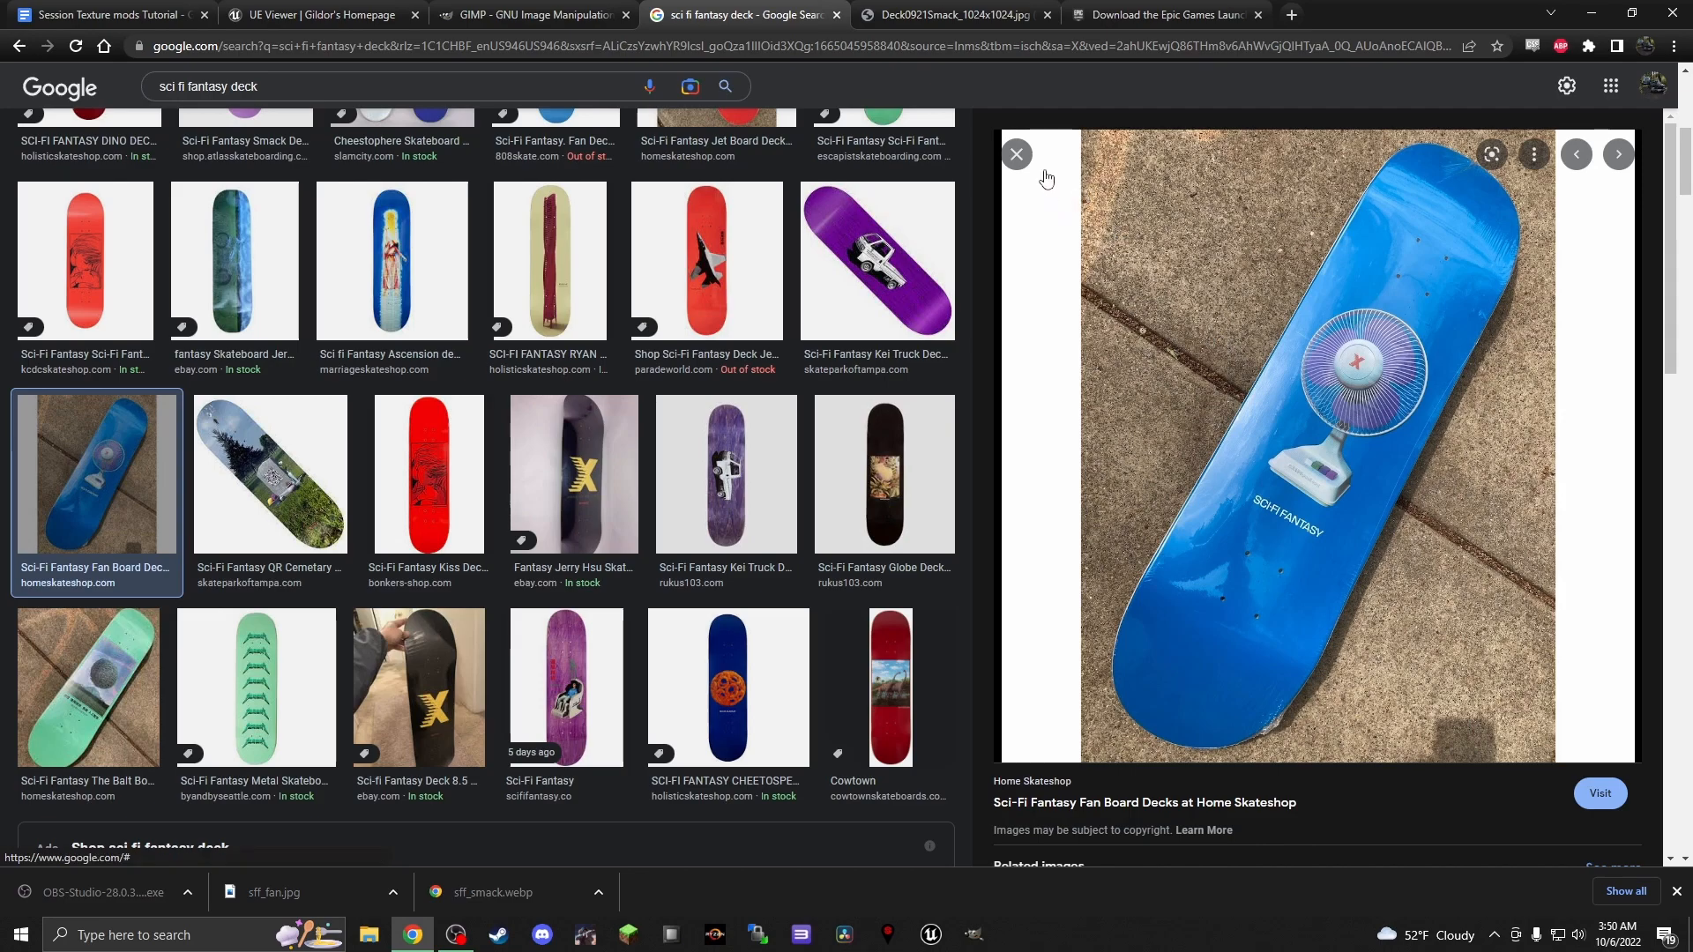
{"action": "scroll", "coordinate": [641, 464], "scroll_direction": "down", "scroll_amount": 5}
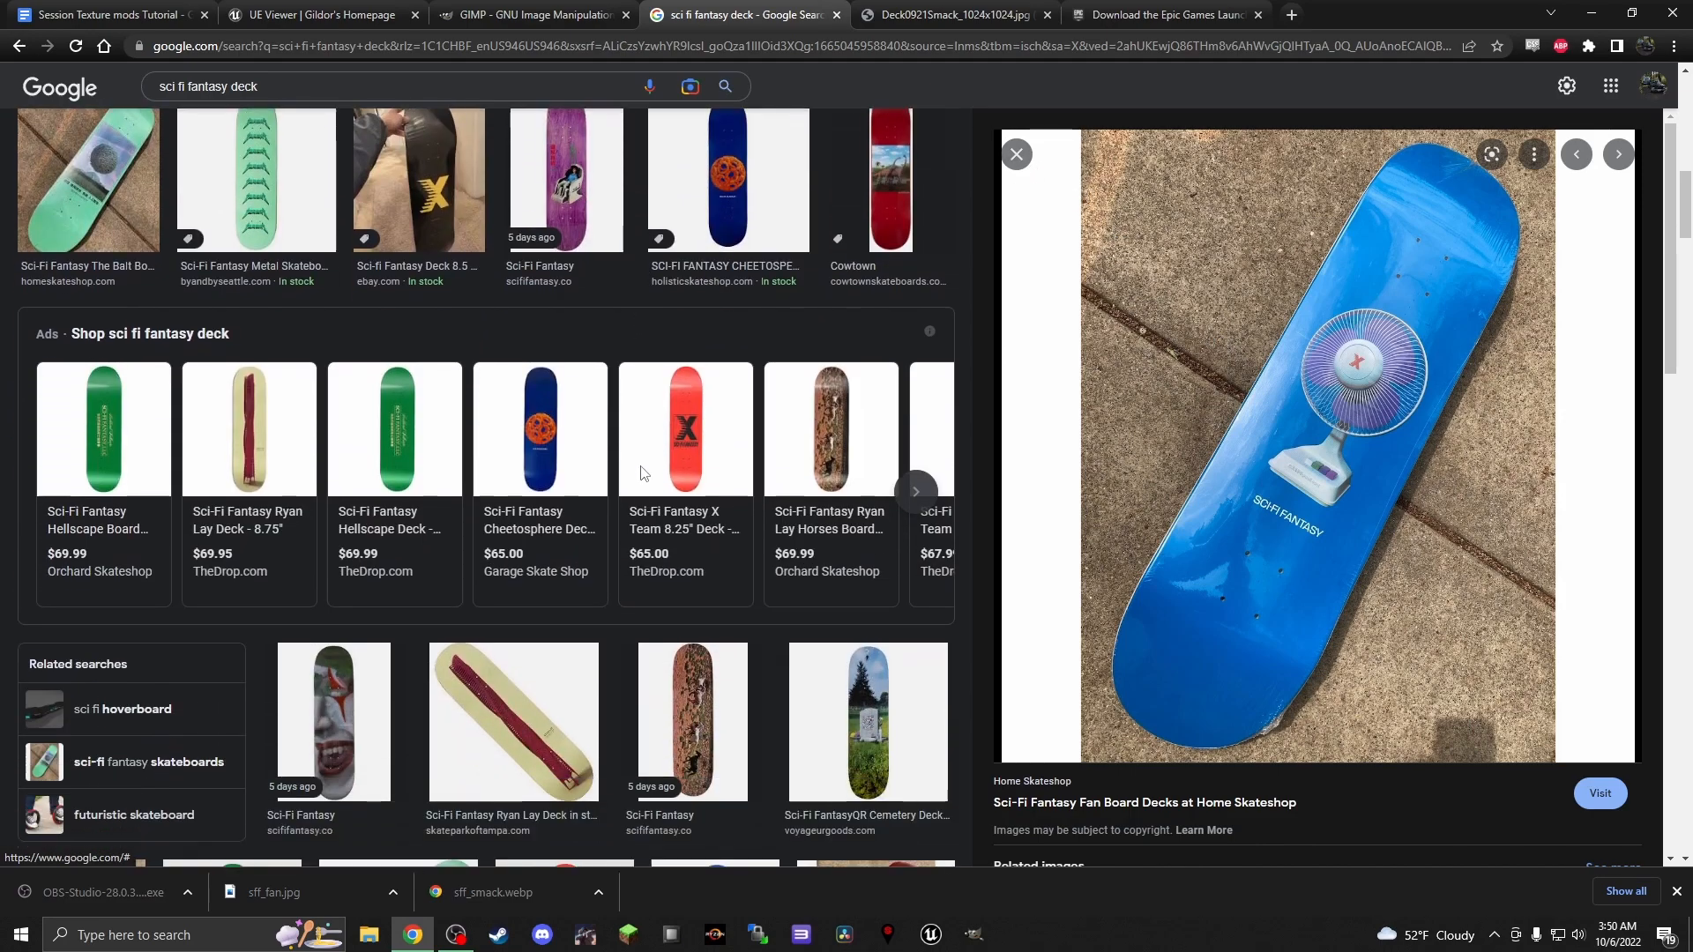
{"action": "scroll", "coordinate": [642, 470], "scroll_direction": "up", "scroll_amount": 4}
{"action": "scroll", "coordinate": [642, 470], "scroll_direction": "up", "scroll_amount": 1}
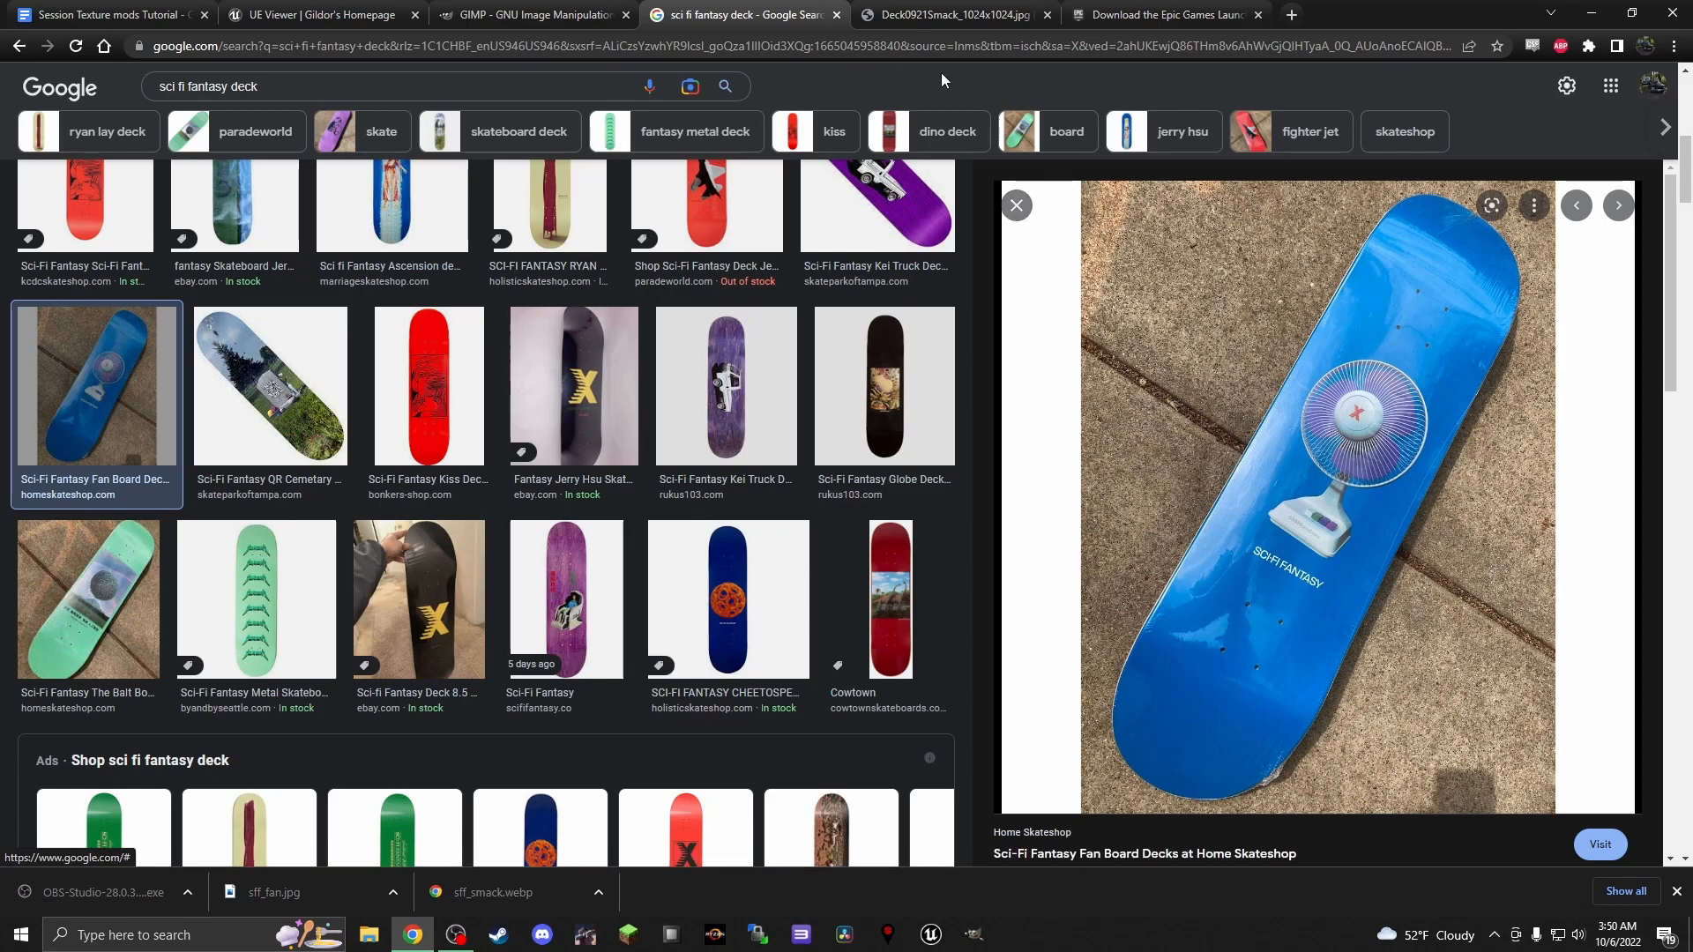
{"action": "scroll", "coordinate": [731, 396], "scroll_direction": "up", "scroll_amount": 7}
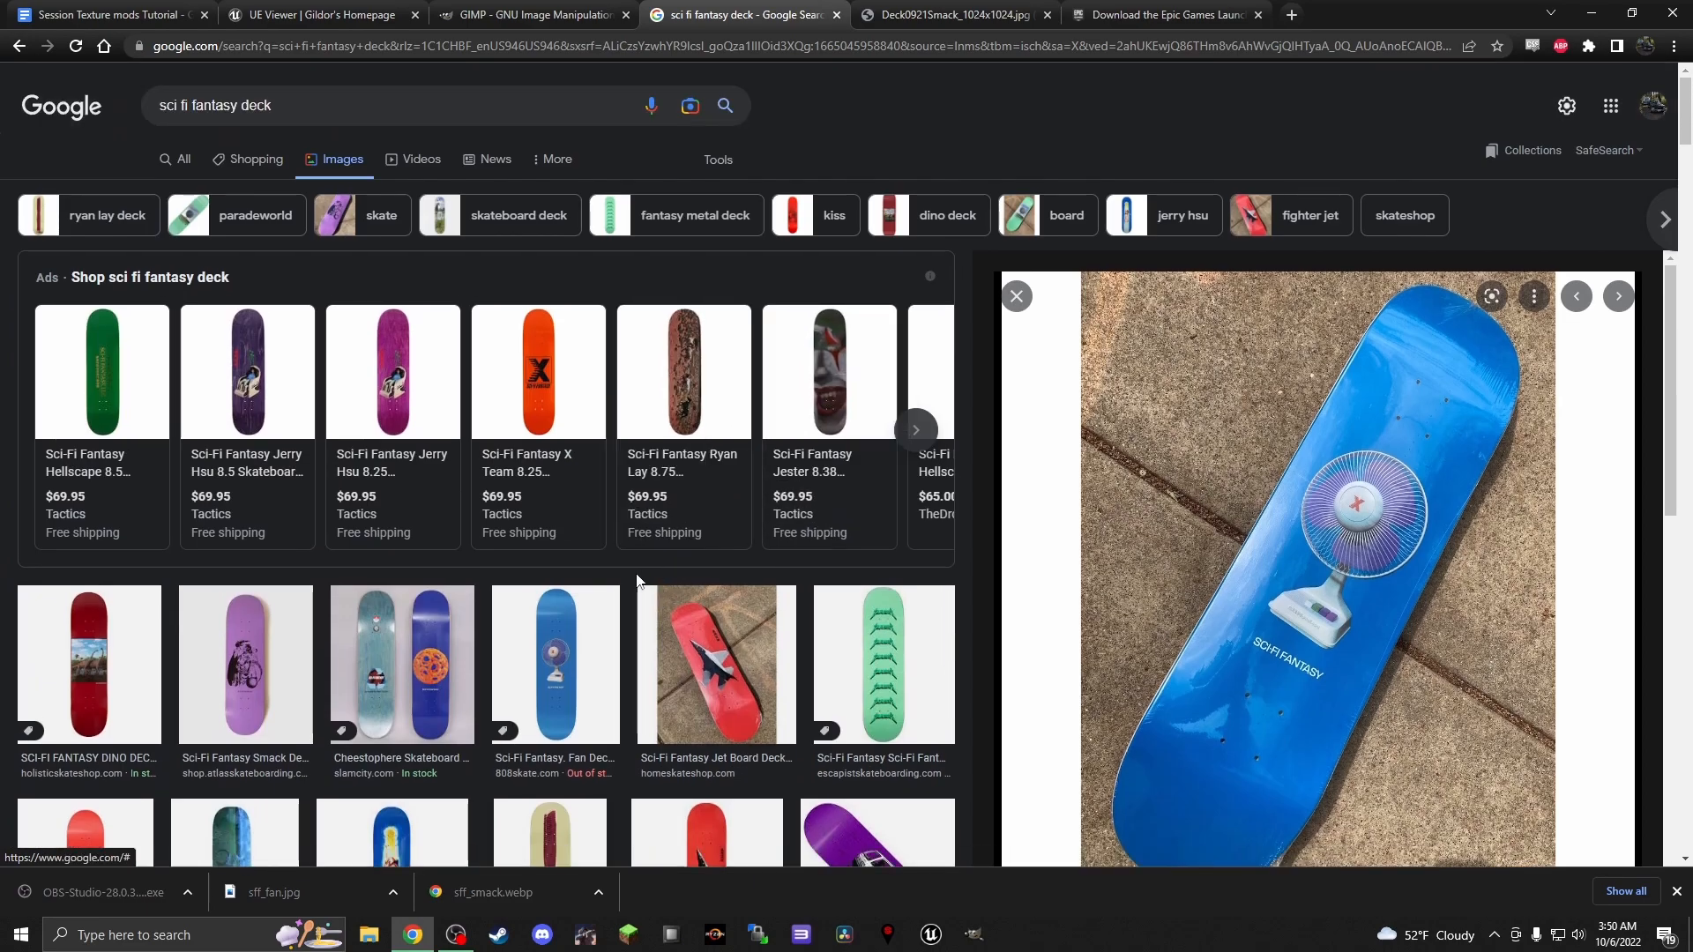
{"action": "left_click", "coordinate": [573, 643]}
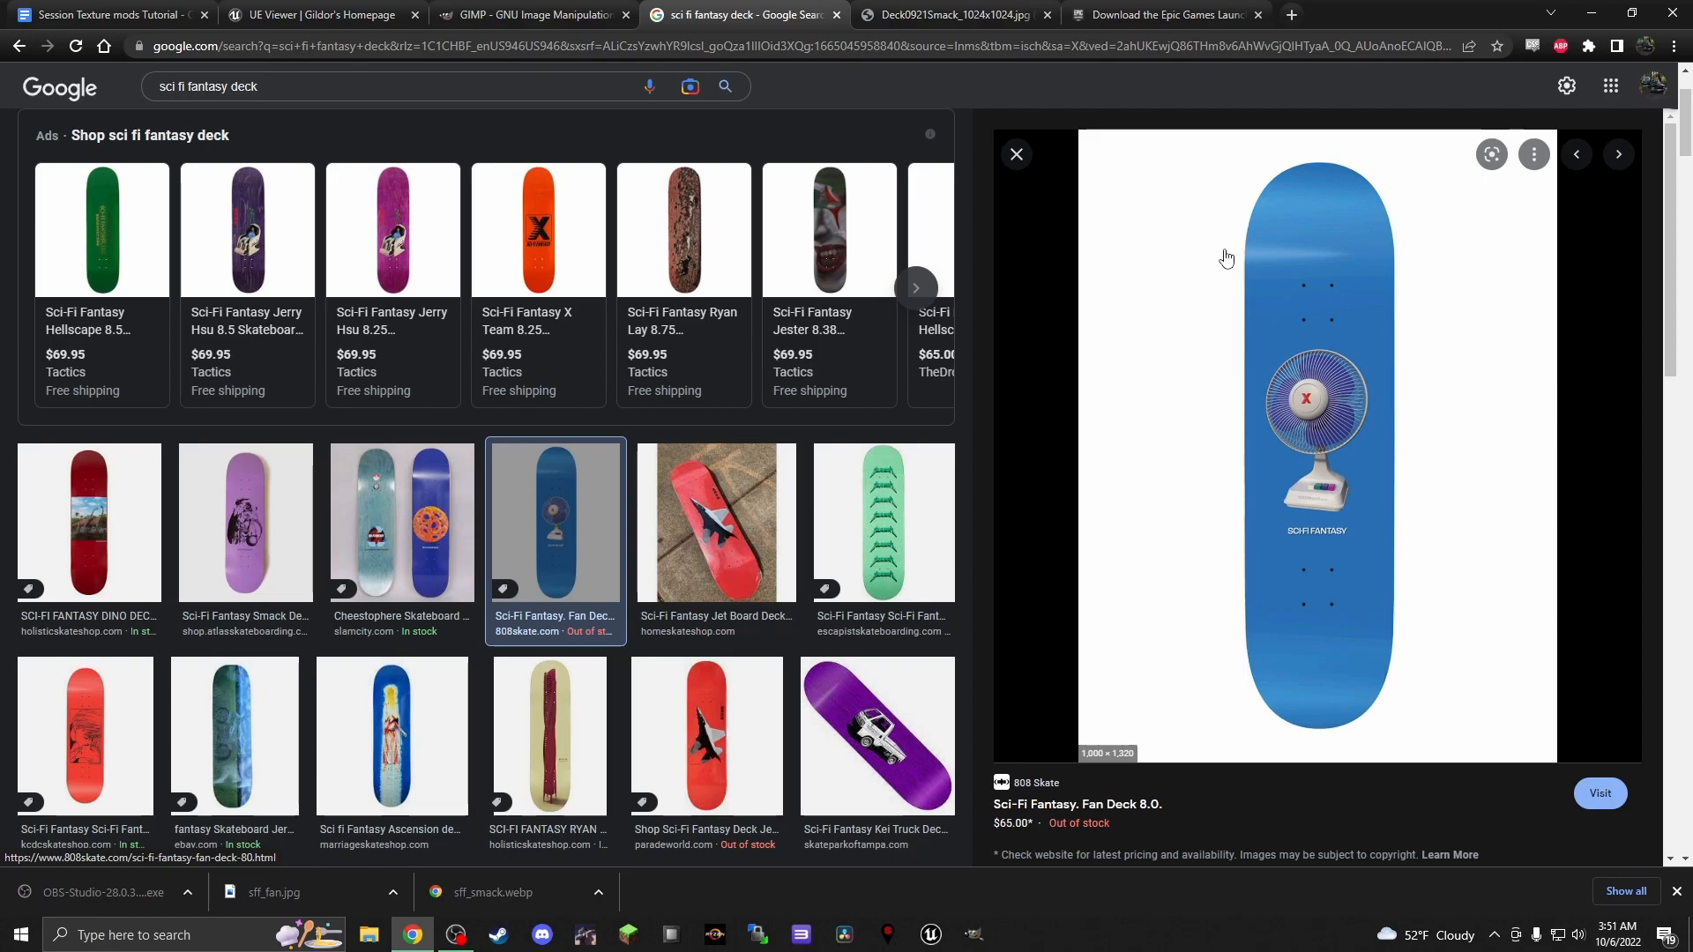
Switch to GIMP, open the sff_fan image from the desktop, and show the whole deck in a maximized window
{"action": "left_click", "coordinate": [1597, 14]}
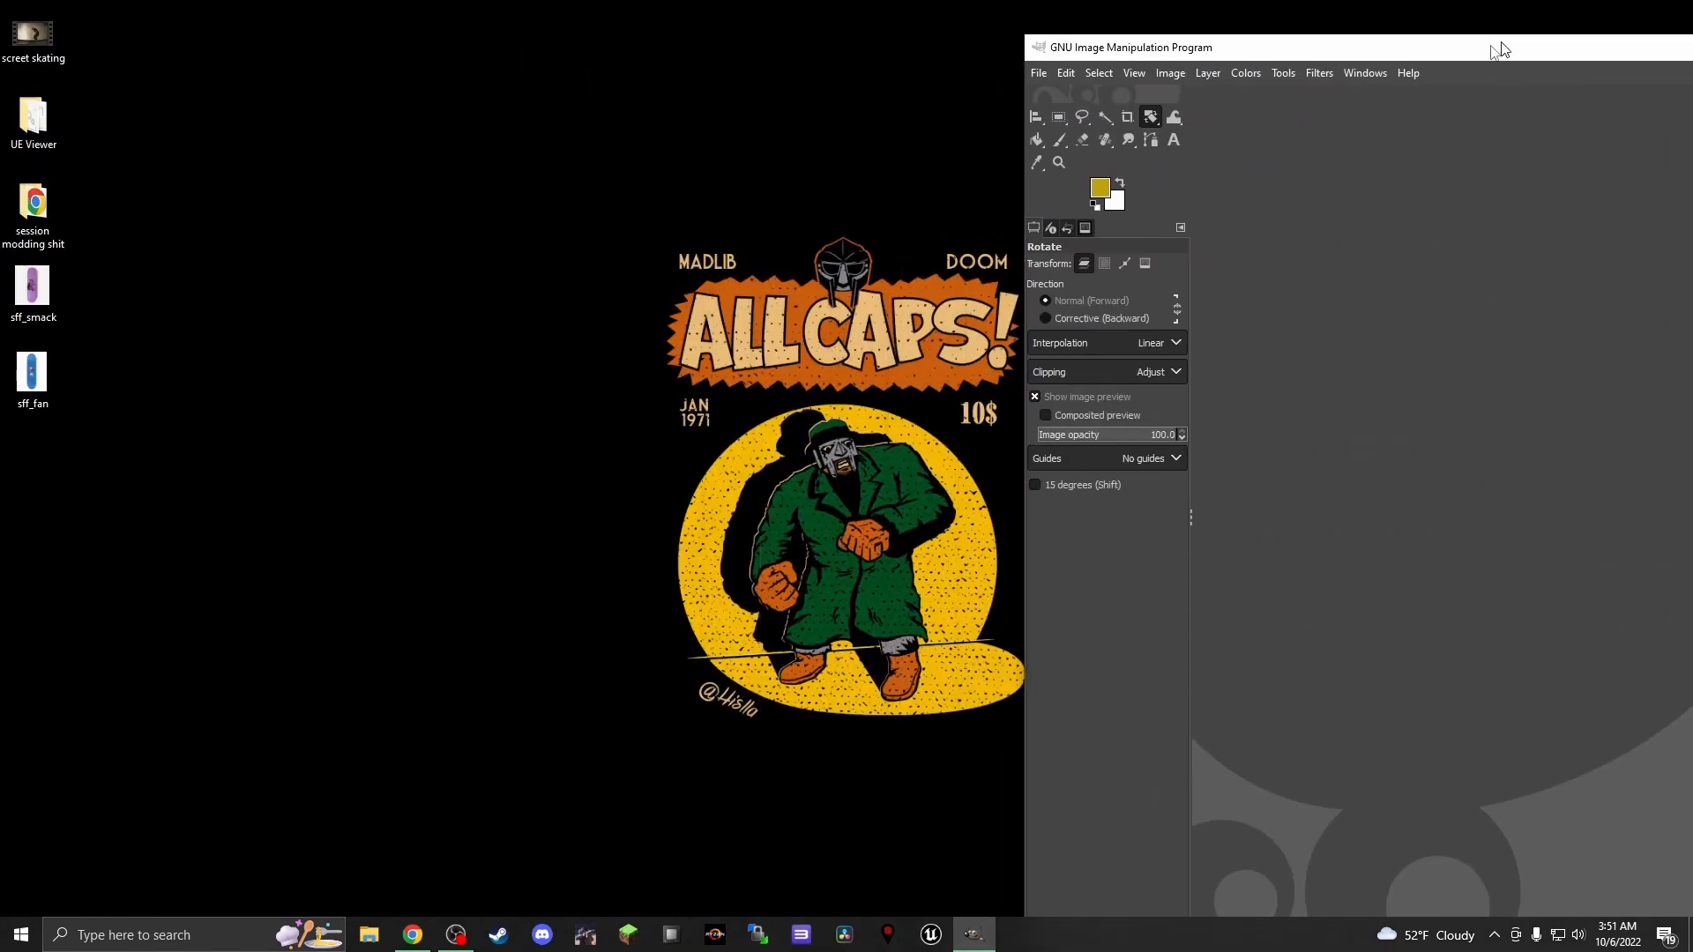
{"action": "left_click_drag", "start_coordinate": [1502, 50], "coordinate": [1686, 44]}
{"action": "left_click", "coordinate": [688, 72]}
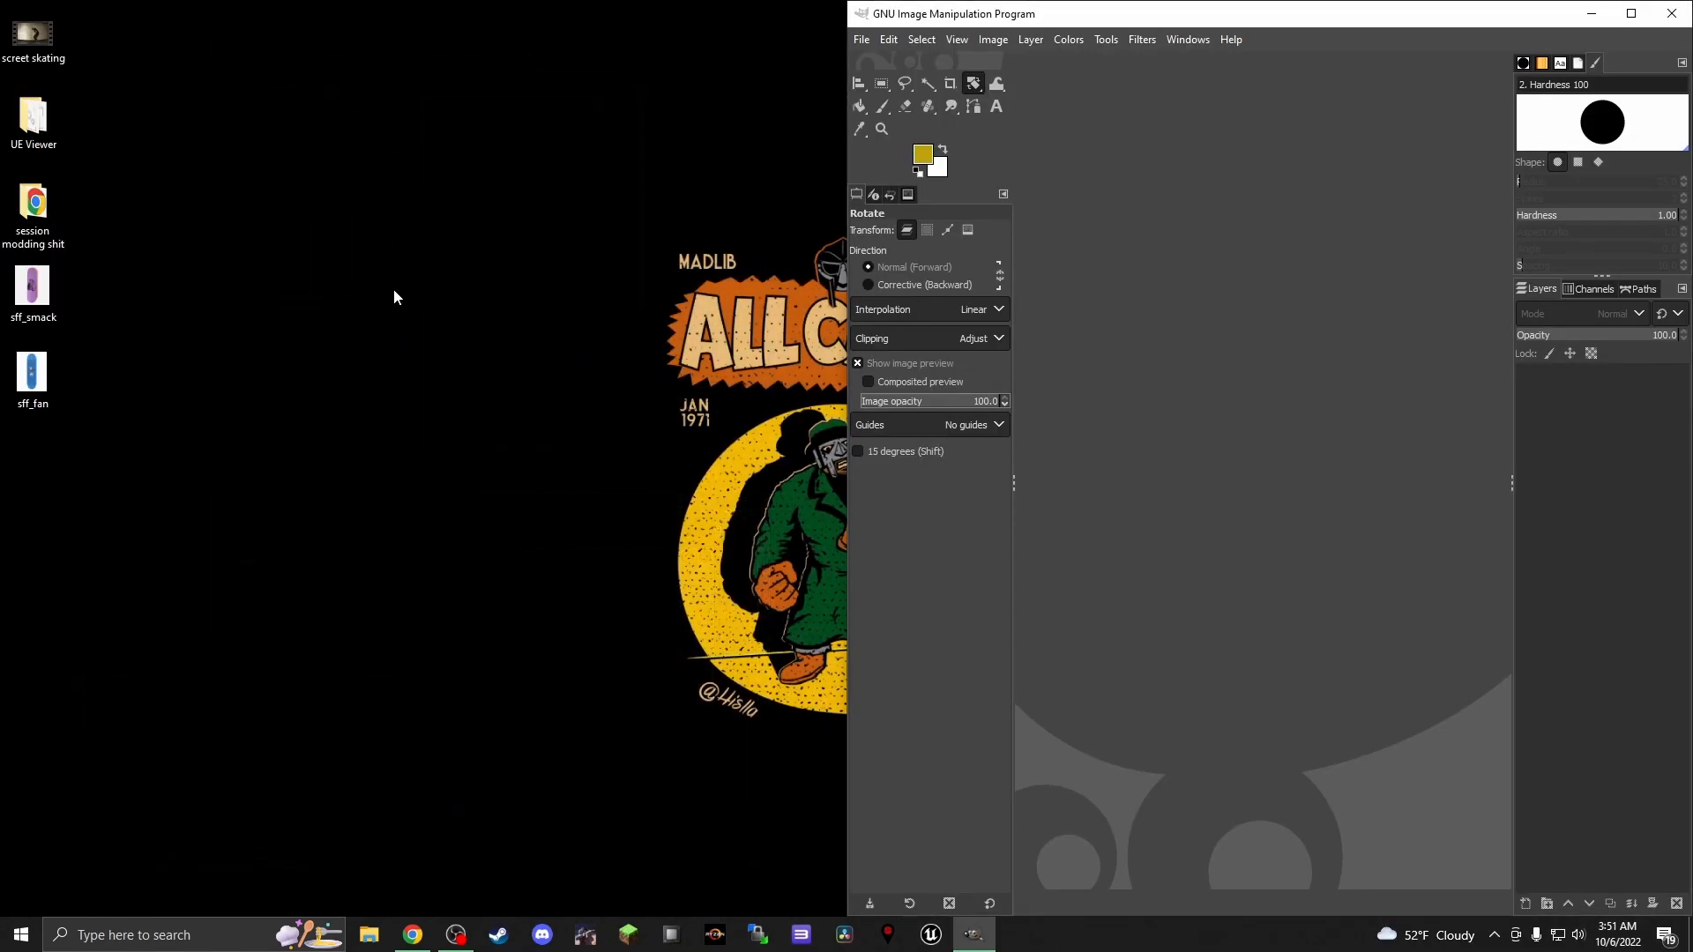
{"action": "left_click_drag", "start_coordinate": [32, 375], "coordinate": [1235, 349]}
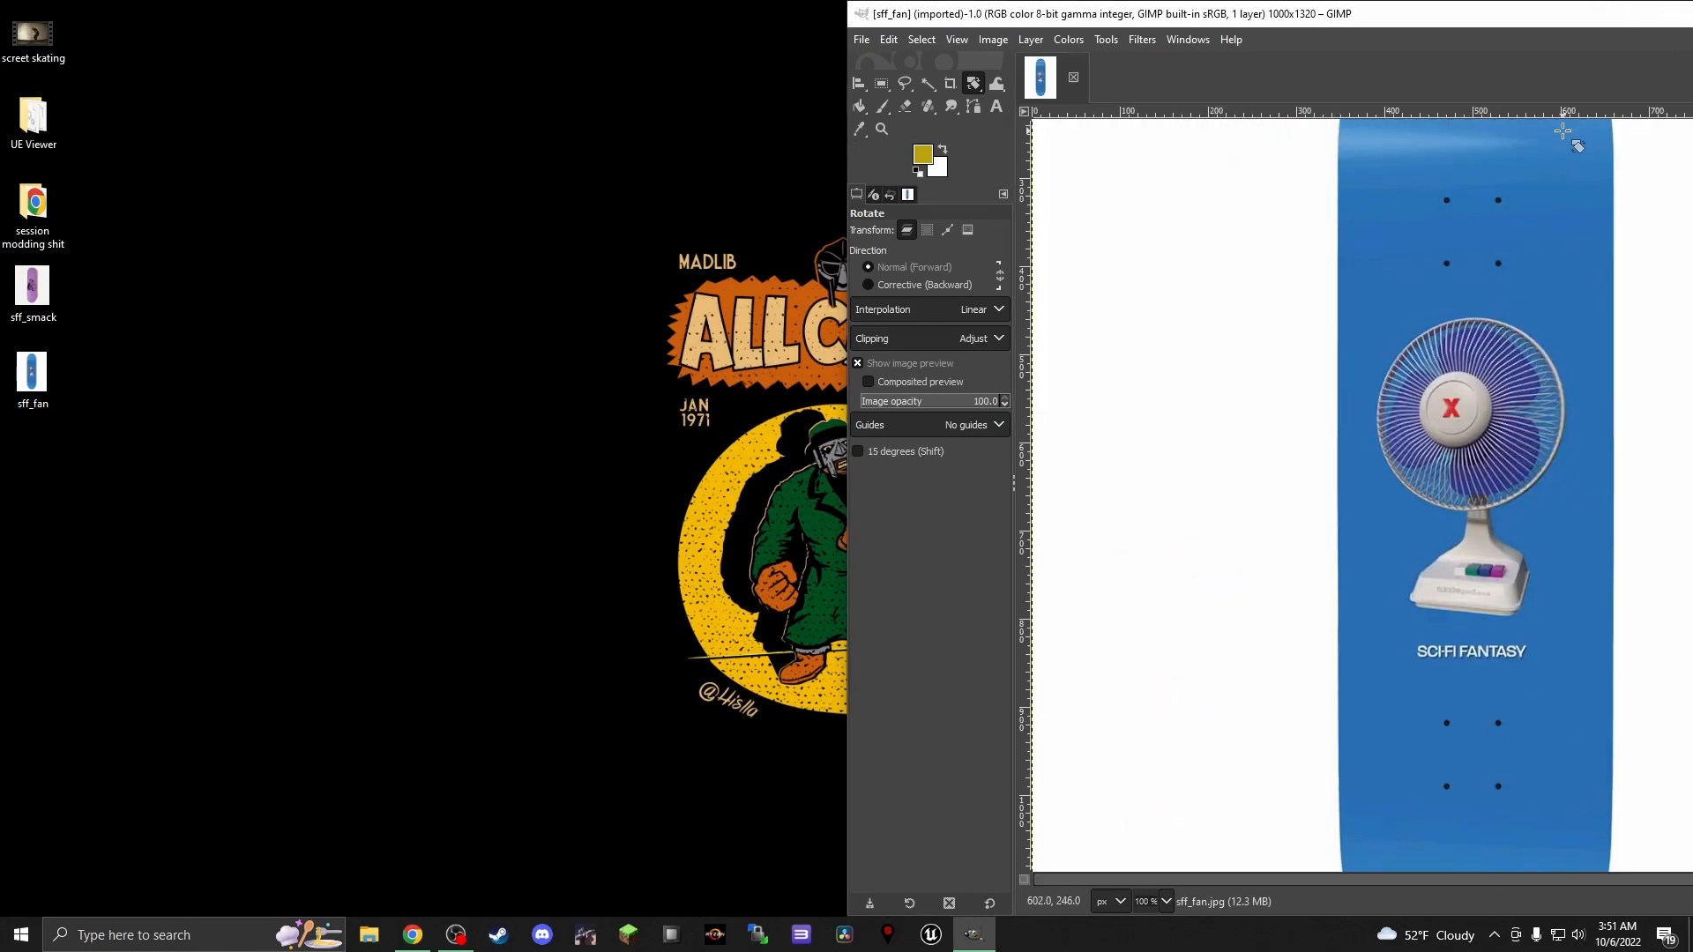
{"action": "double_click", "coordinate": [1078, 11]}
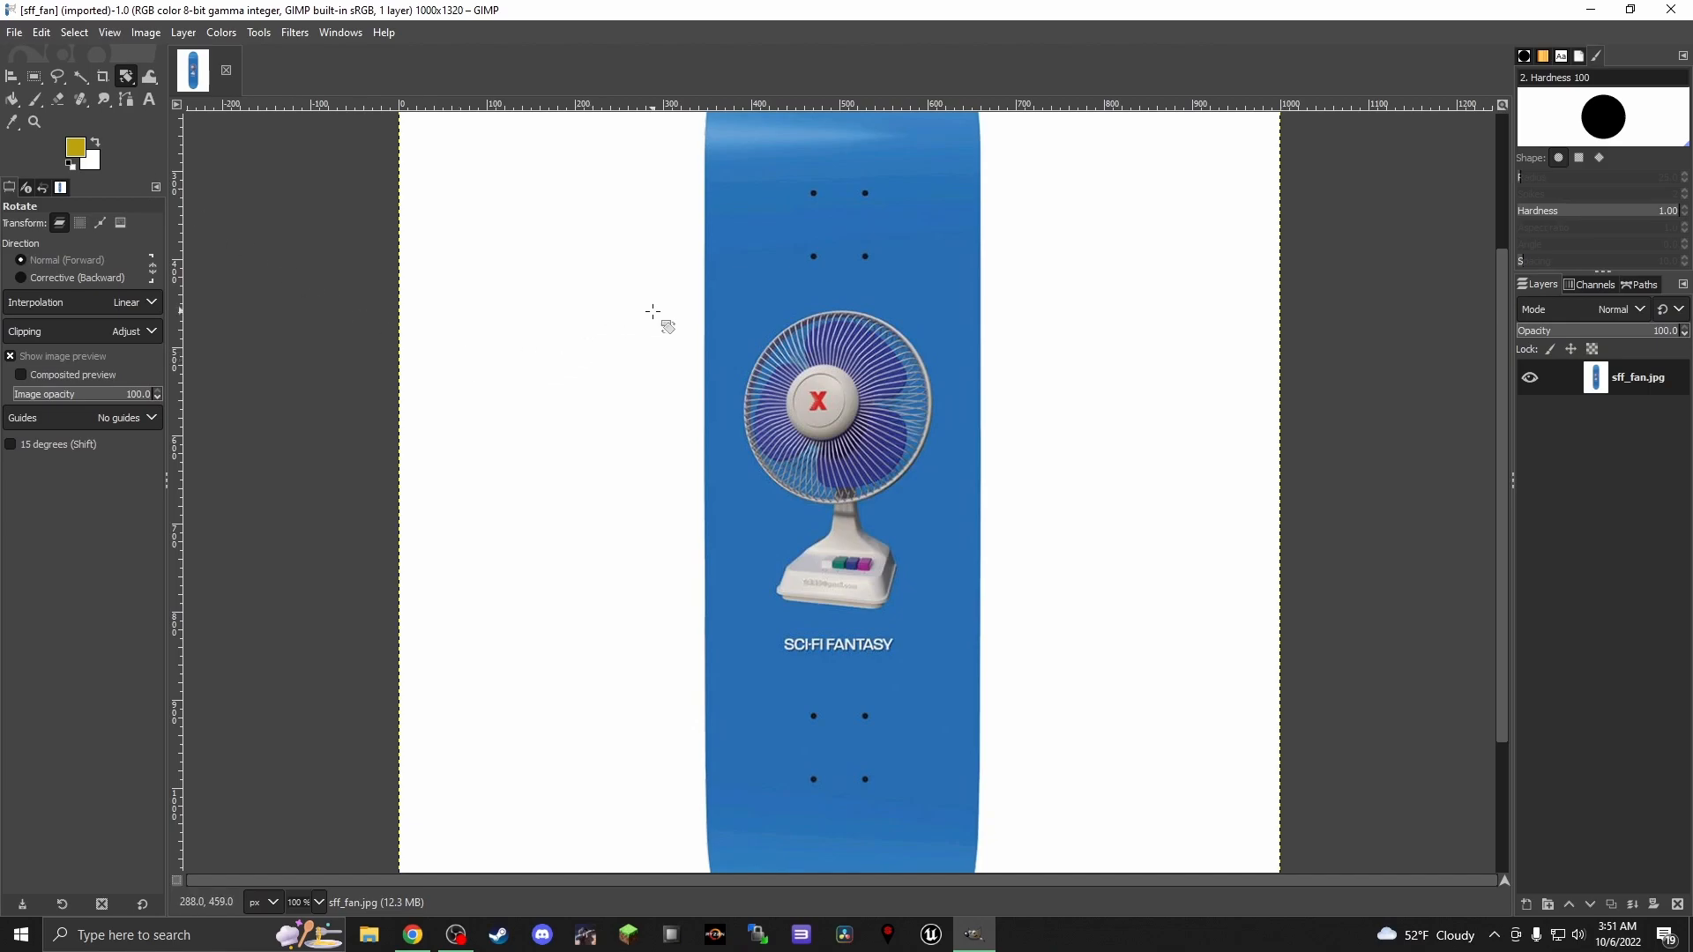
{"action": "scroll", "coordinate": [660, 313], "scroll_direction": "down", "scroll_amount": 2}
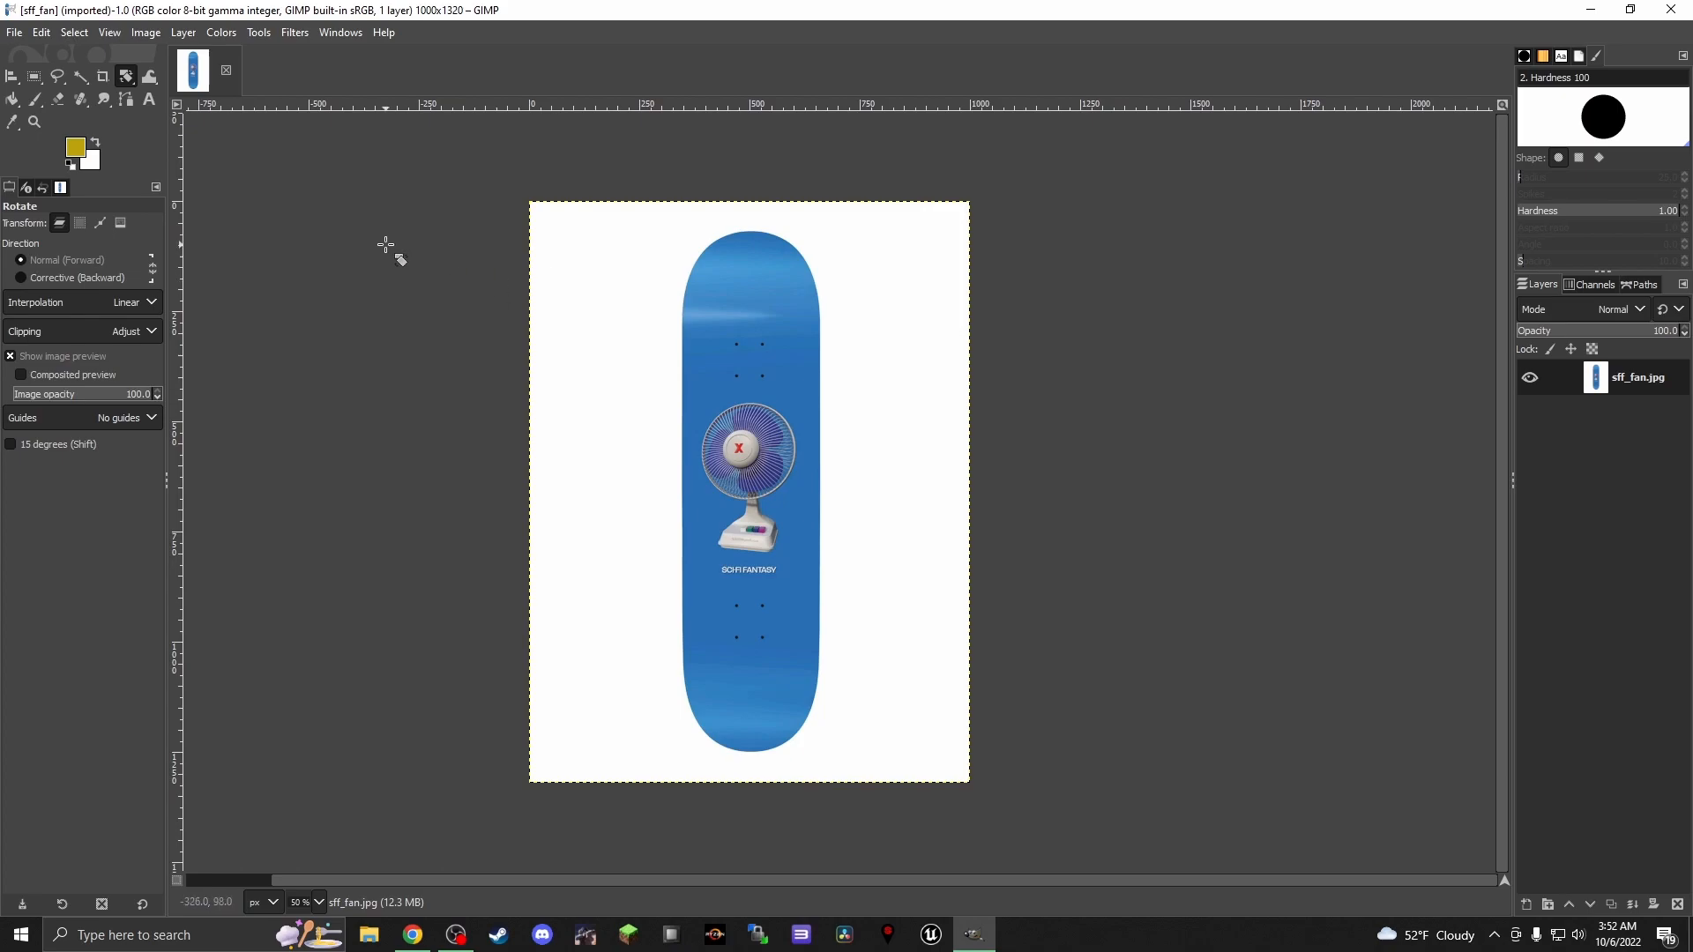
Activate the Fuzzy Select tool and add an alpha channel to the sff_fan.jpg layer
{"action": "key", "text": "u"}
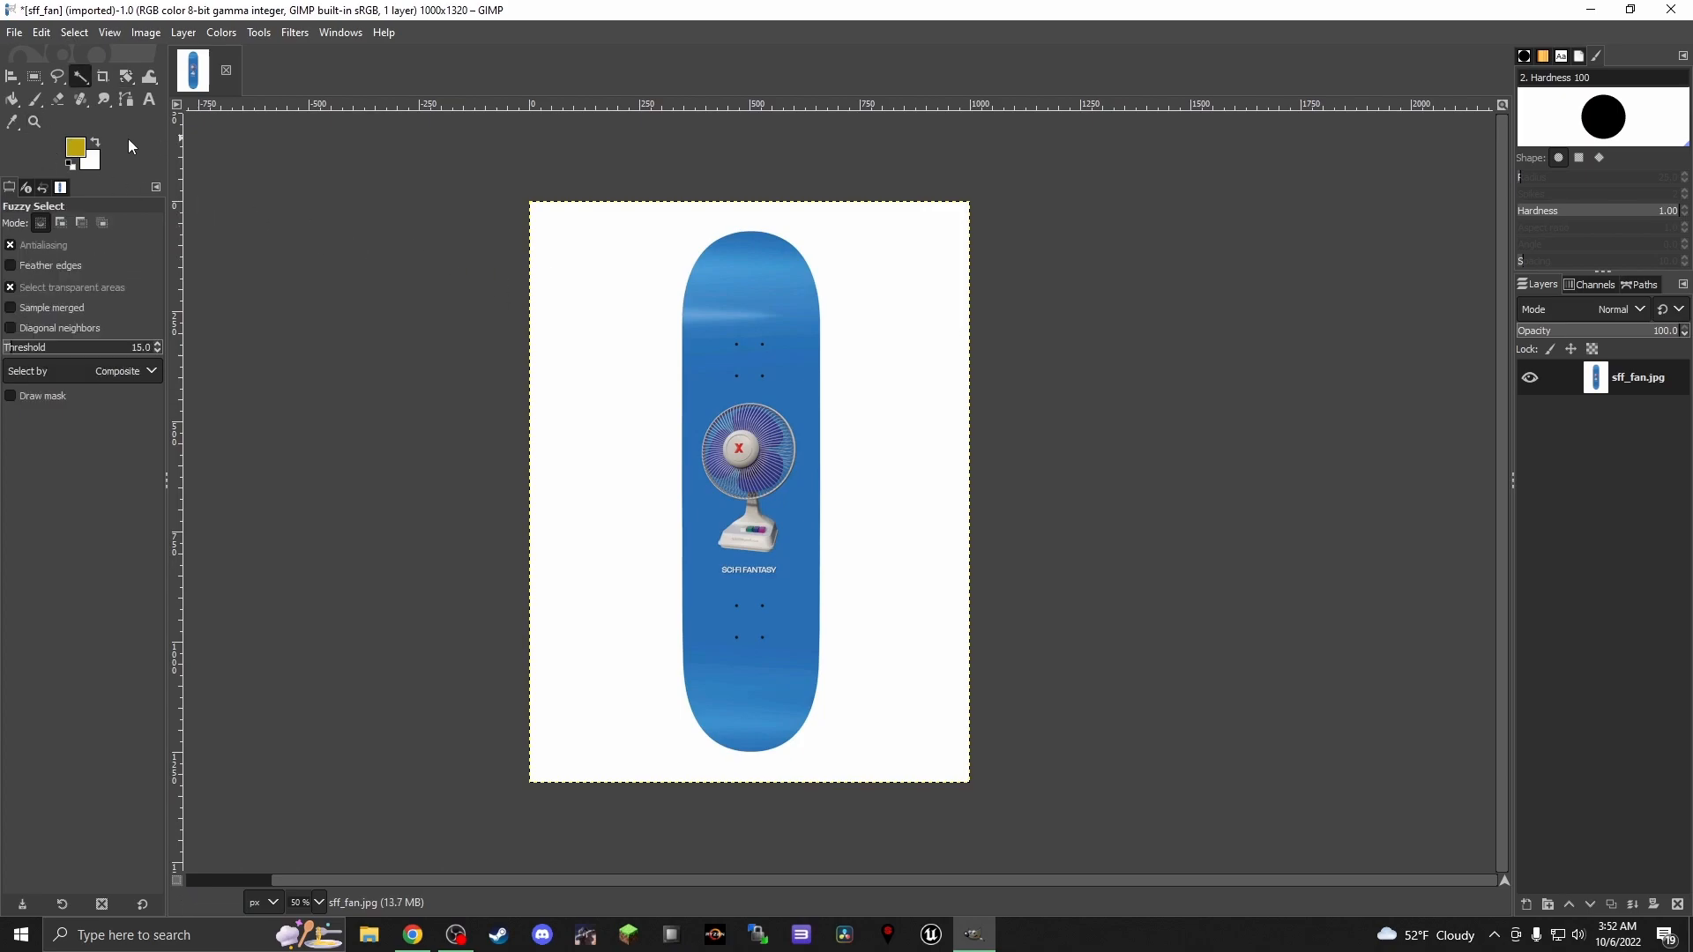
{"action": "left_click", "coordinate": [183, 33]}
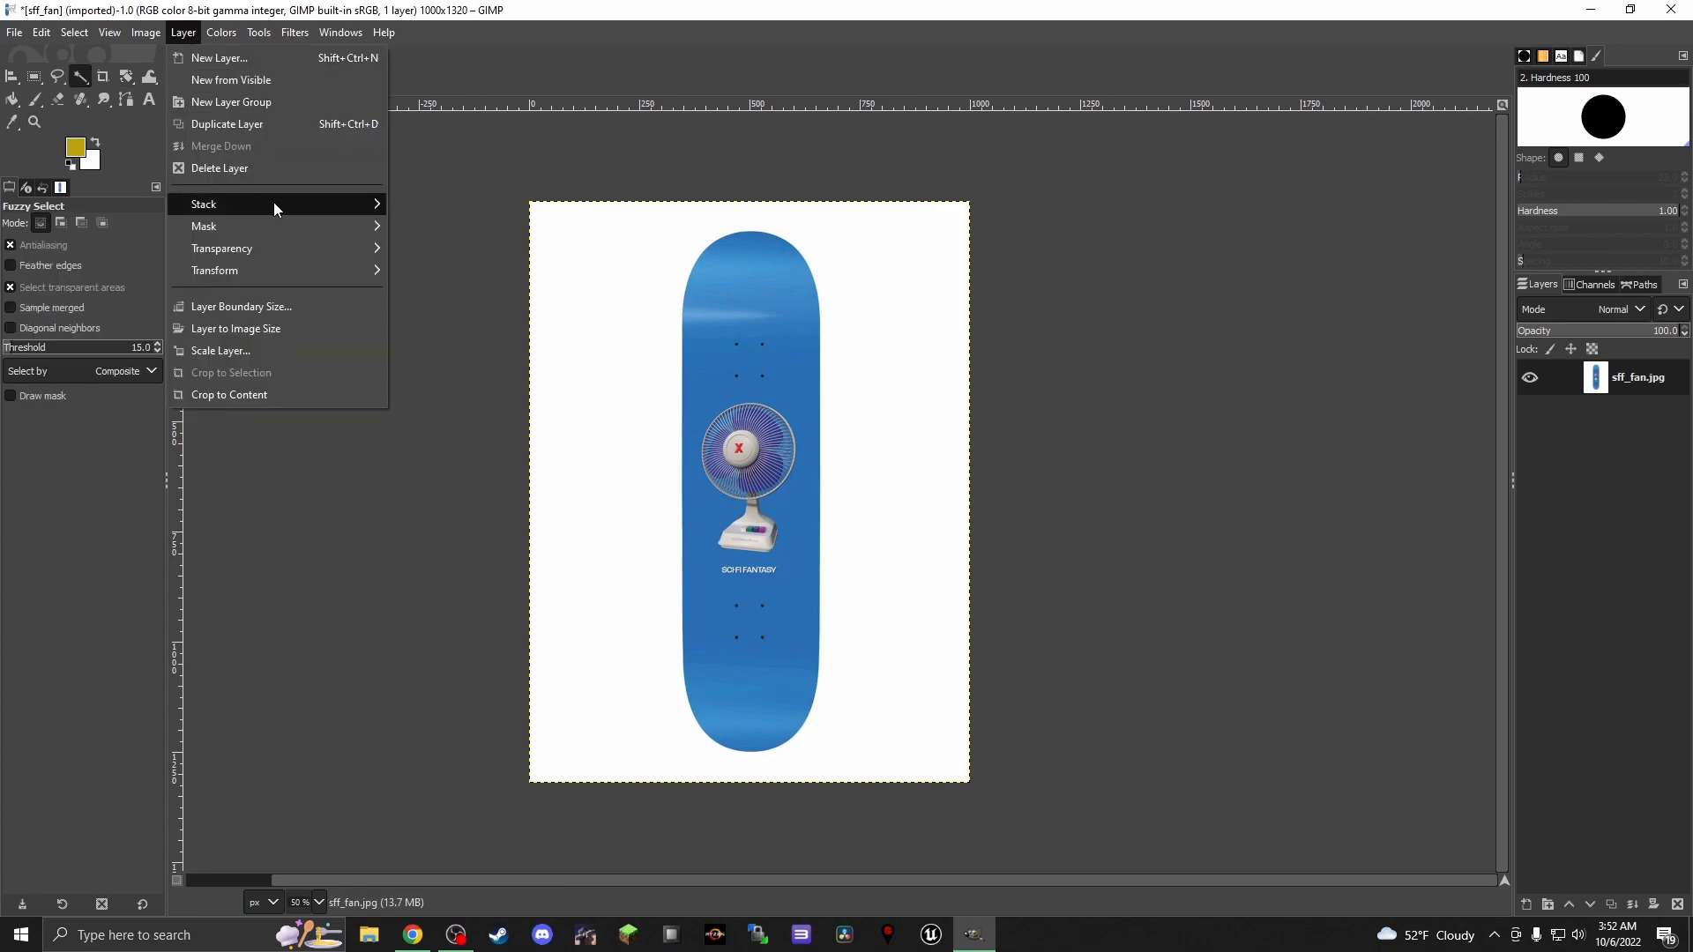
{"action": "mouse_move", "coordinate": [294, 254]}
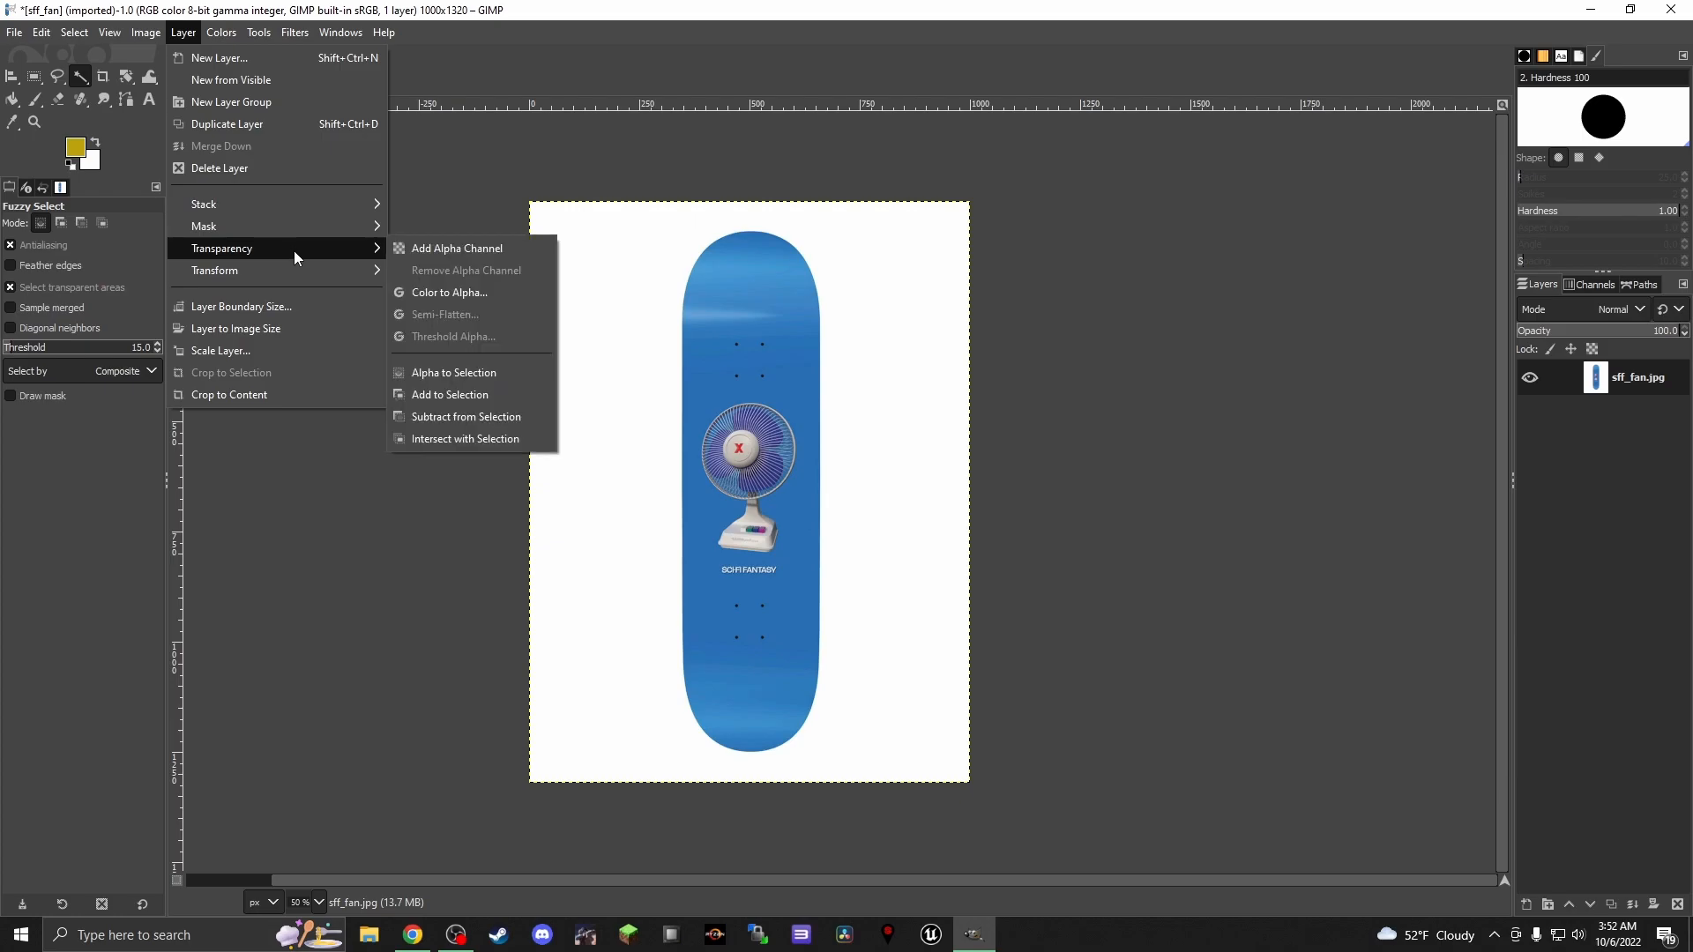
{"action": "left_click", "coordinate": [454, 249]}
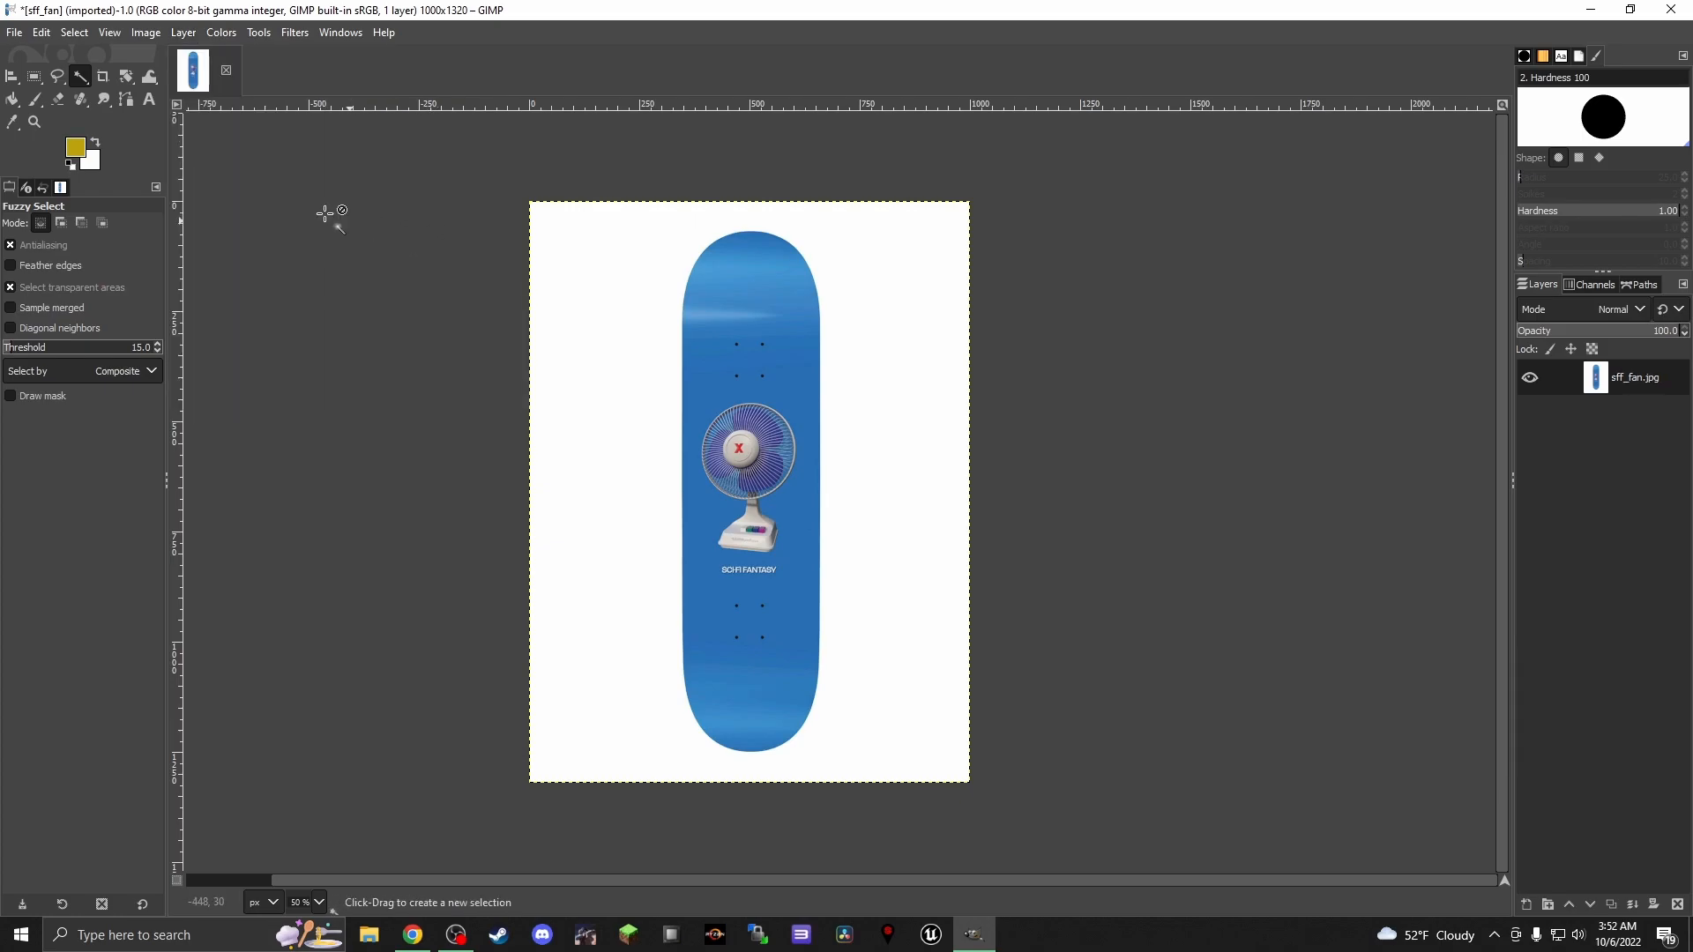
{"action": "left_click", "coordinate": [184, 32]}
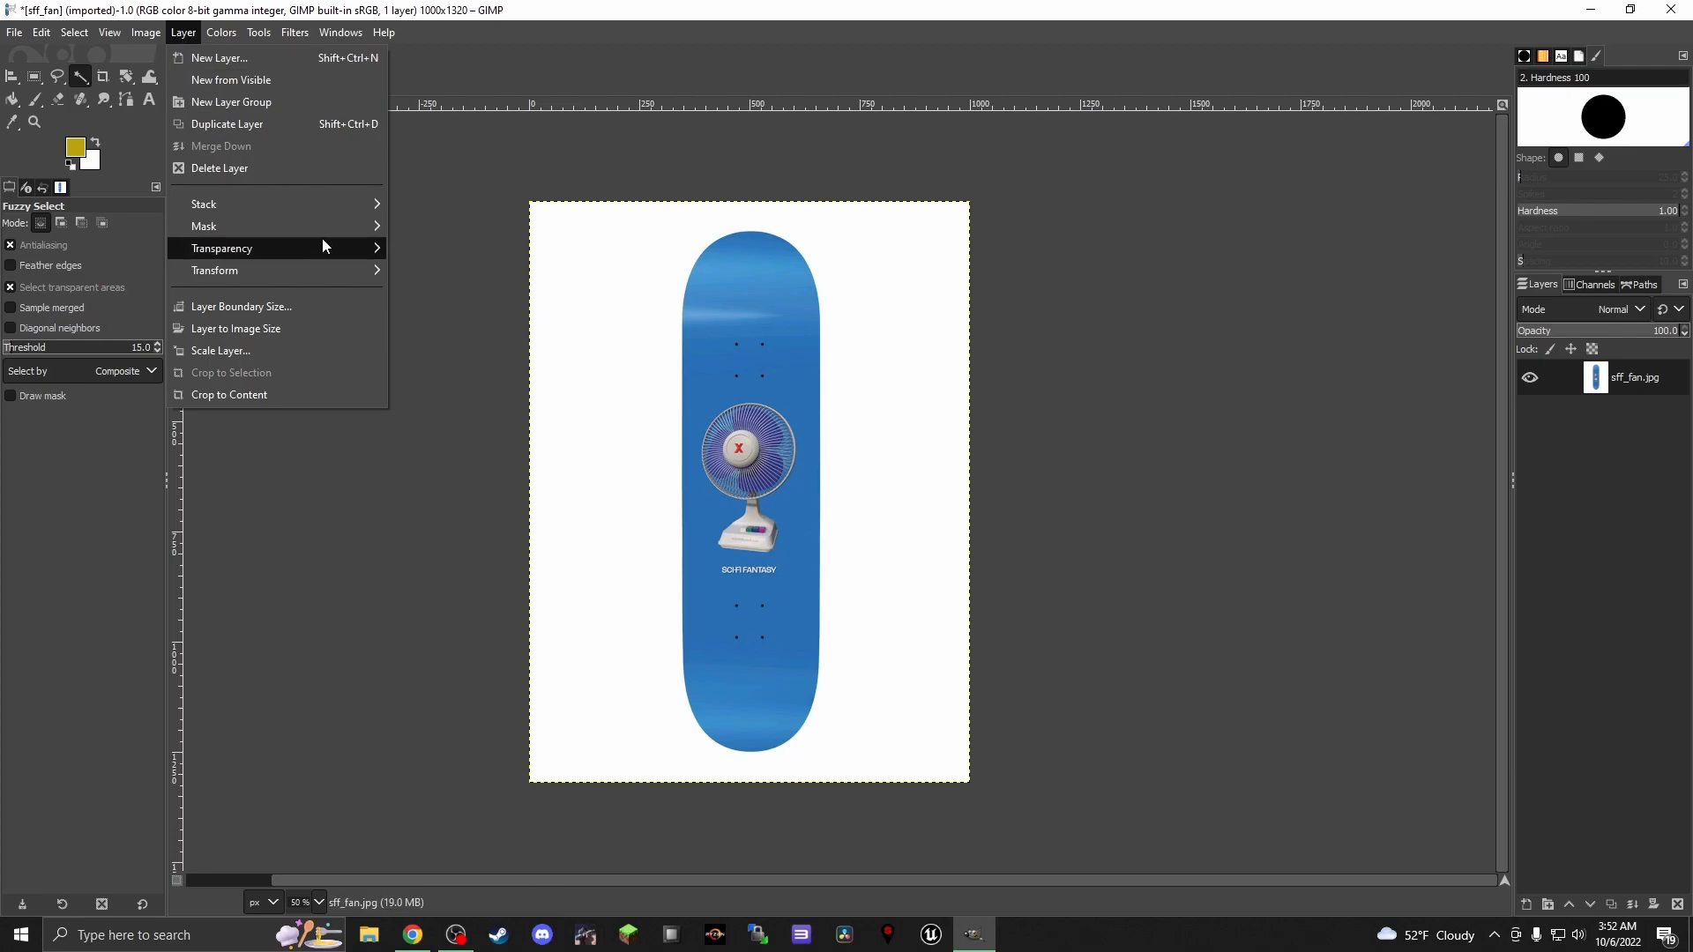
{"action": "mouse_move", "coordinate": [333, 247]}
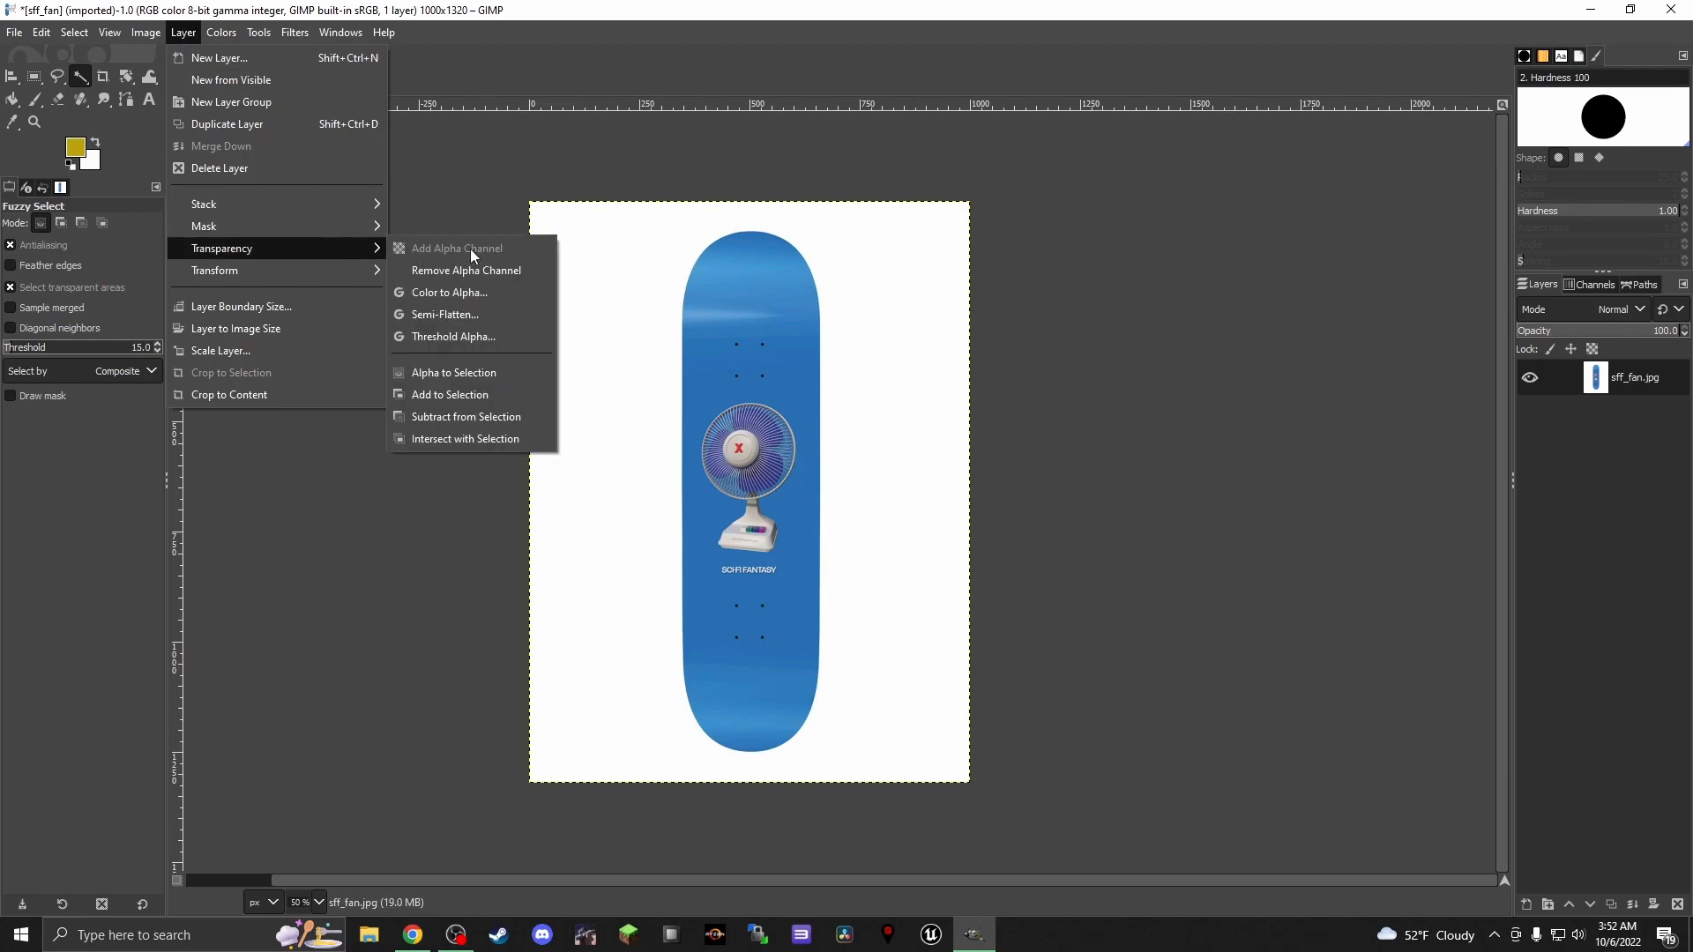
{"action": "left_click", "coordinate": [469, 215]}
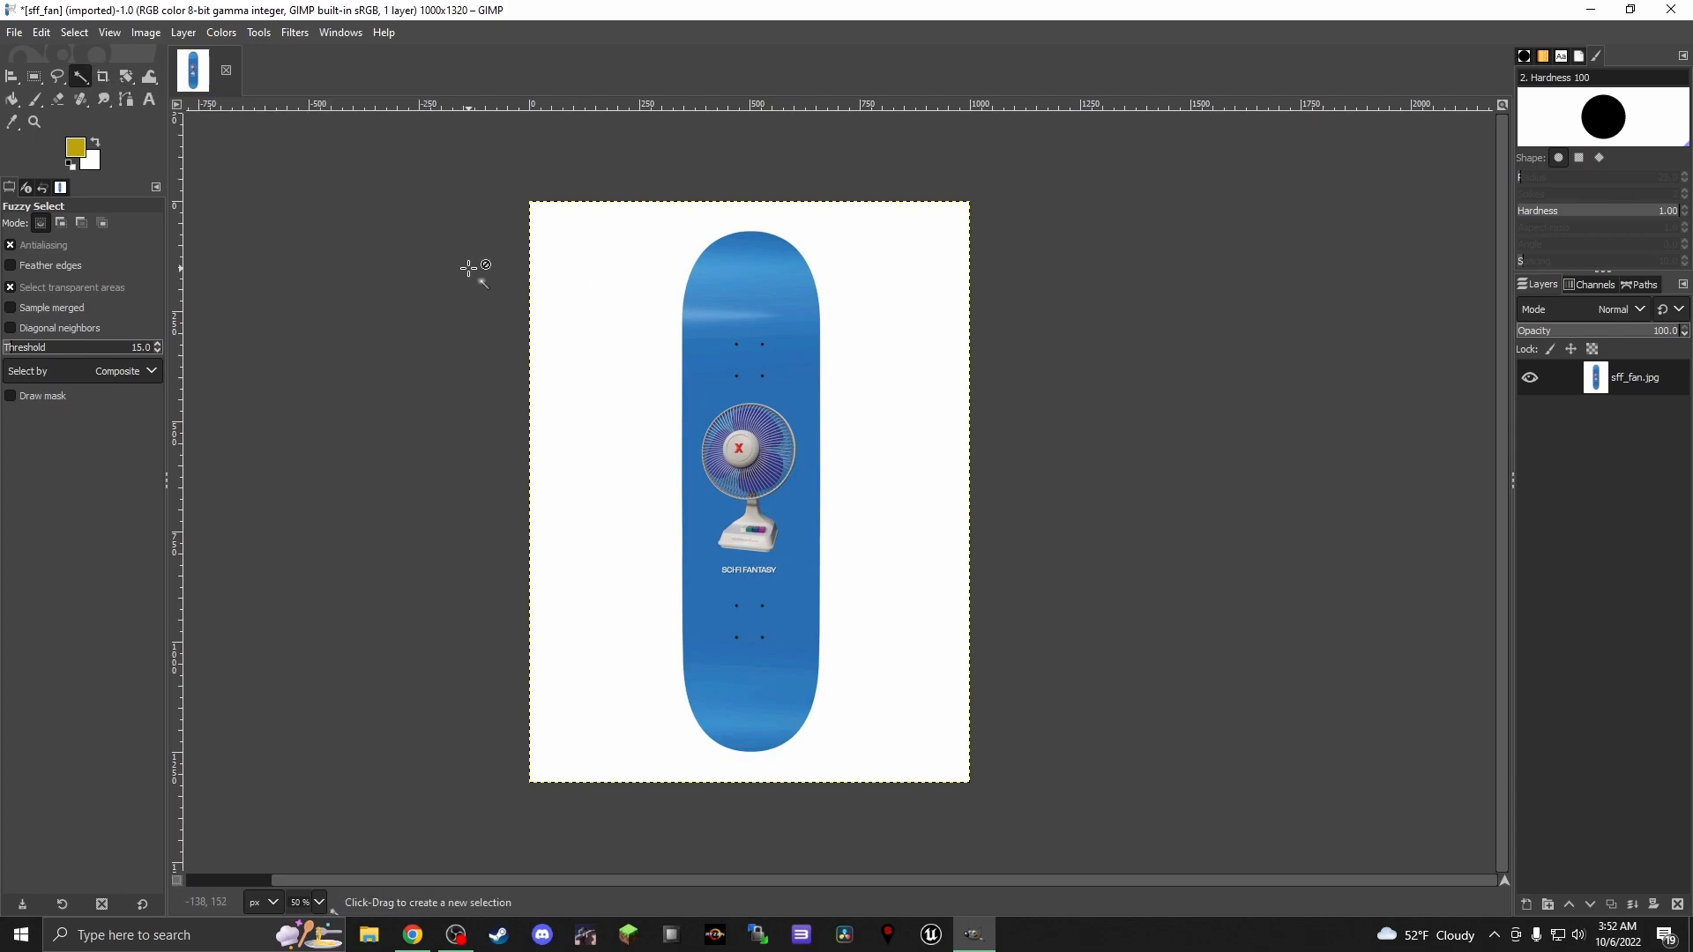
Delete the white background around the blue deck using Fuzzy Select, and clear the selection
{"action": "left_click", "coordinate": [627, 280]}
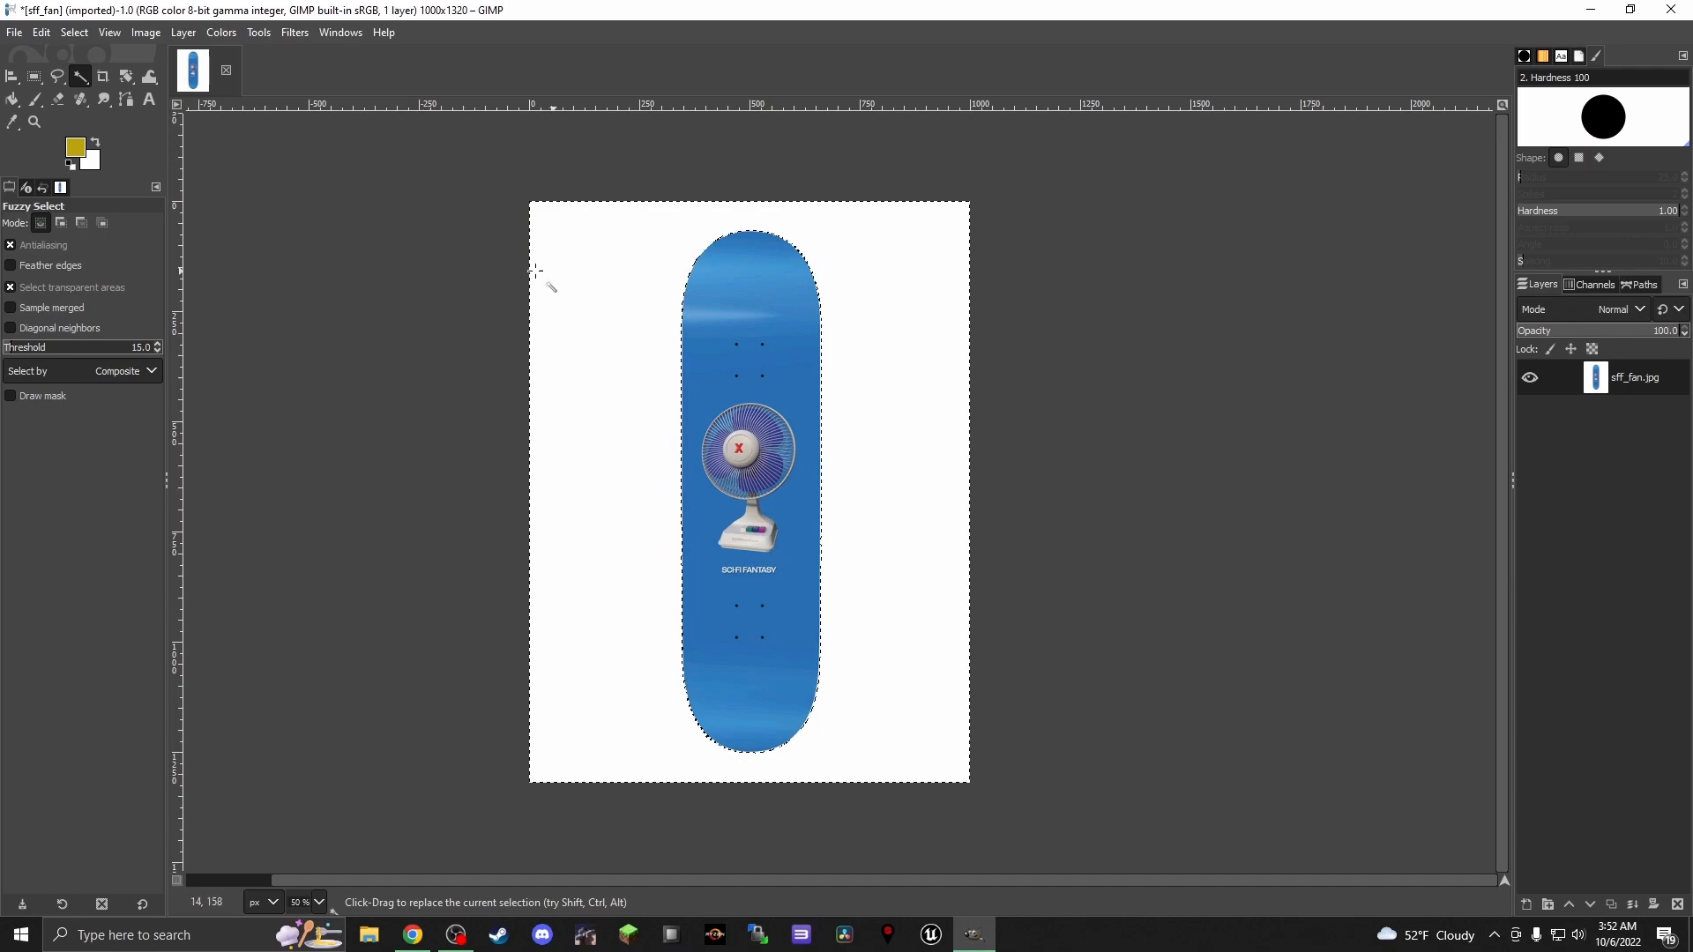
{"action": "key", "text": "Delete"}
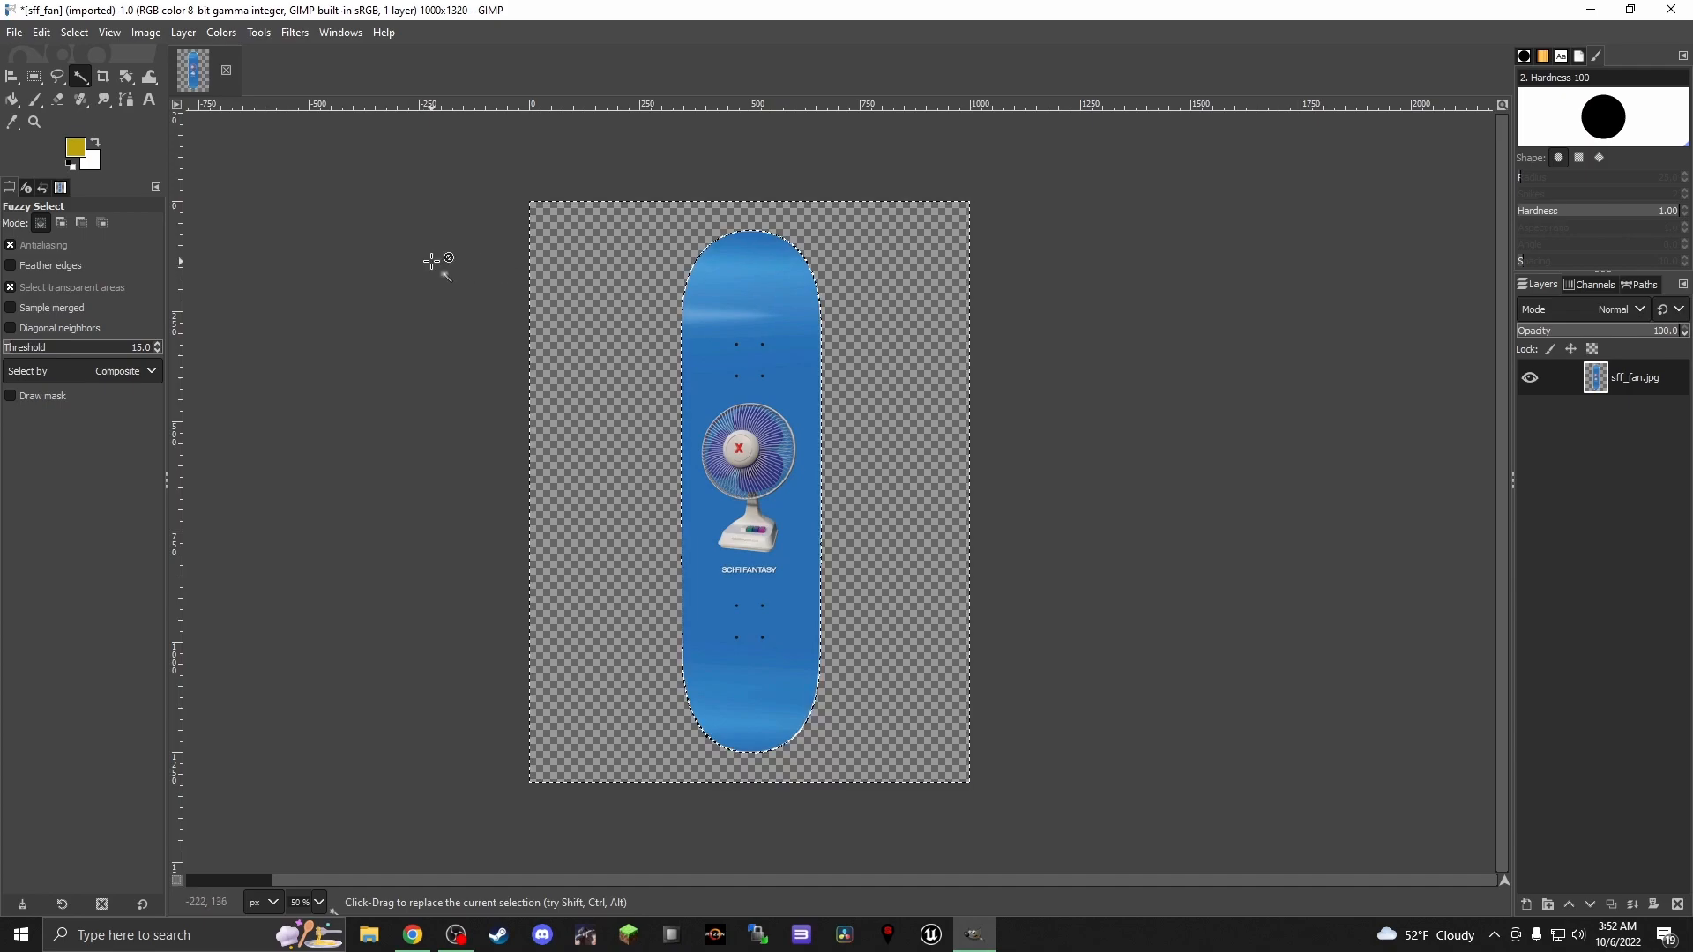
{"action": "key", "text": "ctrl+shift+a"}
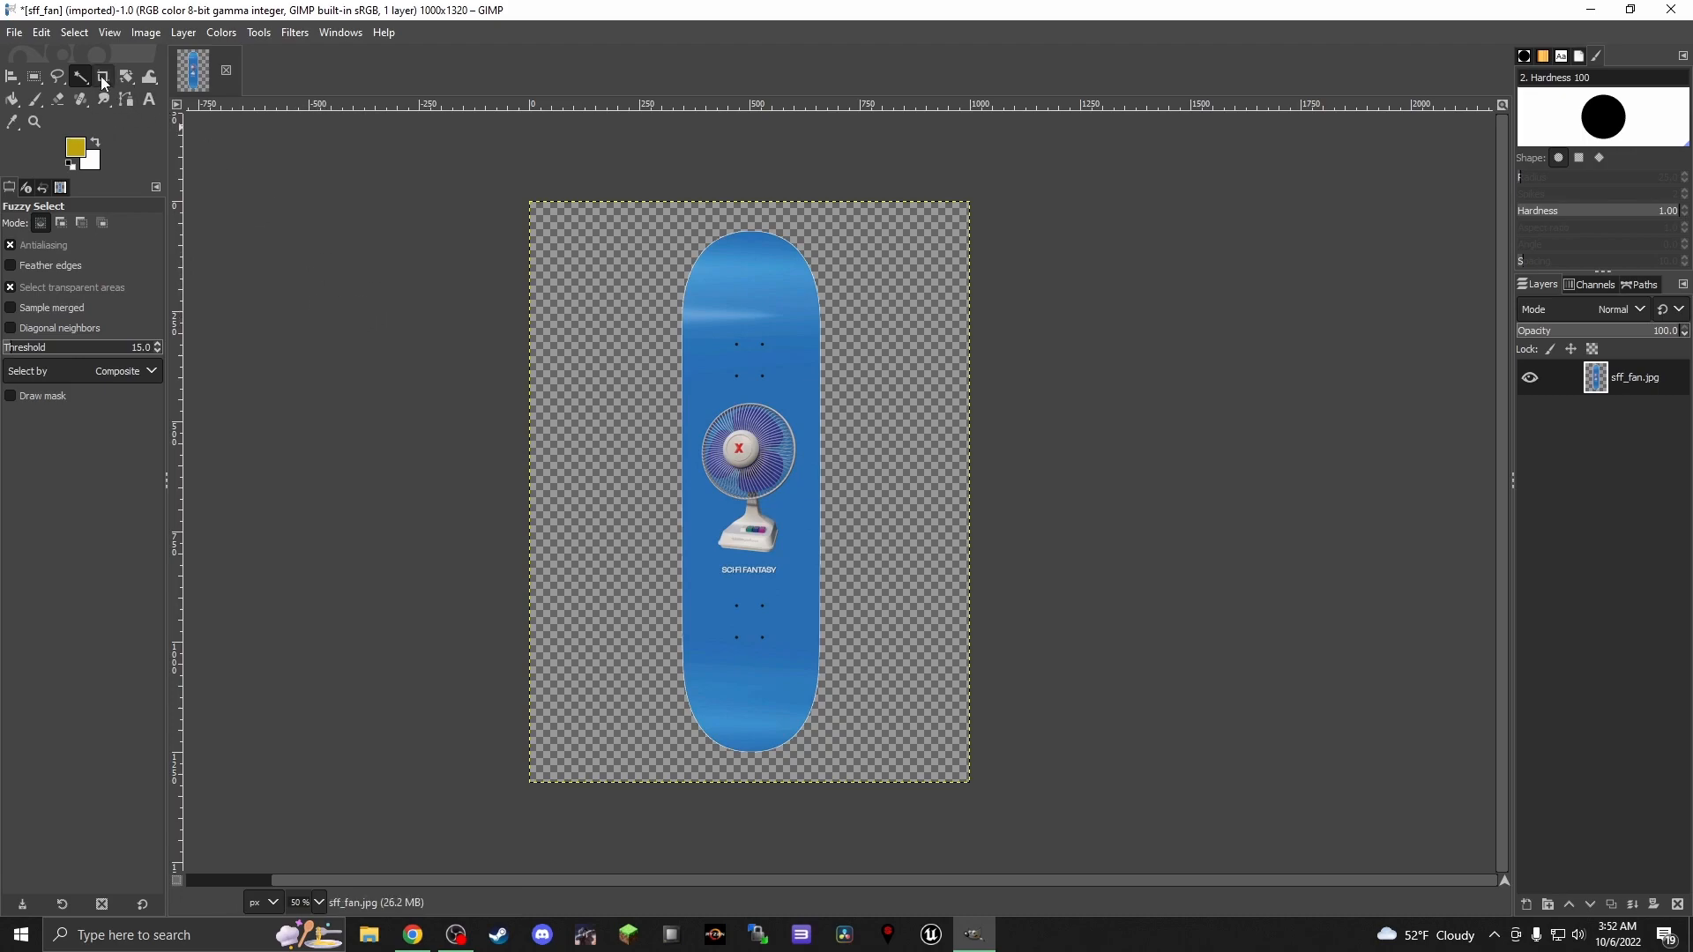
Crop the image closely around the deck to 430 × 1316 px, trimming the empty transparent area beside it
{"action": "left_click", "coordinate": [103, 78]}
{"action": "left_click_drag", "start_coordinate": [654, 202], "coordinate": [844, 782]}
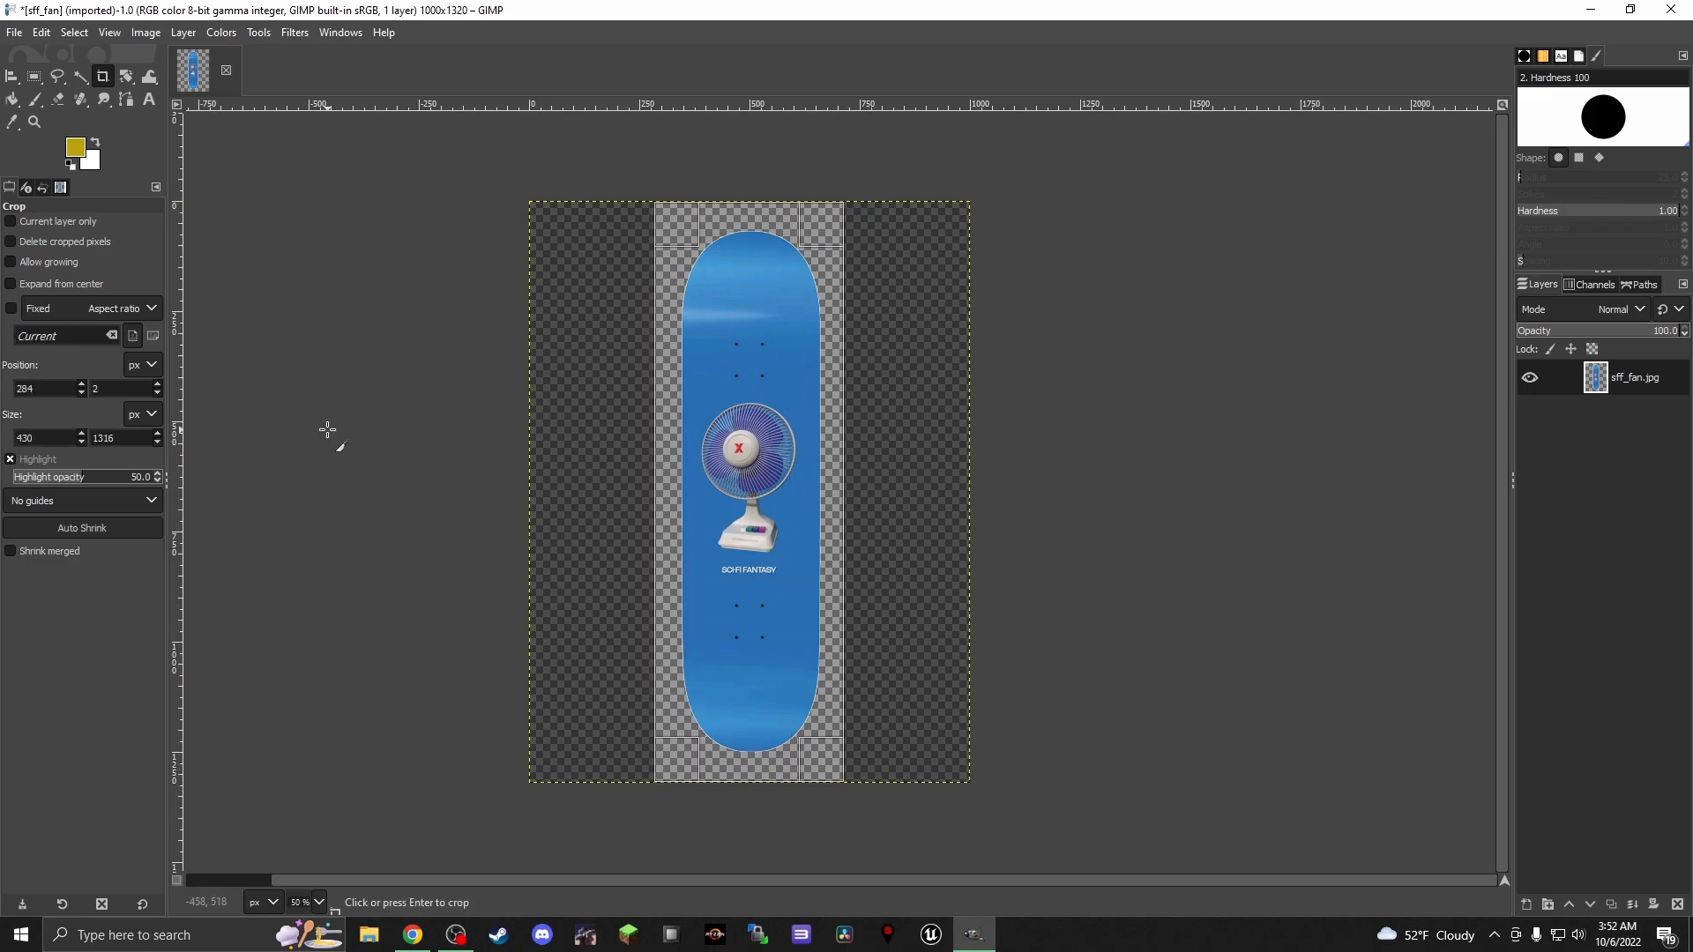
{"action": "key", "text": "Return"}
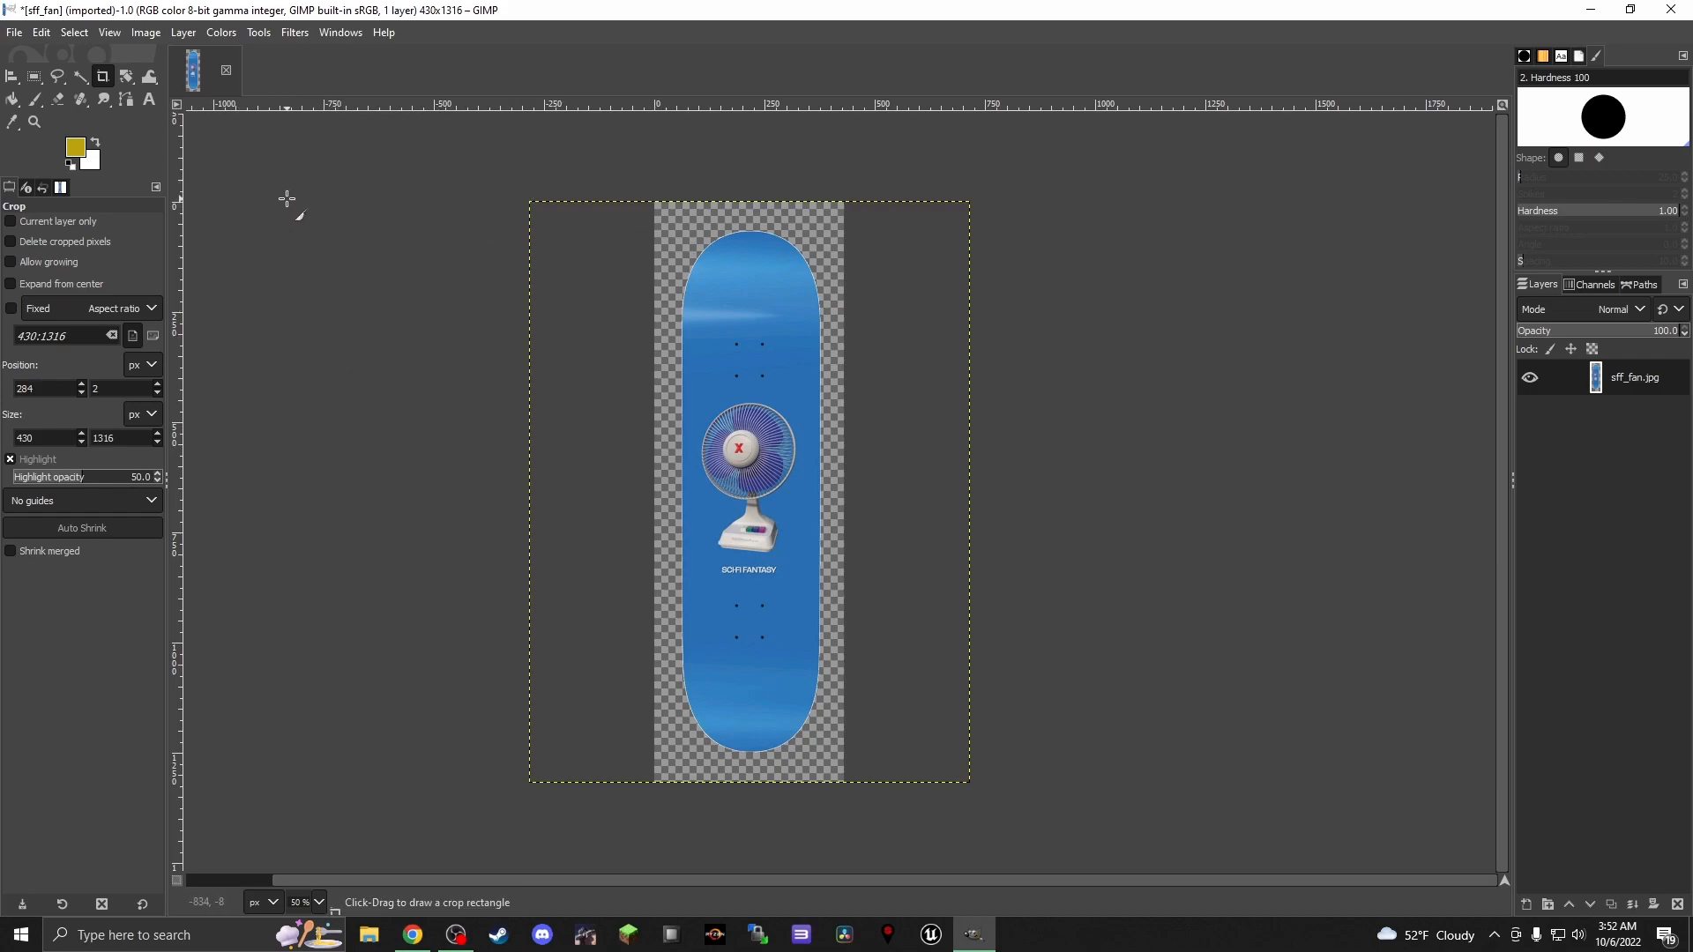
Sample the deck's blue and paint over the glare and bolt holes above the fan with a size 83 Paintbrush
{"action": "left_click", "coordinate": [12, 122]}
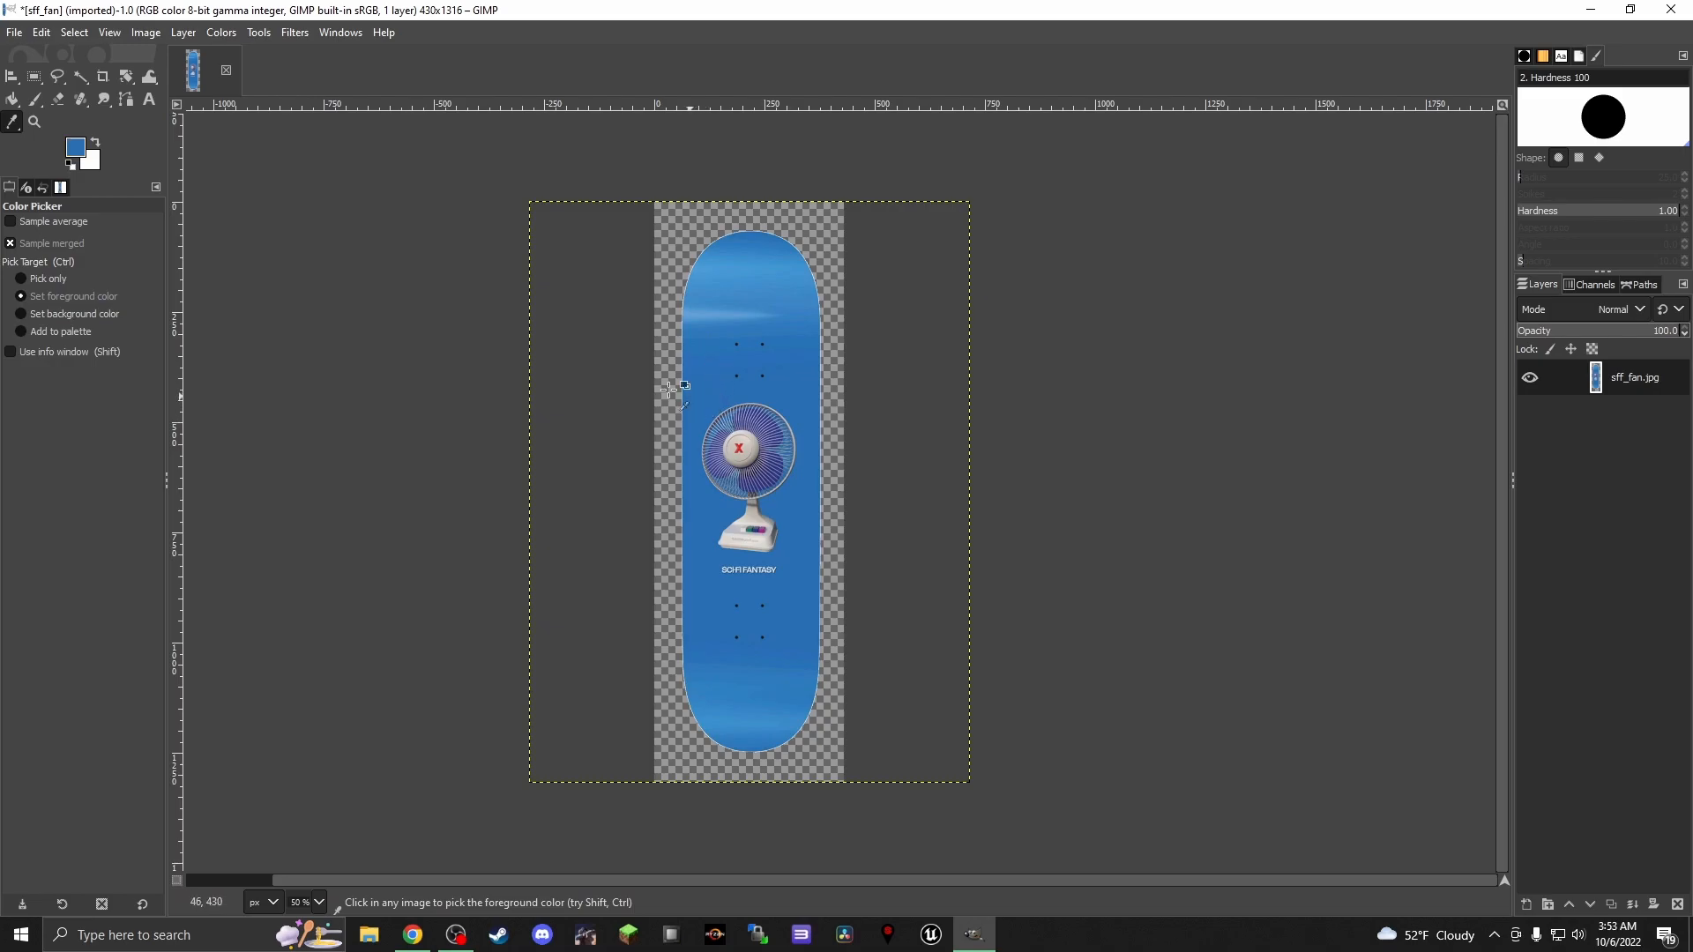
{"action": "left_click", "coordinate": [35, 99]}
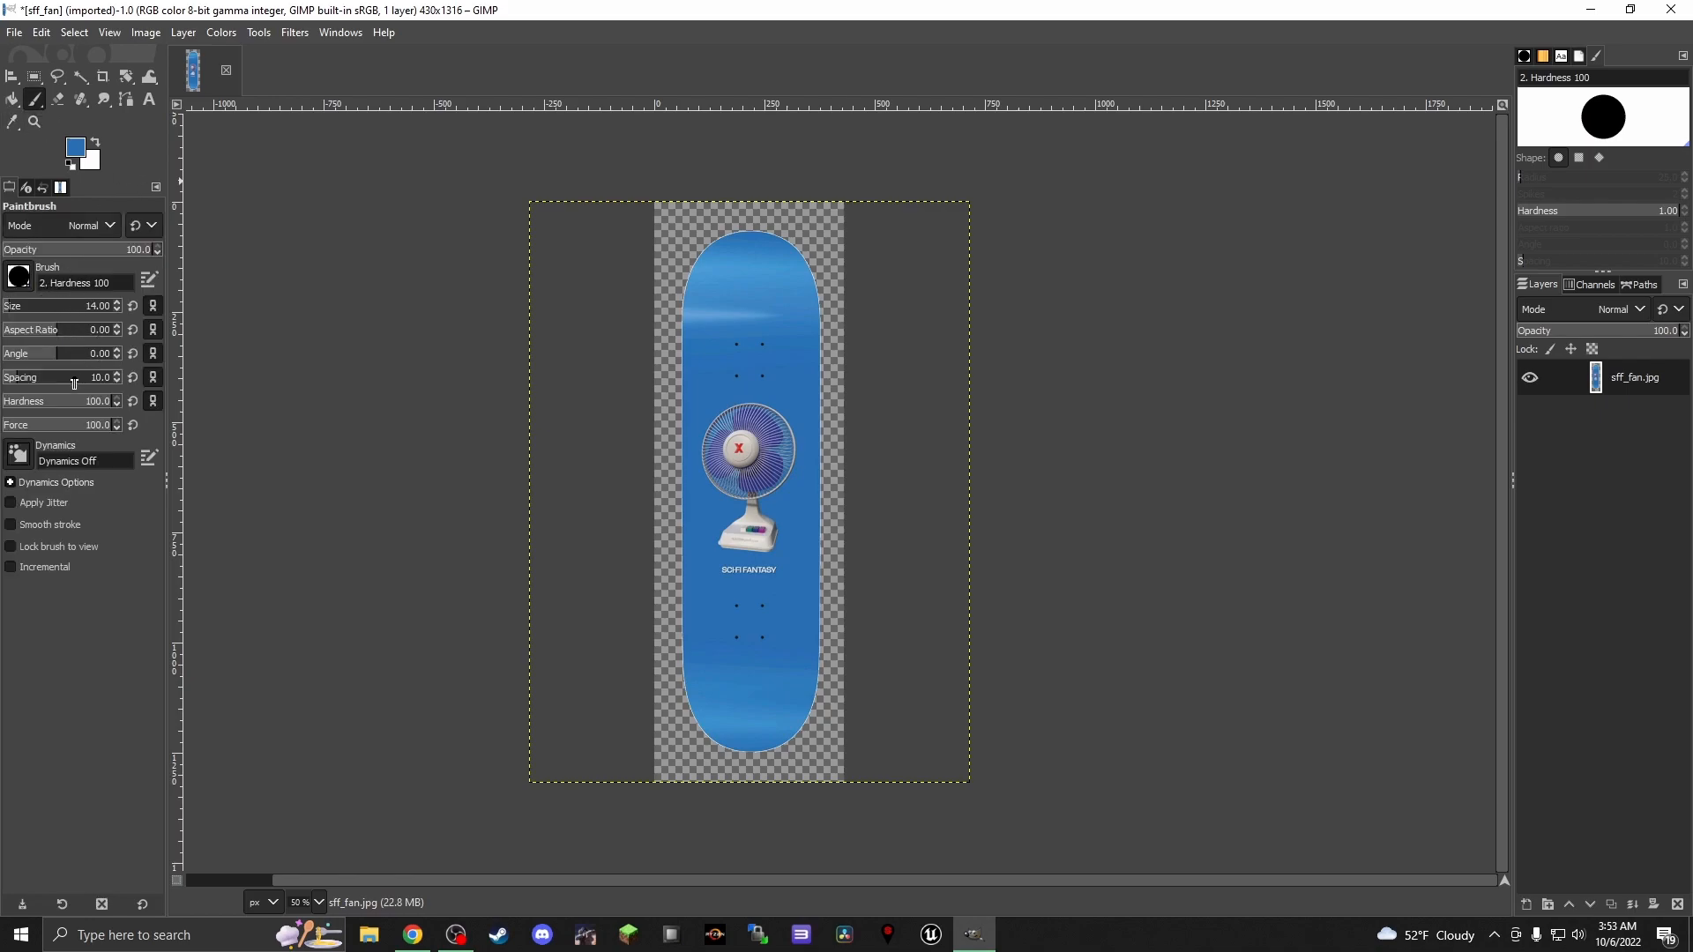
{"action": "left_click_drag", "start_coordinate": [32, 307], "coordinate": [29, 307]}
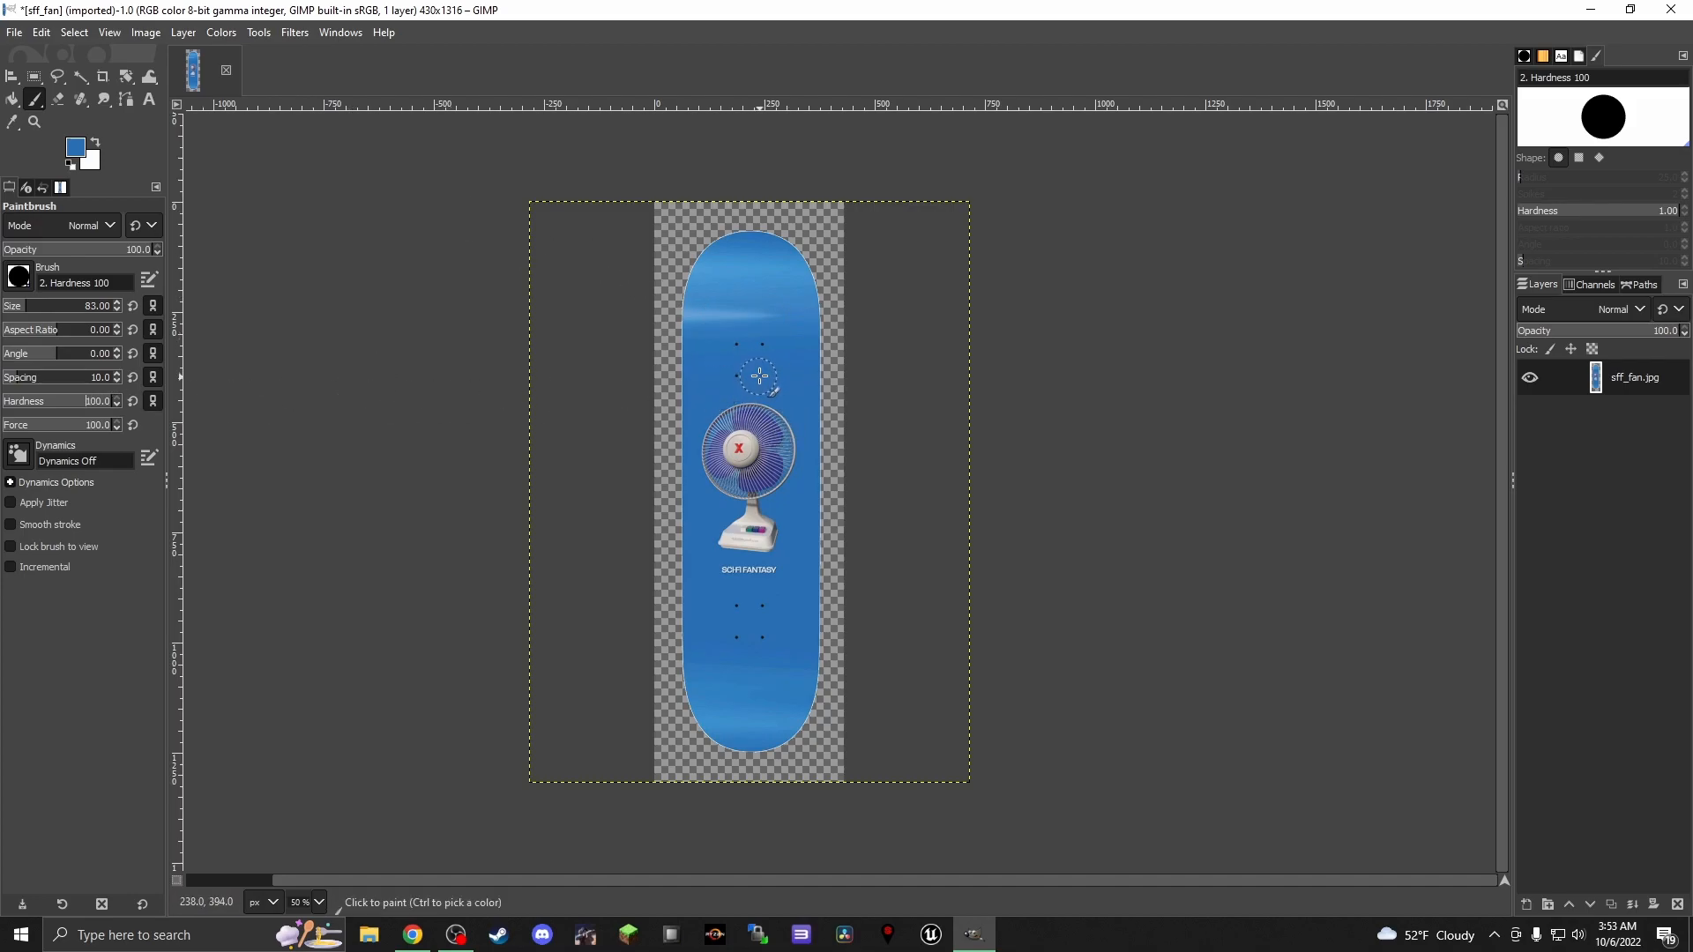
{"action": "scroll", "coordinate": [767, 378], "scroll_direction": "up", "scroll_amount": 2}
{"action": "mouse_move", "coordinate": [739, 312]}
{"action": "left_mouse_down"}
{"action": "mouse_move", "coordinate": [760, 373]}
{"action": "mouse_move", "coordinate": [796, 238]}
{"action": "mouse_move", "coordinate": [803, 312]}
{"action": "mouse_move", "coordinate": [780, 185]}
{"action": "mouse_move", "coordinate": [772, 249]}
{"action": "mouse_move", "coordinate": [733, 213]}
{"action": "mouse_move", "coordinate": [660, 240]}
{"action": "mouse_move", "coordinate": [745, 276]}
{"action": "mouse_move", "coordinate": [800, 273]}
{"action": "mouse_move", "coordinate": [680, 230]}
{"action": "mouse_move", "coordinate": [638, 304]}
{"action": "mouse_move", "coordinate": [652, 435]}
{"action": "left_mouse_up"}
{"action": "scroll", "coordinate": [778, 227], "scroll_direction": "up", "scroll_amount": 1}
{"action": "key", "text": "ctrl+z"}
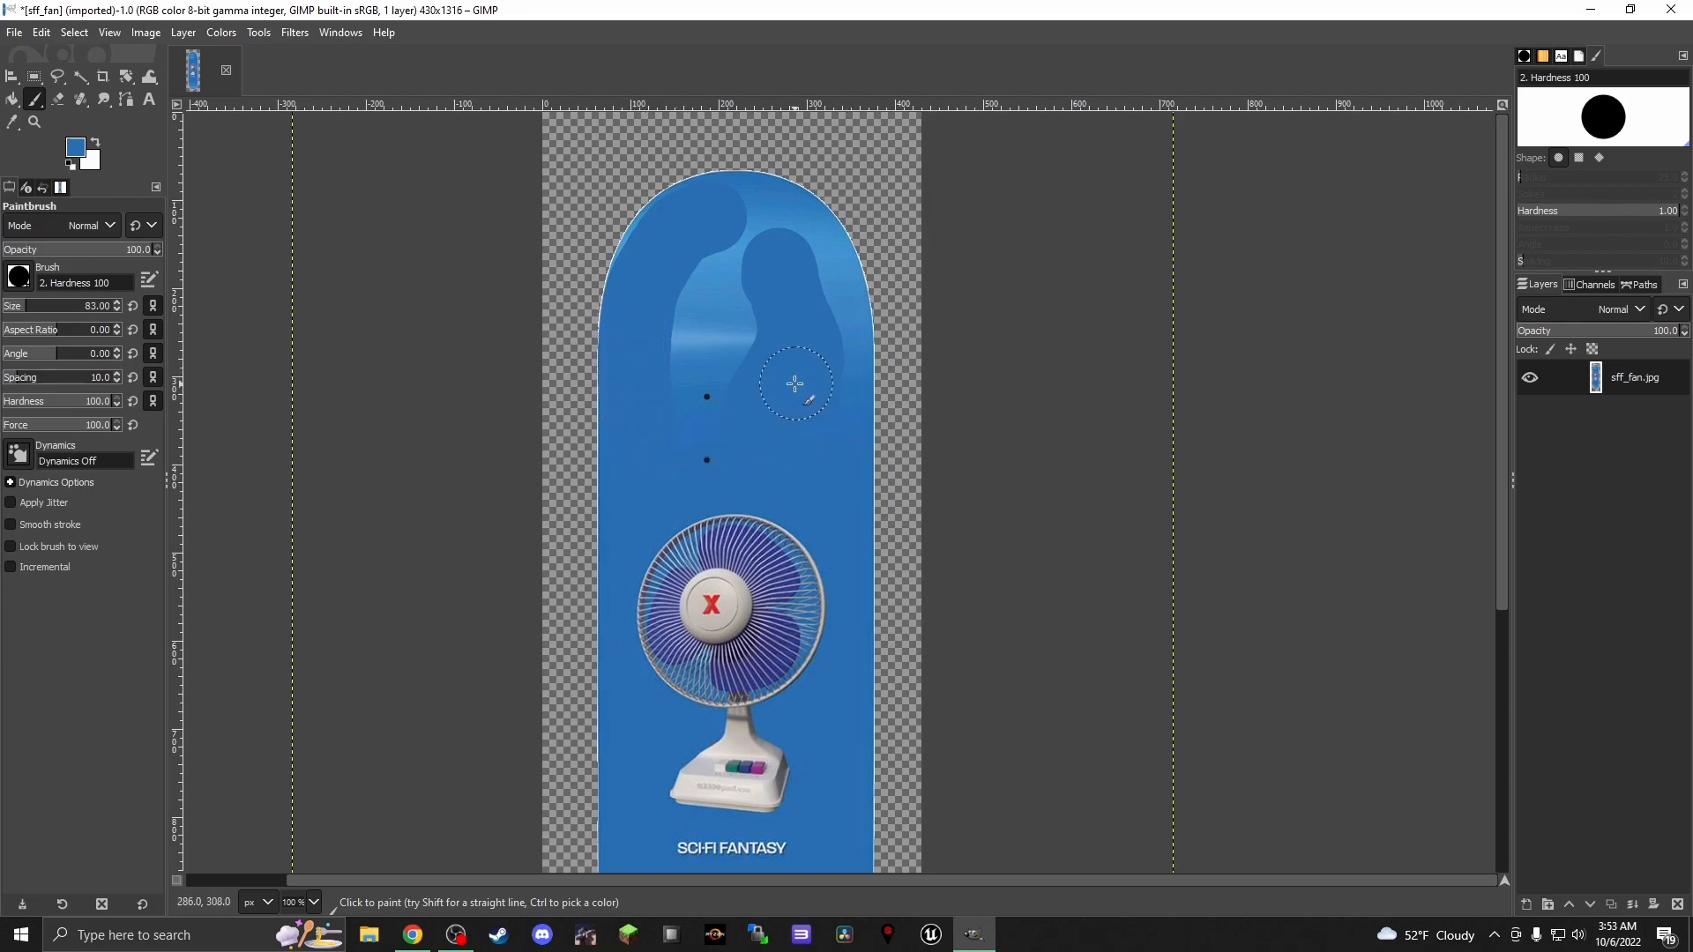
{"action": "mouse_move", "coordinate": [734, 218]}
{"action": "left_mouse_down"}
{"action": "mouse_move", "coordinate": [785, 213]}
{"action": "mouse_move", "coordinate": [827, 256]}
{"action": "mouse_move", "coordinate": [812, 253]}
{"action": "mouse_move", "coordinate": [854, 394]}
{"action": "mouse_move", "coordinate": [760, 293]}
{"action": "mouse_move", "coordinate": [710, 304]}
{"action": "mouse_move", "coordinate": [723, 428]}
{"action": "mouse_move", "coordinate": [747, 393]}
{"action": "mouse_move", "coordinate": [748, 271]}
{"action": "mouse_move", "coordinate": [677, 230]}
{"action": "left_mouse_up"}
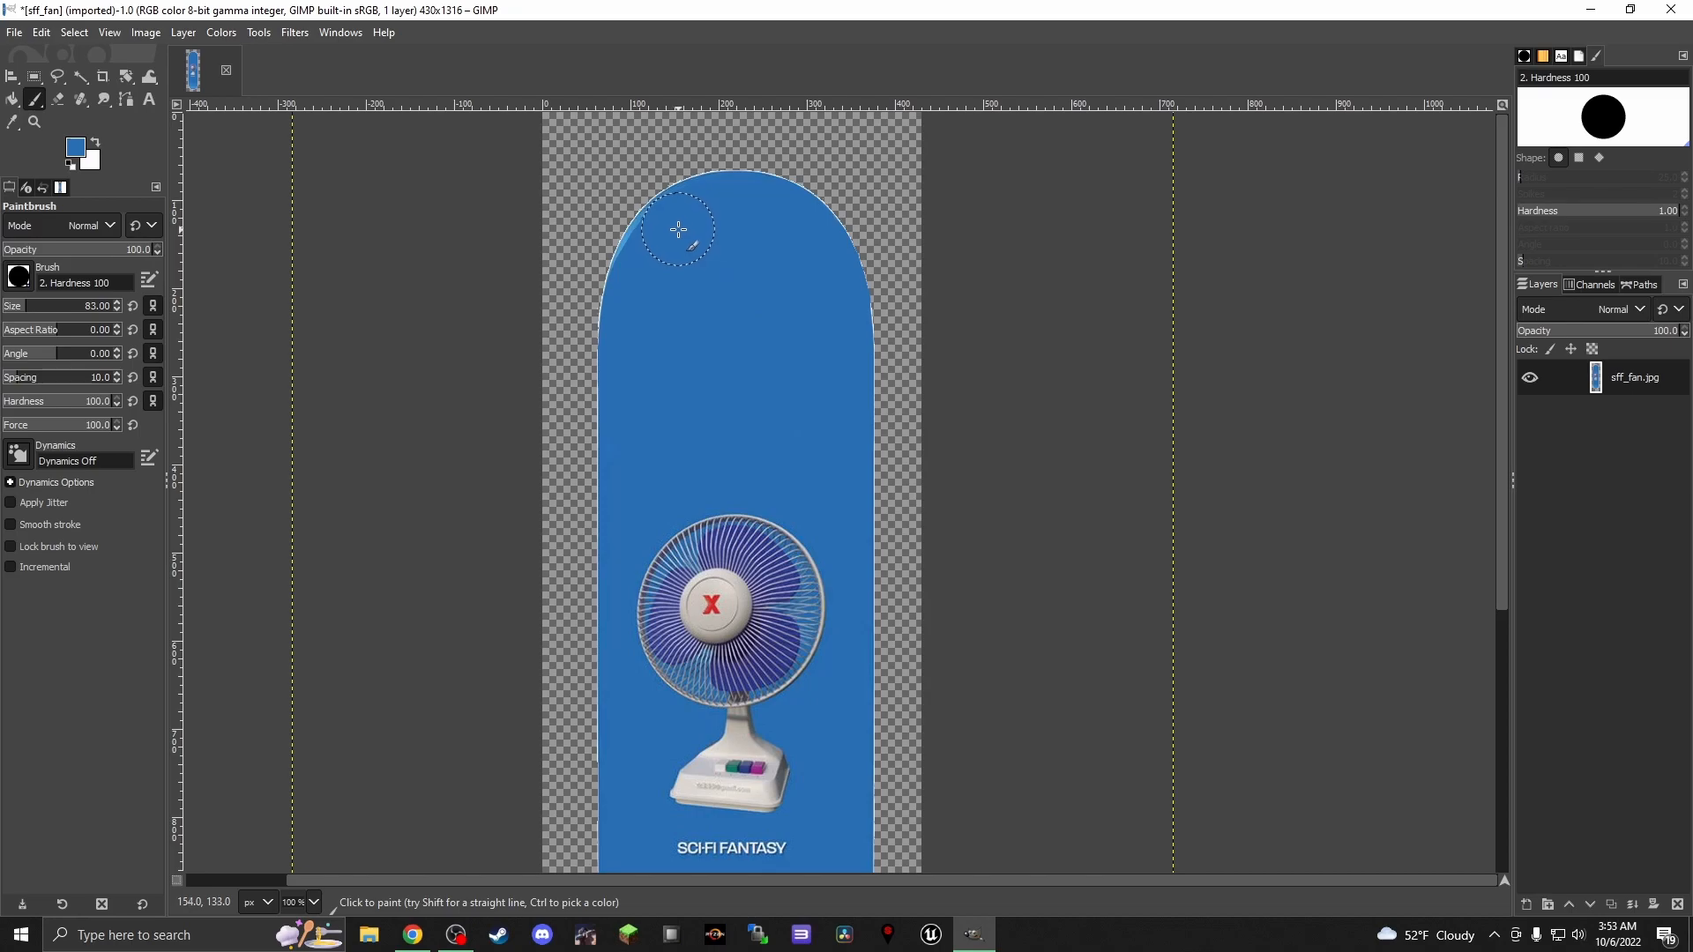
Paint out the remaining light streak along the curved left edge of the deck's upper end with brush size 12
{"action": "scroll", "coordinate": [679, 237], "scroll_direction": "up", "scroll_amount": 3}
{"action": "scroll", "coordinate": [676, 238], "scroll_direction": "up", "scroll_amount": 3}
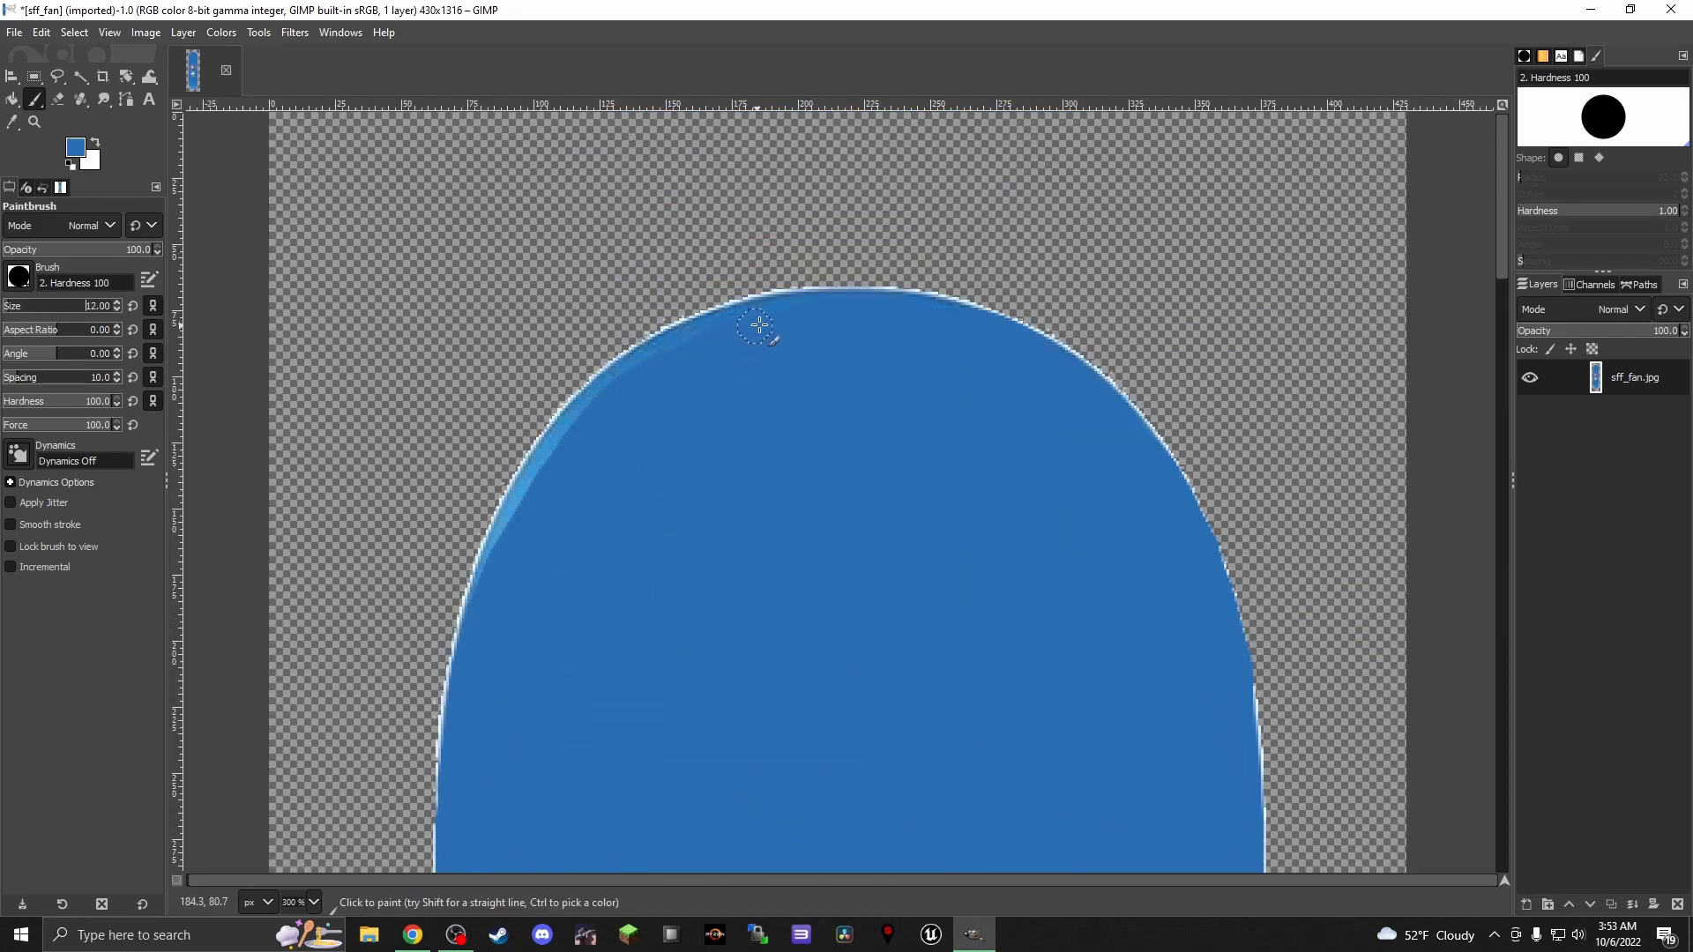
{"action": "mouse_move", "coordinate": [717, 331]}
{"action": "left_mouse_down"}
{"action": "mouse_move", "coordinate": [592, 403]}
{"action": "mouse_move", "coordinate": [496, 576]}
{"action": "left_mouse_up"}
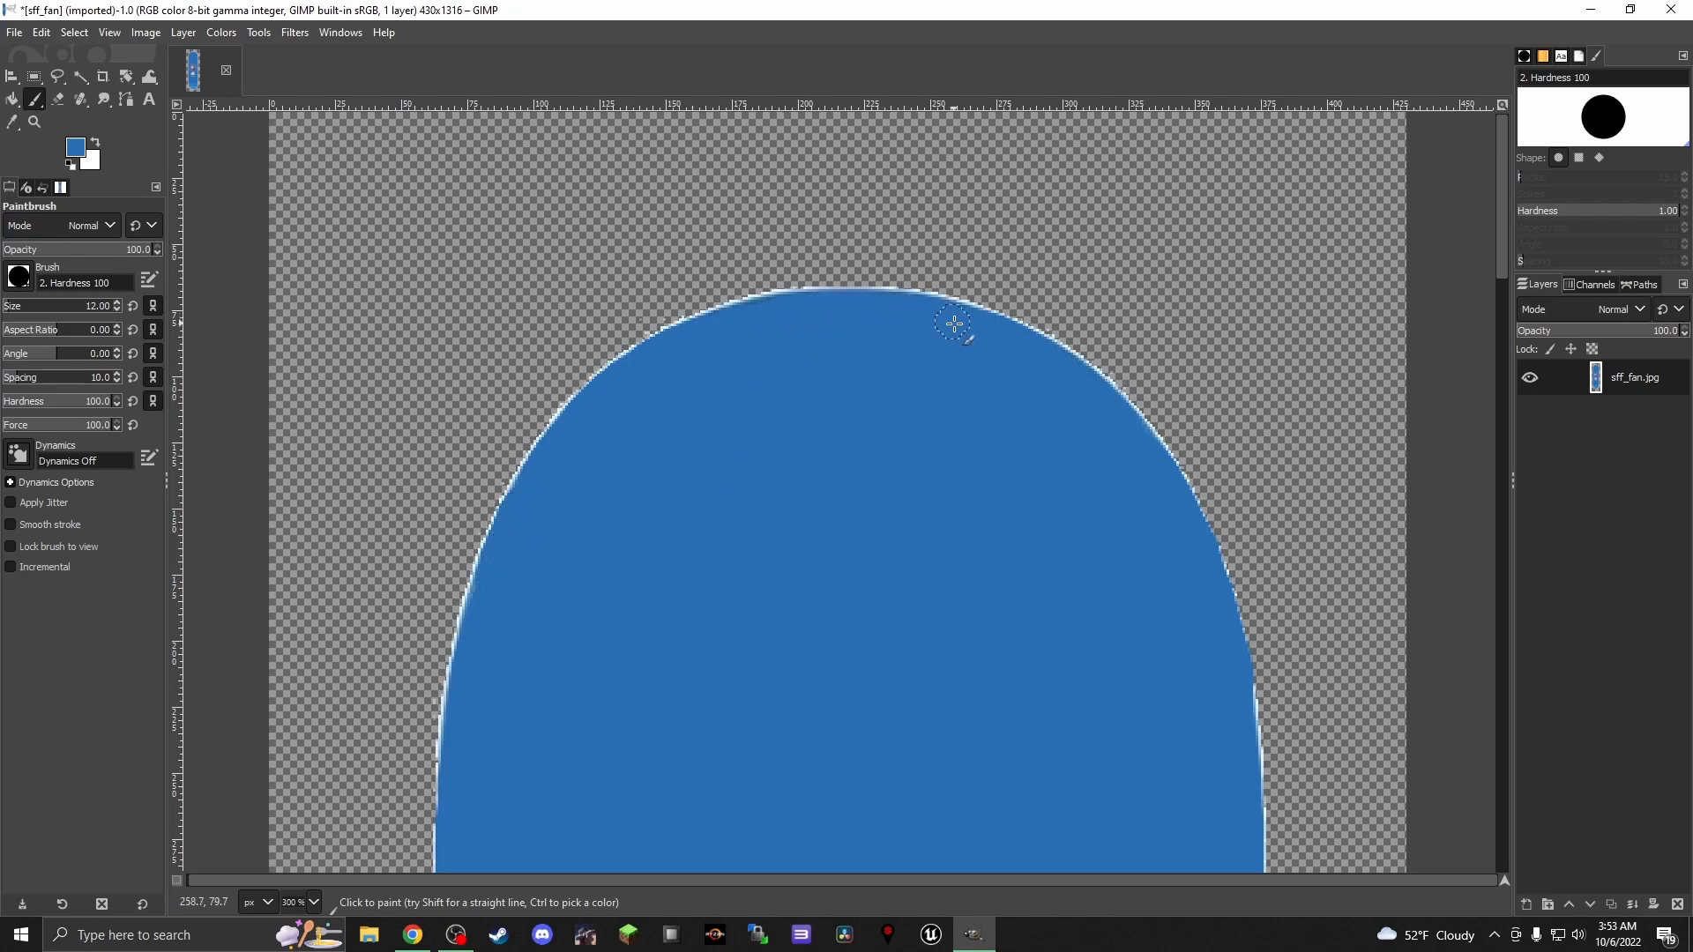
Paint over the bolt holes and glare below the Sci-Fi Fantasy text in the same blue with brush size 114
{"action": "scroll", "coordinate": [1032, 419], "scroll_direction": "down", "scroll_amount": 15}
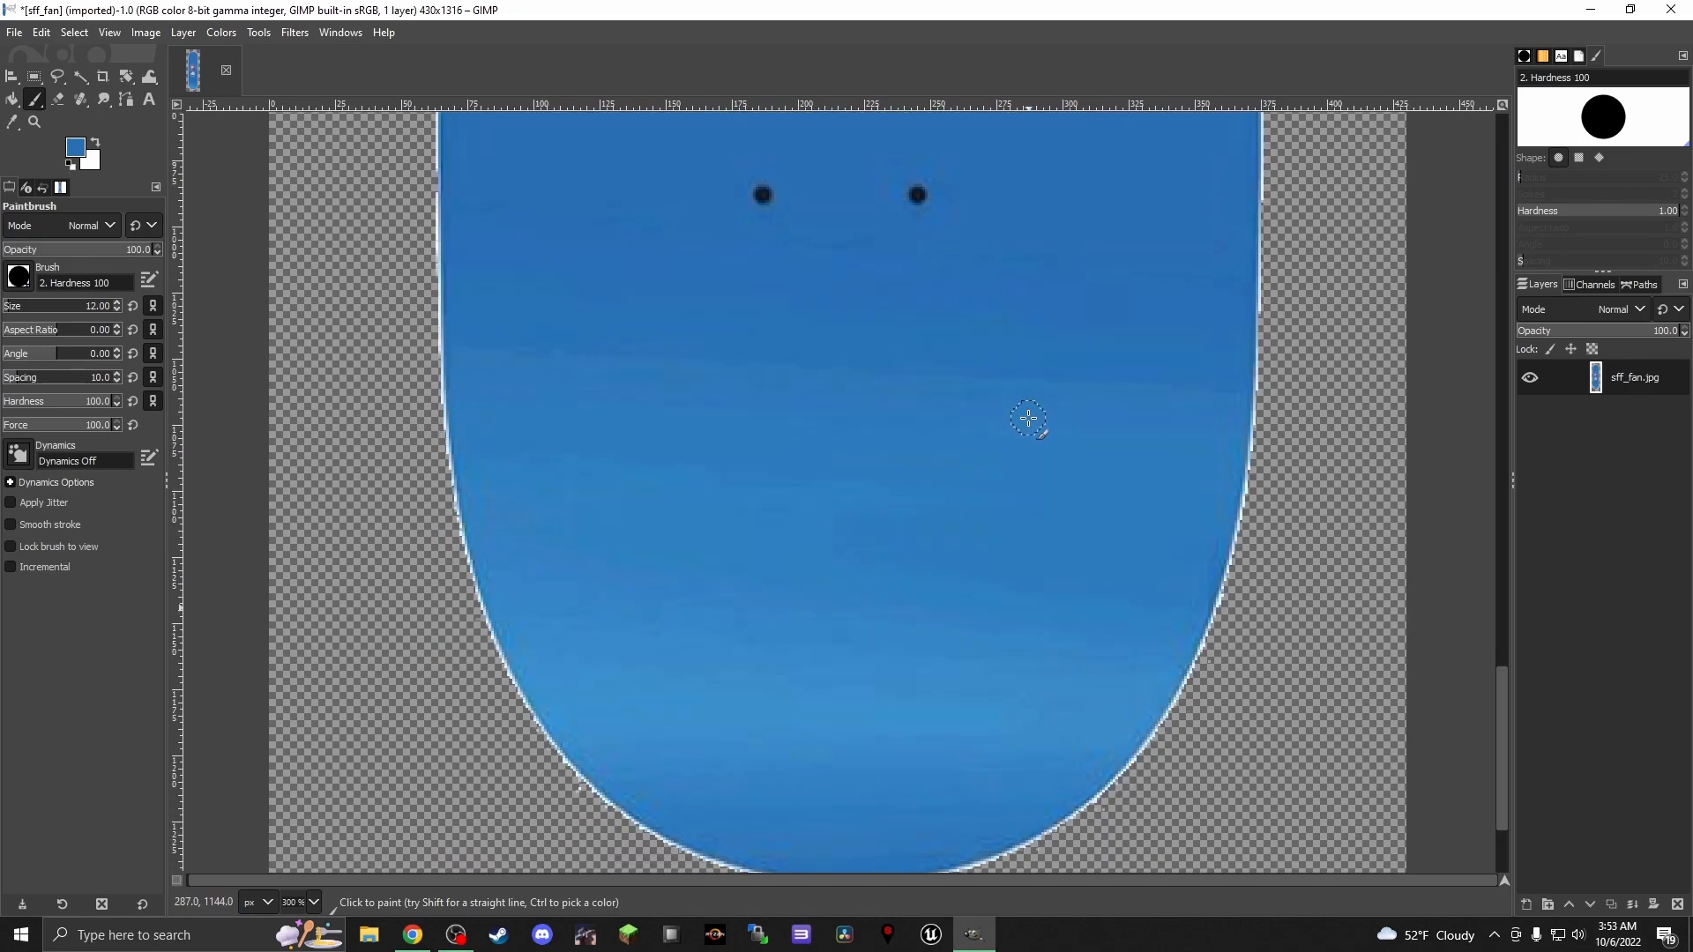
{"action": "scroll", "coordinate": [813, 258], "scroll_direction": "up", "scroll_amount": 4}
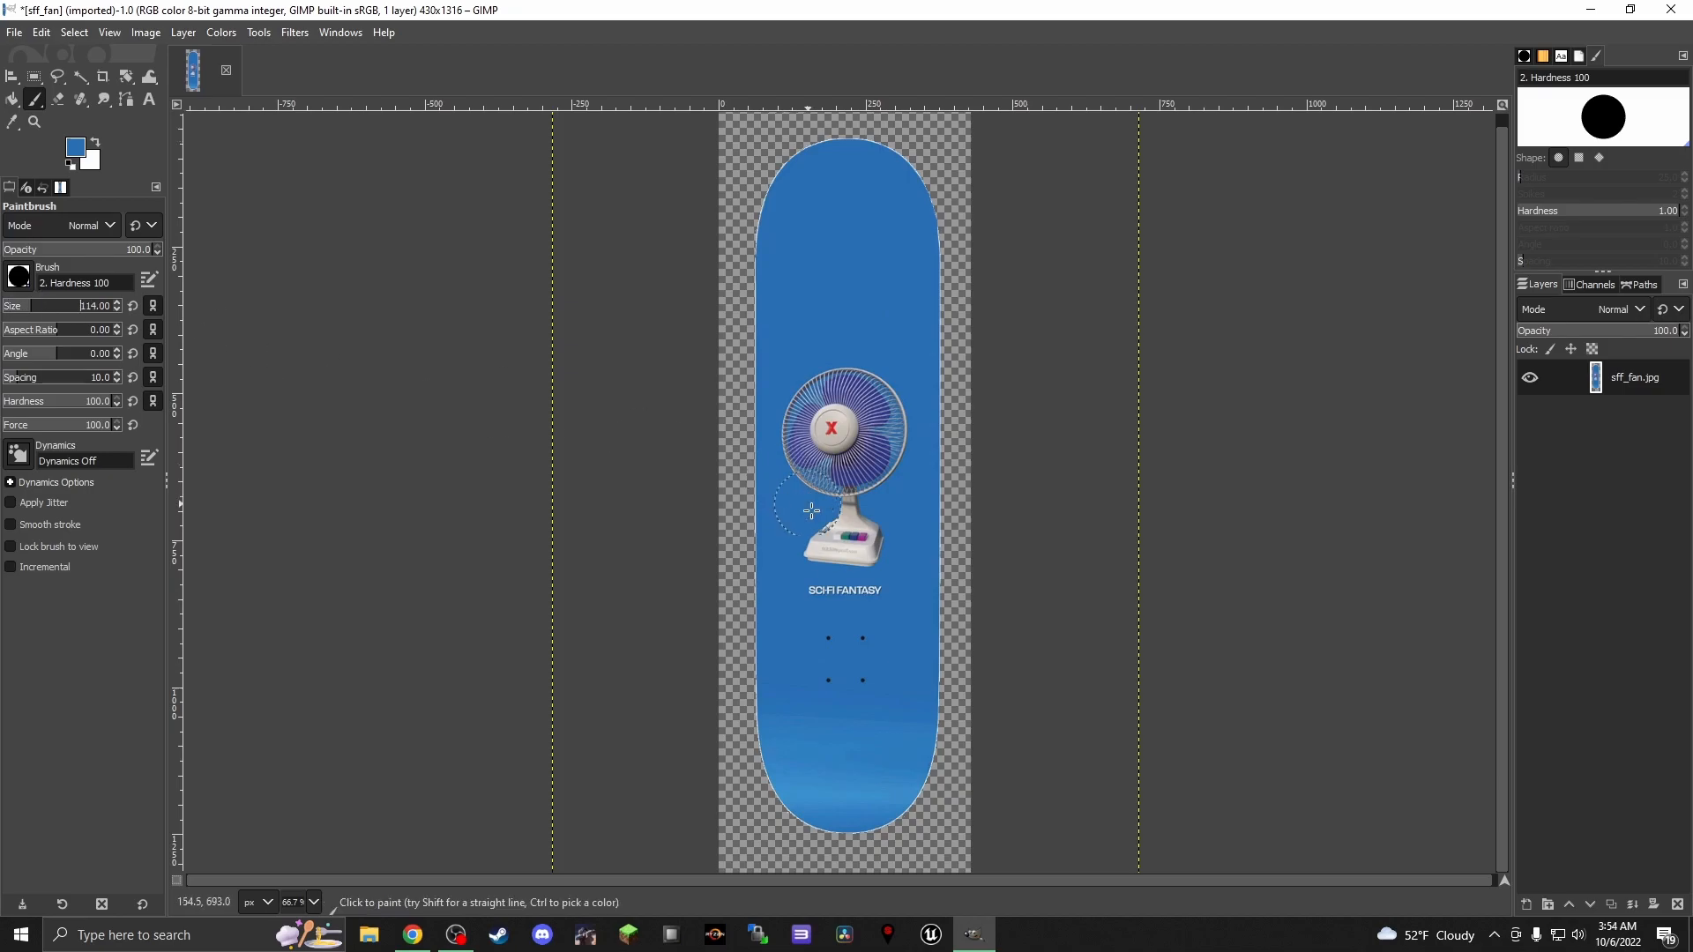
{"action": "mouse_move", "coordinate": [818, 641]}
{"action": "left_mouse_down"}
{"action": "mouse_move", "coordinate": [865, 703]}
{"action": "mouse_move", "coordinate": [903, 714]}
{"action": "mouse_move", "coordinate": [894, 746]}
{"action": "mouse_move", "coordinate": [884, 729]}
{"action": "mouse_move", "coordinate": [799, 725]}
{"action": "mouse_move", "coordinate": [820, 785]}
{"action": "mouse_move", "coordinate": [870, 787]}
{"action": "mouse_move", "coordinate": [895, 767]}
{"action": "mouse_move", "coordinate": [887, 725]}
{"action": "mouse_move", "coordinate": [798, 731]}
{"action": "mouse_move", "coordinate": [804, 771]}
{"action": "mouse_move", "coordinate": [811, 785]}
{"action": "mouse_move", "coordinate": [892, 767]}
{"action": "mouse_move", "coordinate": [876, 752]}
{"action": "left_mouse_up"}
Cover the leftover light patches along the curved edges of the deck's lower end with brush size 44, and check the whole deck
{"action": "scroll", "coordinate": [851, 728], "scroll_direction": "up", "scroll_amount": 1, "text": "ctrl"}
{"action": "scroll", "coordinate": [857, 728], "scroll_direction": "up", "scroll_amount": 2, "text": "ctrl"}
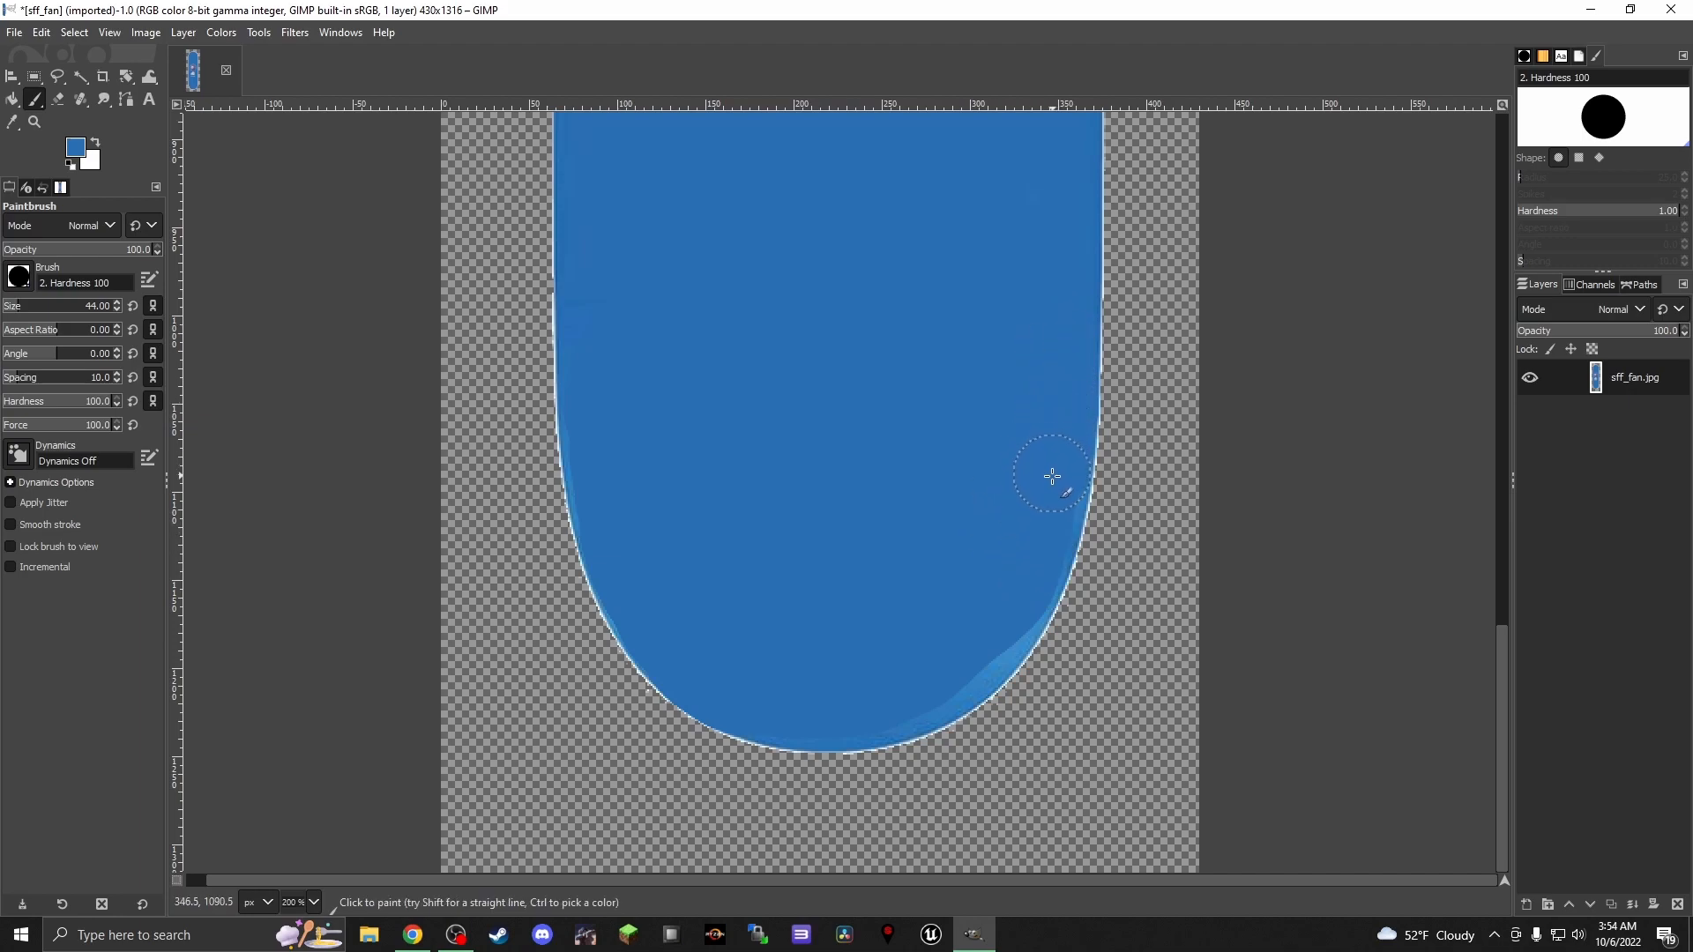
{"action": "mouse_move", "coordinate": [1020, 583]}
{"action": "left_mouse_down"}
{"action": "mouse_move", "coordinate": [983, 648]}
{"action": "mouse_move", "coordinate": [920, 687]}
{"action": "mouse_move", "coordinate": [825, 711]}
{"action": "mouse_move", "coordinate": [936, 685]}
{"action": "mouse_move", "coordinate": [996, 624]}
{"action": "left_mouse_up"}
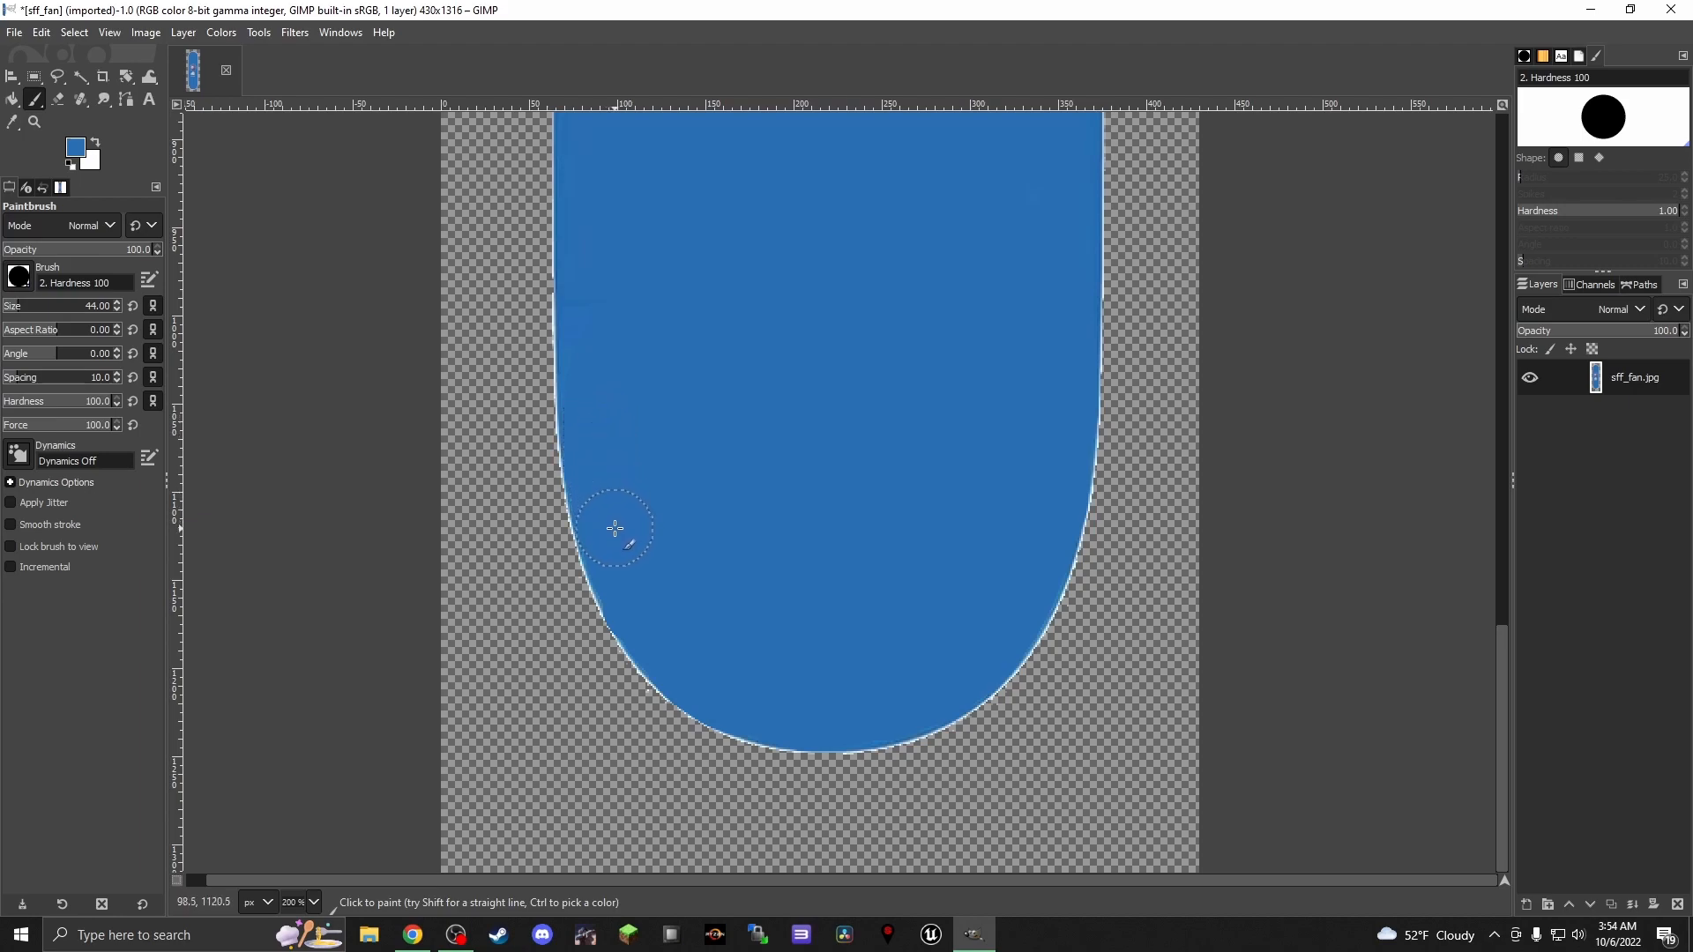
{"action": "scroll", "coordinate": [675, 446], "scroll_direction": "up", "scroll_amount": 5}
{"action": "scroll", "coordinate": [603, 657], "scroll_direction": "down", "scroll_amount": 5}
{"action": "scroll", "coordinate": [643, 496], "scroll_direction": "up", "scroll_amount": 3}
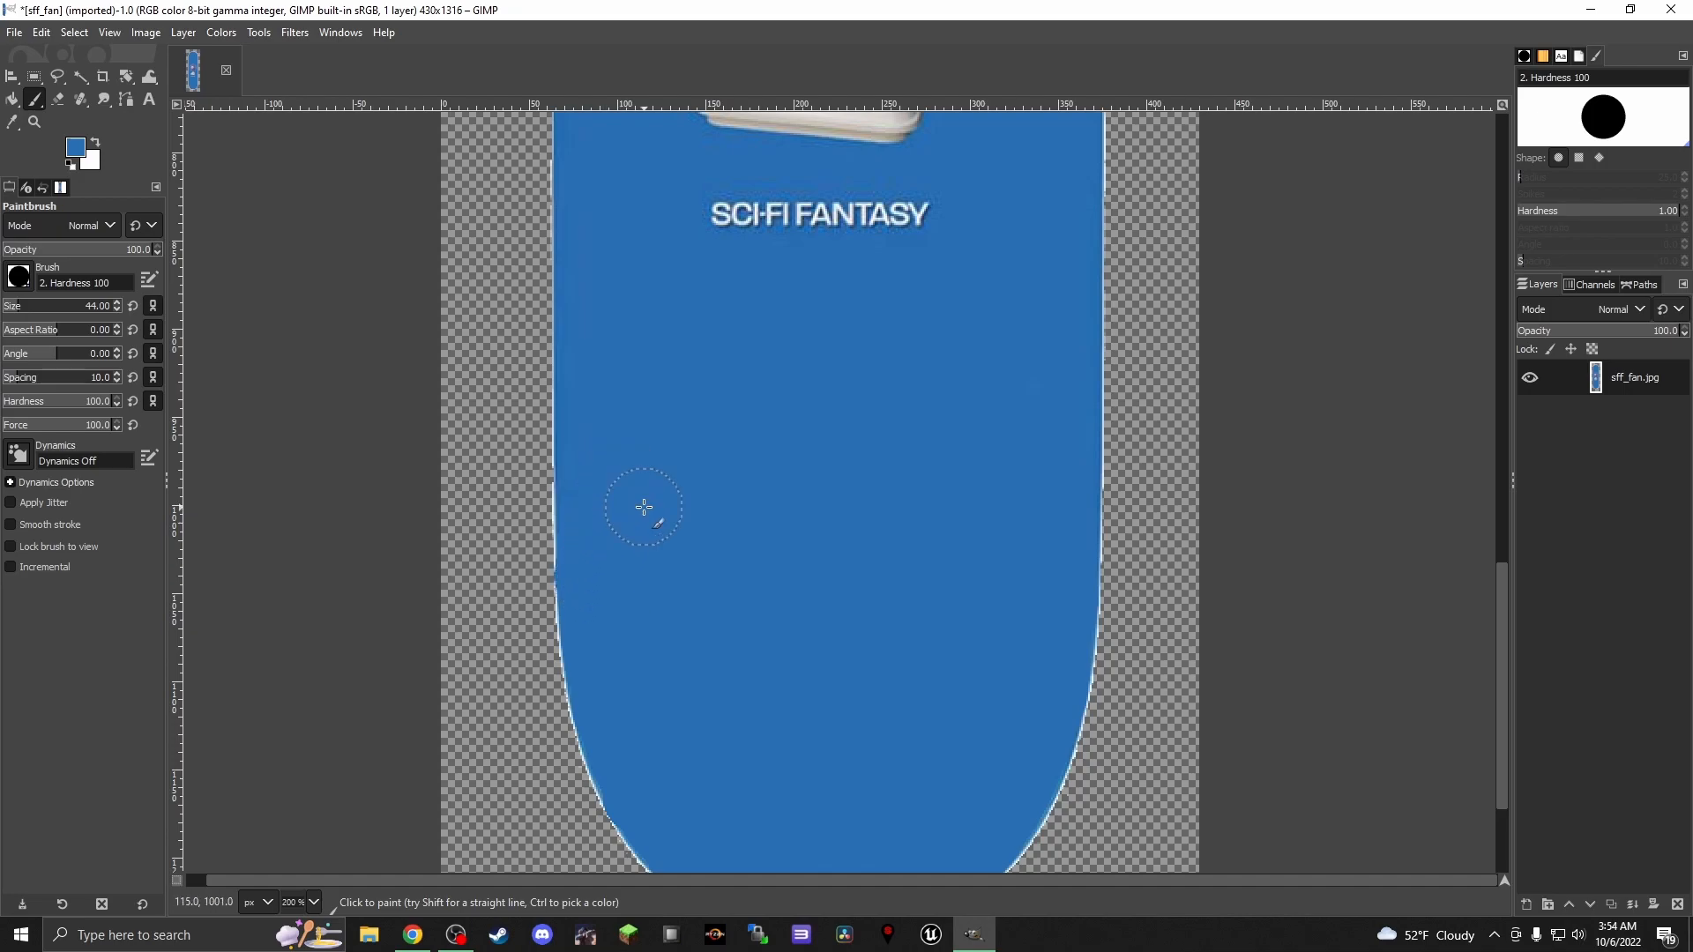
{"action": "scroll", "coordinate": [644, 507], "scroll_direction": "up", "scroll_amount": 10}
{"action": "scroll", "coordinate": [1022, 427], "scroll_direction": "down", "scroll_amount": 3}
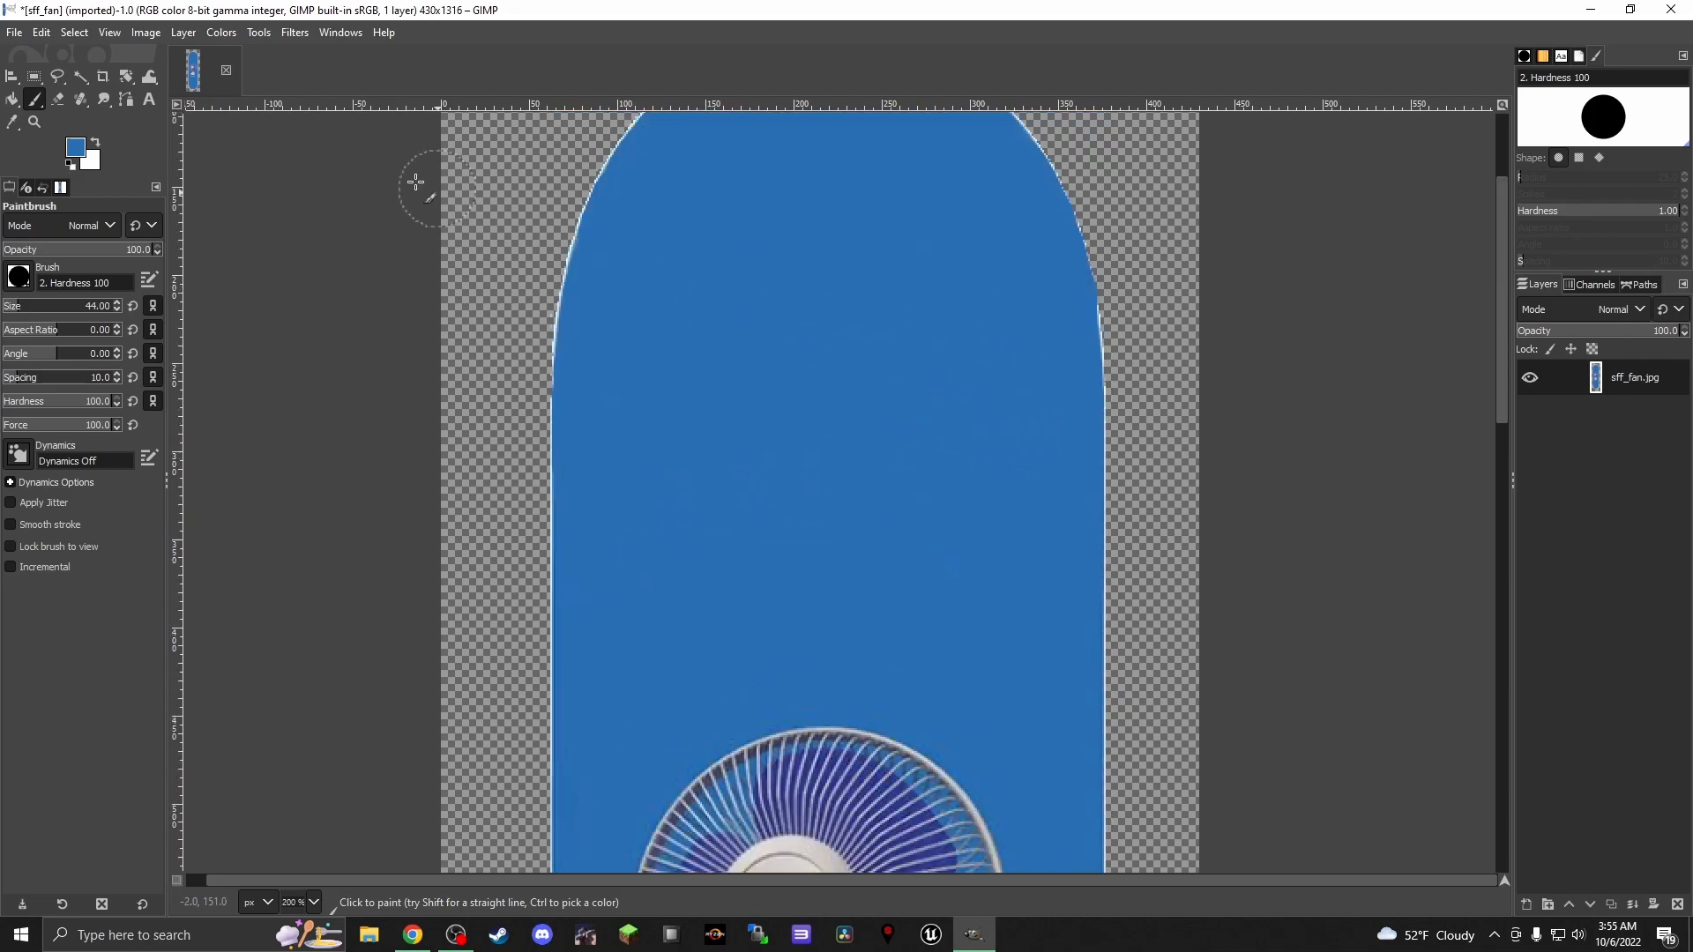
Export the edited deck to the desktop as sff_fan.png in PNG image format, keeping the default PNG options
{"action": "left_click", "coordinate": [14, 32]}
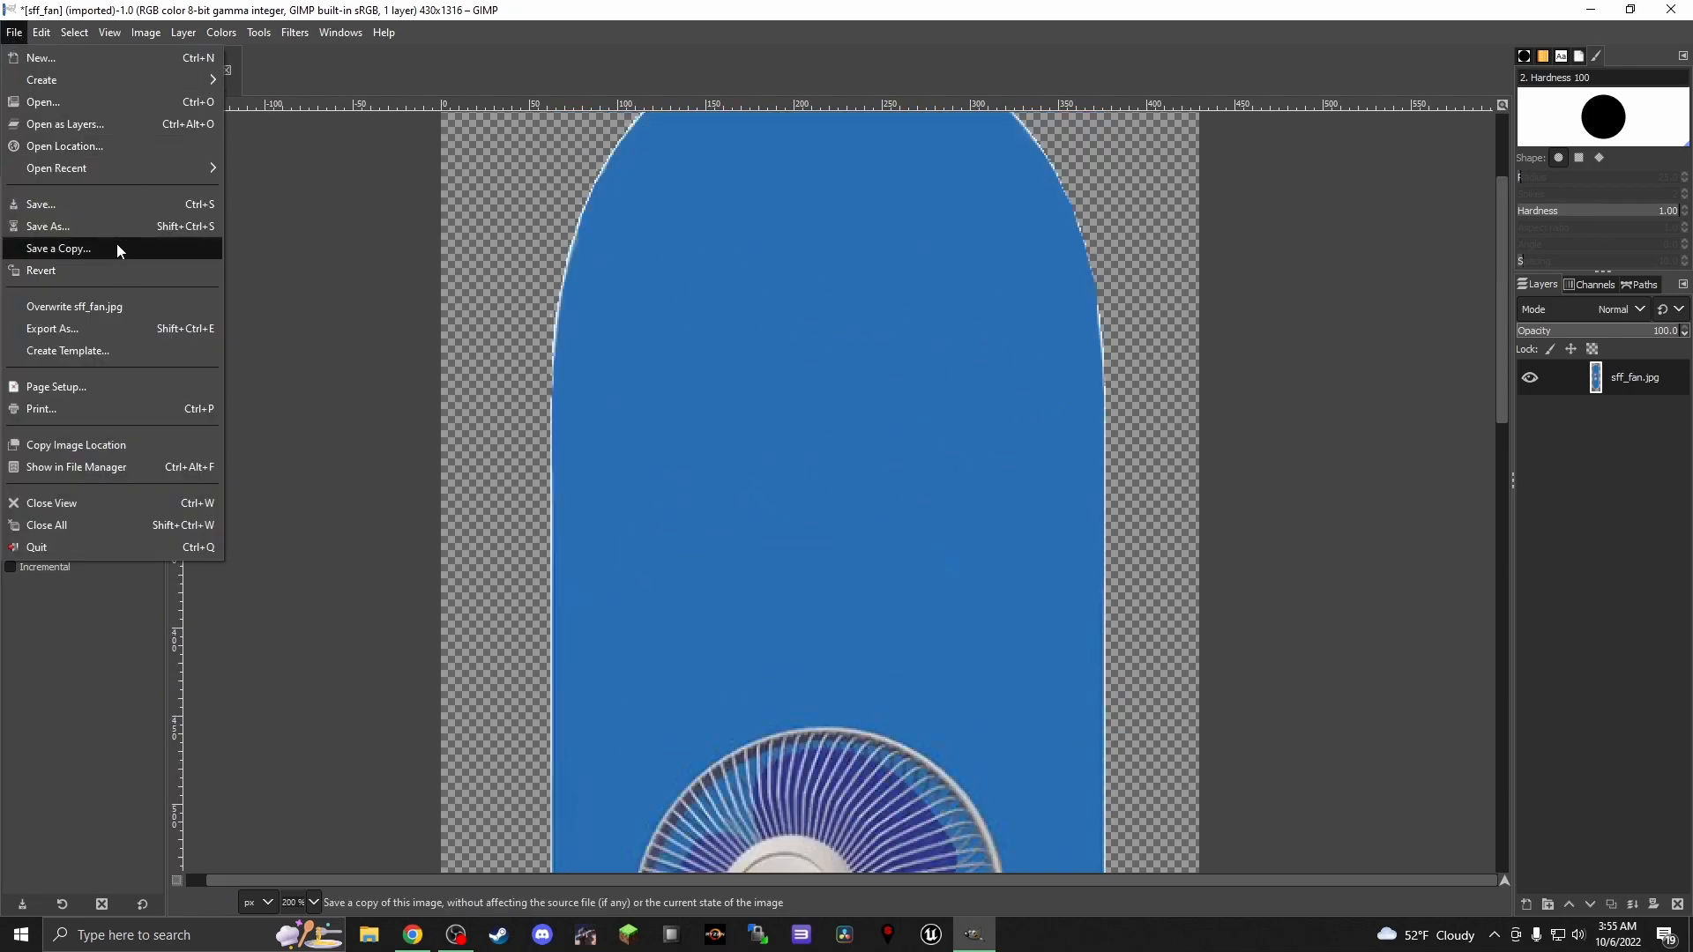
{"action": "left_click", "coordinate": [118, 326]}
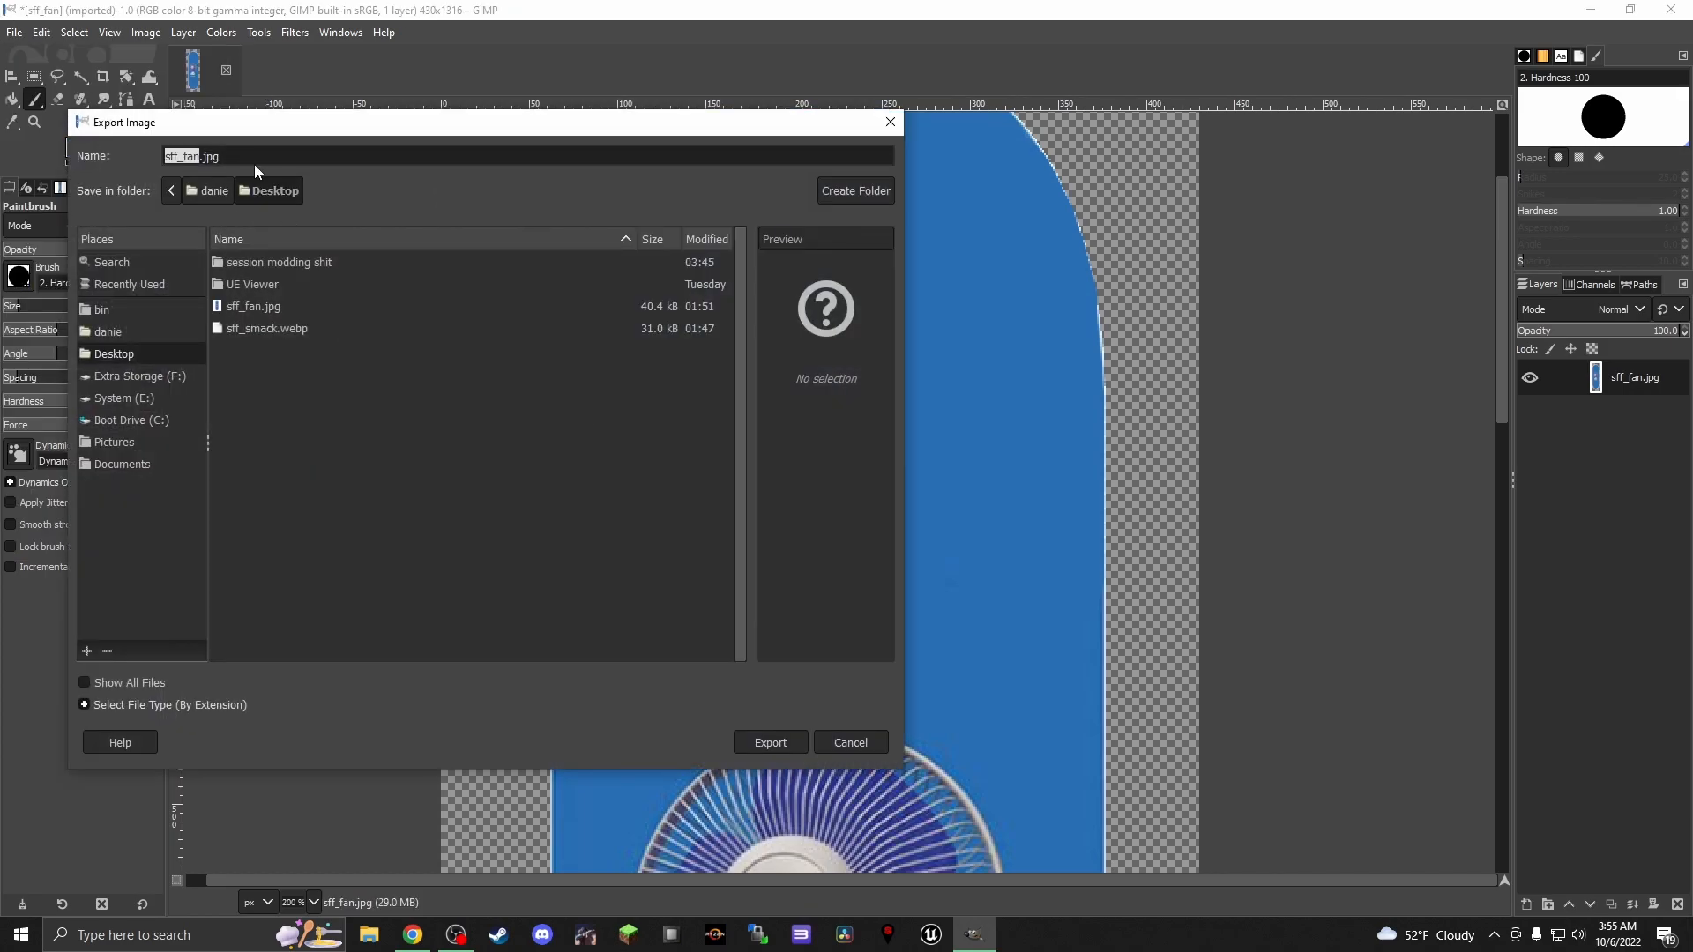
{"action": "left_click", "coordinate": [157, 704]}
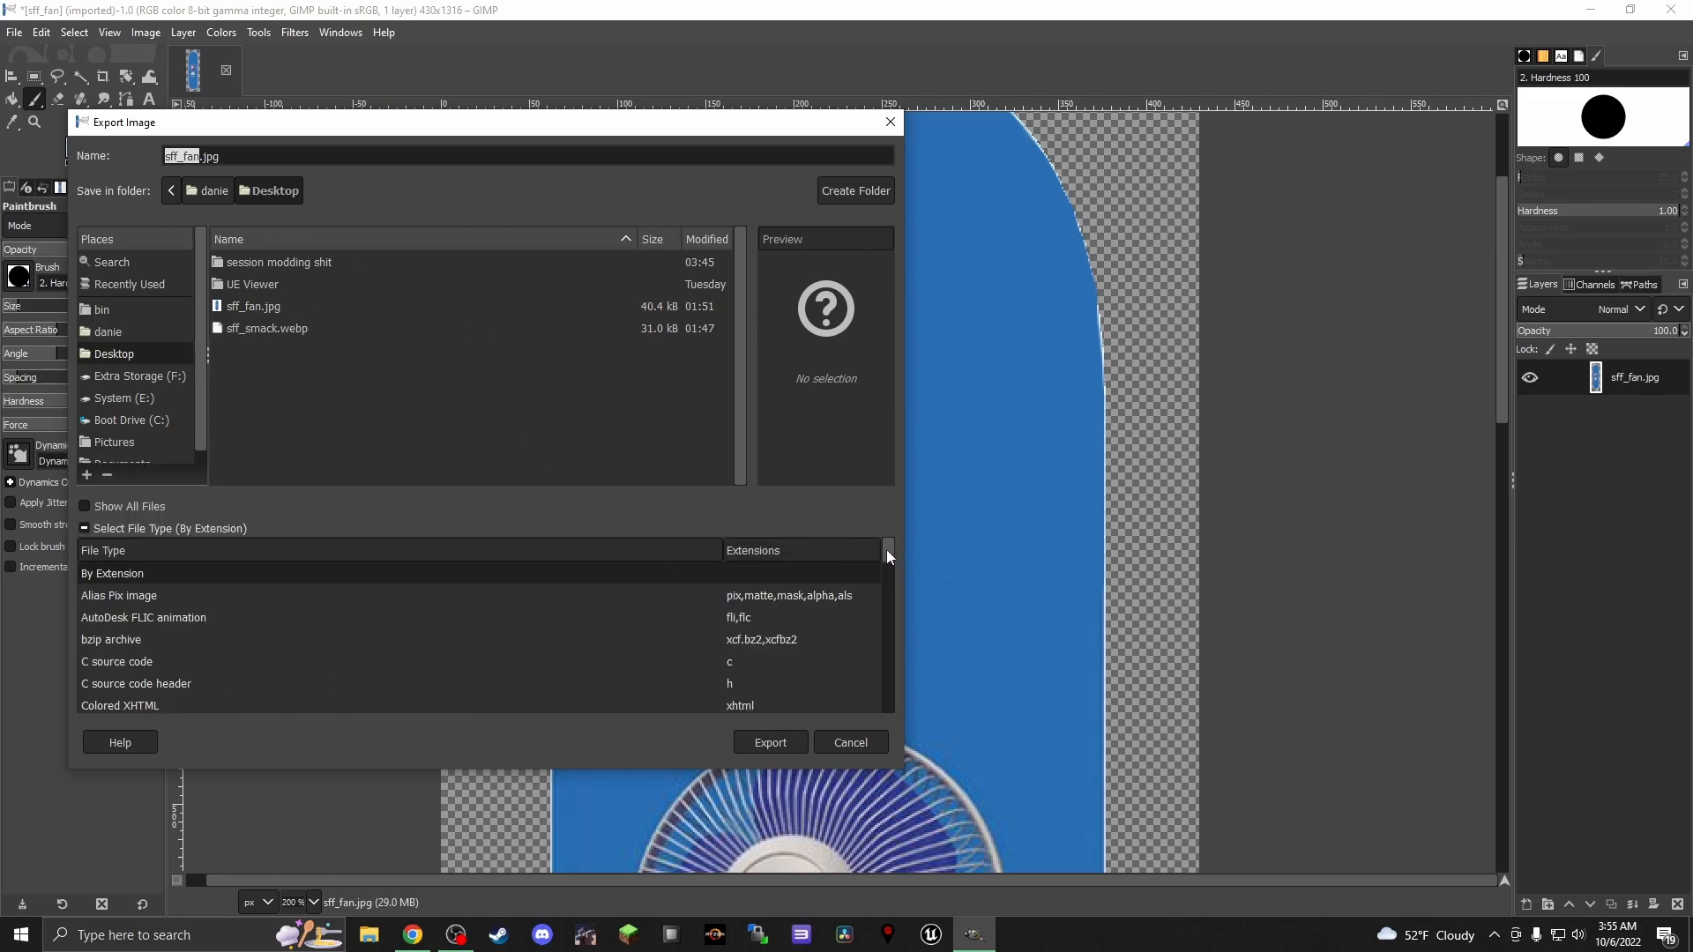
{"action": "left_click", "coordinate": [215, 528]}
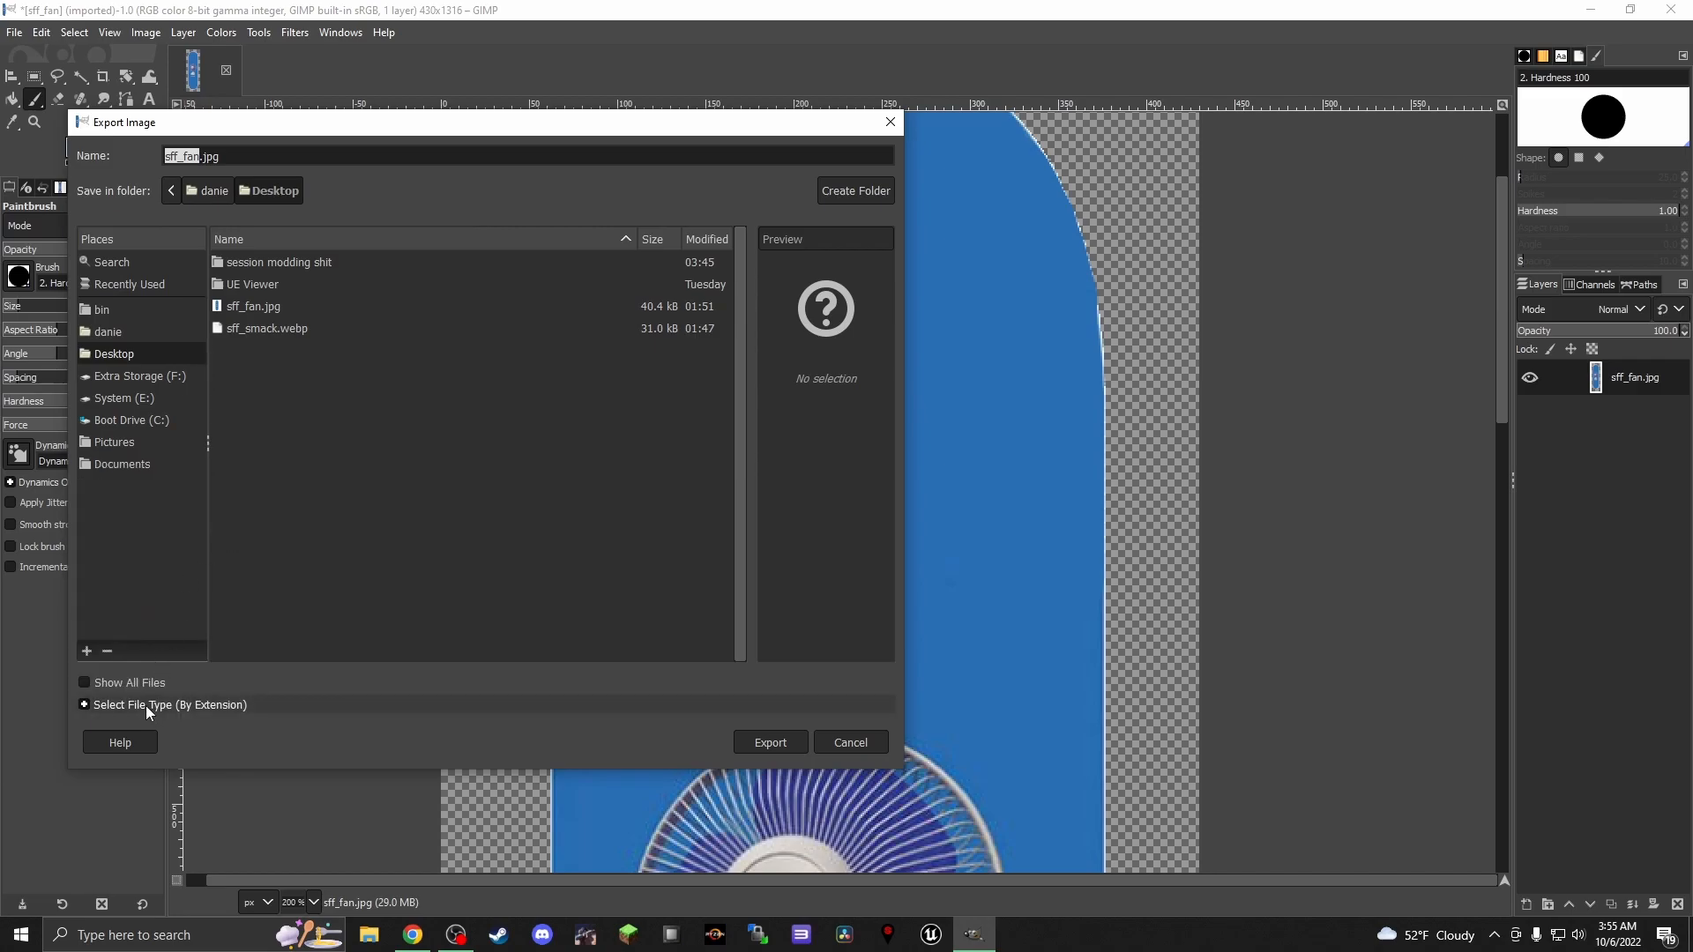
{"action": "left_click", "coordinate": [145, 705]}
{"action": "left_click", "coordinate": [173, 523]}
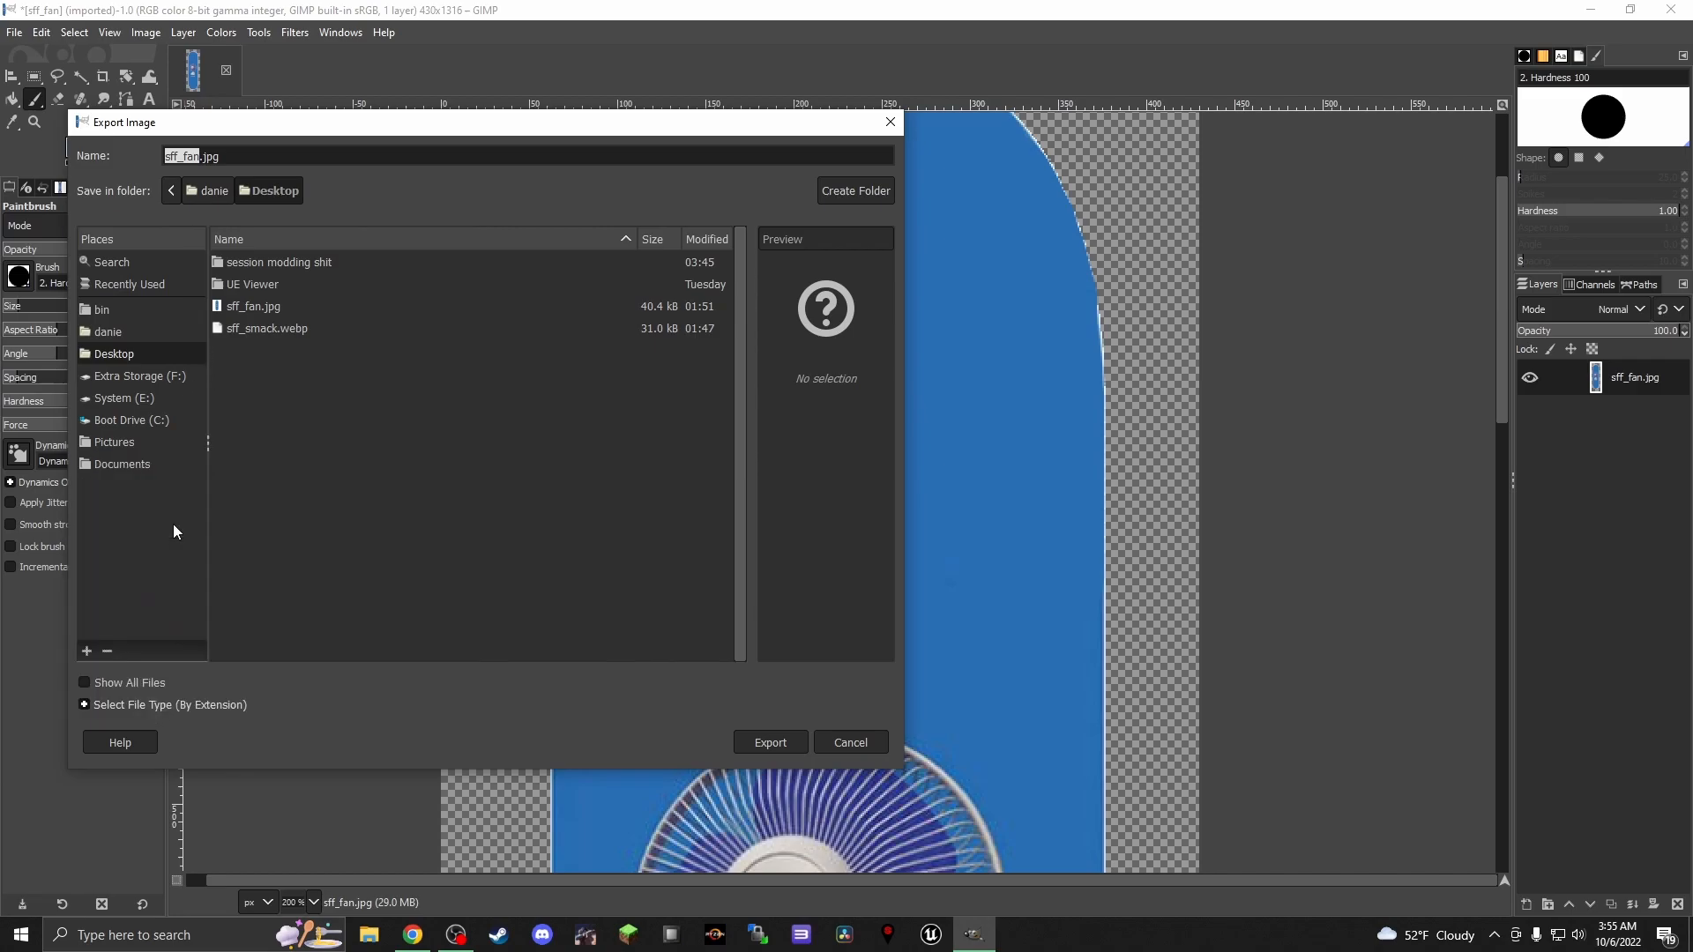
{"action": "left_click", "coordinate": [195, 706]}
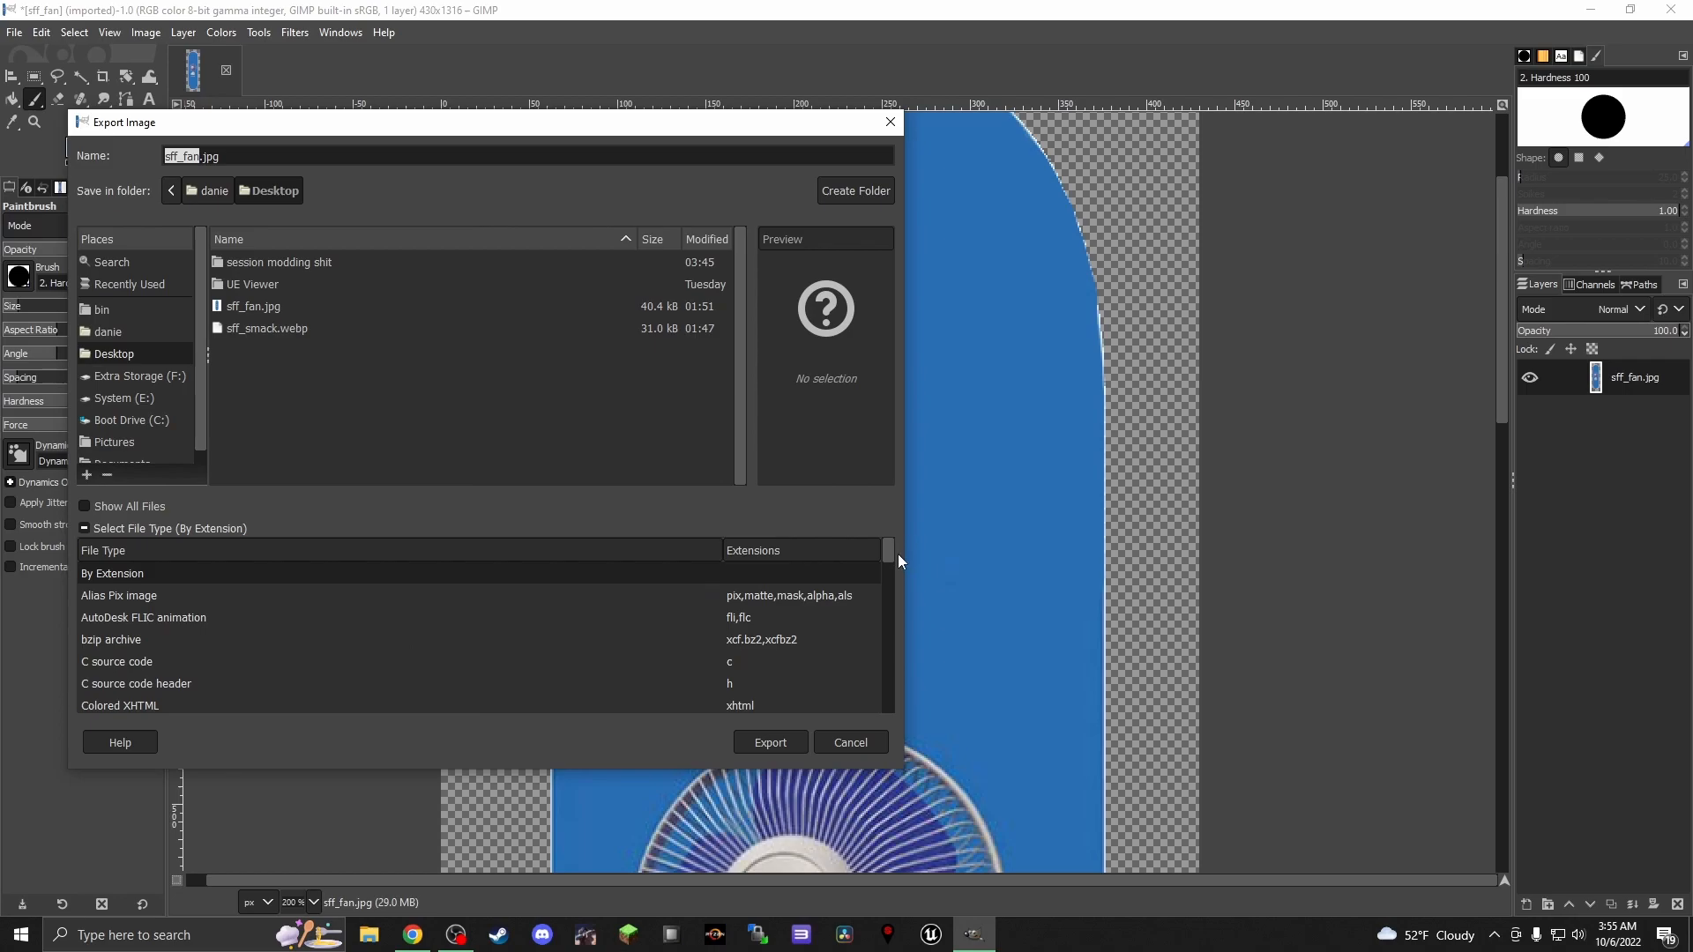
{"action": "left_click_drag", "start_coordinate": [886, 554], "coordinate": [880, 654]}
{"action": "left_click", "coordinate": [738, 623]}
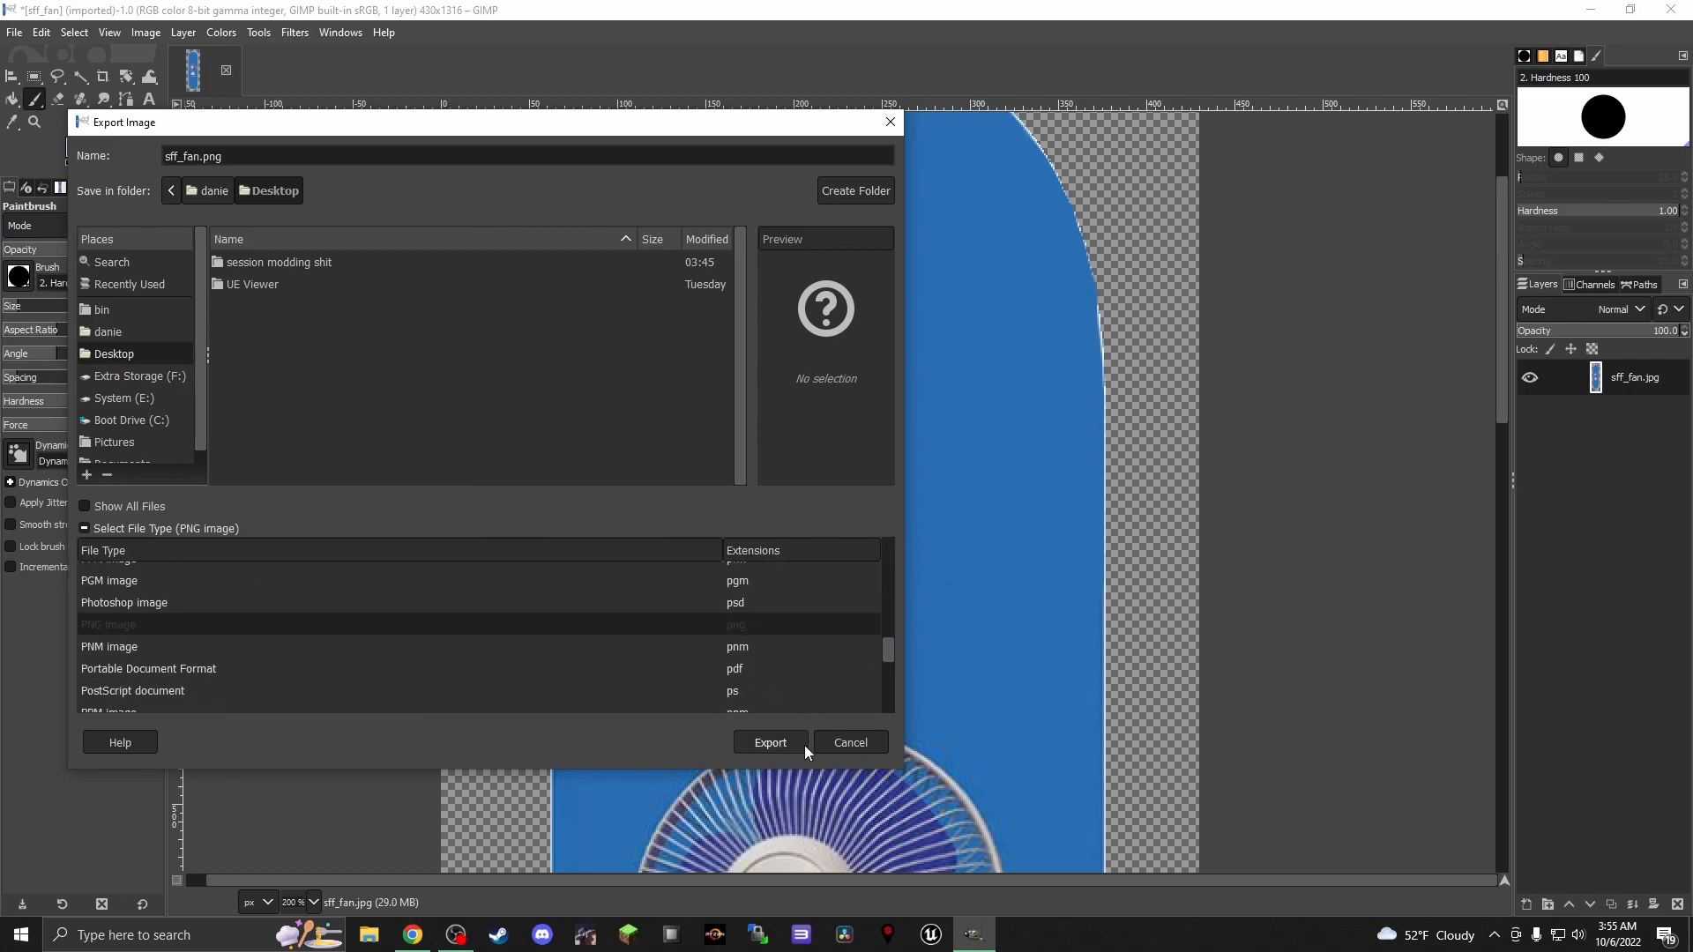
{"action": "left_click", "coordinate": [790, 743]}
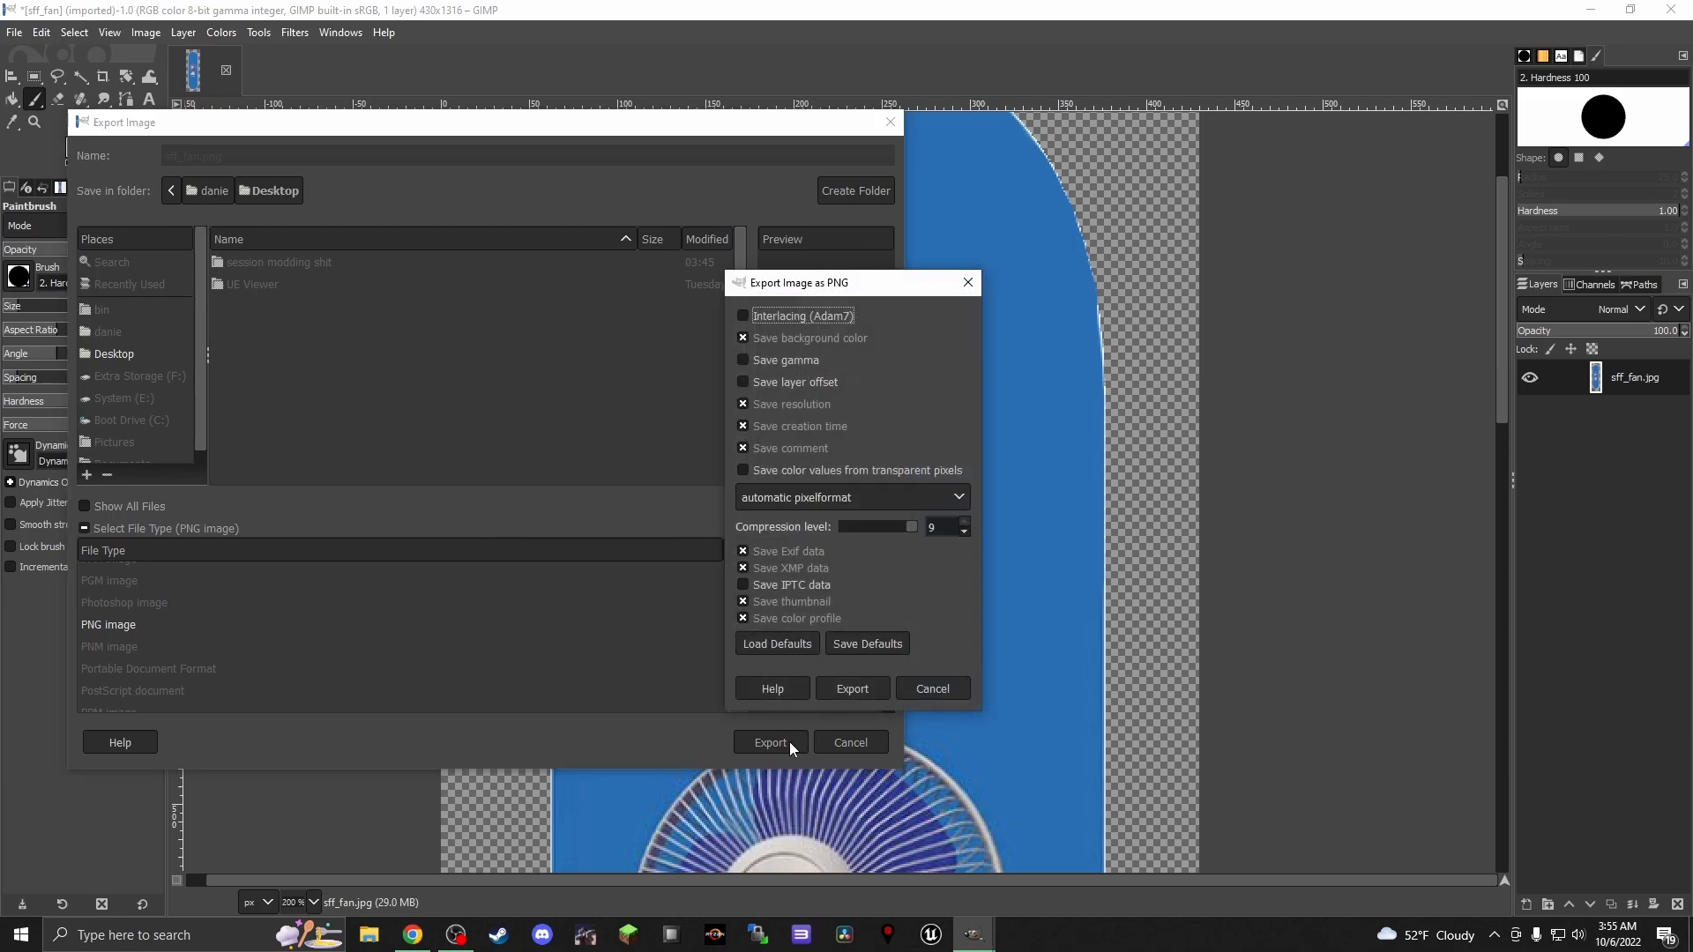
{"action": "left_click", "coordinate": [852, 689]}
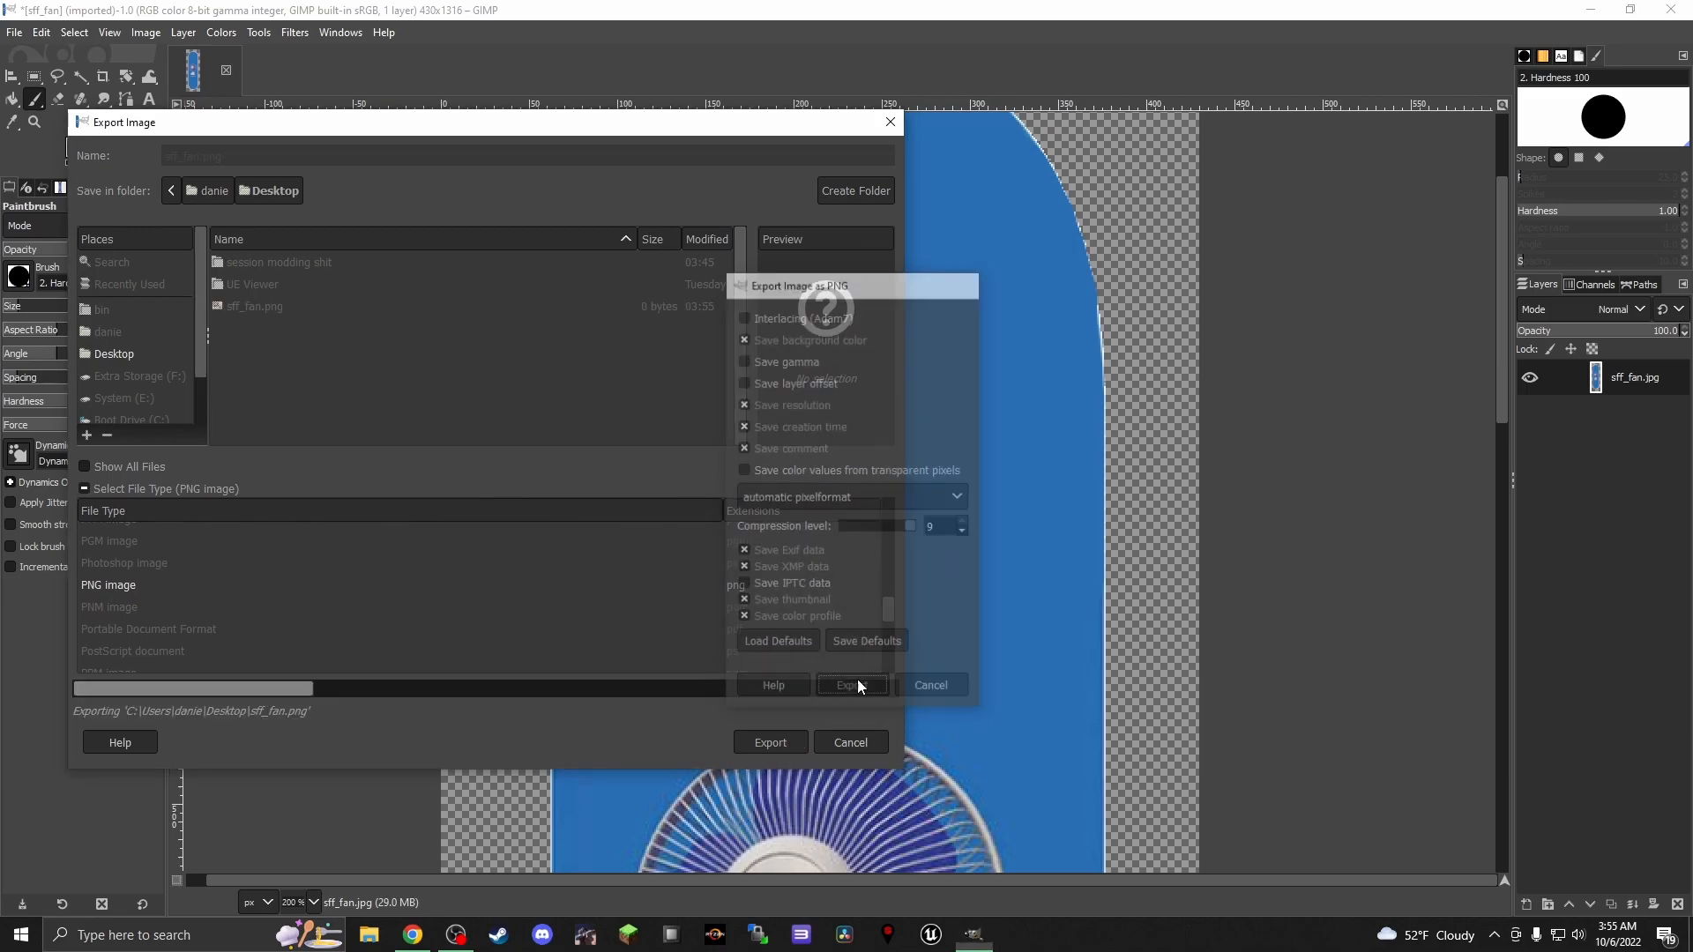
Close GIMP, open Session Mod Manager, and start Session from it
{"action": "left_click", "coordinate": [1671, 10]}
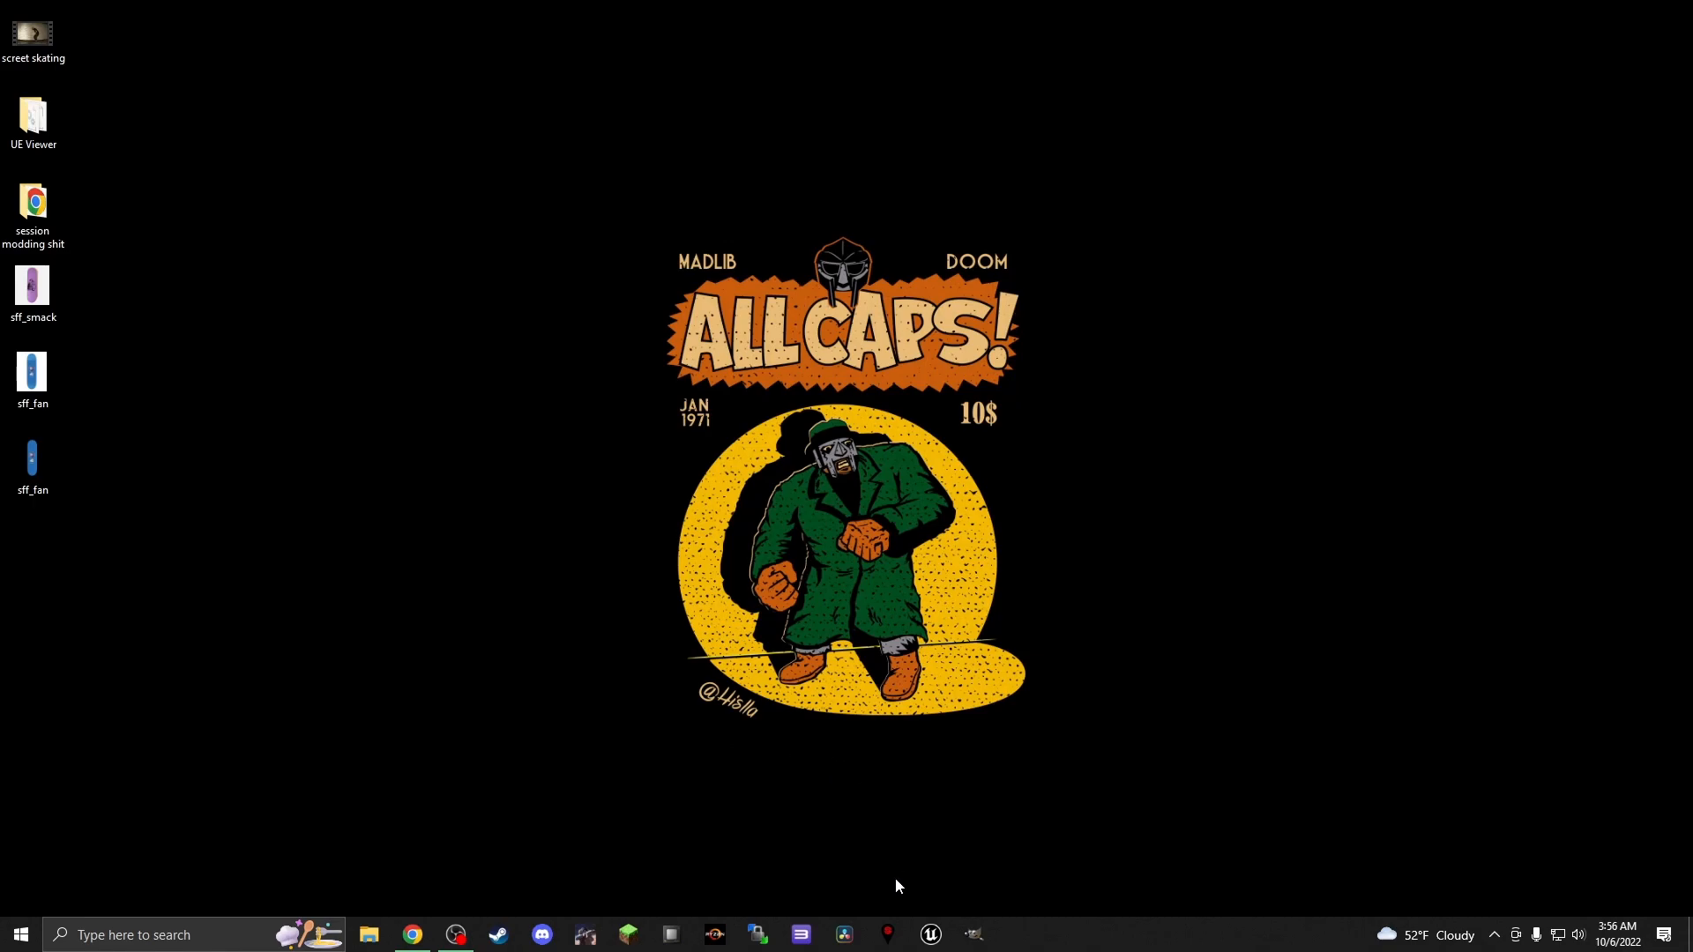
{"action": "left_click", "coordinate": [888, 933]}
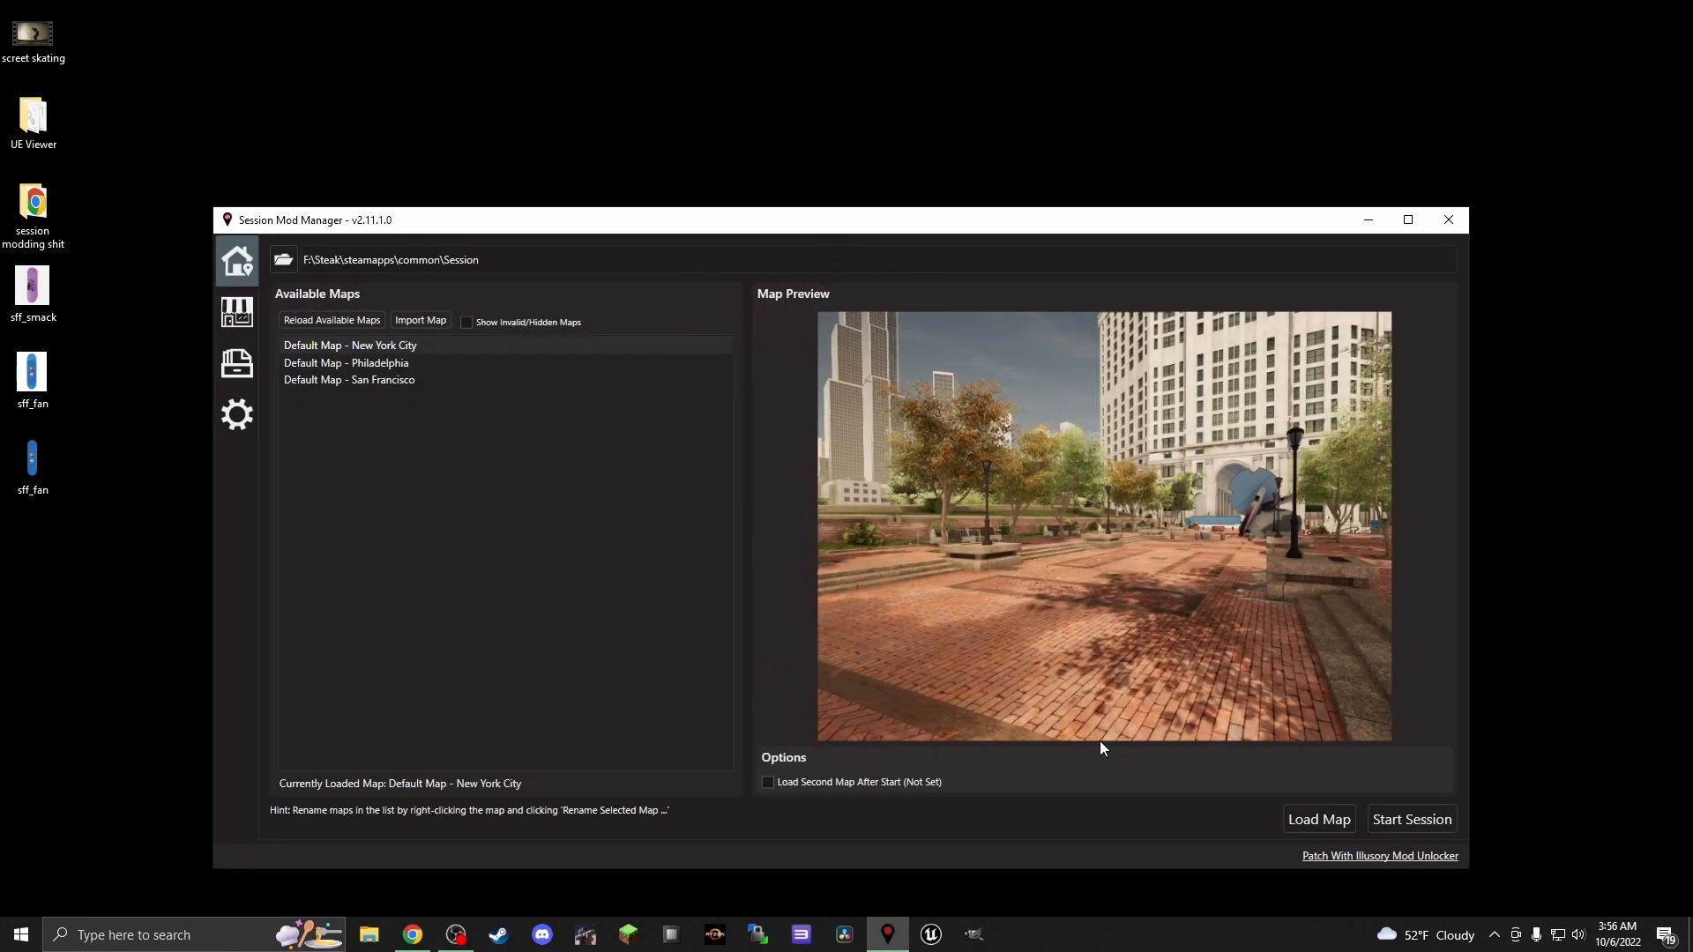
{"action": "left_click", "coordinate": [1388, 820]}
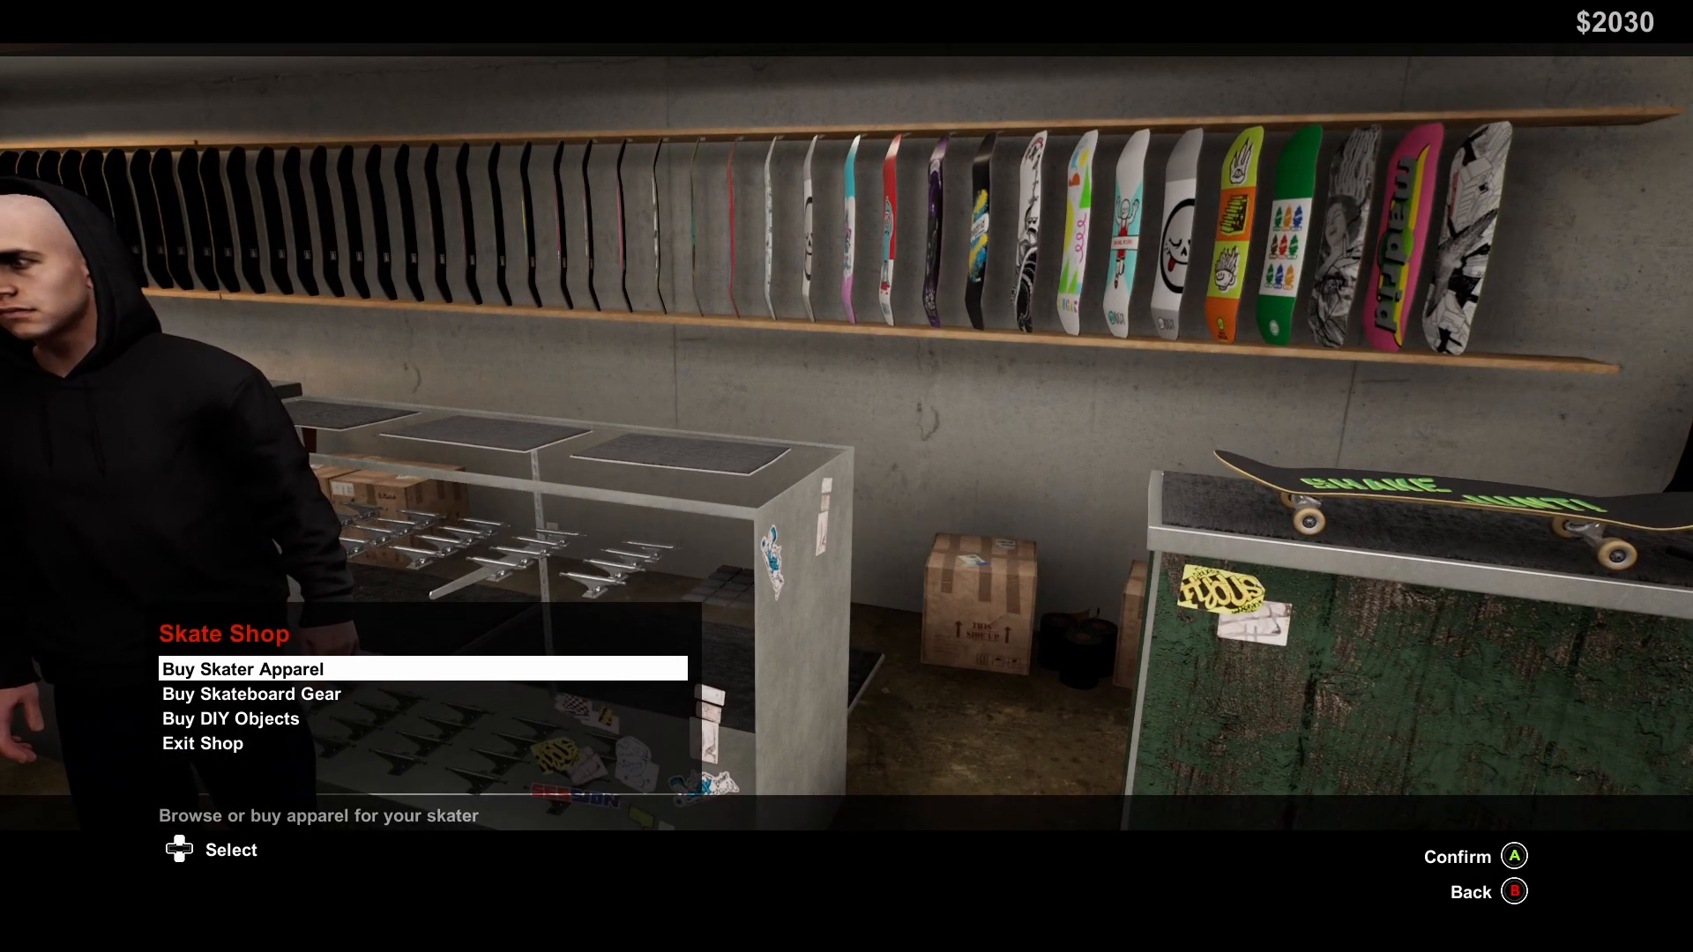
Open the deck graphics catalogue in the skate shop's skateboard gear section
{"action": "key", "text": "Down"}
{"action": "key", "text": "Return"}
{"action": "key", "text": "Return"}
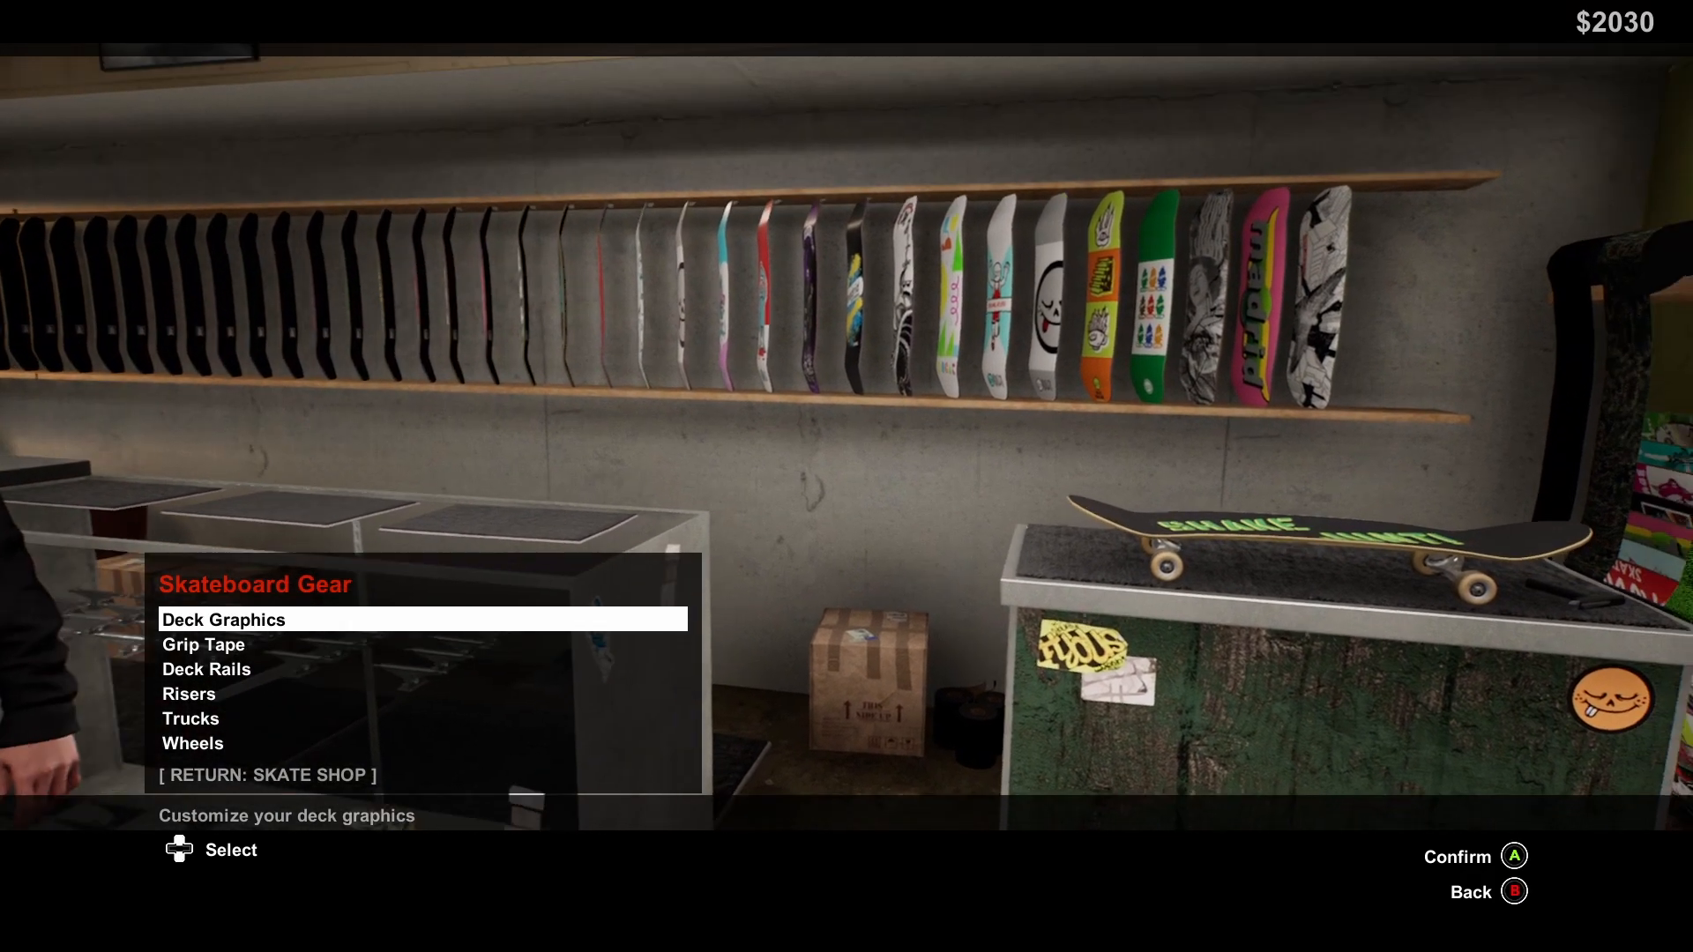
Browse the shop's deck graphics across the different brands for a board whose texture can be replaced
{"action": "key", "text": "Up"}
{"action": "key", "text": "Down"}
{"action": "key", "text": "Left"}
{"action": "key", "text": "Left"}
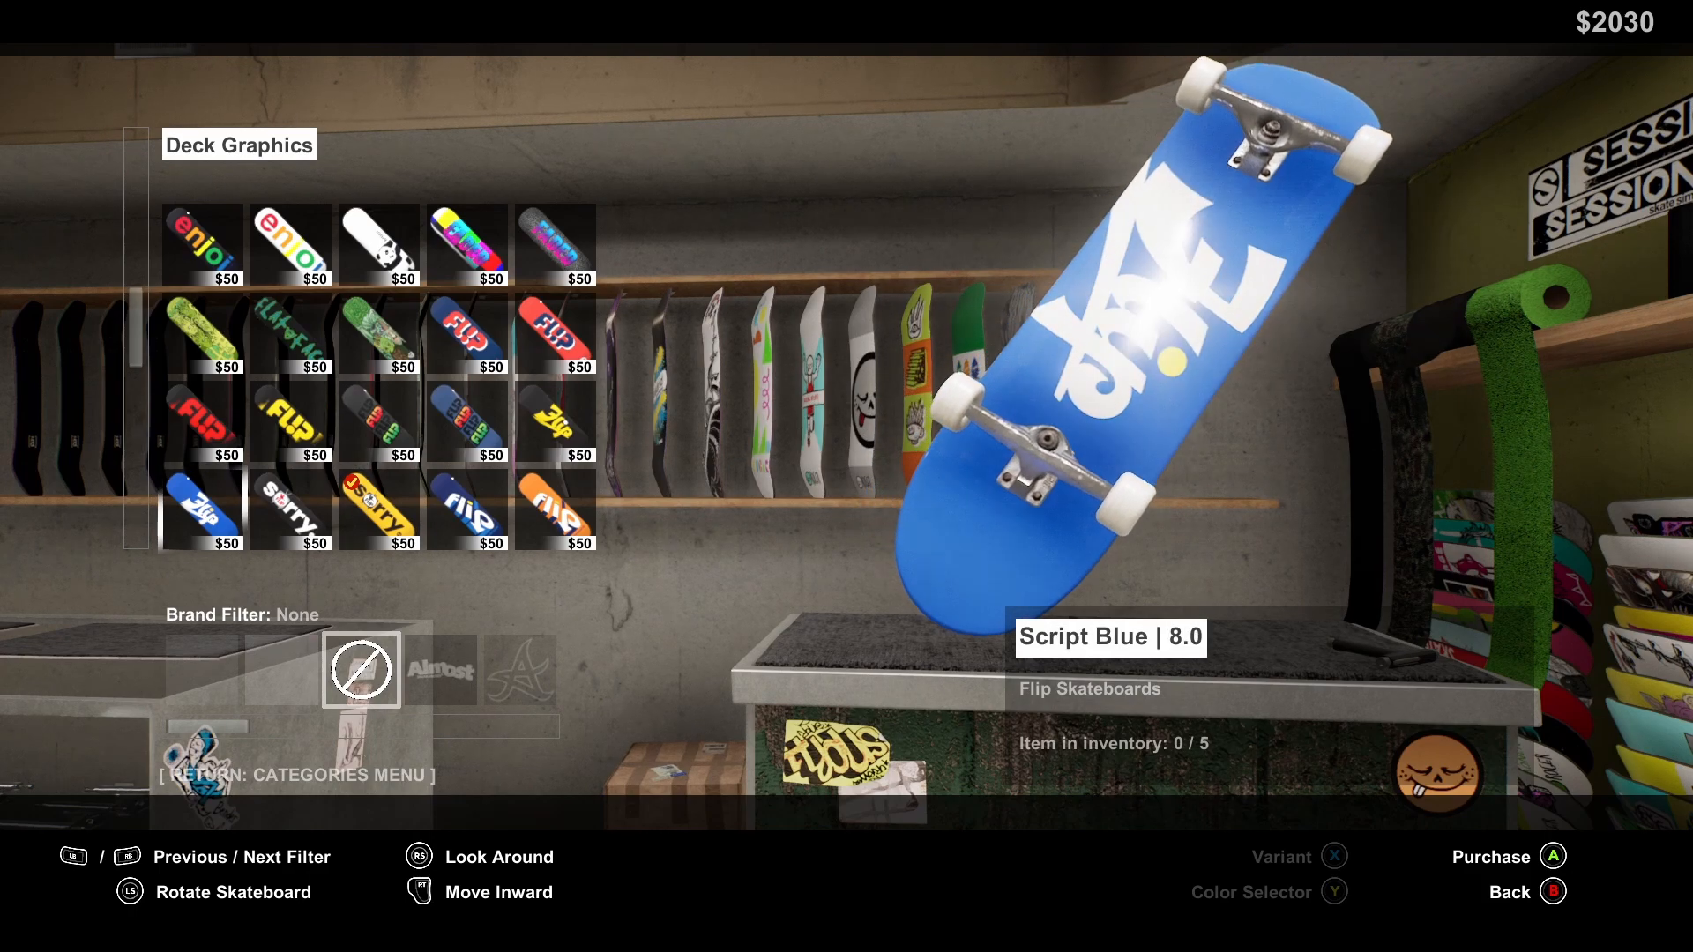
{"action": "key", "text": "Up"}
{"action": "key", "text": "Up"}
{"action": "key", "text": "Up"}
{"action": "key", "text": "Up"}
{"action": "key", "text": "Up"}
{"action": "key", "text": "Up"}
{"action": "key", "text": "Up"}
{"action": "key", "text": "Up"}
{"action": "key", "text": "Up"}
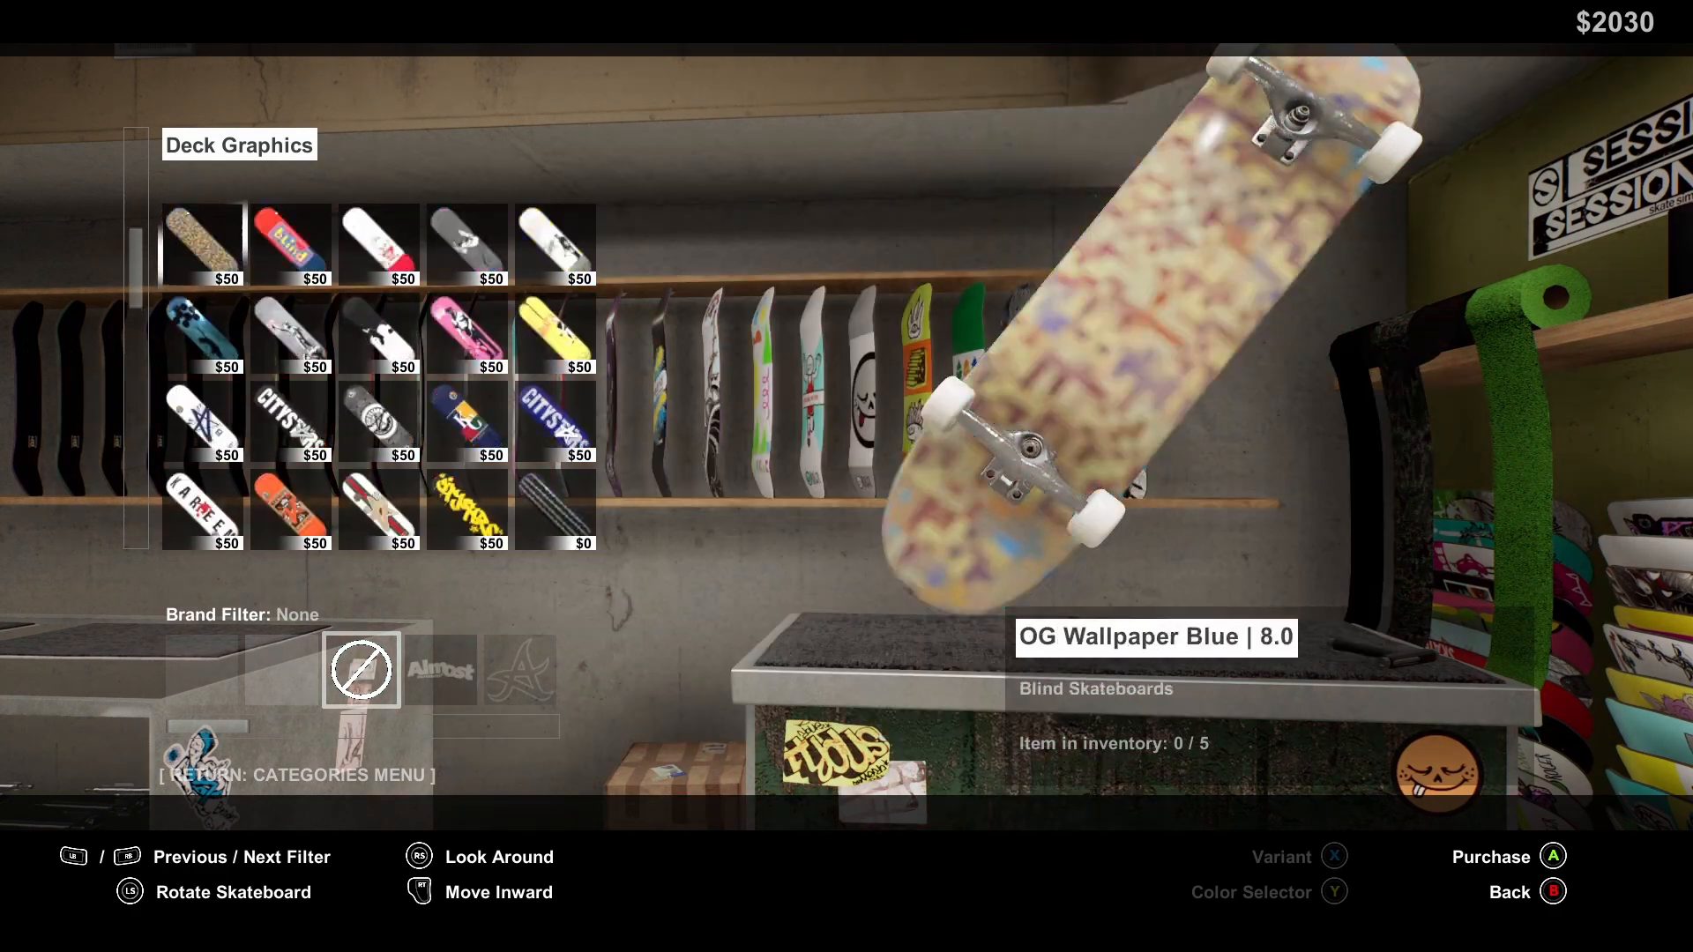
{"action": "key", "text": "Up"}
{"action": "key", "text": "Up"}
{"action": "key", "text": "Up"}
{"action": "key", "text": "Up"}
{"action": "key", "text": "Up"}
{"action": "key", "text": "Up"}
{"action": "key", "text": "Up"}
{"action": "key", "text": "Up"}
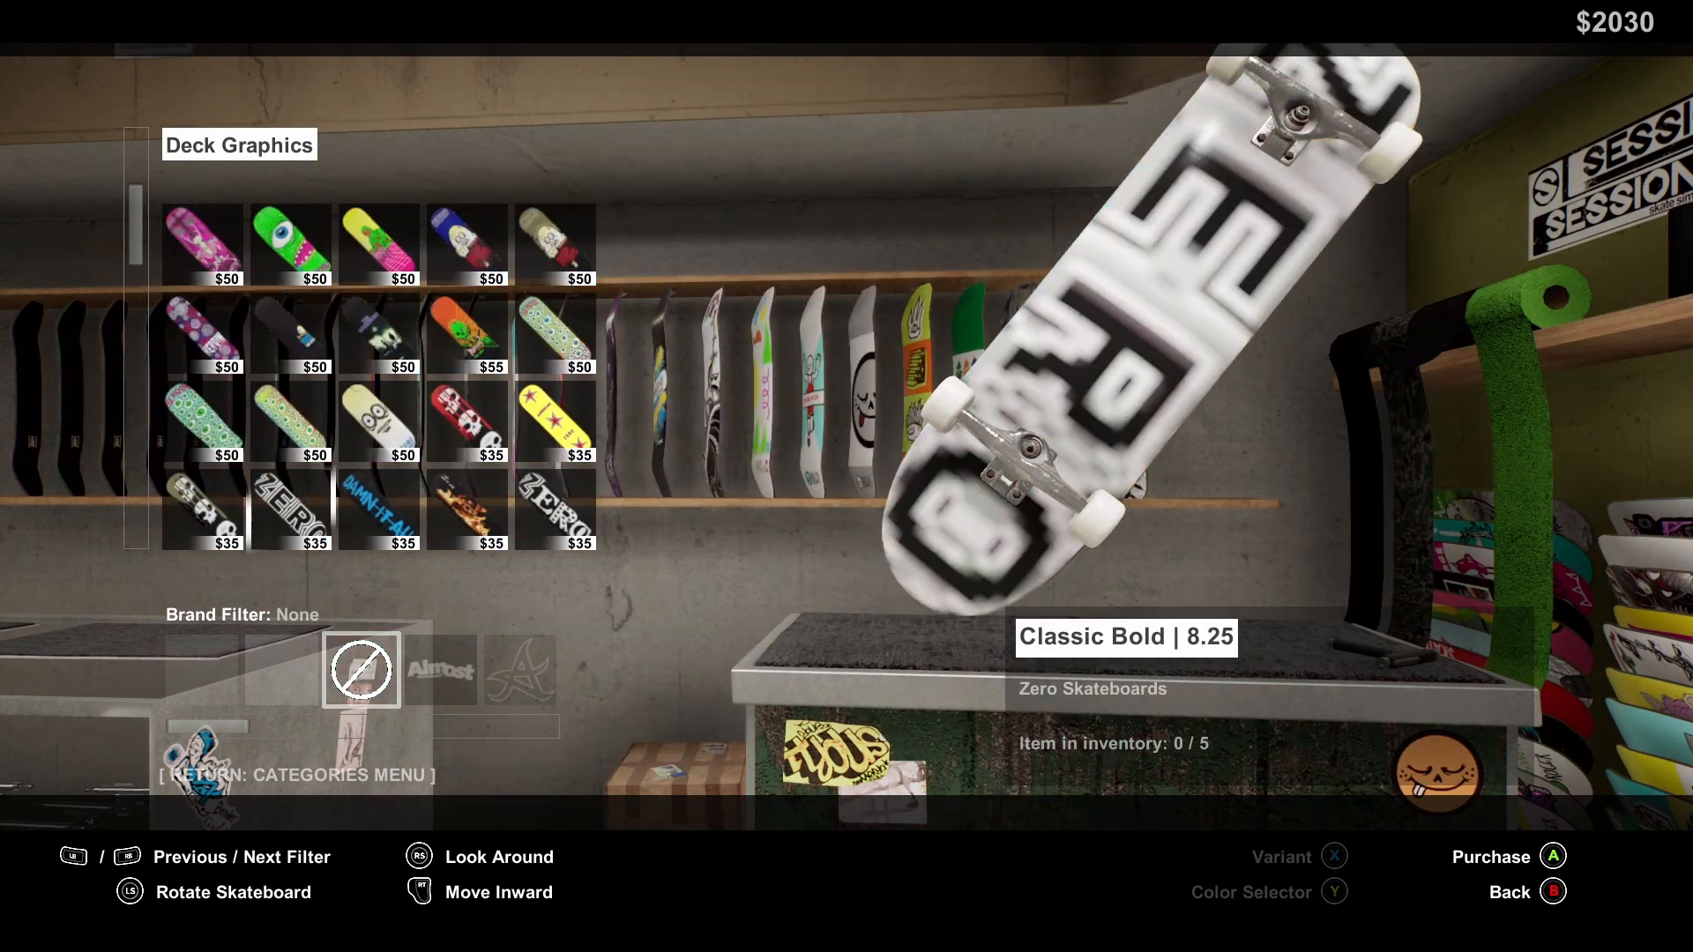
{"action": "key", "text": "Down"}
{"action": "key", "text": "Down"}
{"action": "key", "text": "Down"}
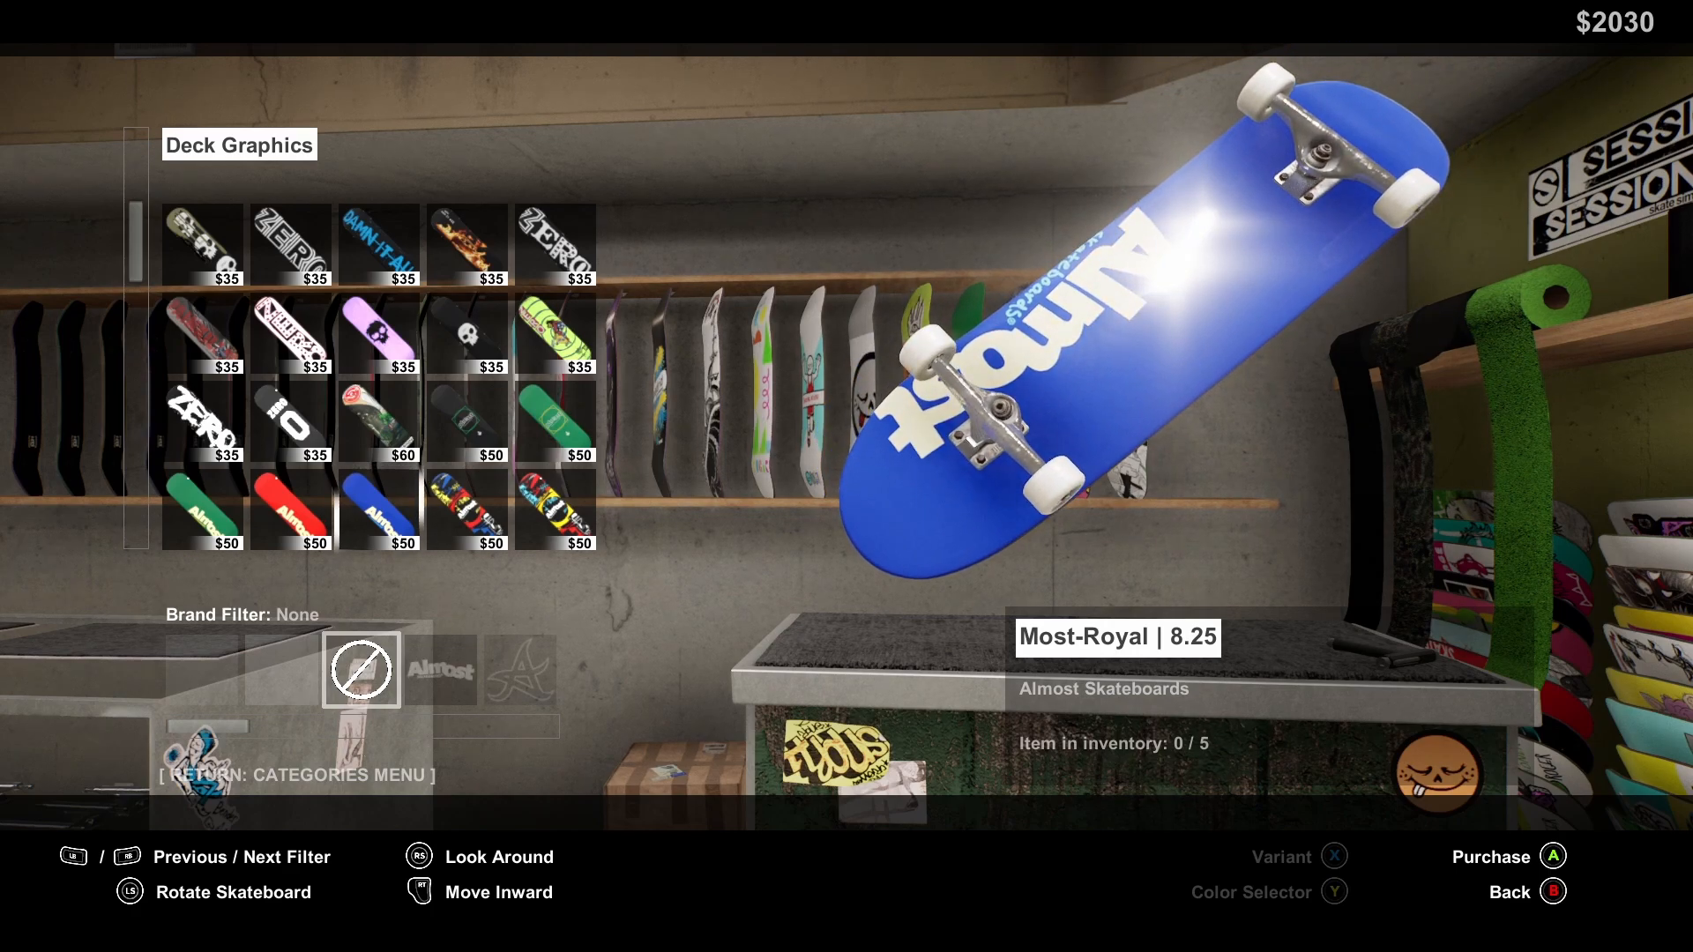
{"action": "key", "text": "Down"}
{"action": "key", "text": "Down"}
{"action": "key", "text": "Down"}
{"action": "key", "text": "Down"}
{"action": "key", "text": "Down"}
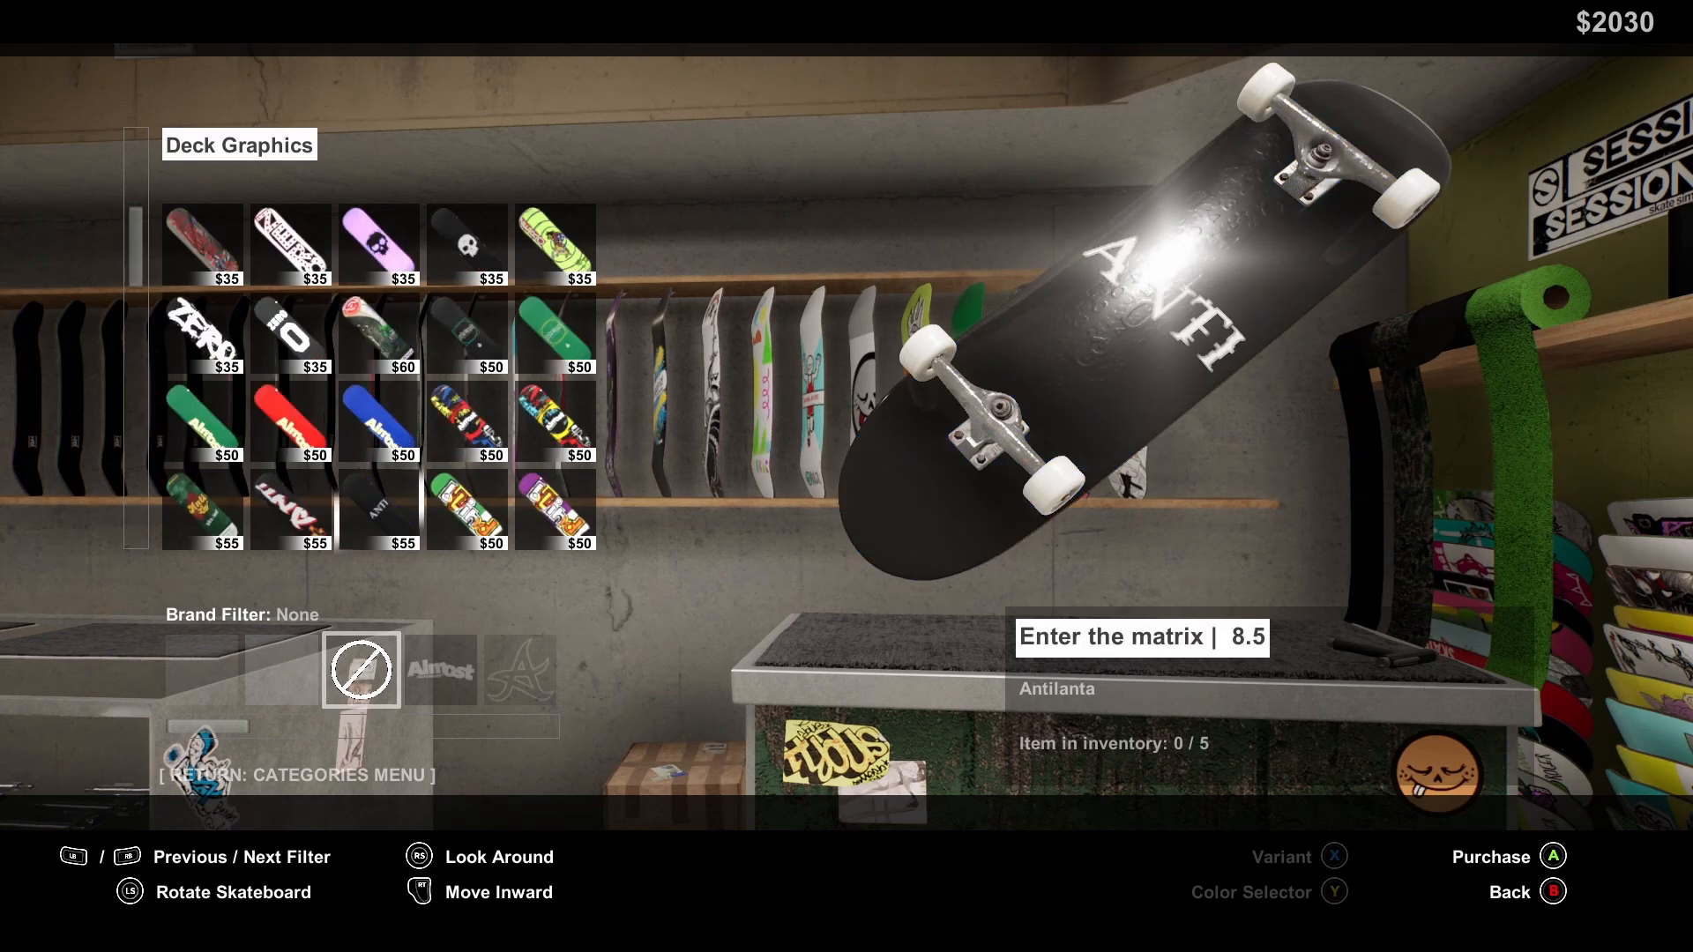
{"action": "key", "text": "Up"}
{"action": "key", "text": "Up"}
{"action": "key", "text": "Down"}
{"action": "key", "text": "Down"}
{"action": "key", "text": "Down"}
{"action": "key", "text": "Down"}
{"action": "key", "text": "Down"}
{"action": "key", "text": "Down"}
{"action": "key", "text": "Down"}
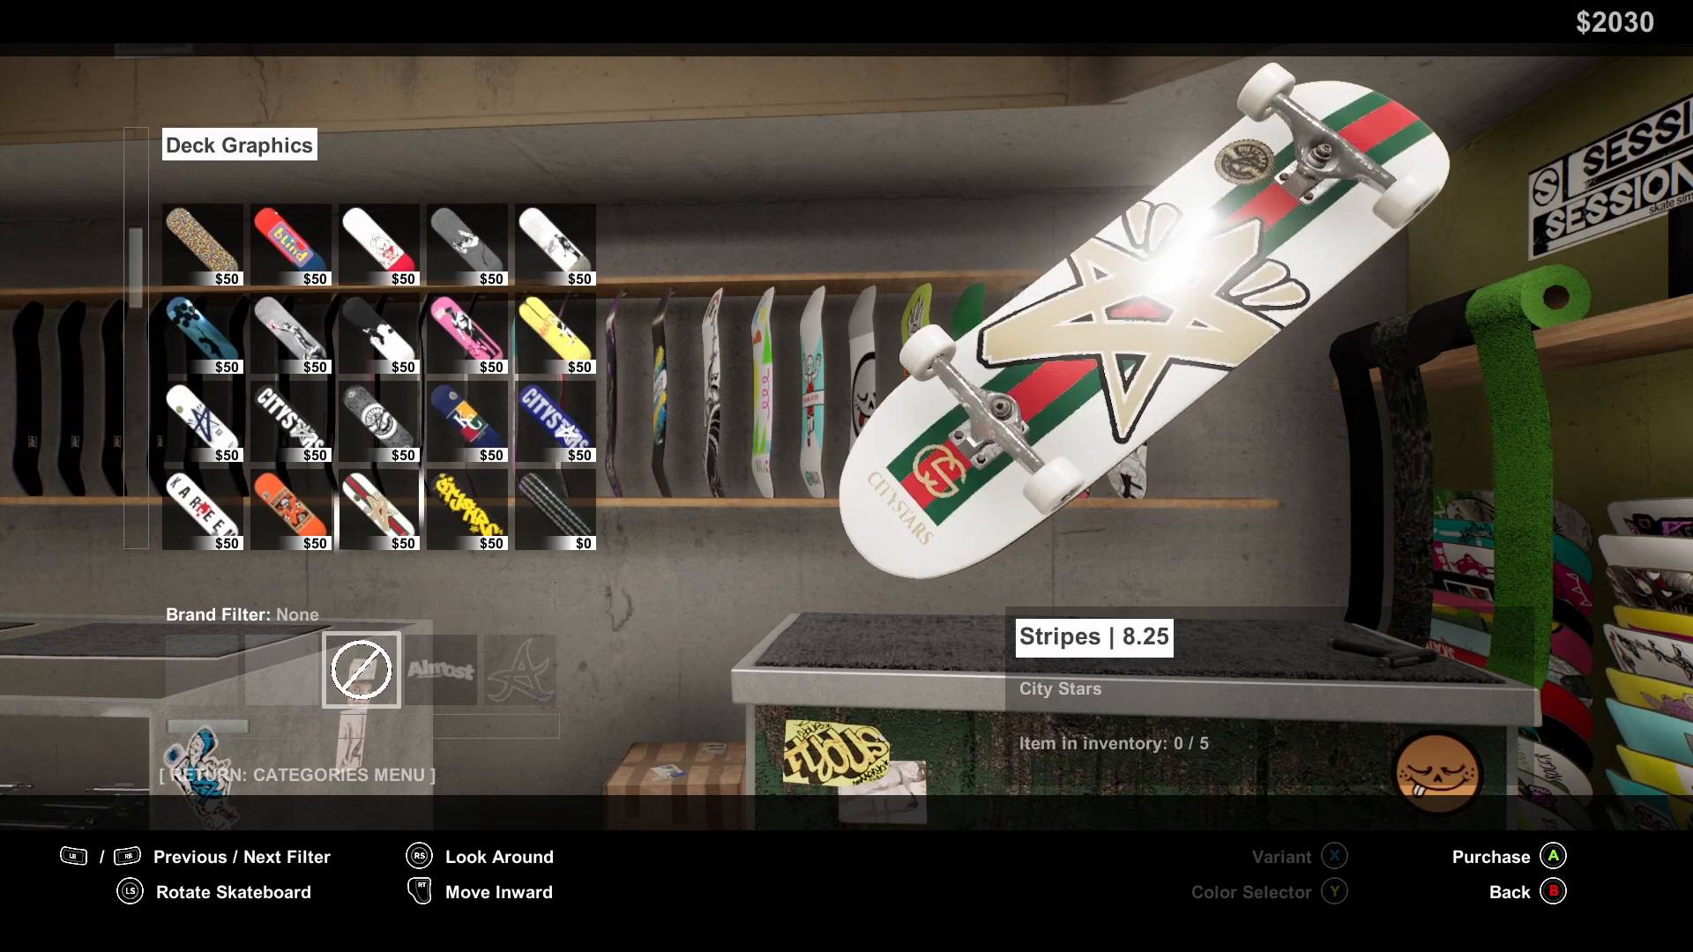
{"action": "key", "text": "Down"}
{"action": "key", "text": "Up"}
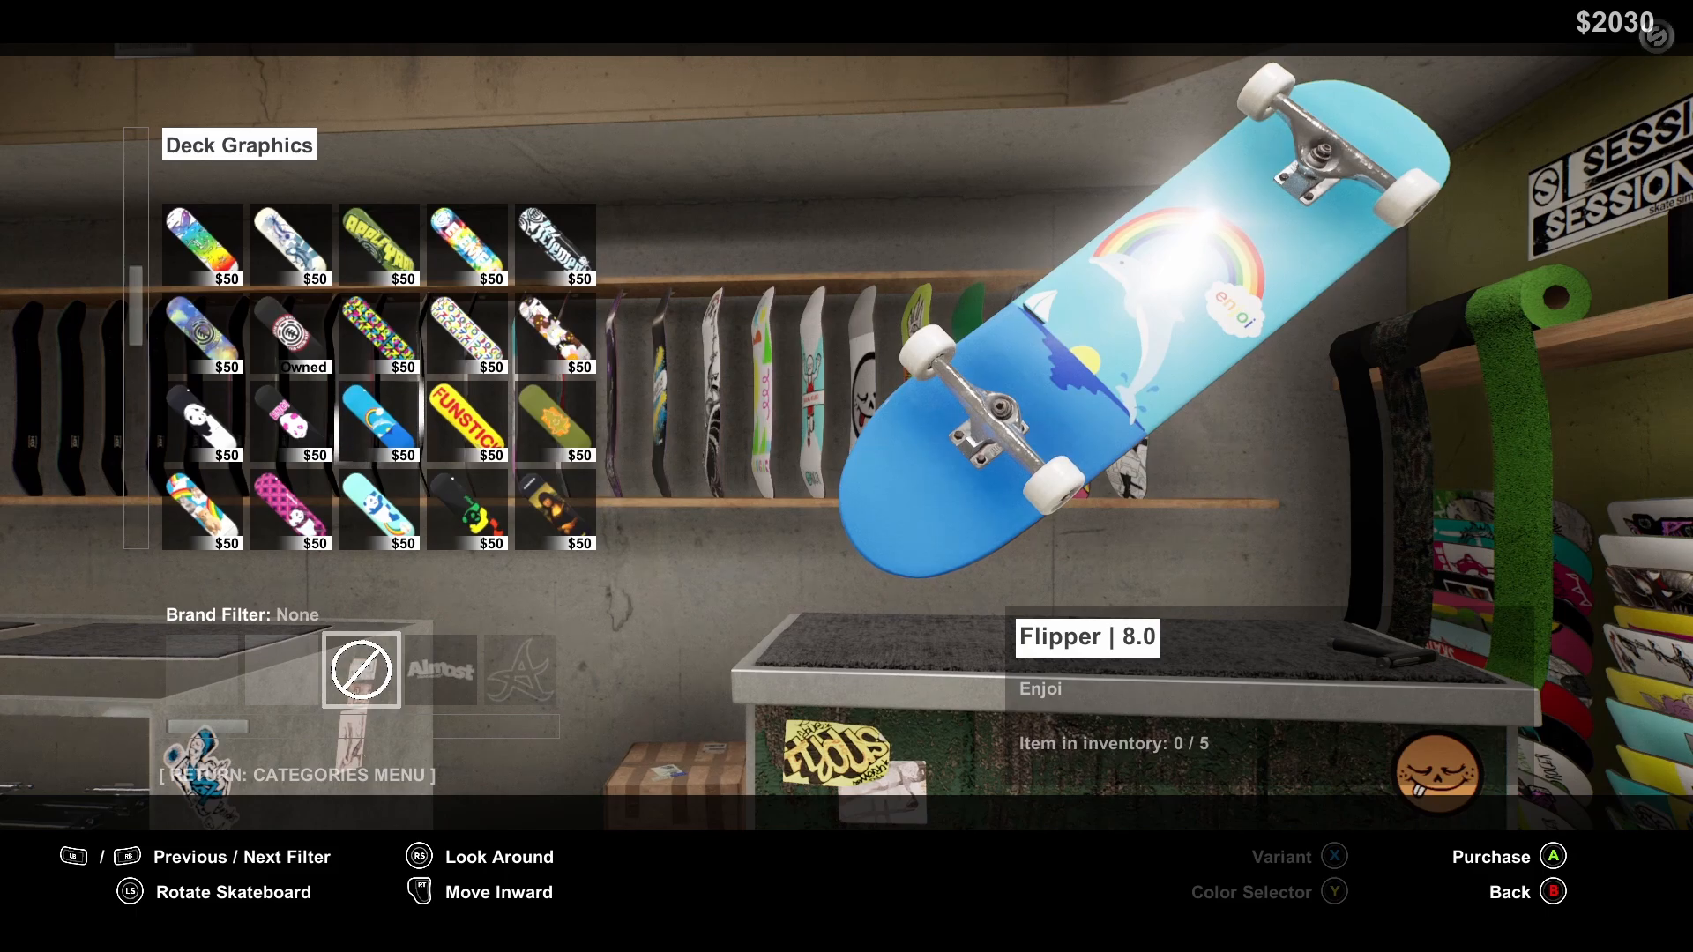
{"action": "key", "text": "Up"}
{"action": "key", "text": "Up"}
{"action": "key", "text": "Up"}
{"action": "key", "text": "Up"}
{"action": "key", "text": "Up"}
{"action": "key", "text": "Up"}
{"action": "key", "text": "Up"}
Look through the Brandalised and Almost Skateboards deck graphics for a replacement candidate, ending on Most-Royal | 8.25
{"action": "key", "text": "Up"}
{"action": "key", "text": "Up"}
{"action": "key", "text": "Up"}
{"action": "key", "text": "Up"}
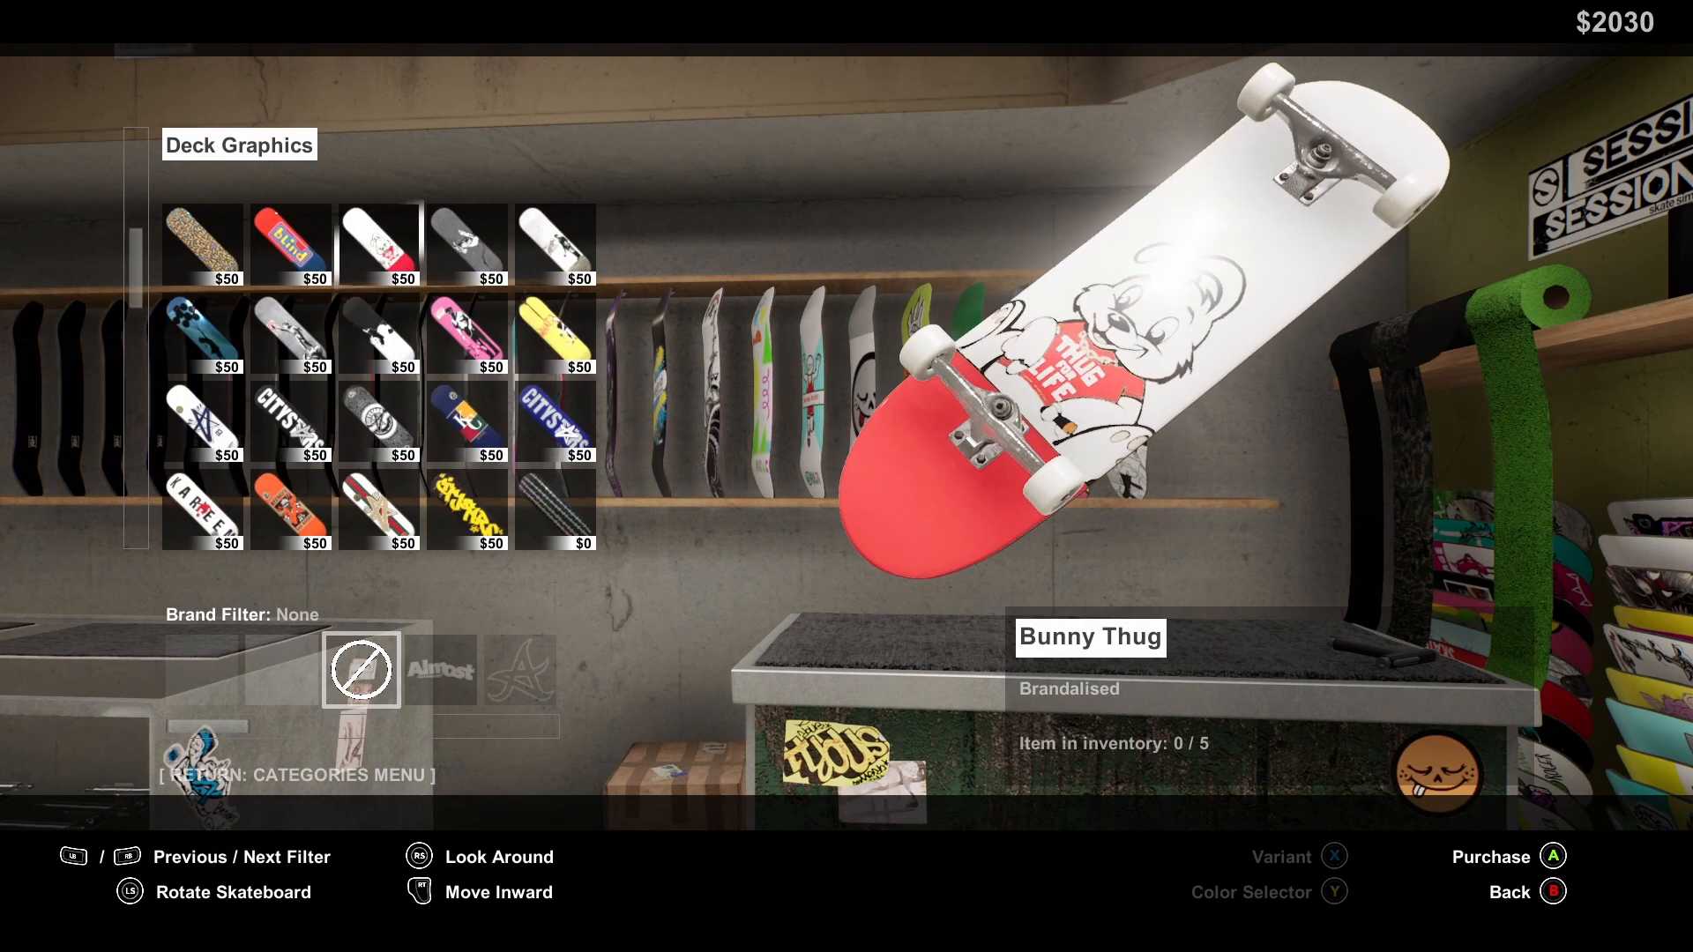
{"action": "key", "text": "Left"}
{"action": "key", "text": "Up"}
{"action": "key", "text": "Up"}
{"action": "key", "text": "Up"}
{"action": "key", "text": "Up"}
{"action": "key", "text": "Up"}
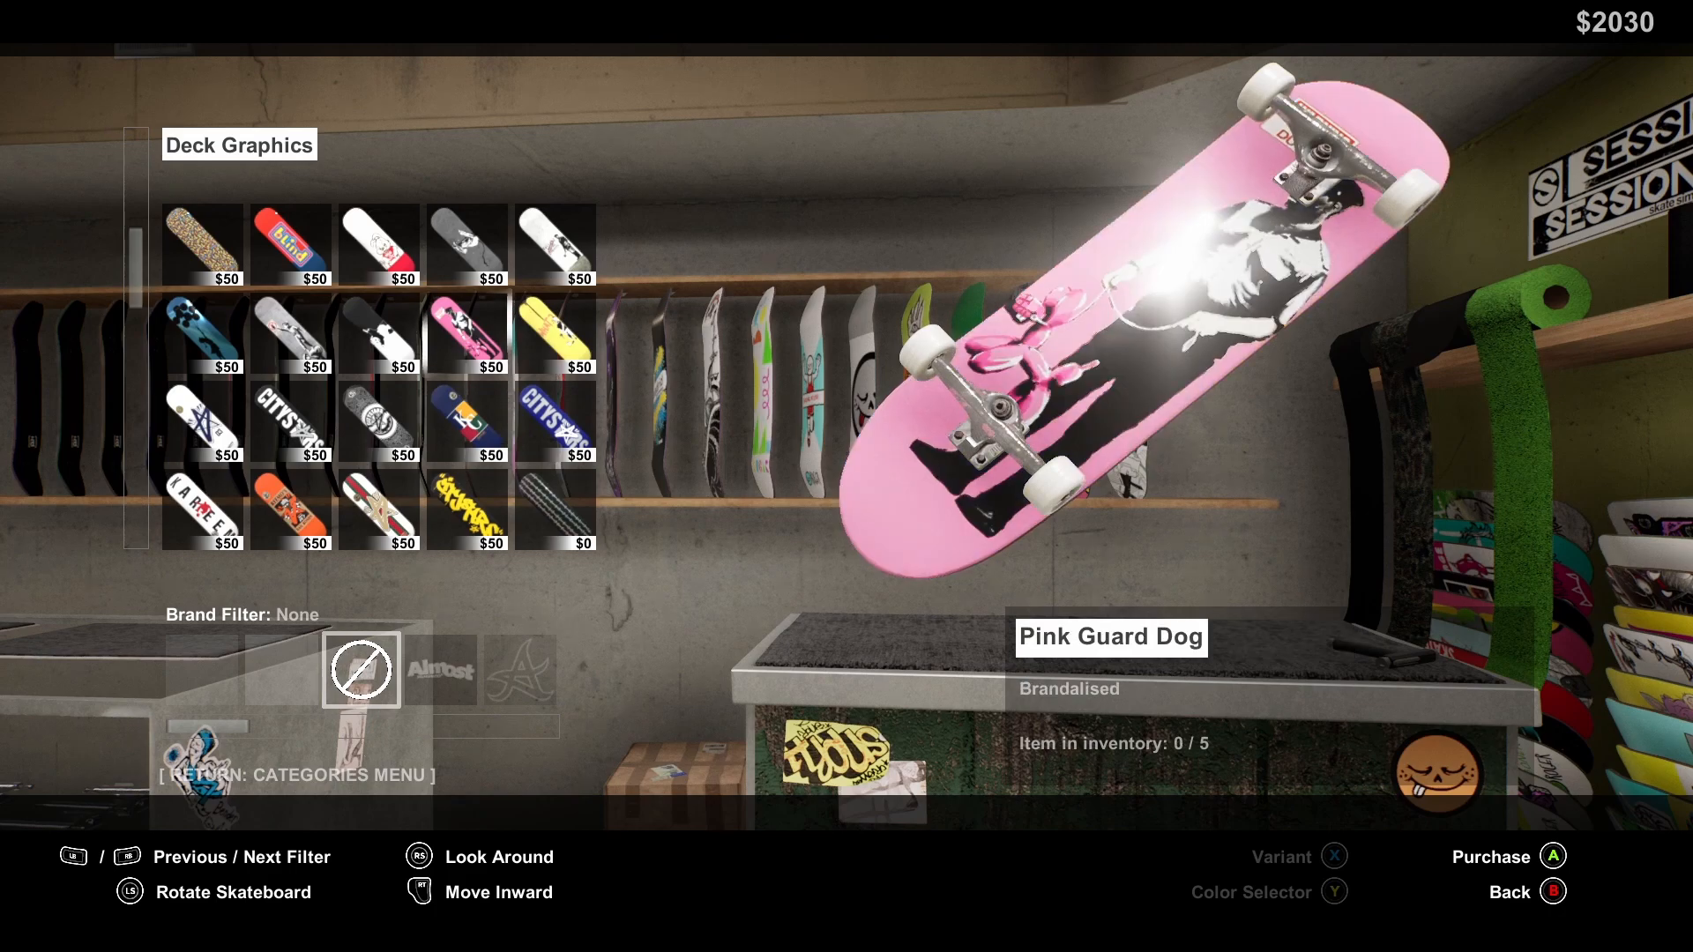
{"action": "key", "text": "Down"}
{"action": "key", "text": "Left"}
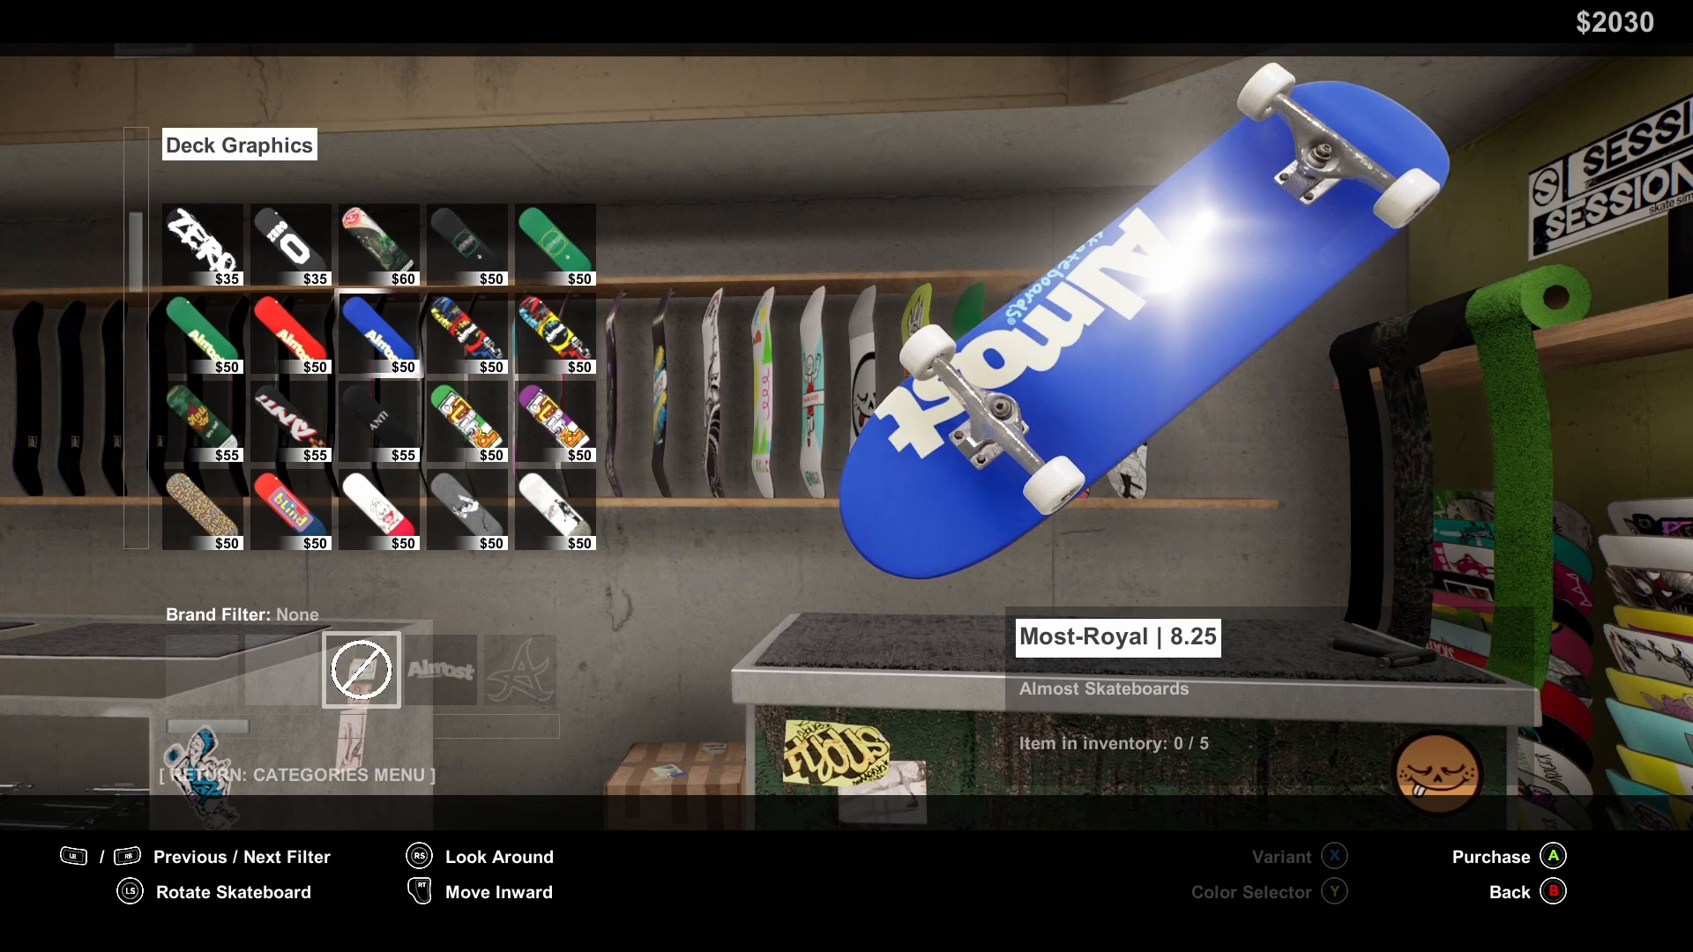
Leave the skate shop, exit Session to the desktop, and close Session Mod Manager
{"action": "key", "text": "Escape"}
{"action": "key", "text": "Escape"}
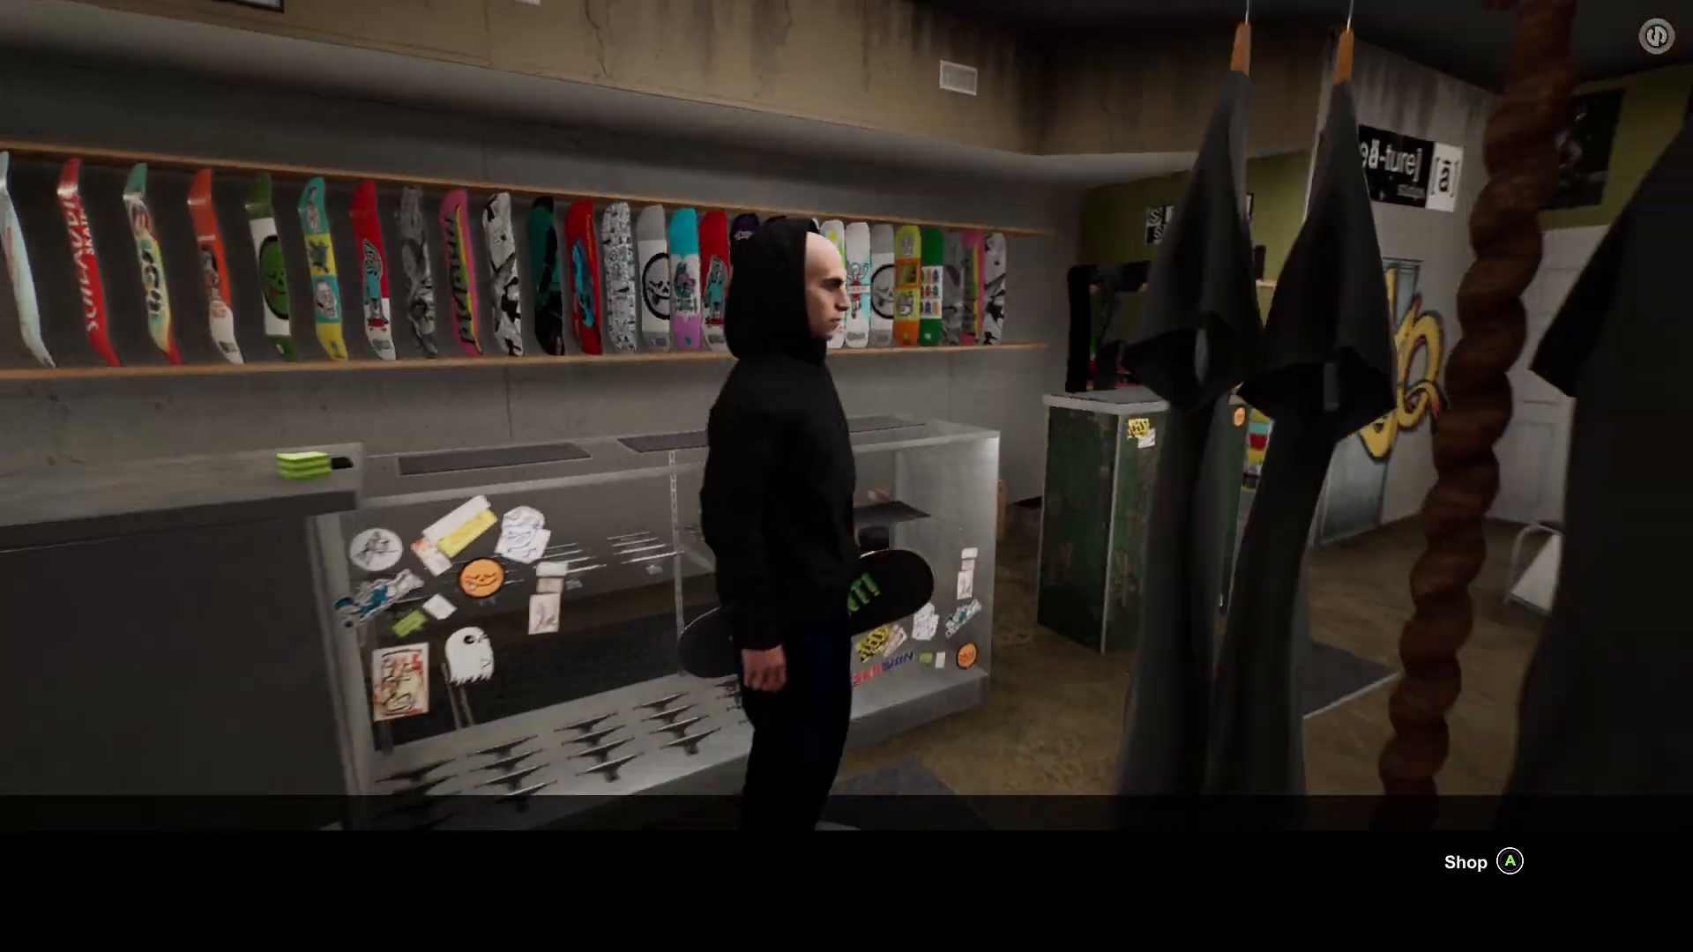
{"action": "key", "text": "Escape"}
{"action": "key", "text": "Up"}
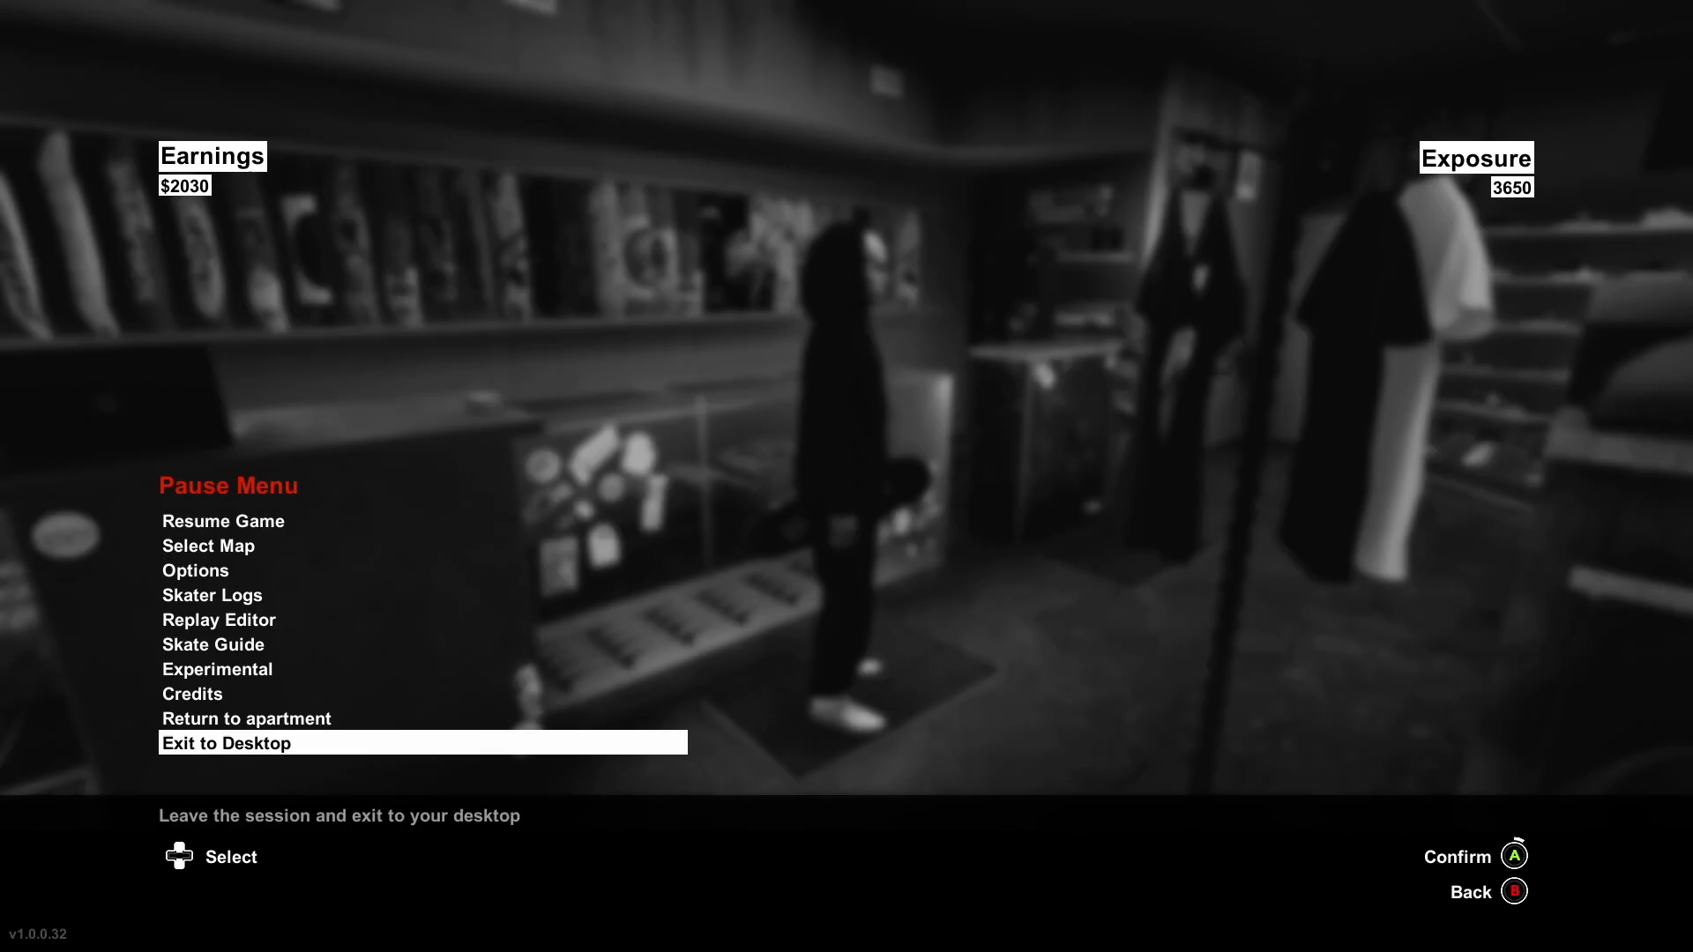
{"action": "key", "text": "Return"}
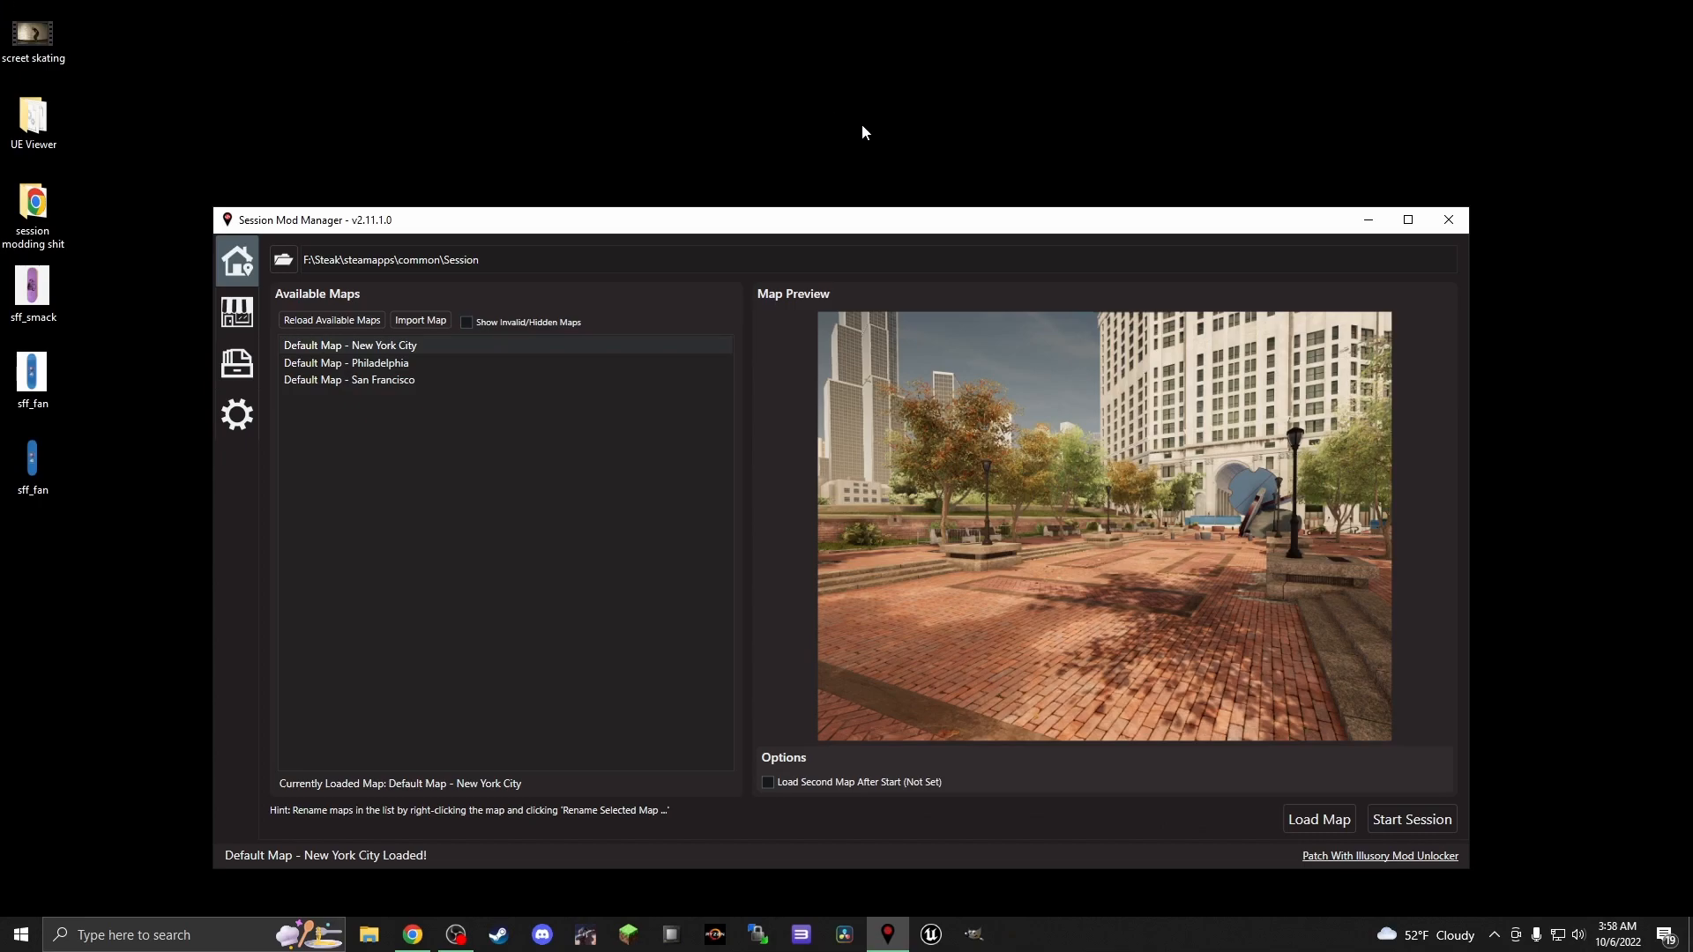
{"action": "left_click", "coordinate": [1448, 220]}
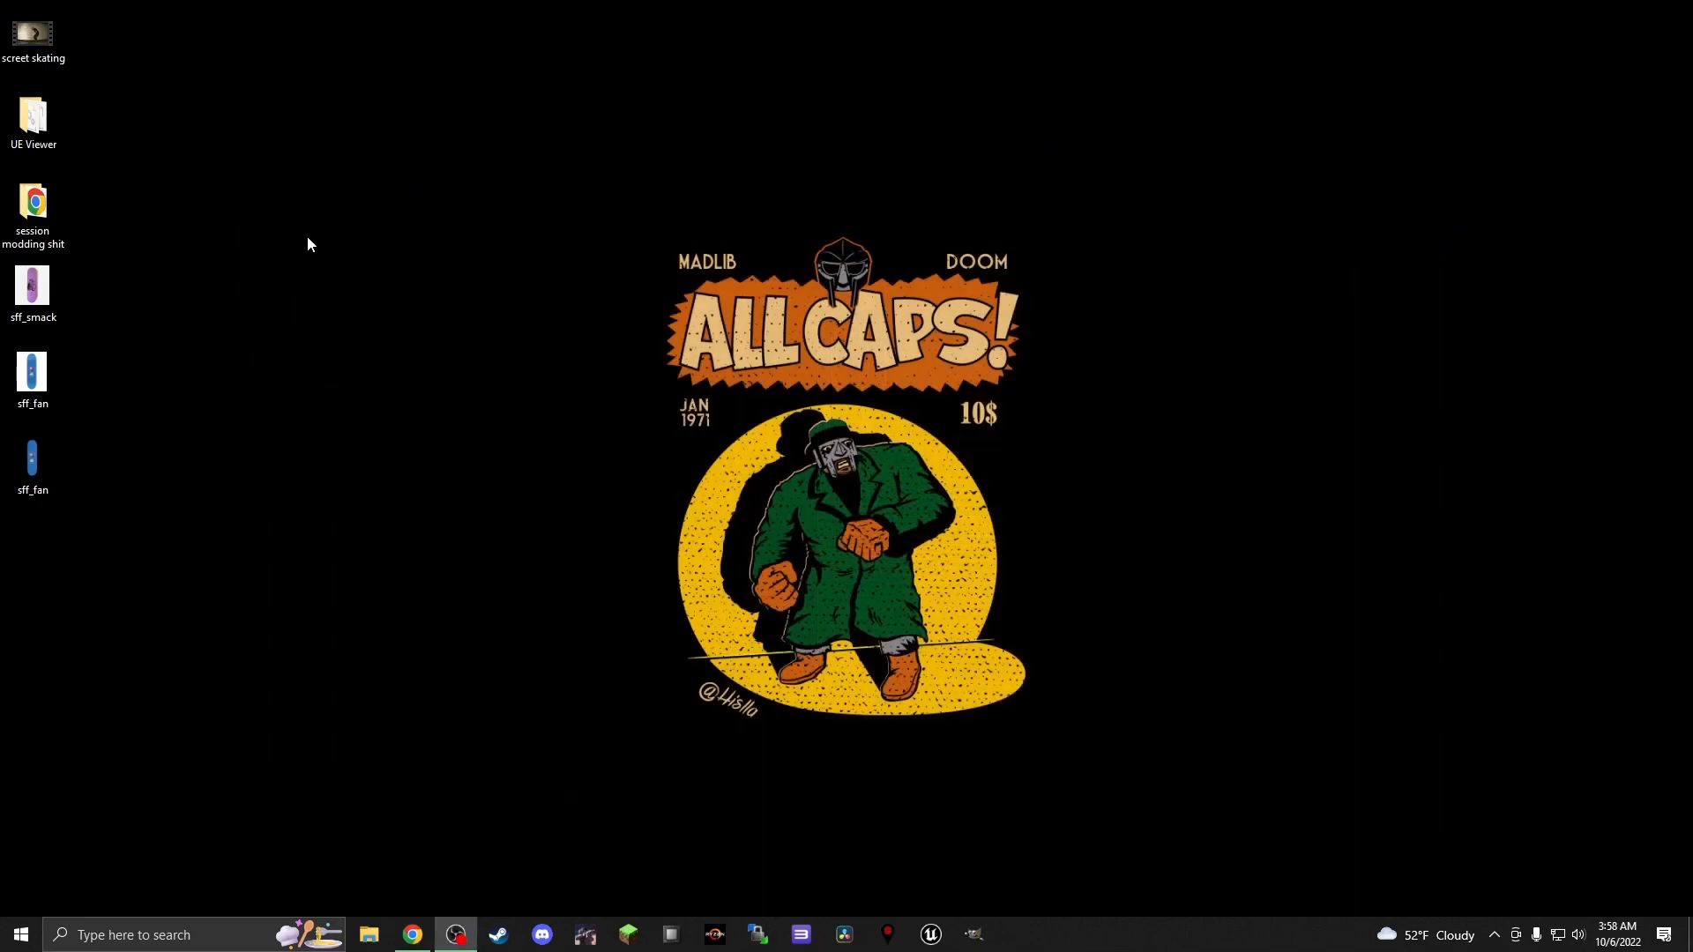
Launch umodel from the UE Viewer folder on the desktop and open the directory chooser for the game files path
{"action": "double_click", "coordinate": [35, 123]}
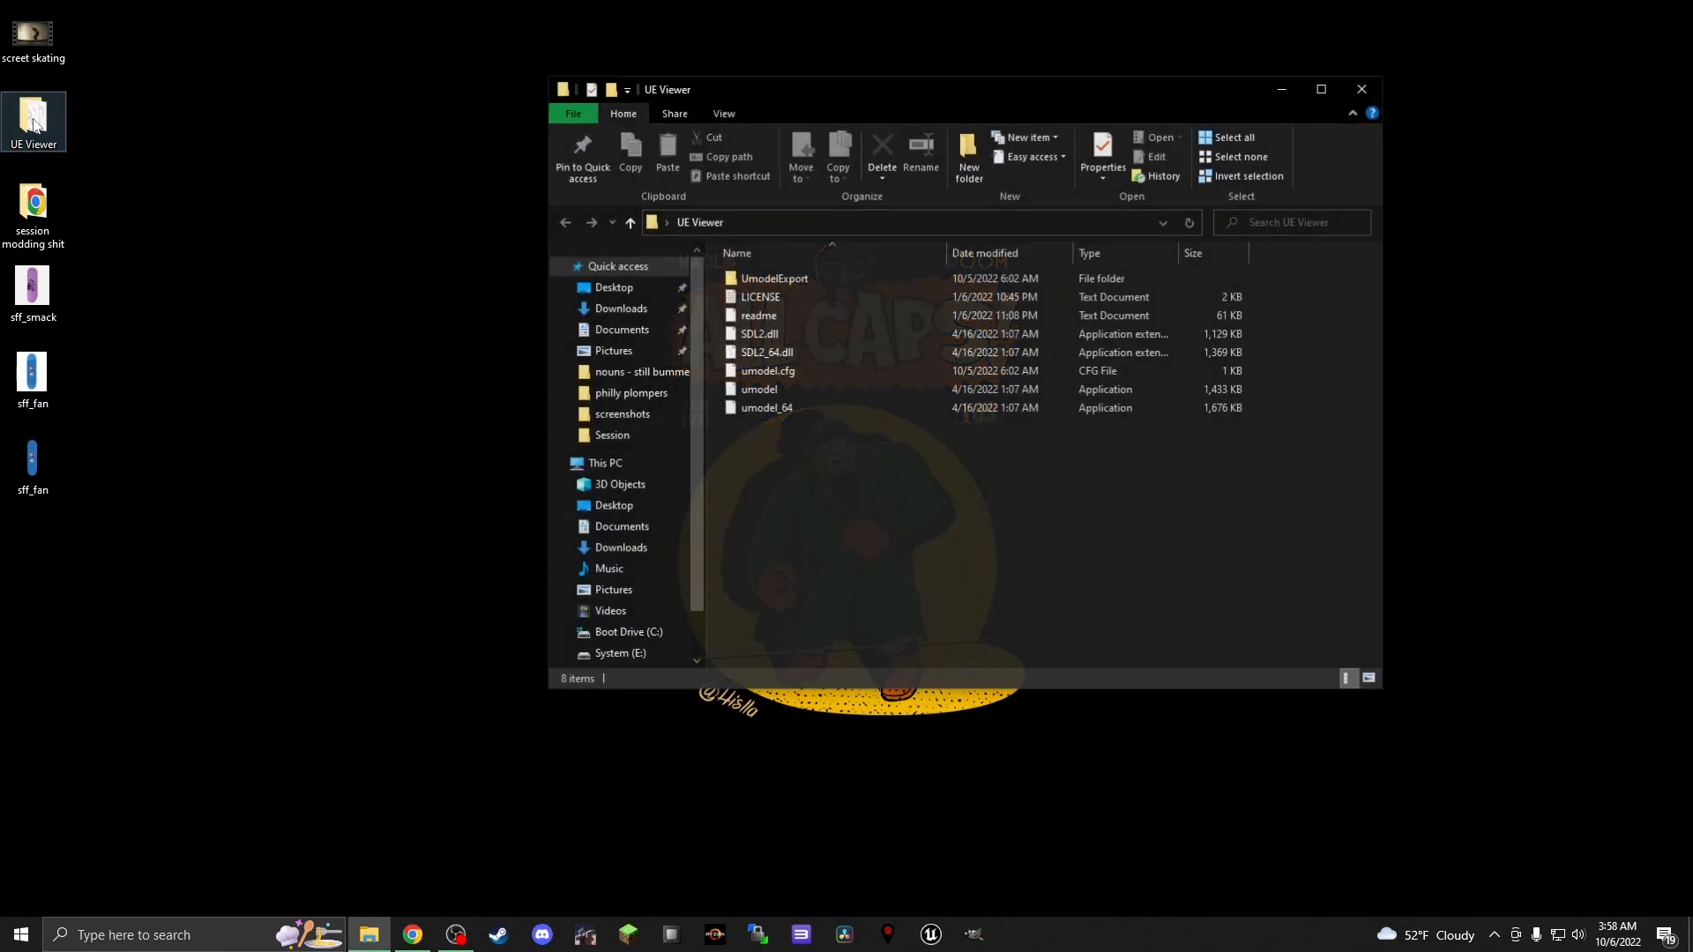
{"action": "double_click", "coordinate": [754, 394]}
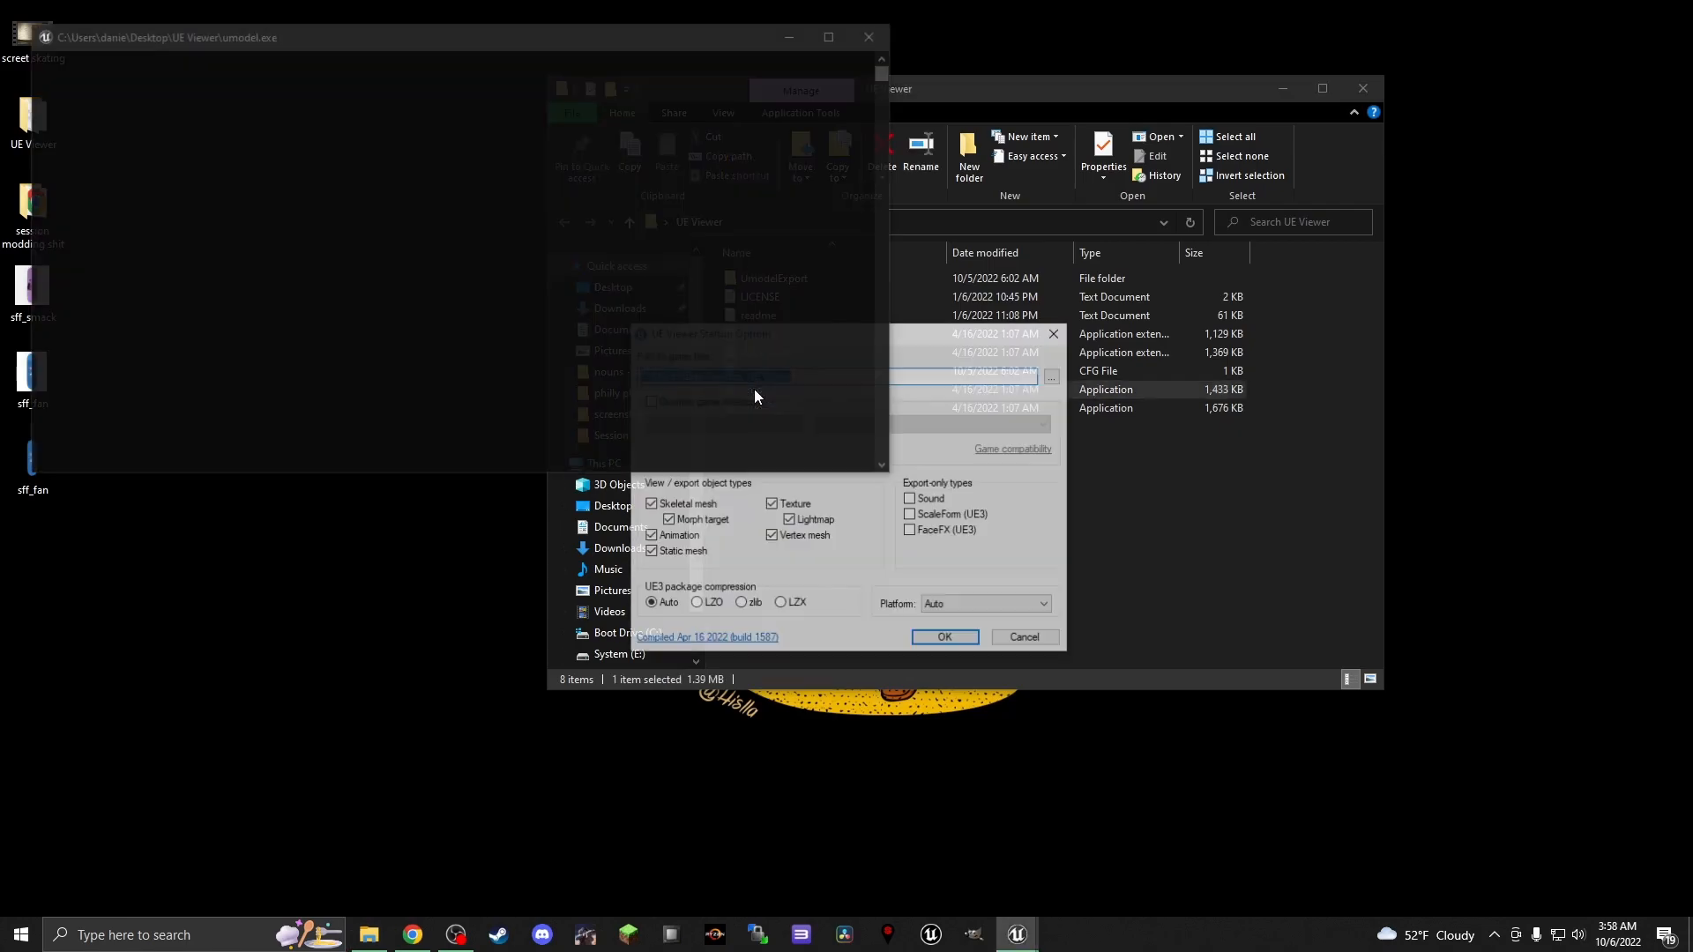
{"action": "left_click", "coordinate": [1054, 377]}
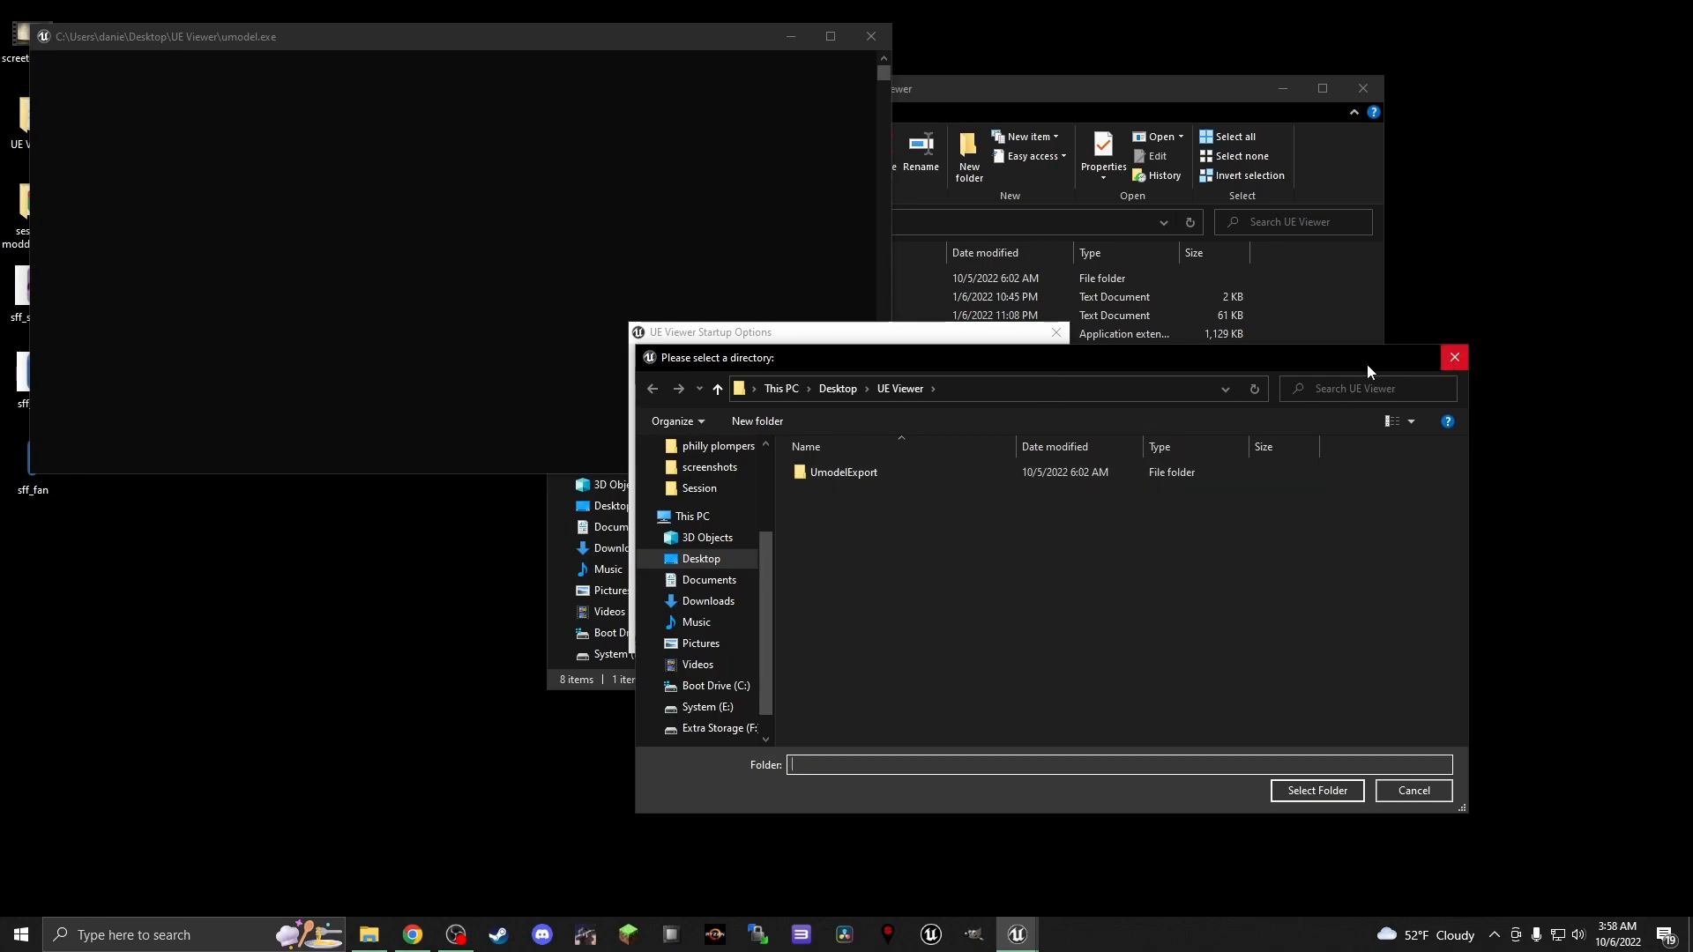
{"action": "left_click_drag", "start_coordinate": [768, 352], "coordinate": [716, 494]}
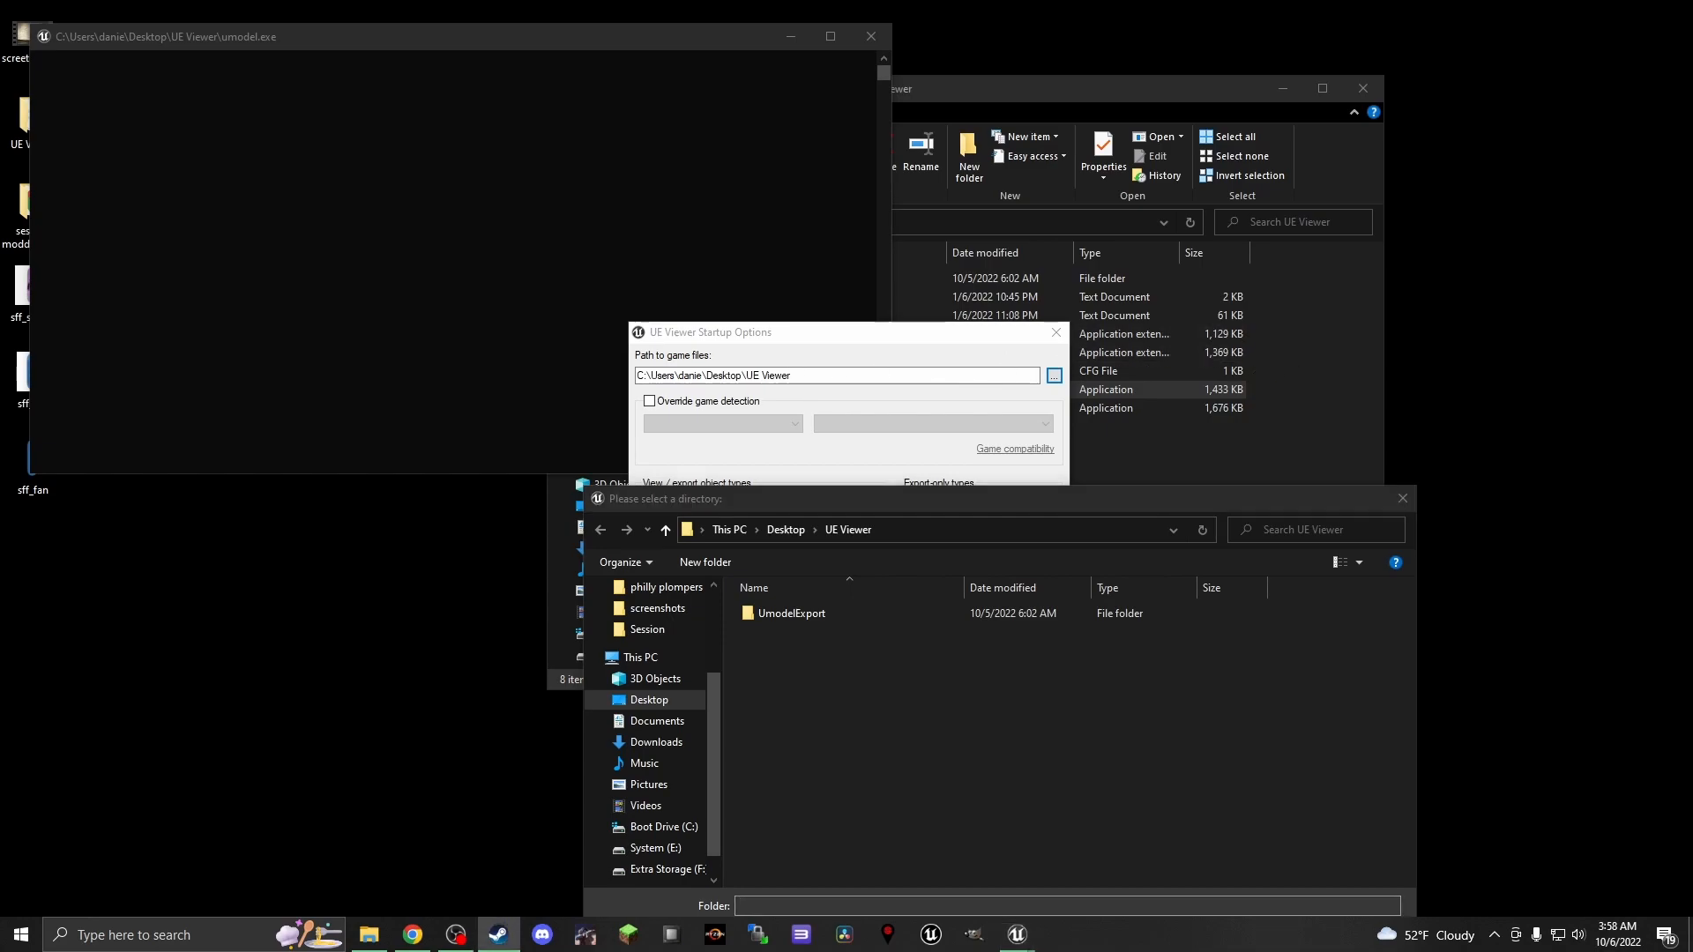
Switch to Steam, browse to the local files of Session: Skate Sim from its properties, and close Steam
{"action": "left_click_drag", "start_coordinate": [1692, 18], "coordinate": [992, 0]}
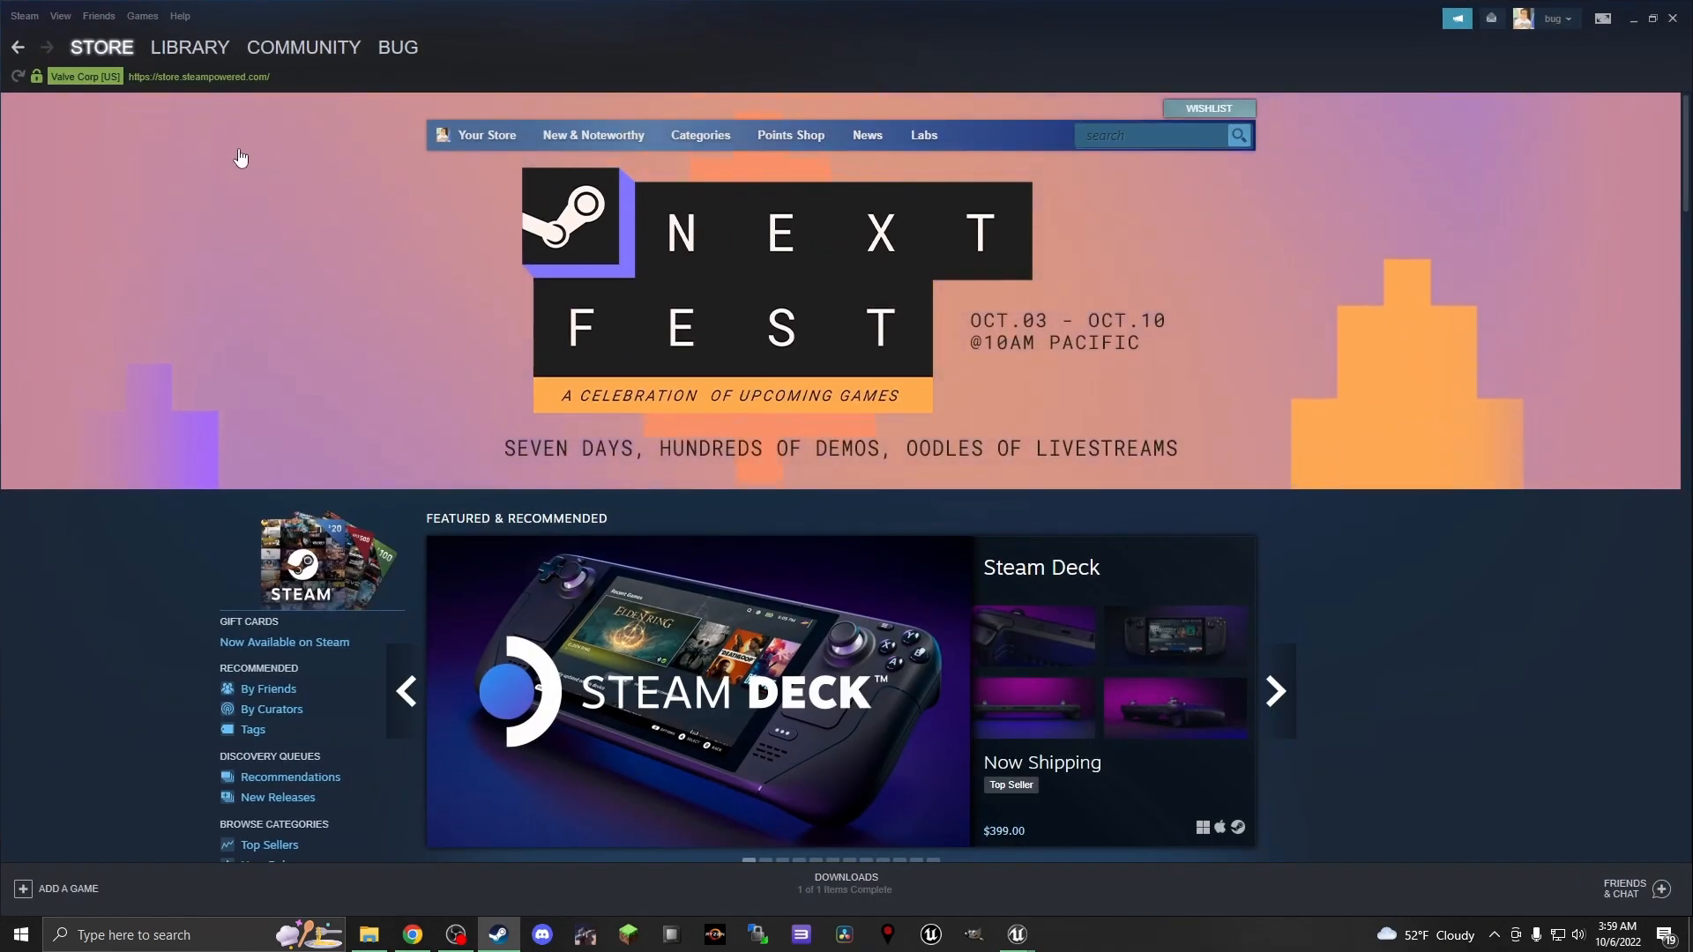
{"action": "left_click", "coordinate": [222, 48]}
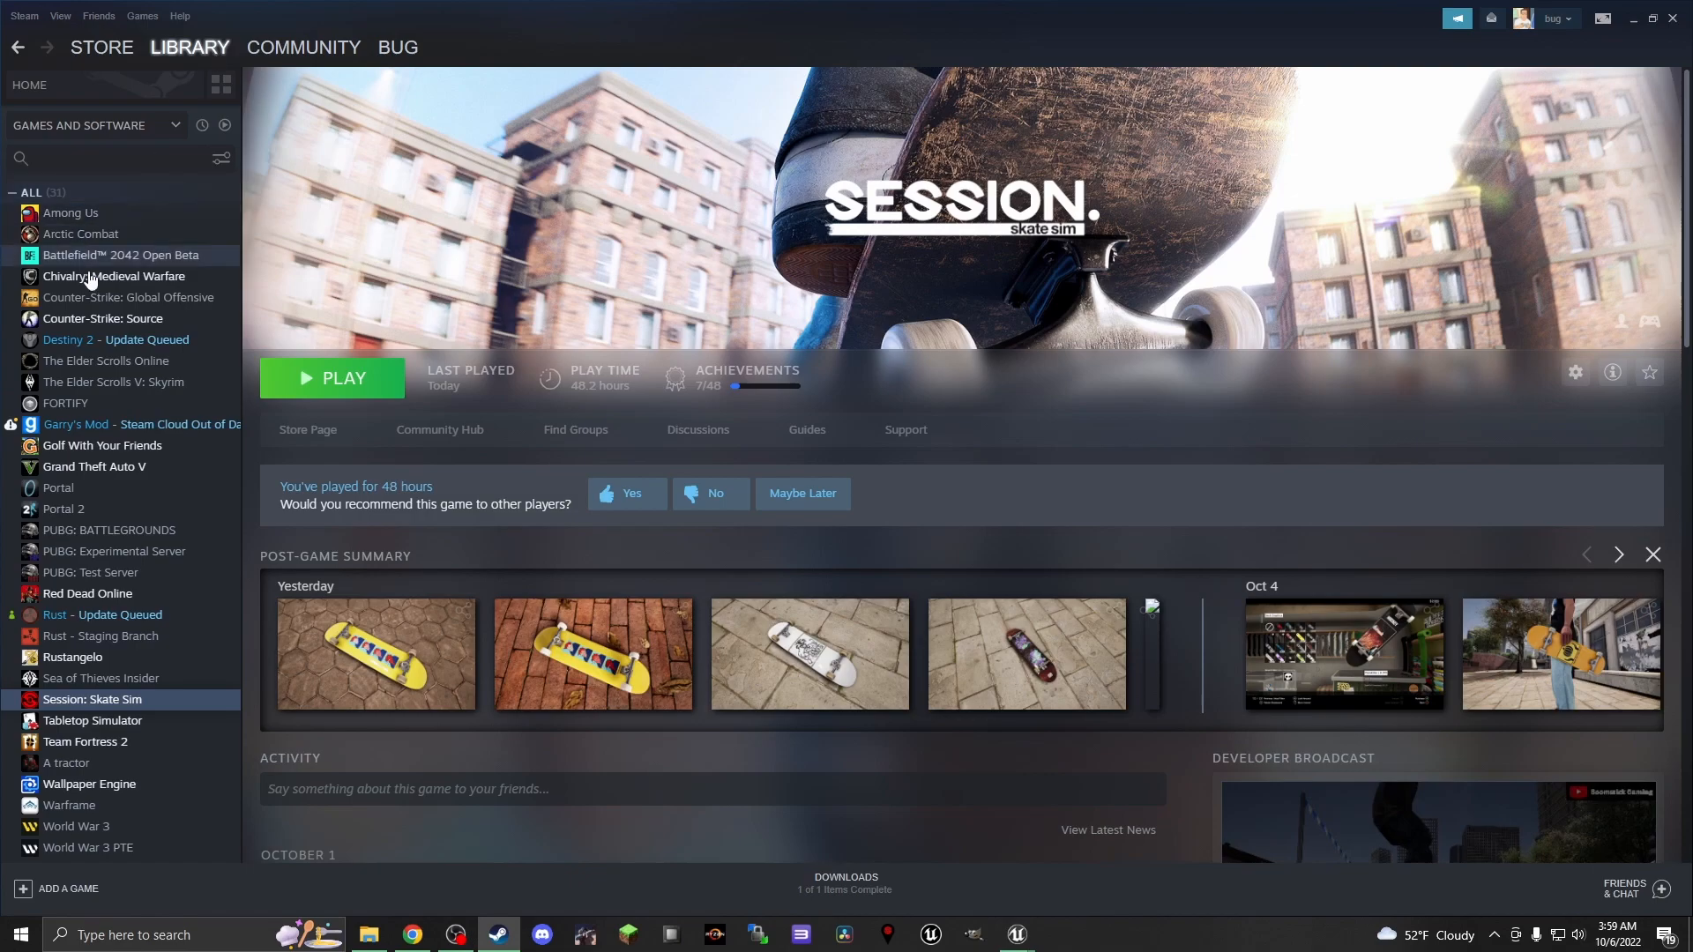
{"action": "right_click", "coordinate": [114, 698]}
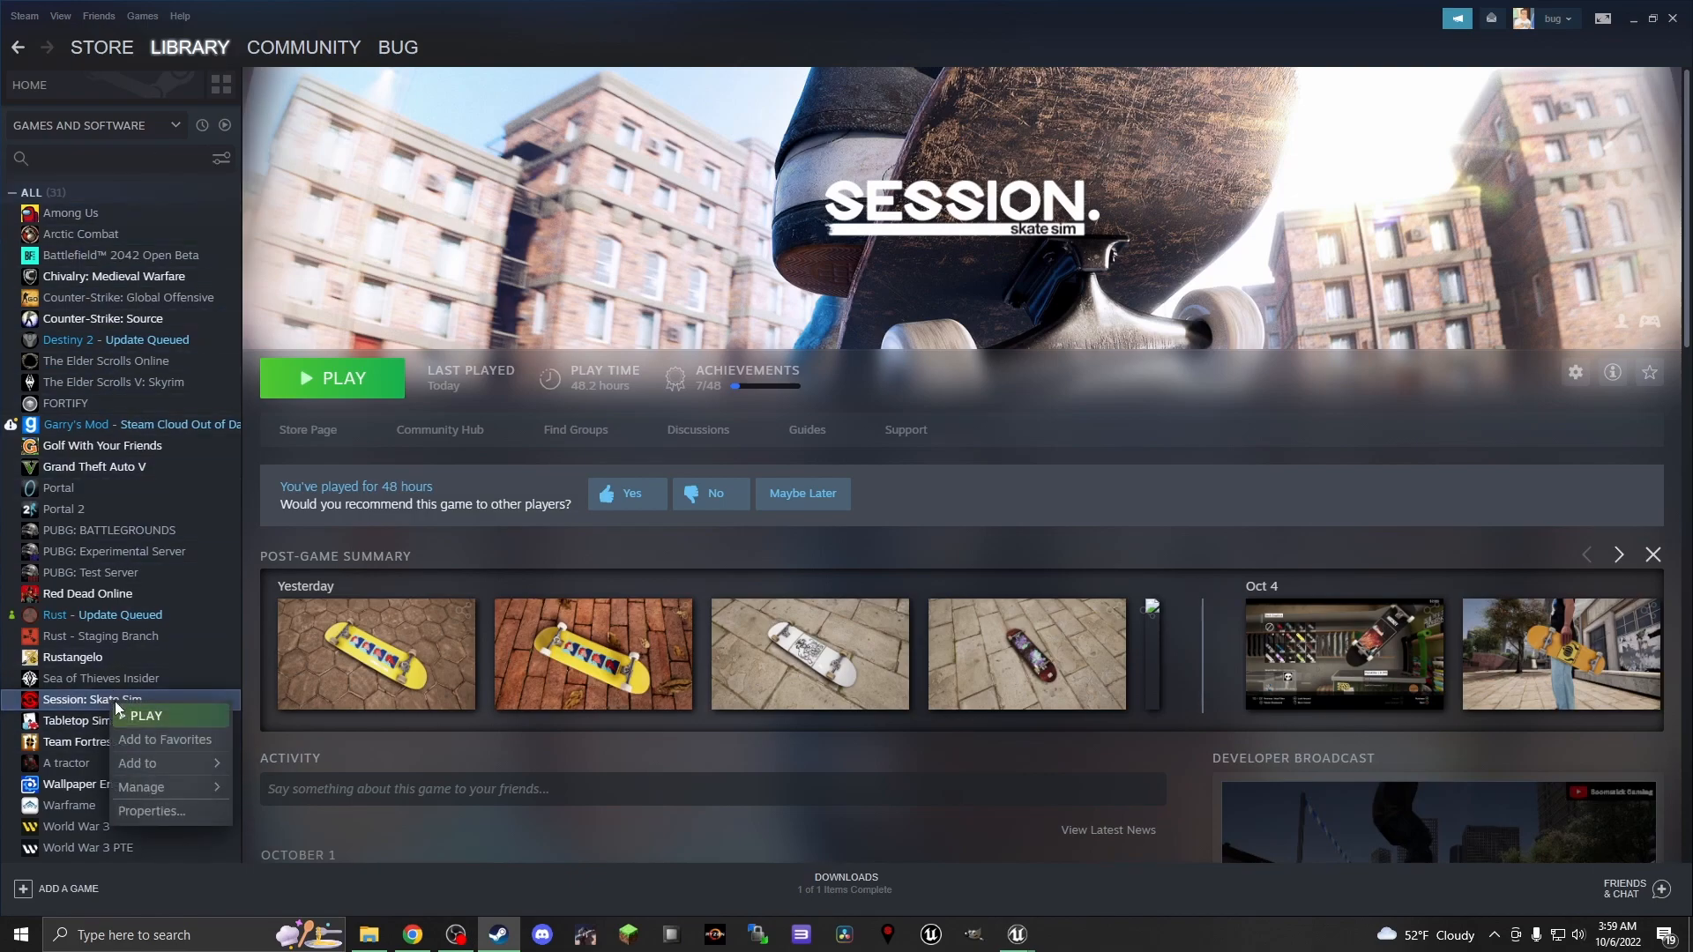
{"action": "left_click", "coordinate": [167, 810]}
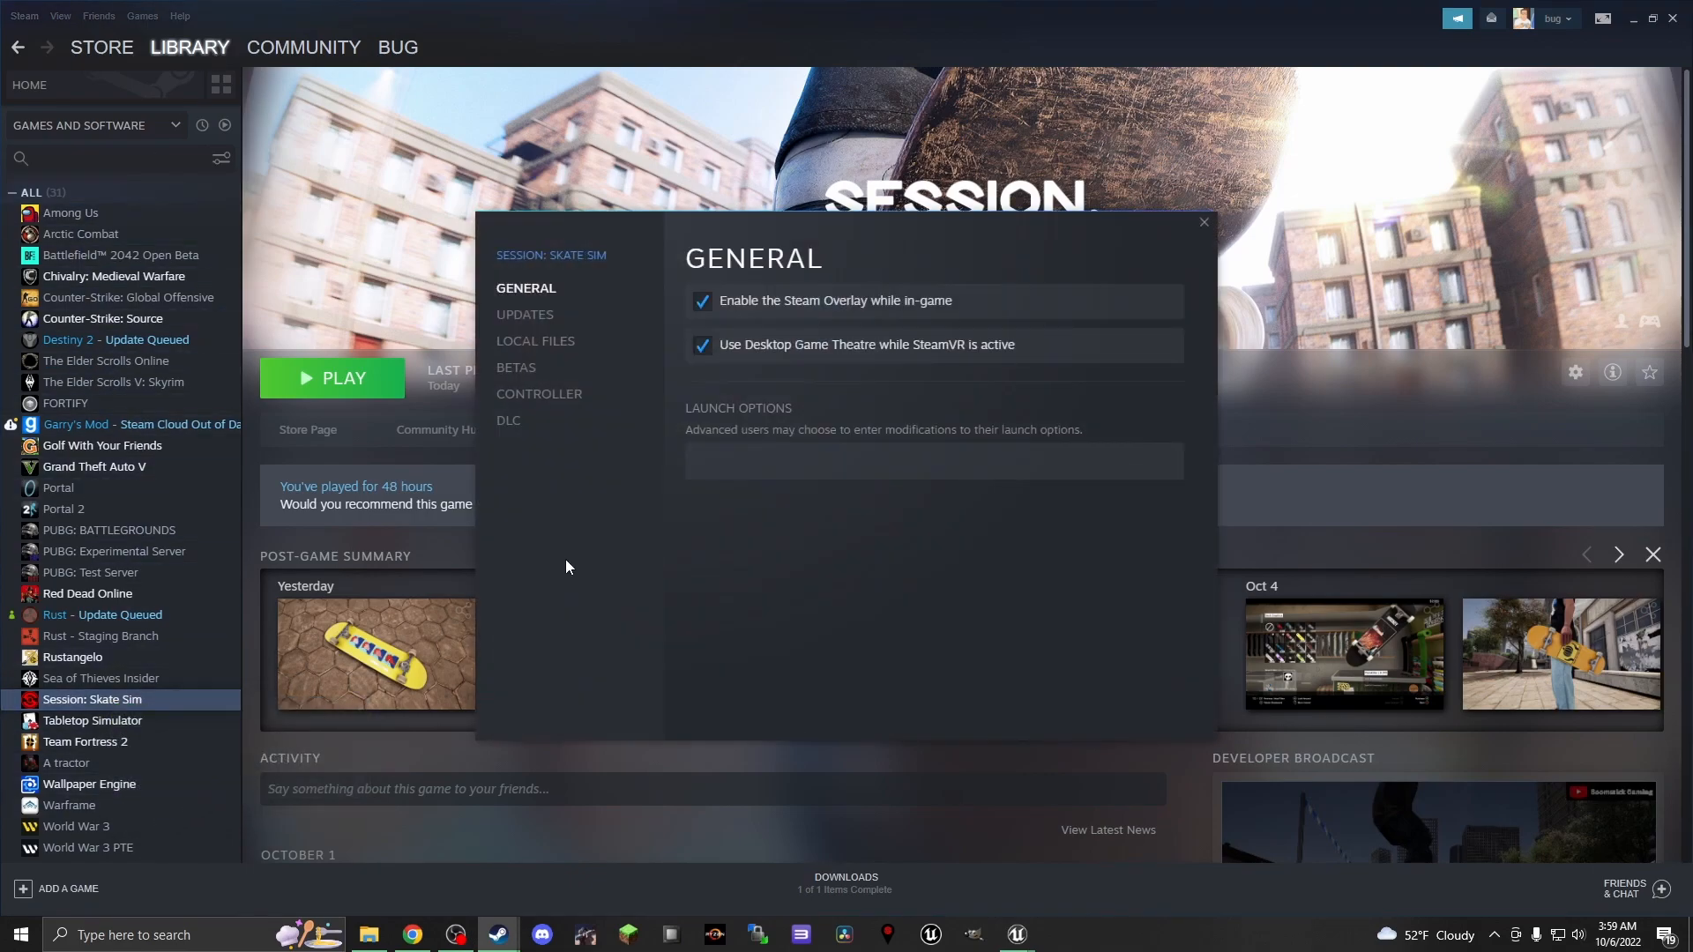
{"action": "left_click", "coordinate": [536, 341]}
{"action": "left_click", "coordinate": [1063, 318]}
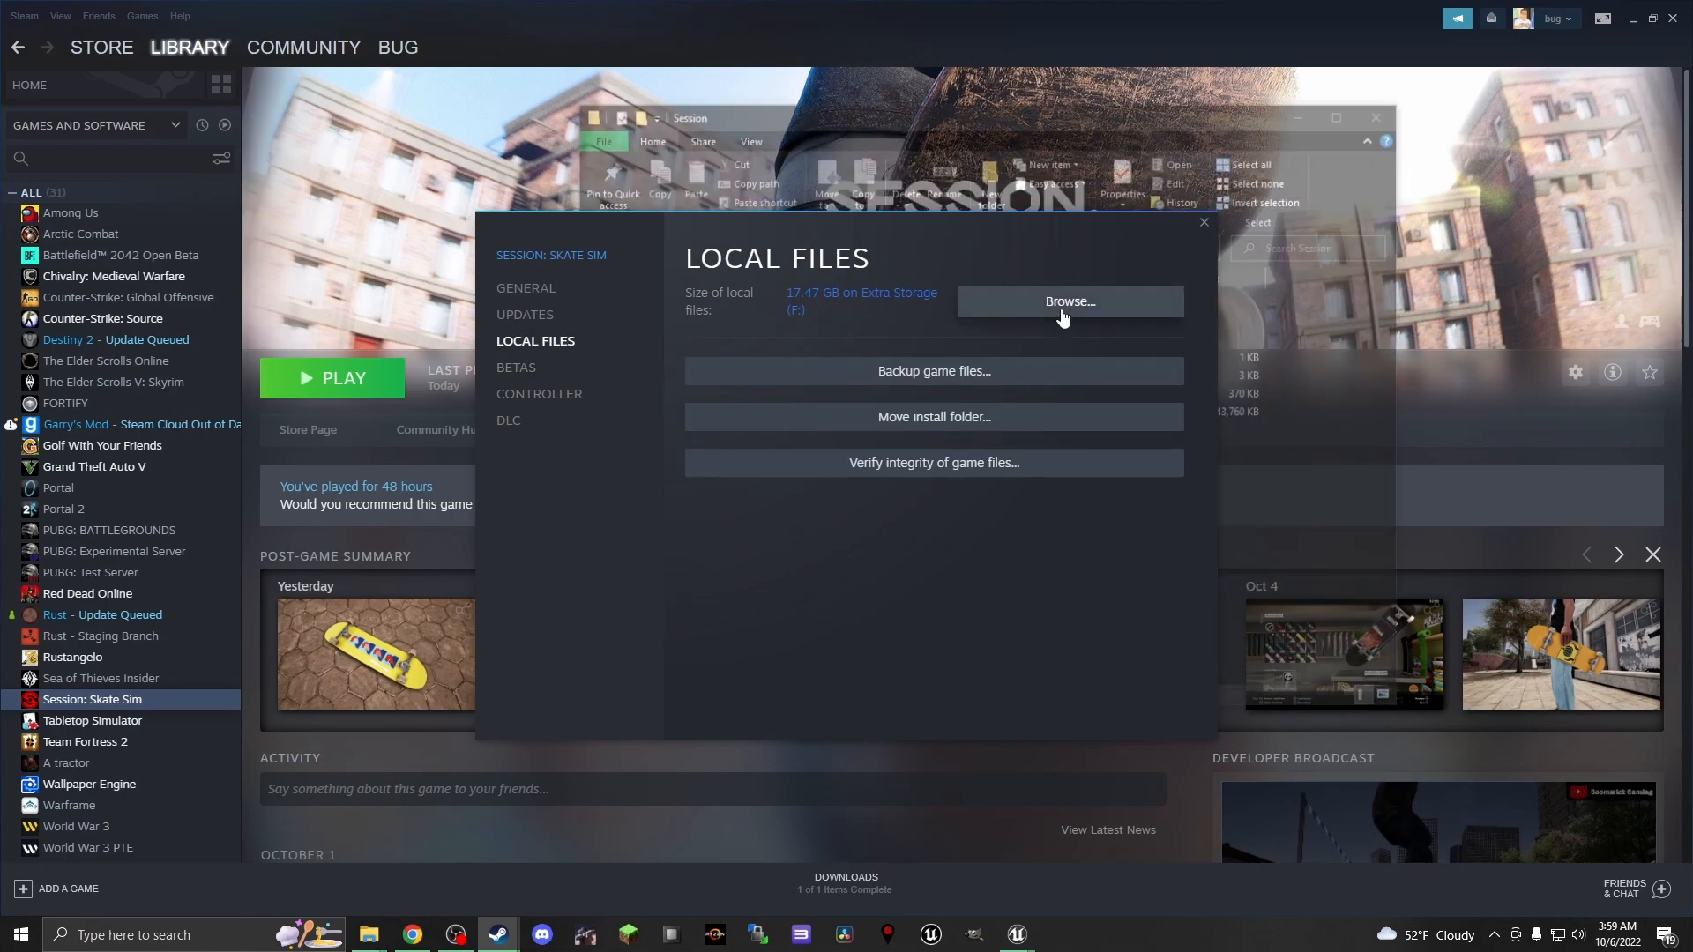
{"action": "left_click", "coordinate": [1203, 223]}
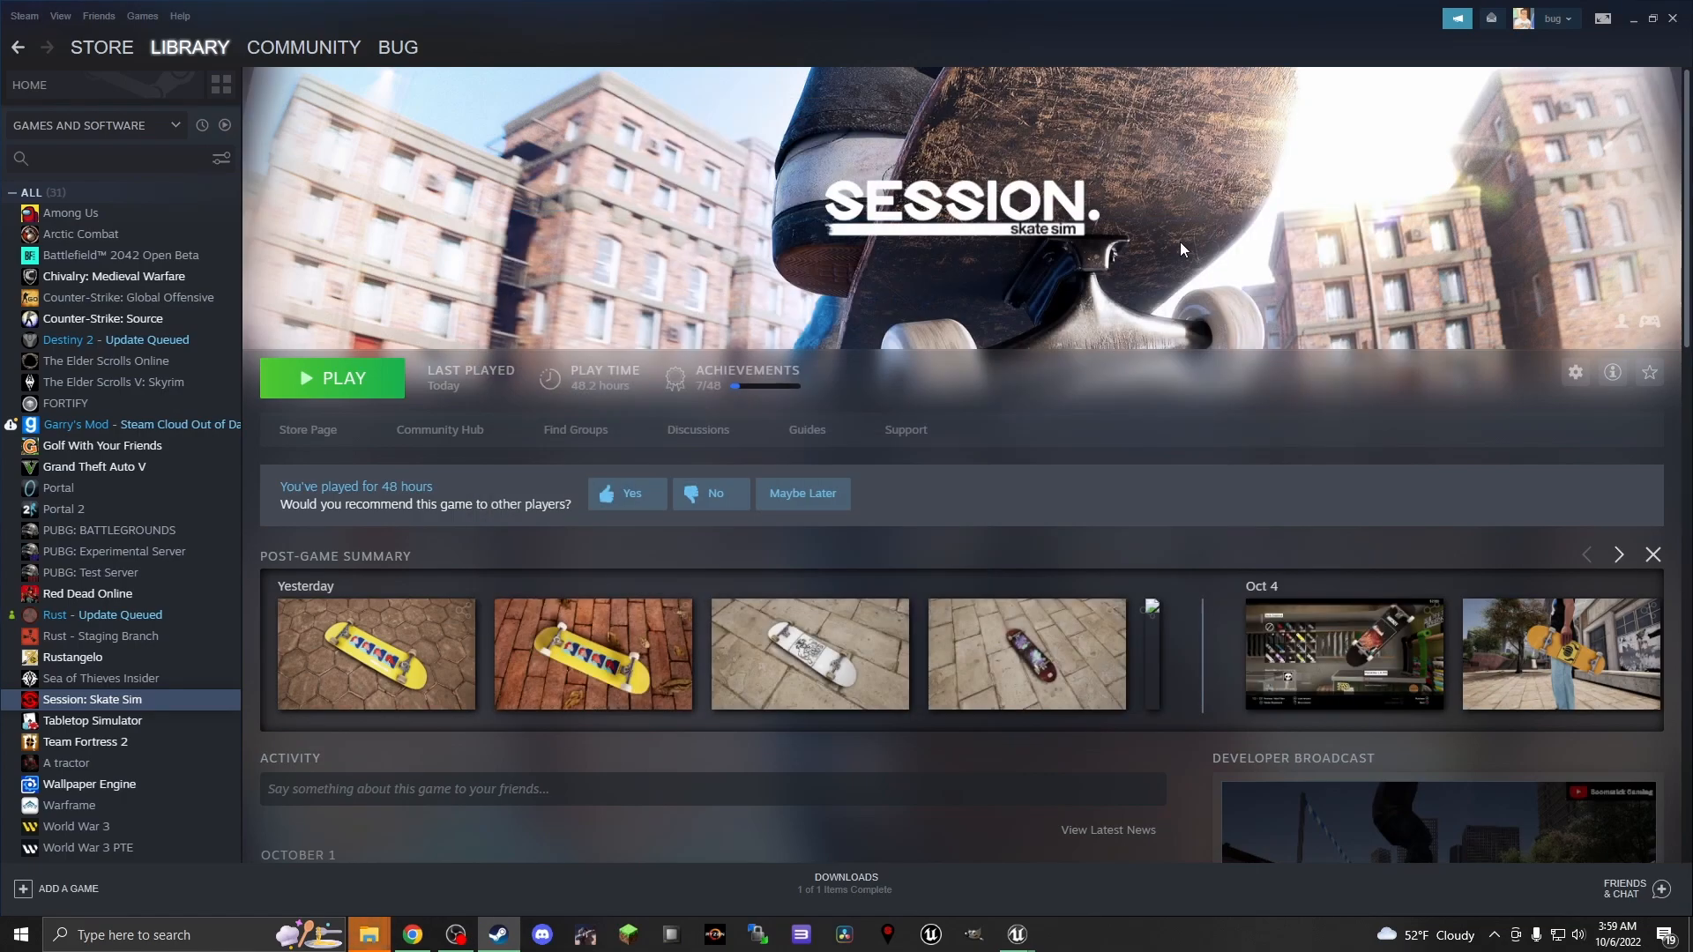
{"action": "left_click", "coordinate": [1672, 19]}
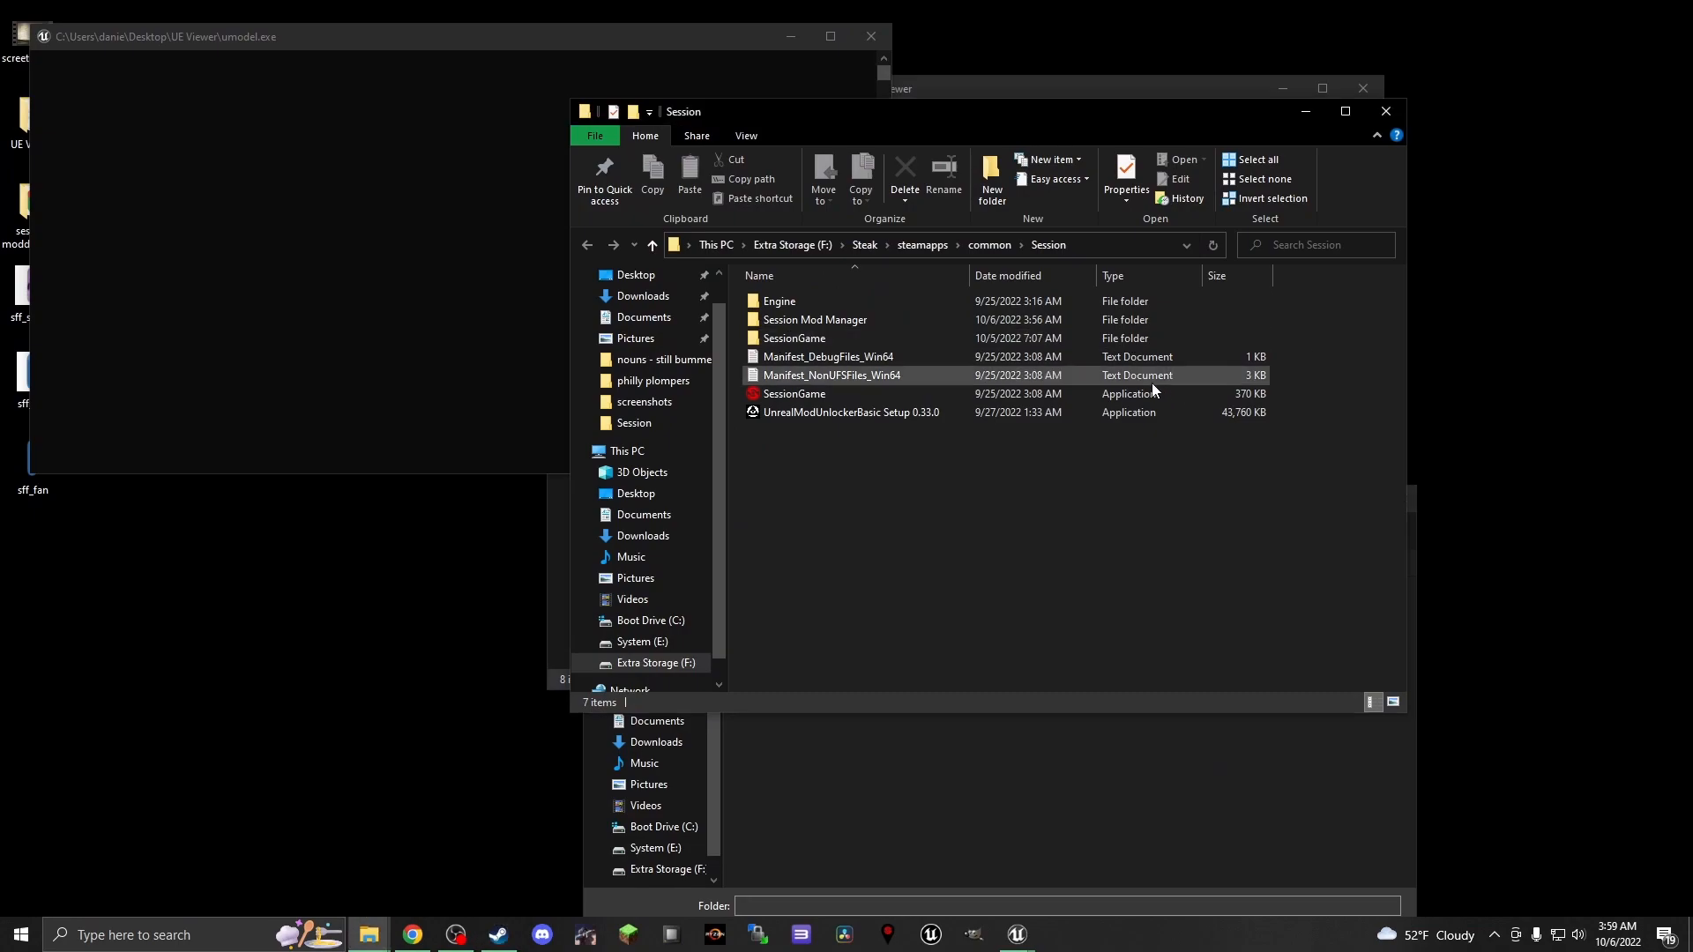
Trace the folder route from the Extra Storage (F:) drive through Steak, steamapps, common, Session and SessionGame to Content
{"action": "scroll", "coordinate": [660, 596], "scroll_direction": "down", "scroll_amount": 1}
{"action": "left_click", "coordinate": [657, 642]}
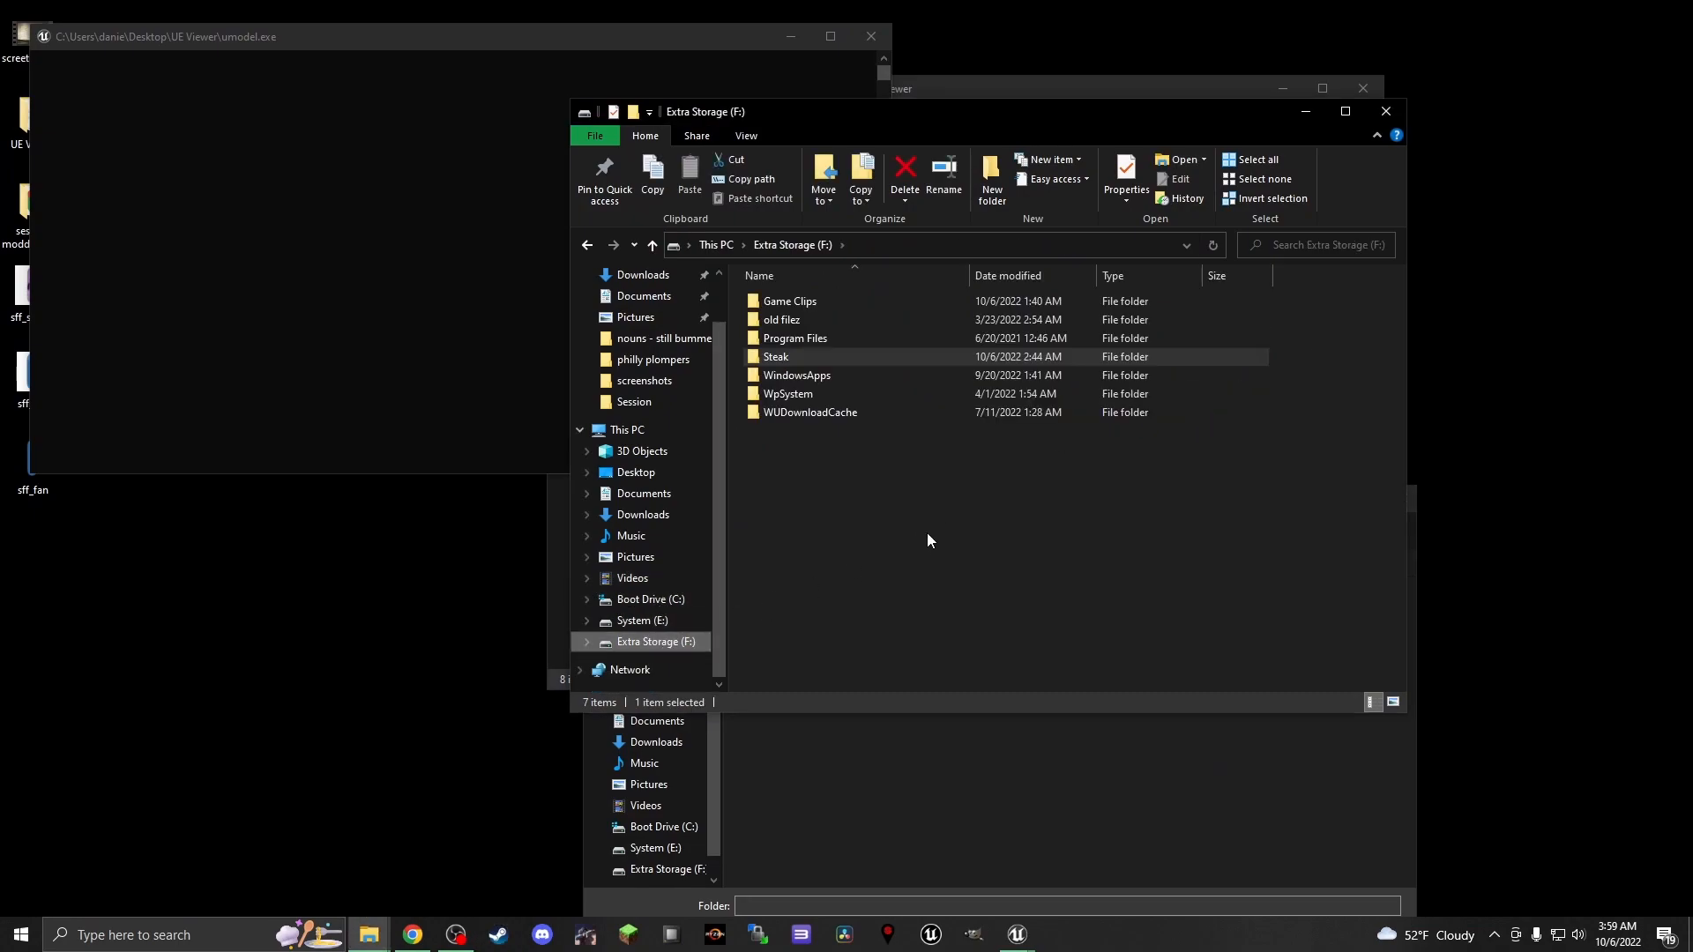
{"action": "double_click", "coordinate": [793, 358]}
{"action": "double_click", "coordinate": [817, 300]}
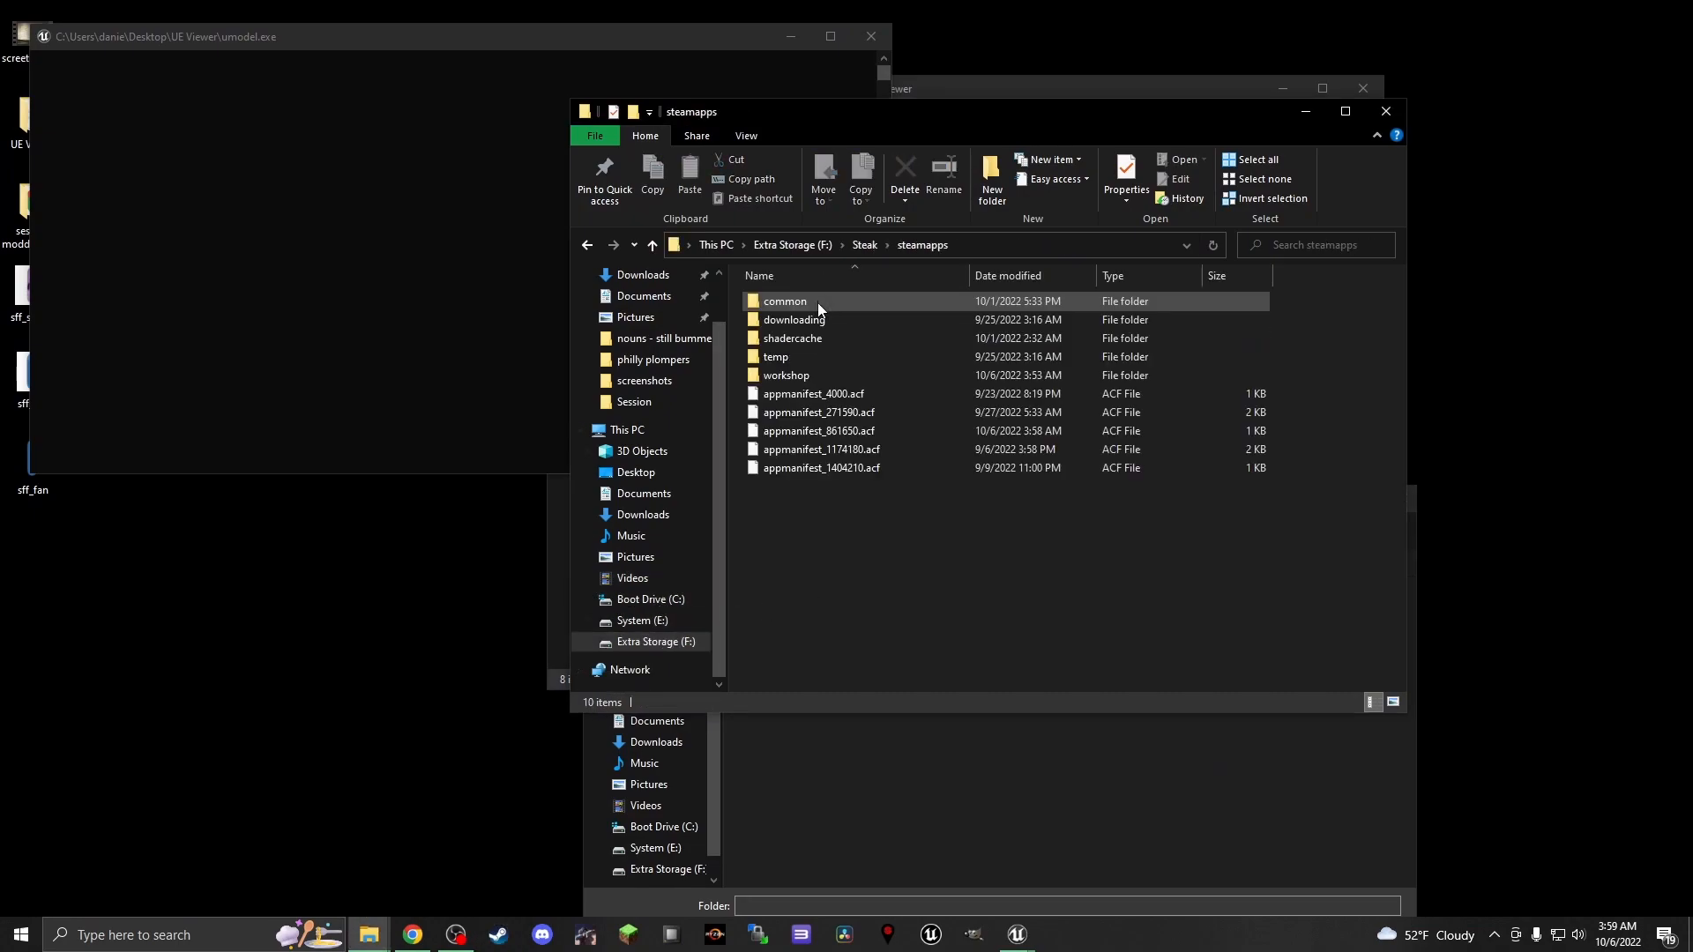
{"action": "double_click", "coordinate": [811, 301]}
{"action": "left_click", "coordinate": [797, 393]}
{"action": "double_click", "coordinate": [797, 393]}
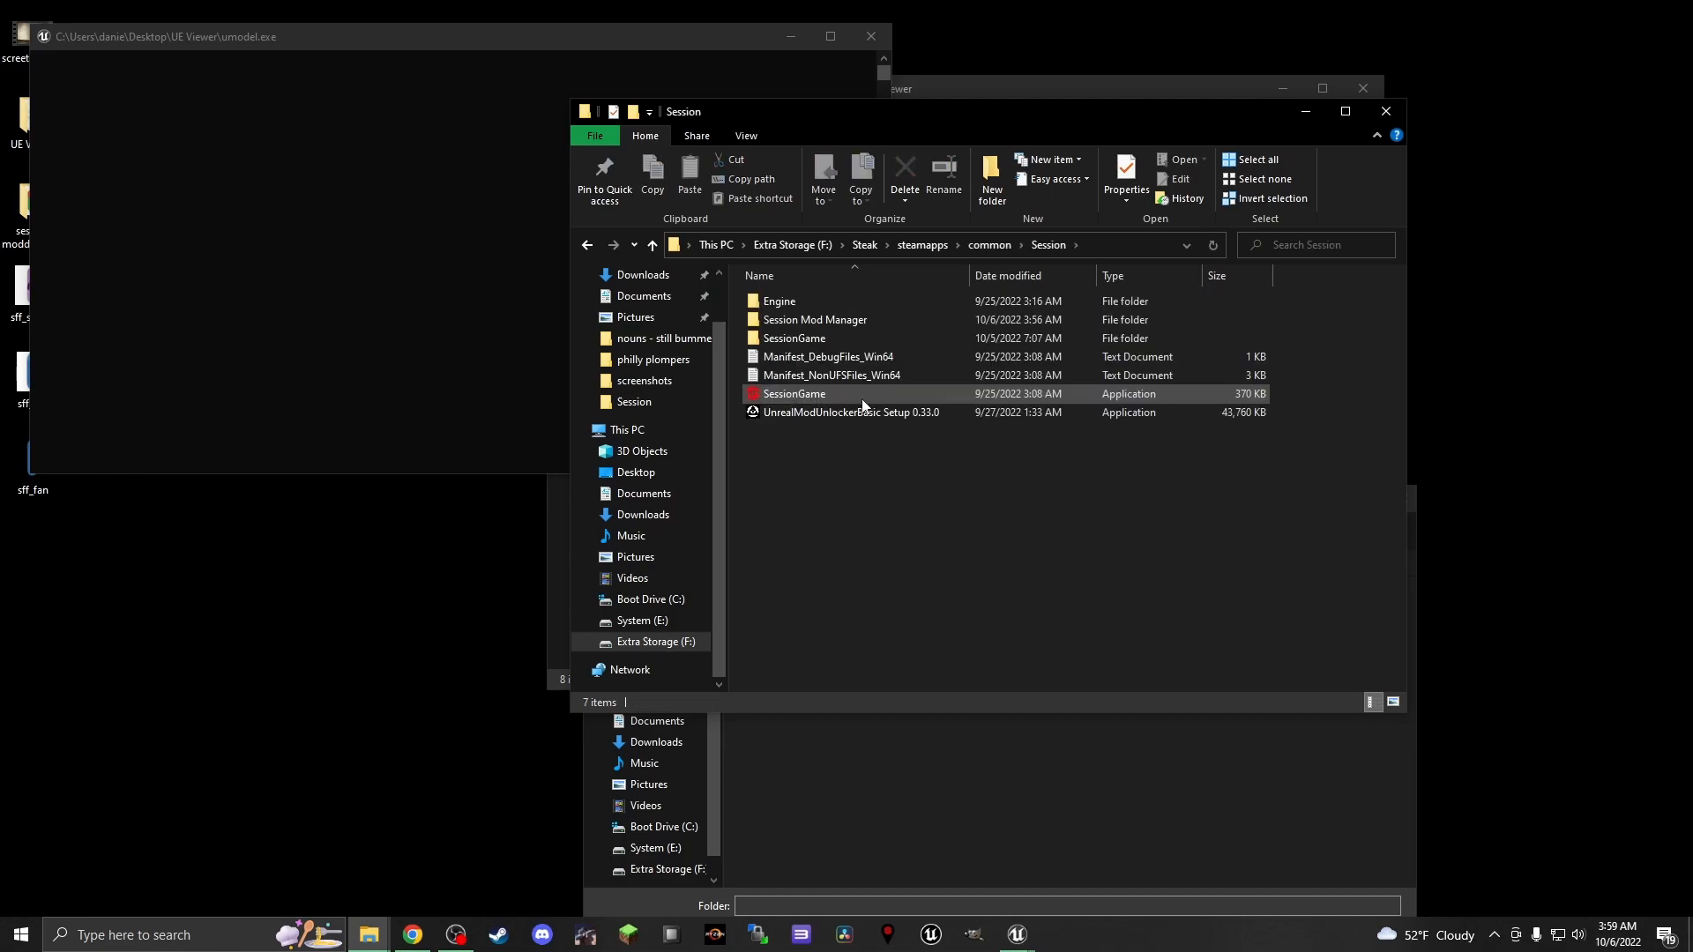
{"action": "double_click", "coordinate": [813, 337]}
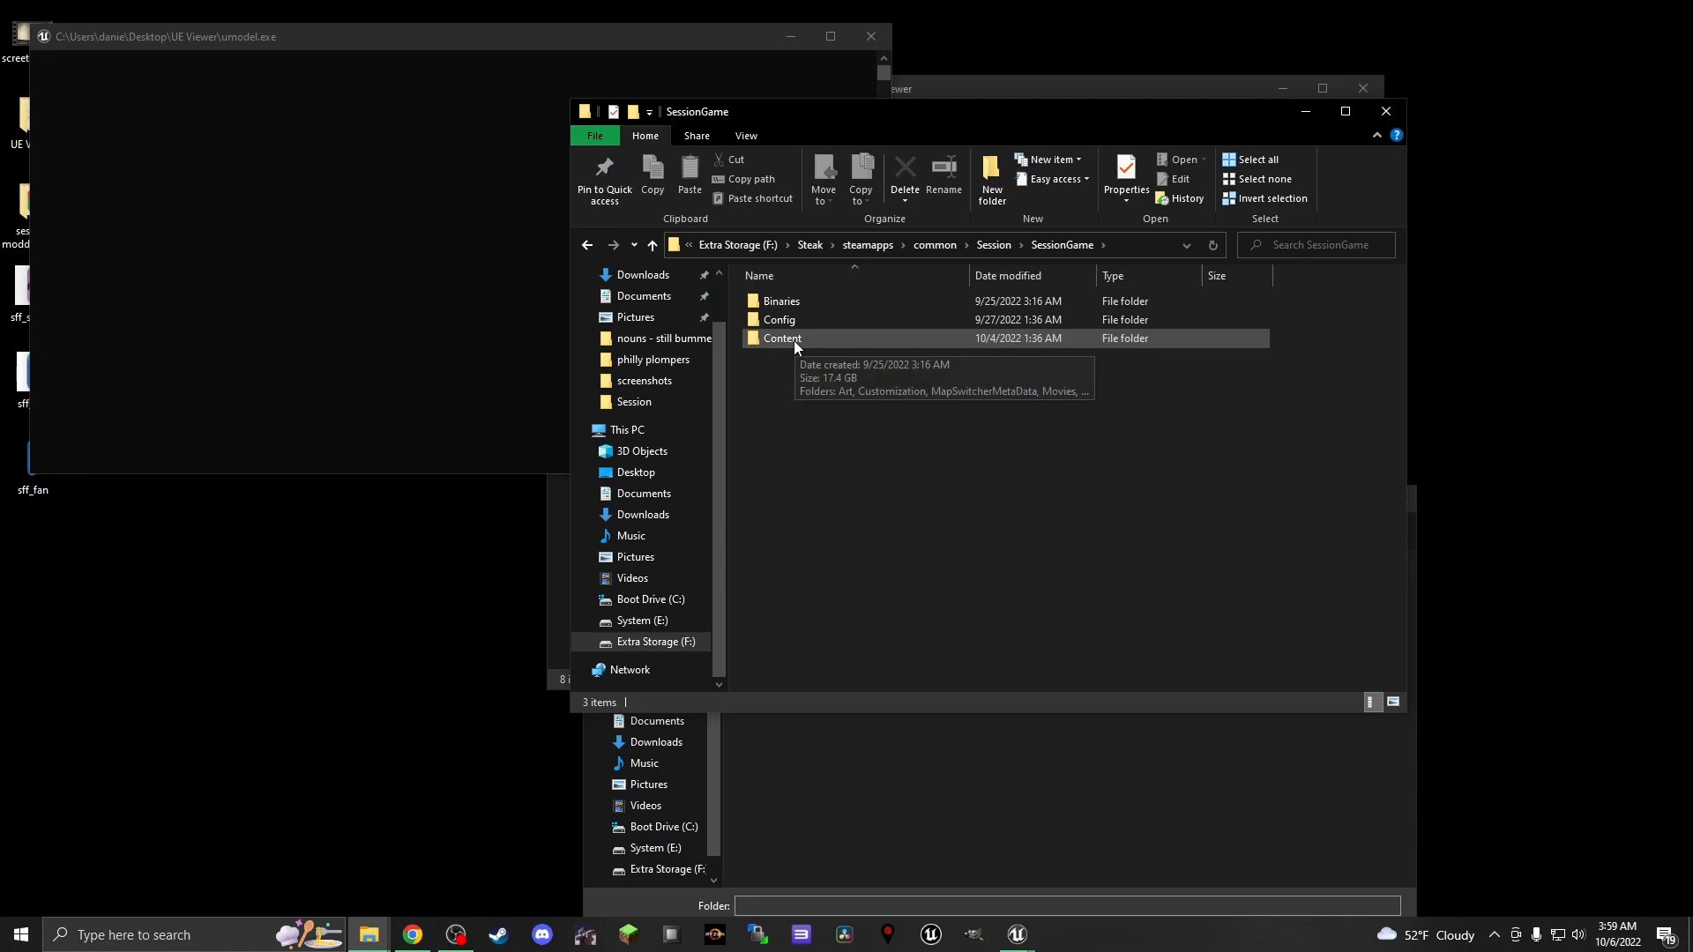
{"action": "left_click", "coordinate": [794, 341]}
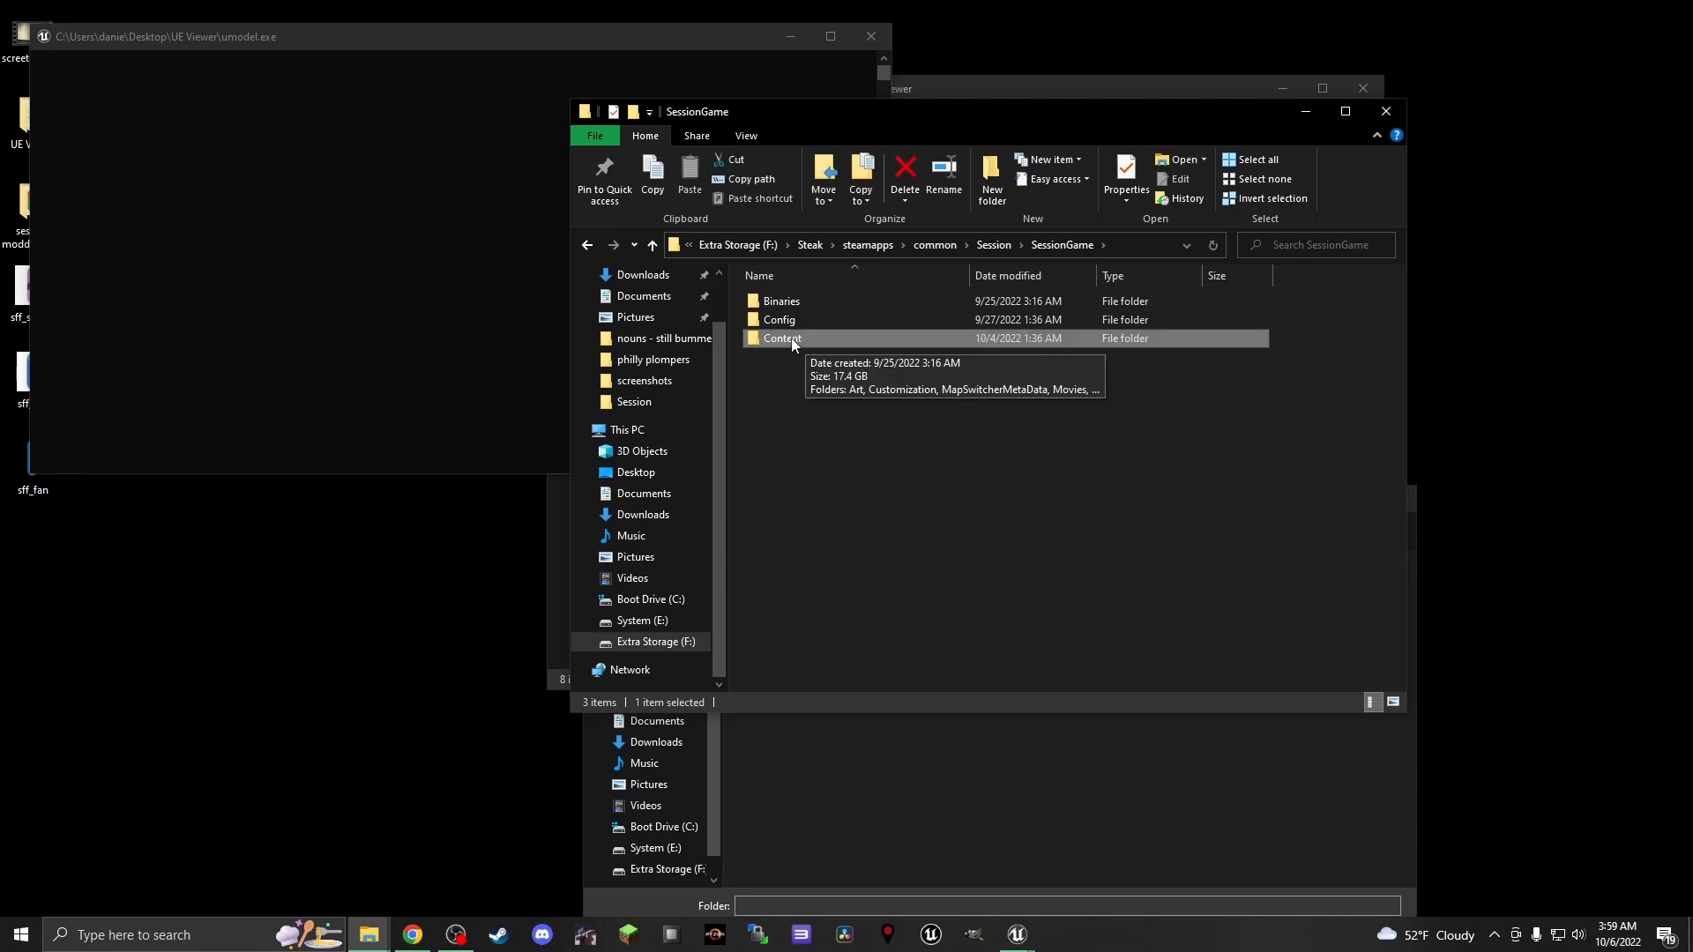
{"action": "left_click", "coordinate": [1386, 111]}
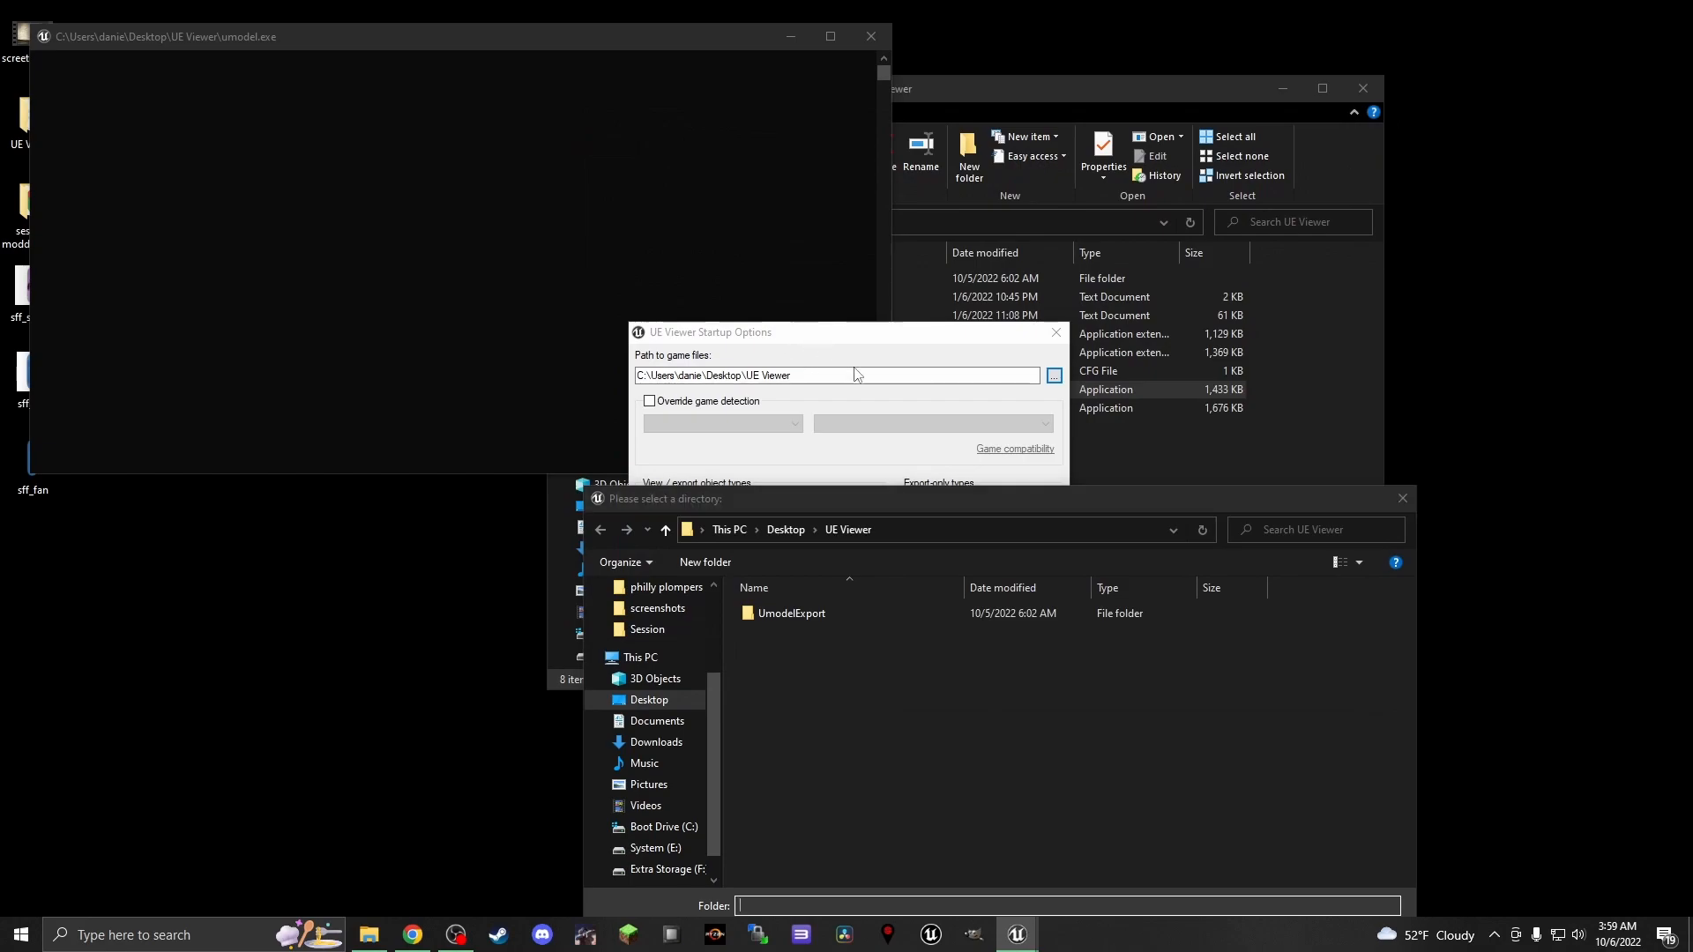
Set UE Viewer's path to game files to F:\Steak\steamapps\common\Session\SessionGame\Content and accept the startup options
{"action": "left_click_drag", "start_coordinate": [933, 500], "coordinate": [933, 453]}
{"action": "scroll", "coordinate": [677, 689], "scroll_direction": "down", "scroll_amount": 2}
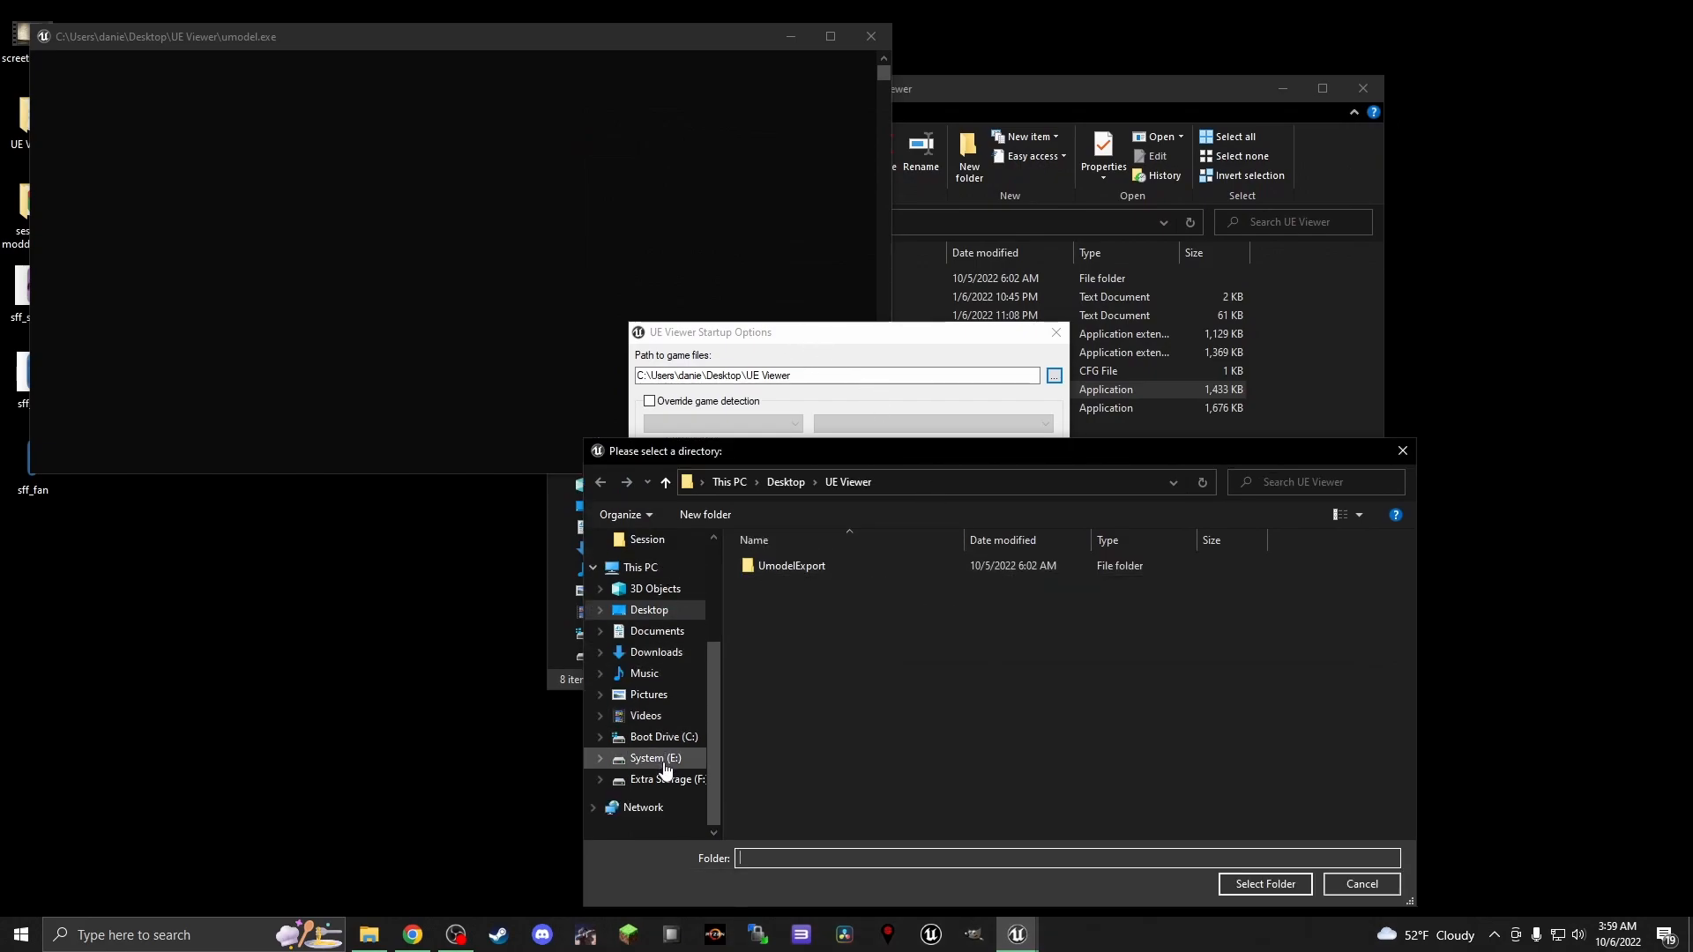
{"action": "left_click", "coordinate": [665, 779]}
{"action": "left_click", "coordinate": [801, 623]}
{"action": "double_click", "coordinate": [800, 623]}
{"action": "double_click", "coordinate": [797, 568]}
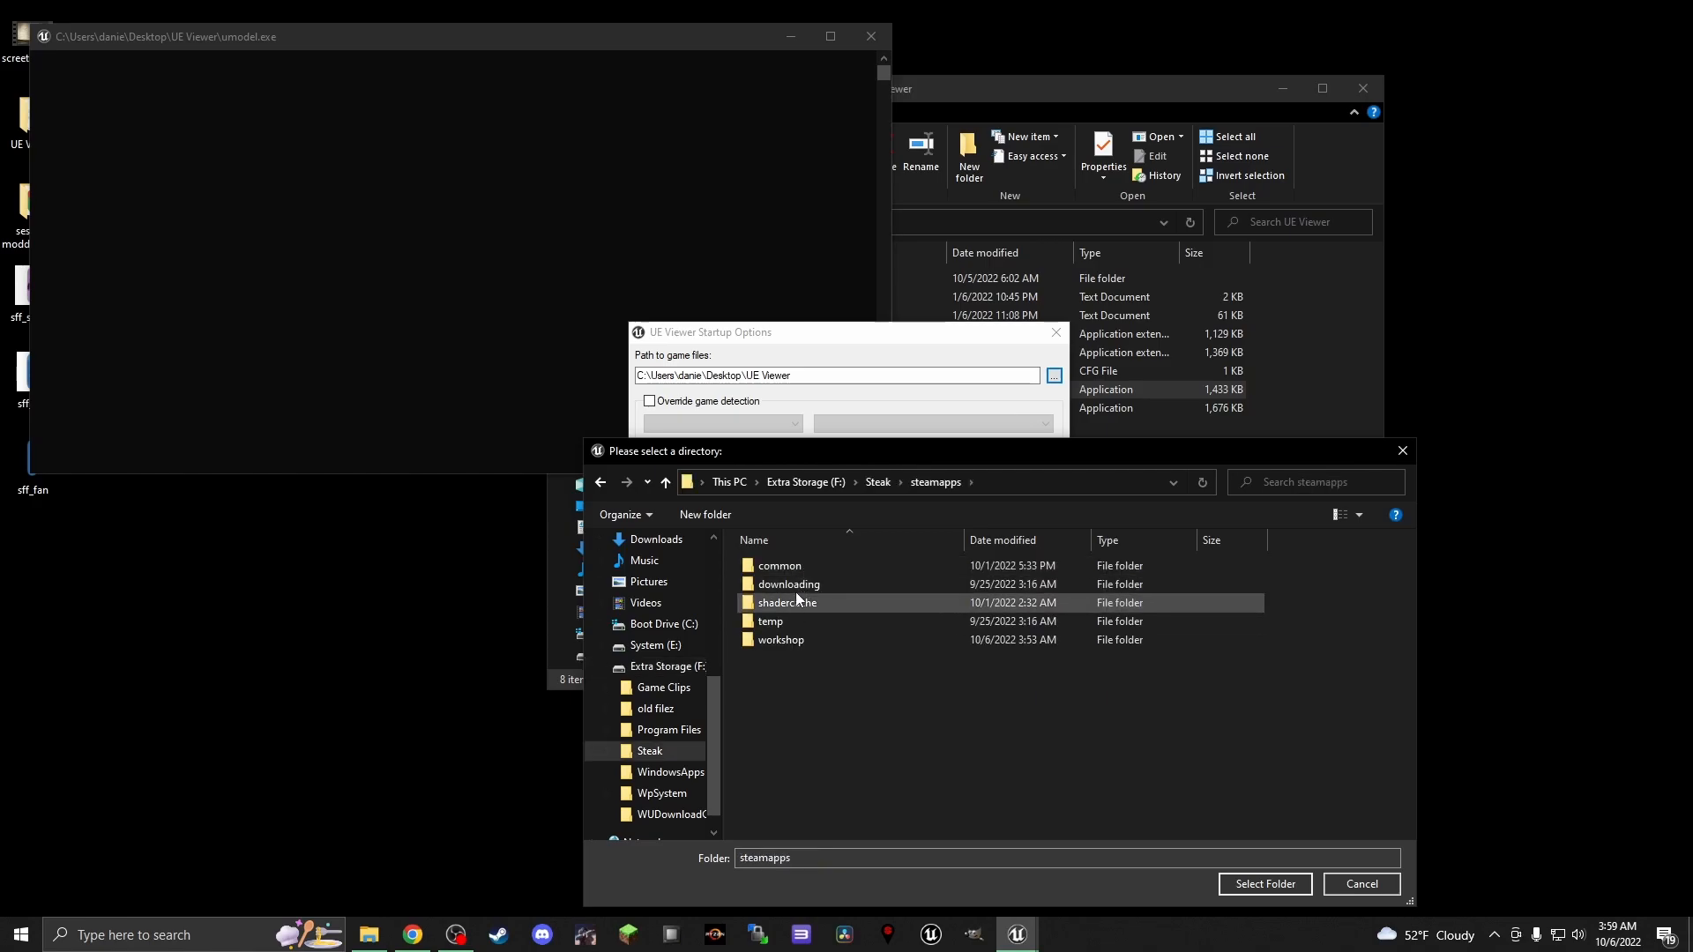
{"action": "double_click", "coordinate": [799, 569]}
{"action": "double_click", "coordinate": [803, 656]}
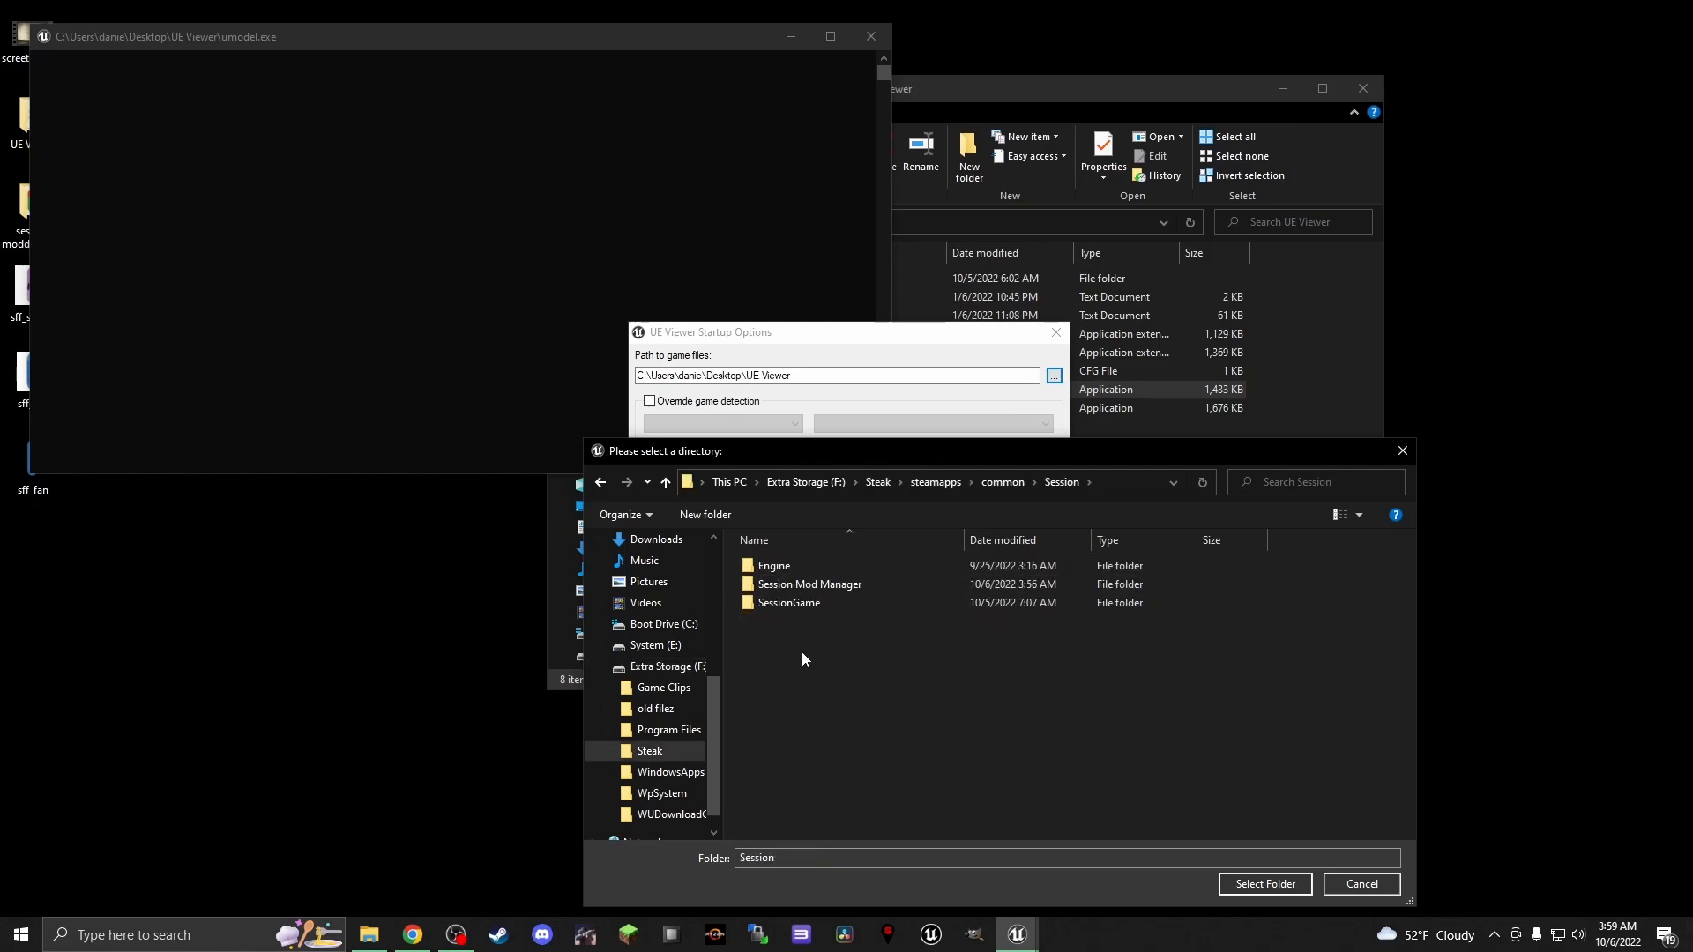
{"action": "double_click", "coordinate": [790, 603]}
{"action": "left_click", "coordinate": [790, 603]}
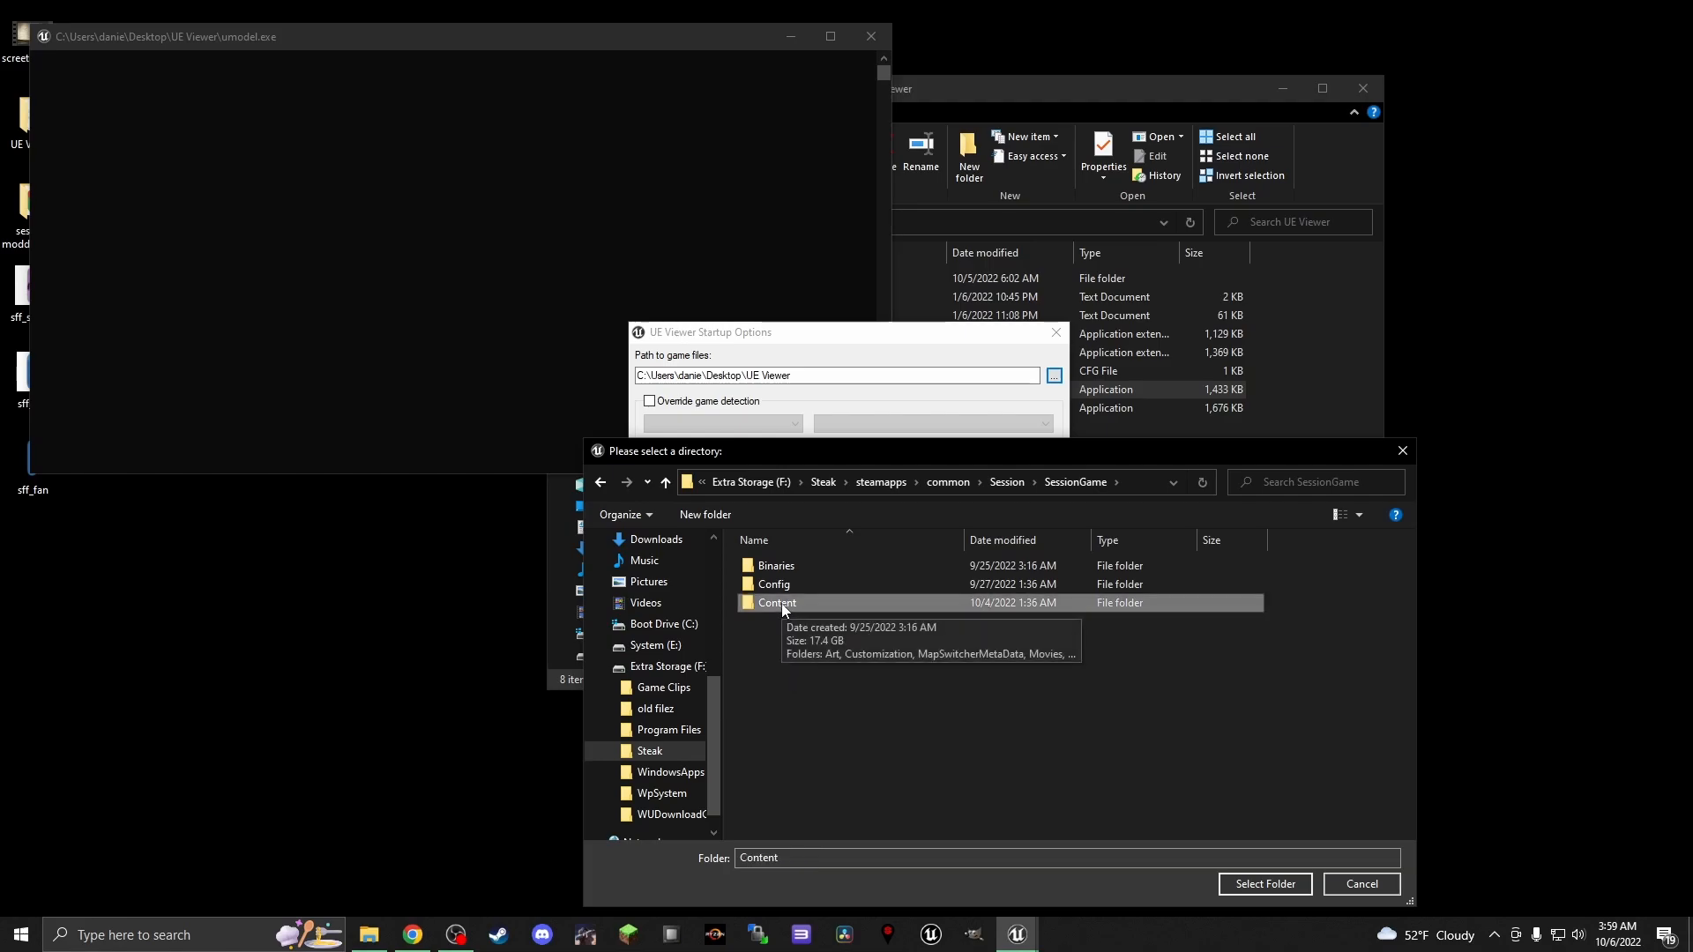
{"action": "left_click", "coordinate": [1248, 881]}
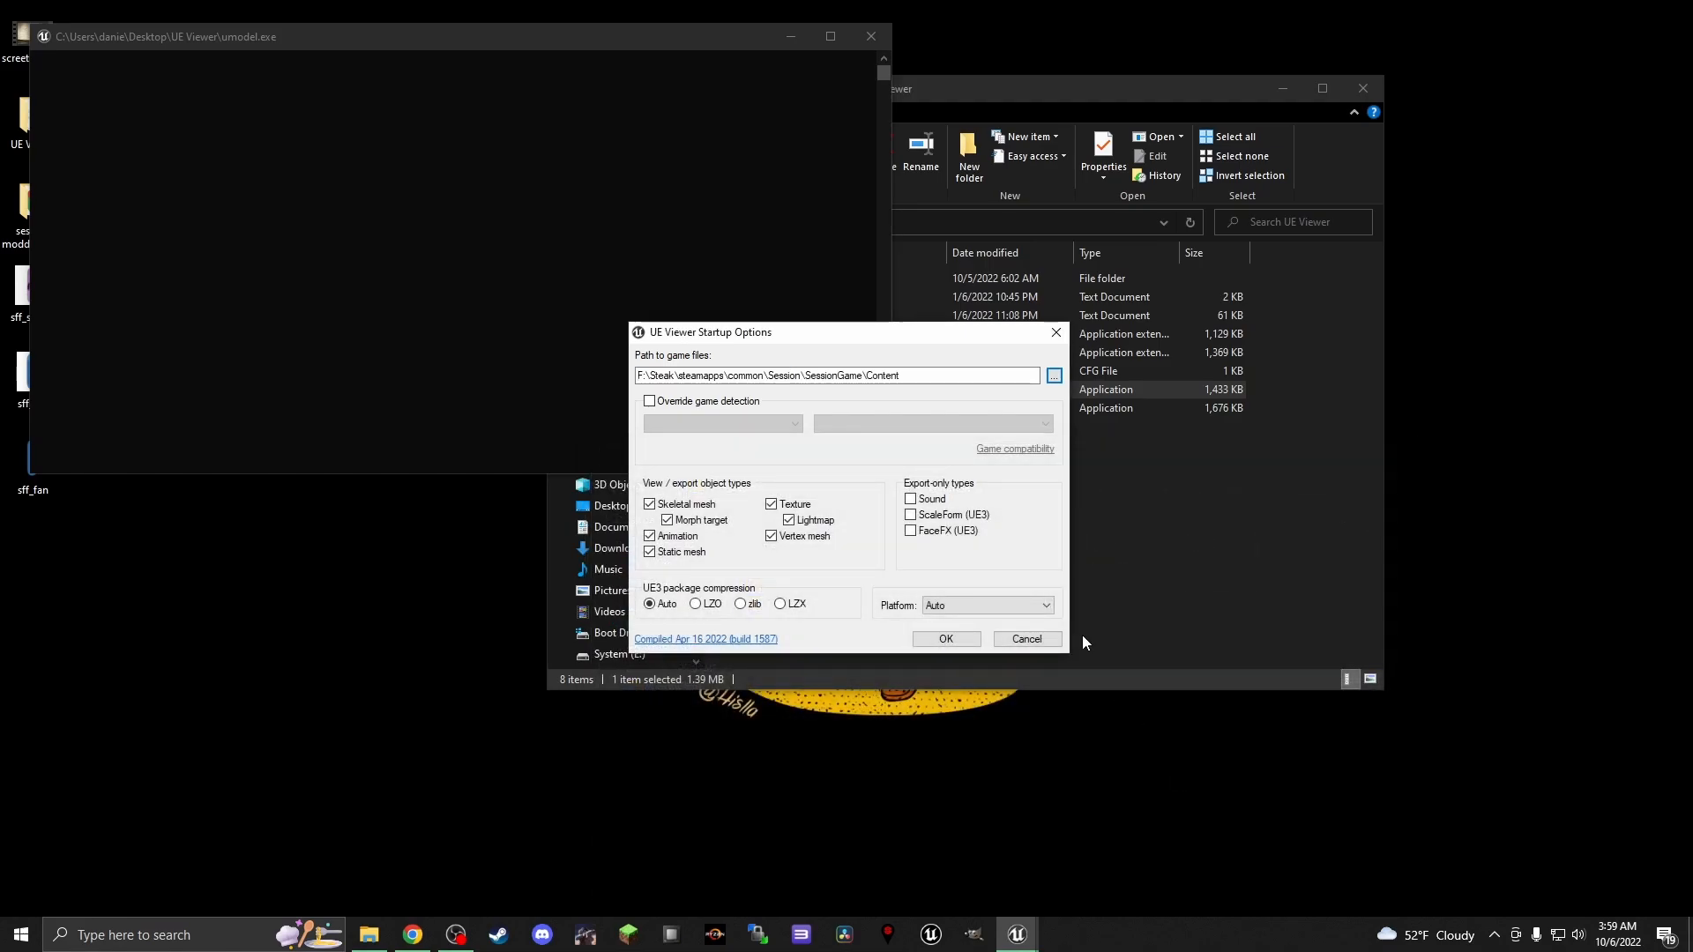
{"action": "left_click", "coordinate": [946, 639]}
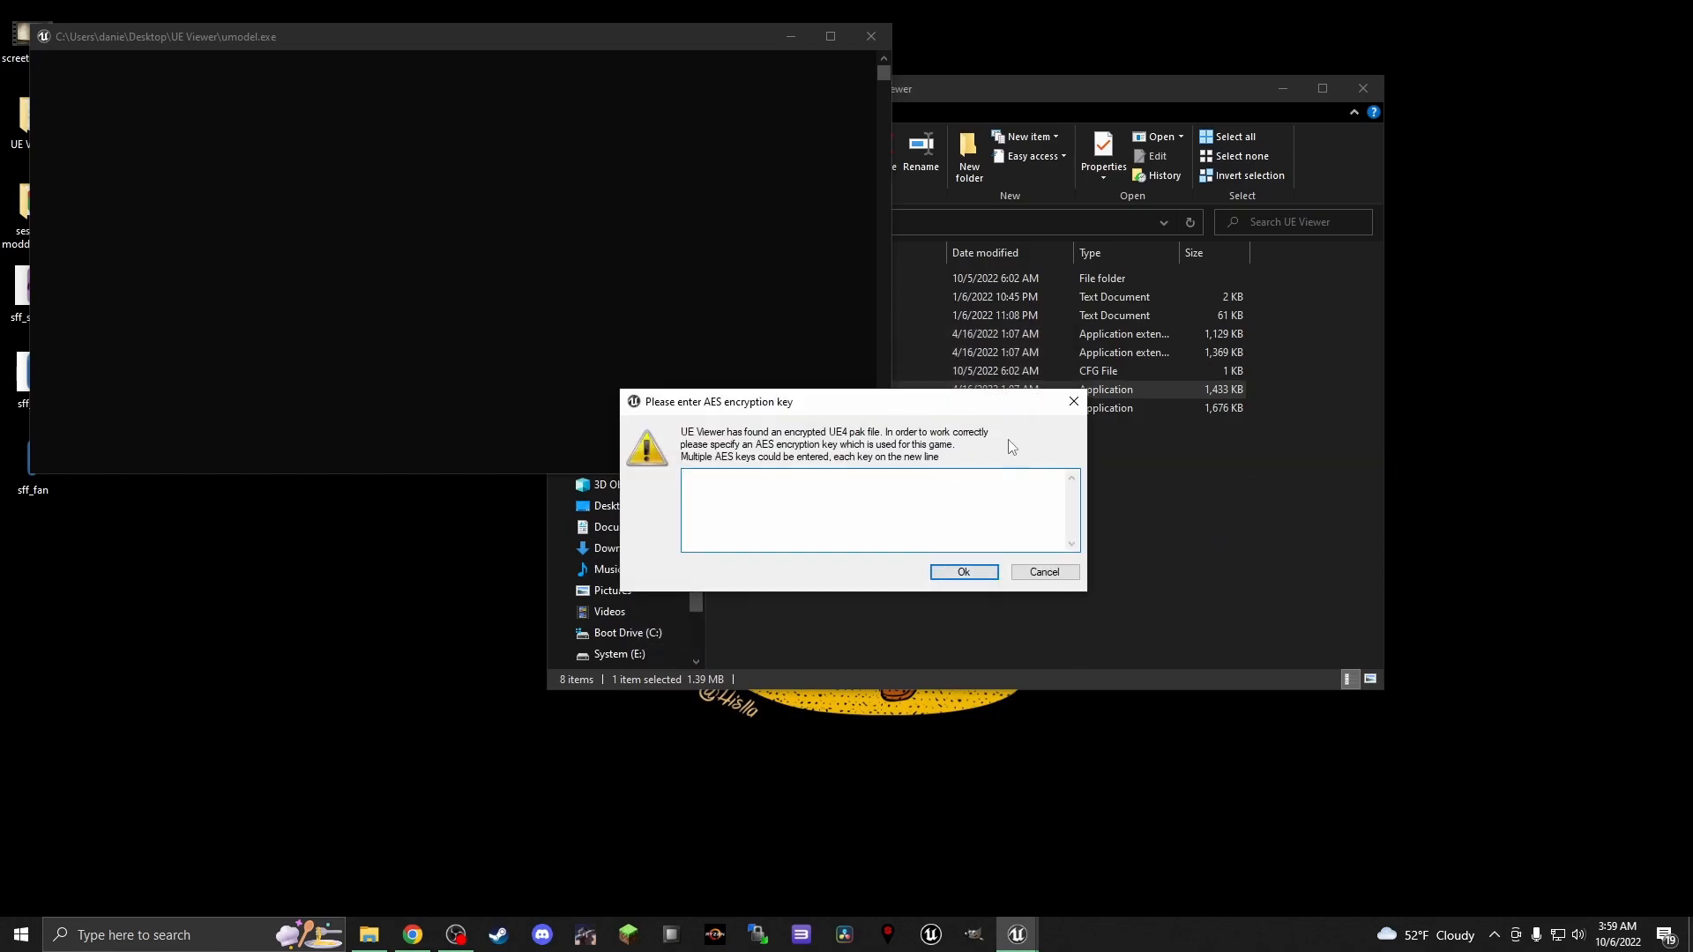
Switch to Chrome and copy the AES encryption key from Step 1 of the Session Texture mods Tutorial document
{"action": "left_click", "coordinate": [412, 935]}
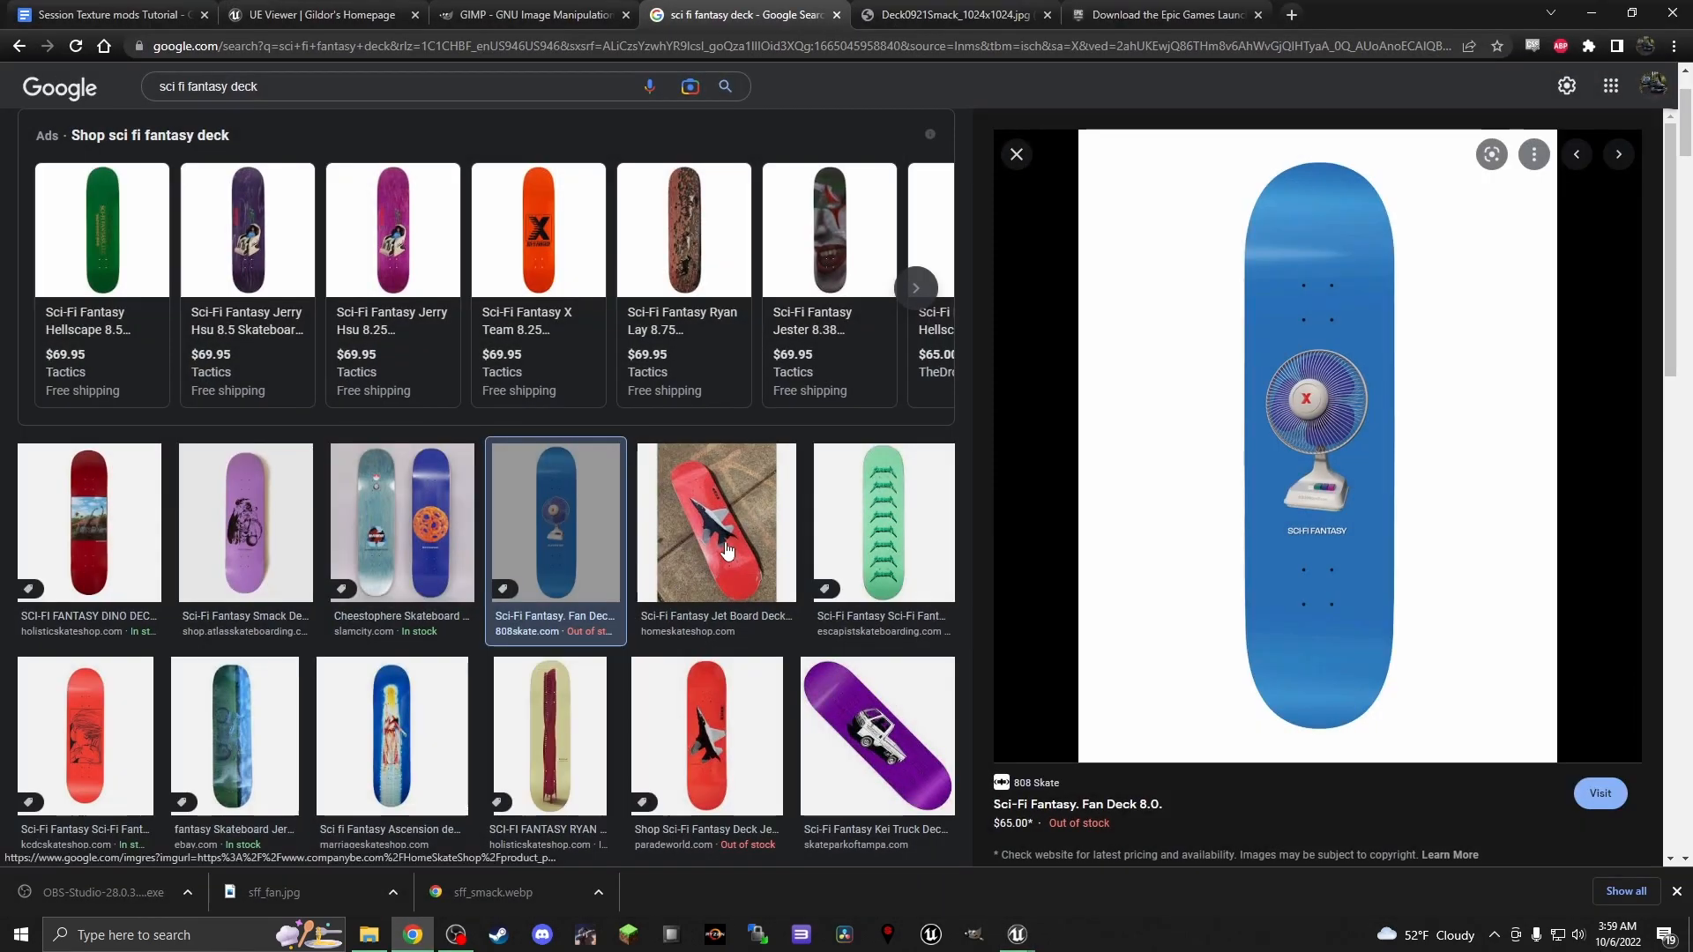
{"action": "left_click", "coordinate": [111, 14]}
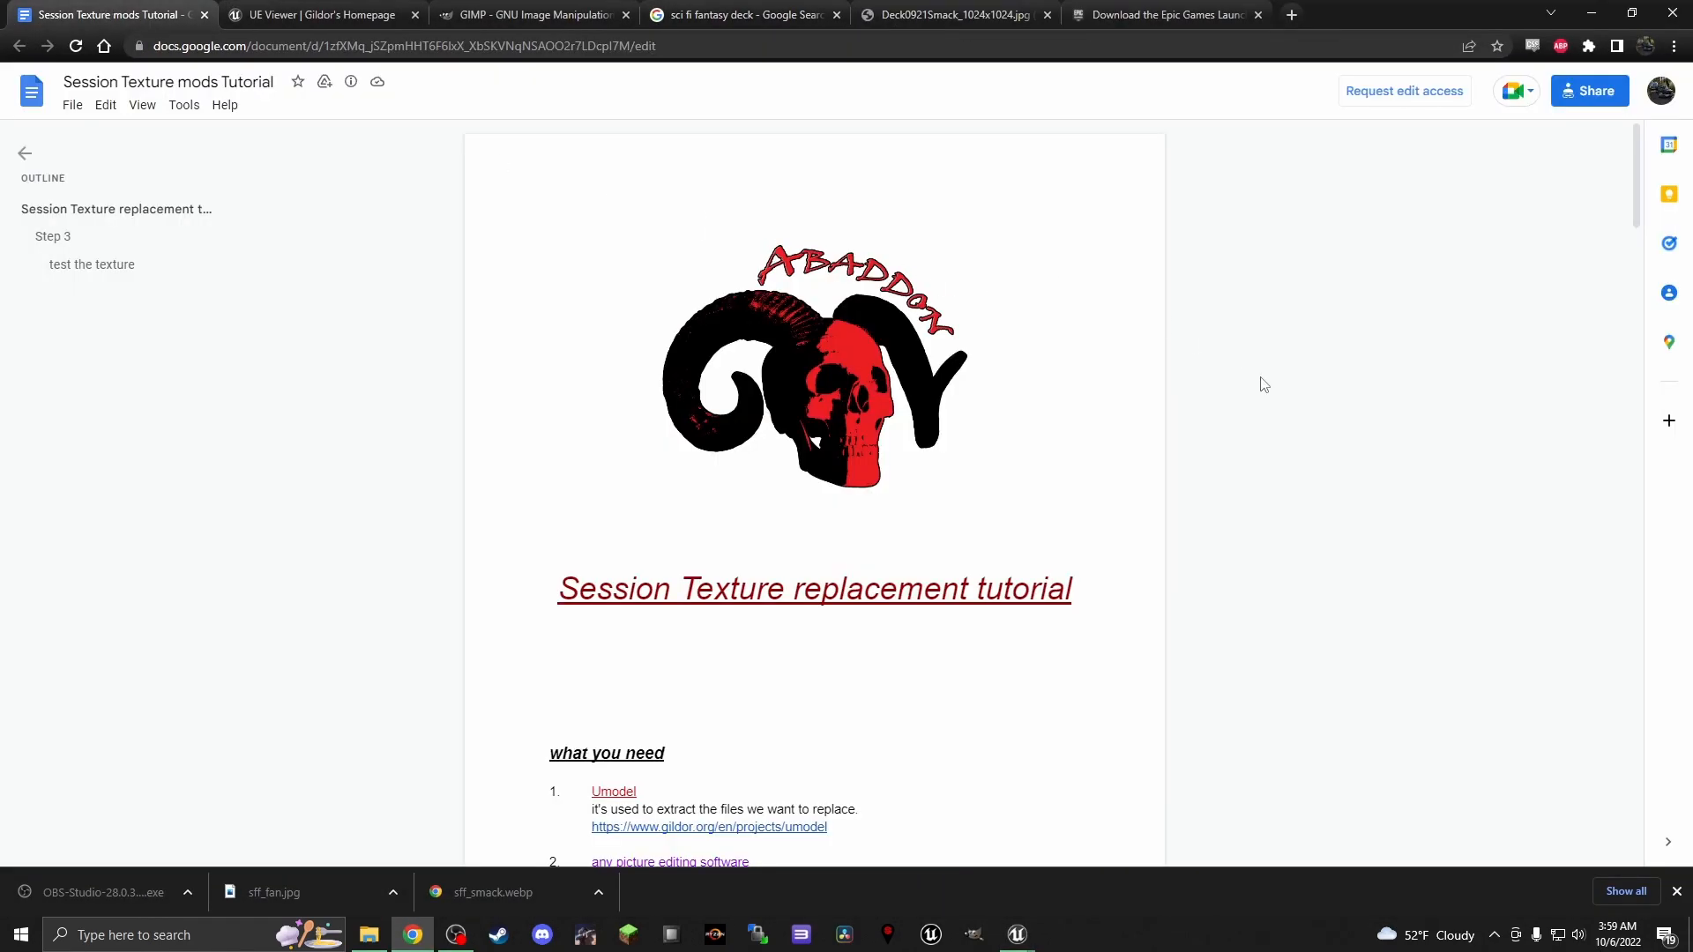
{"action": "scroll", "coordinate": [1234, 381], "scroll_direction": "down", "scroll_amount": 9}
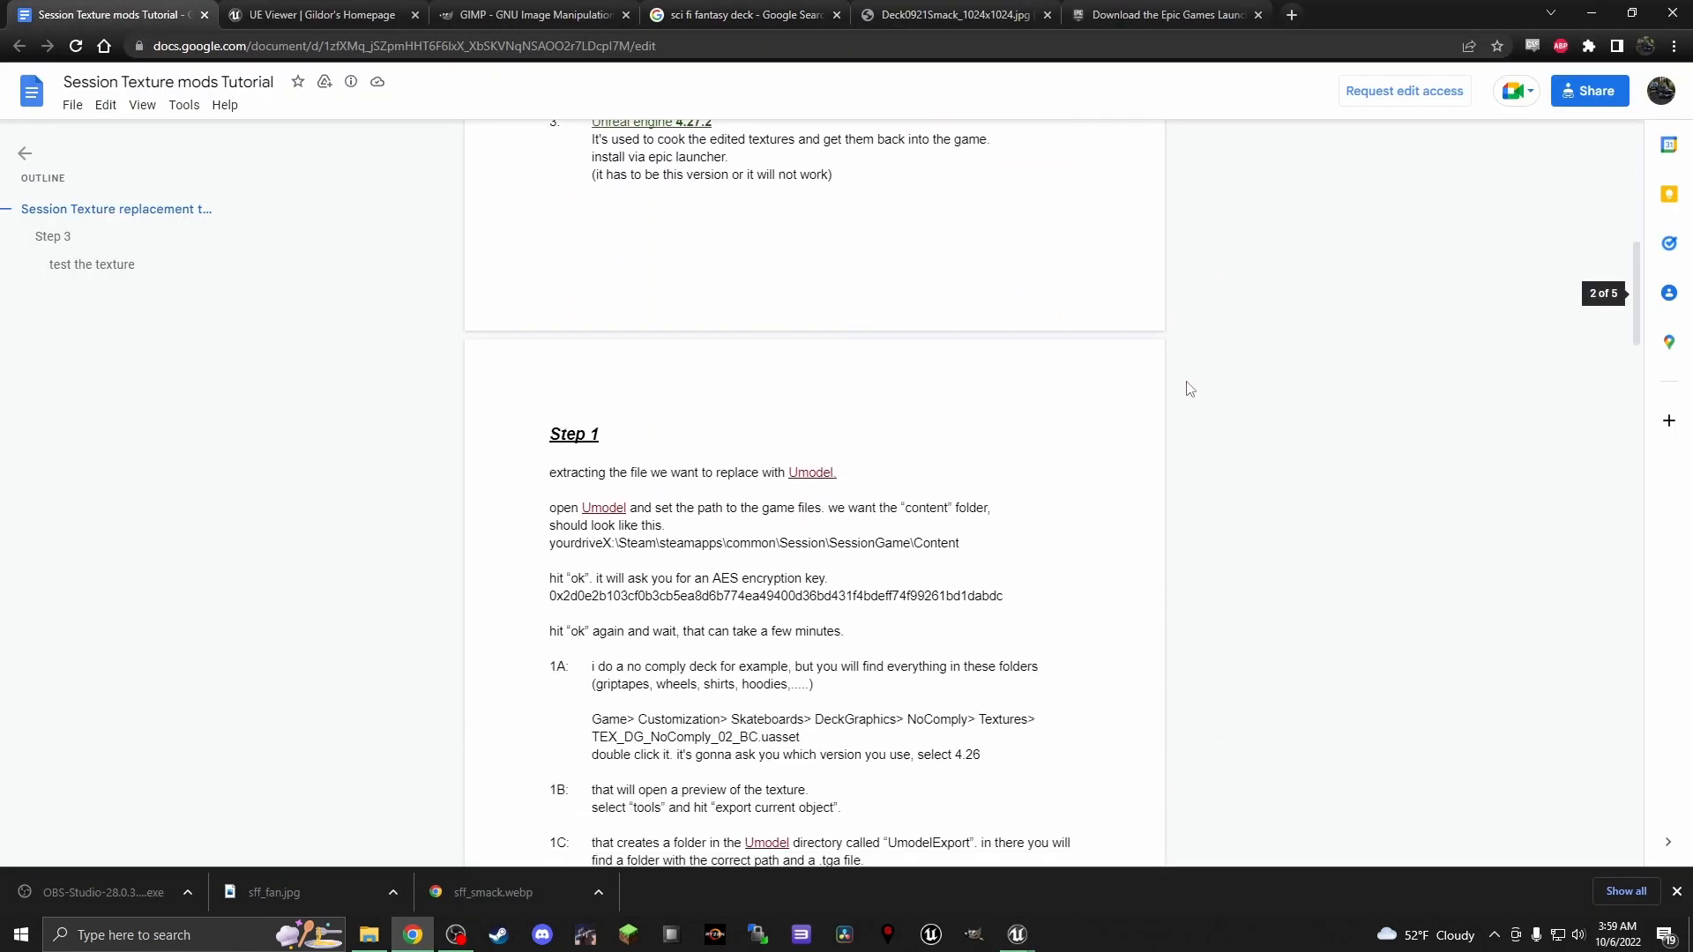
{"action": "double_click", "coordinate": [915, 599]}
{"action": "right_click", "coordinate": [904, 594]}
{"action": "left_click", "coordinate": [933, 609]}
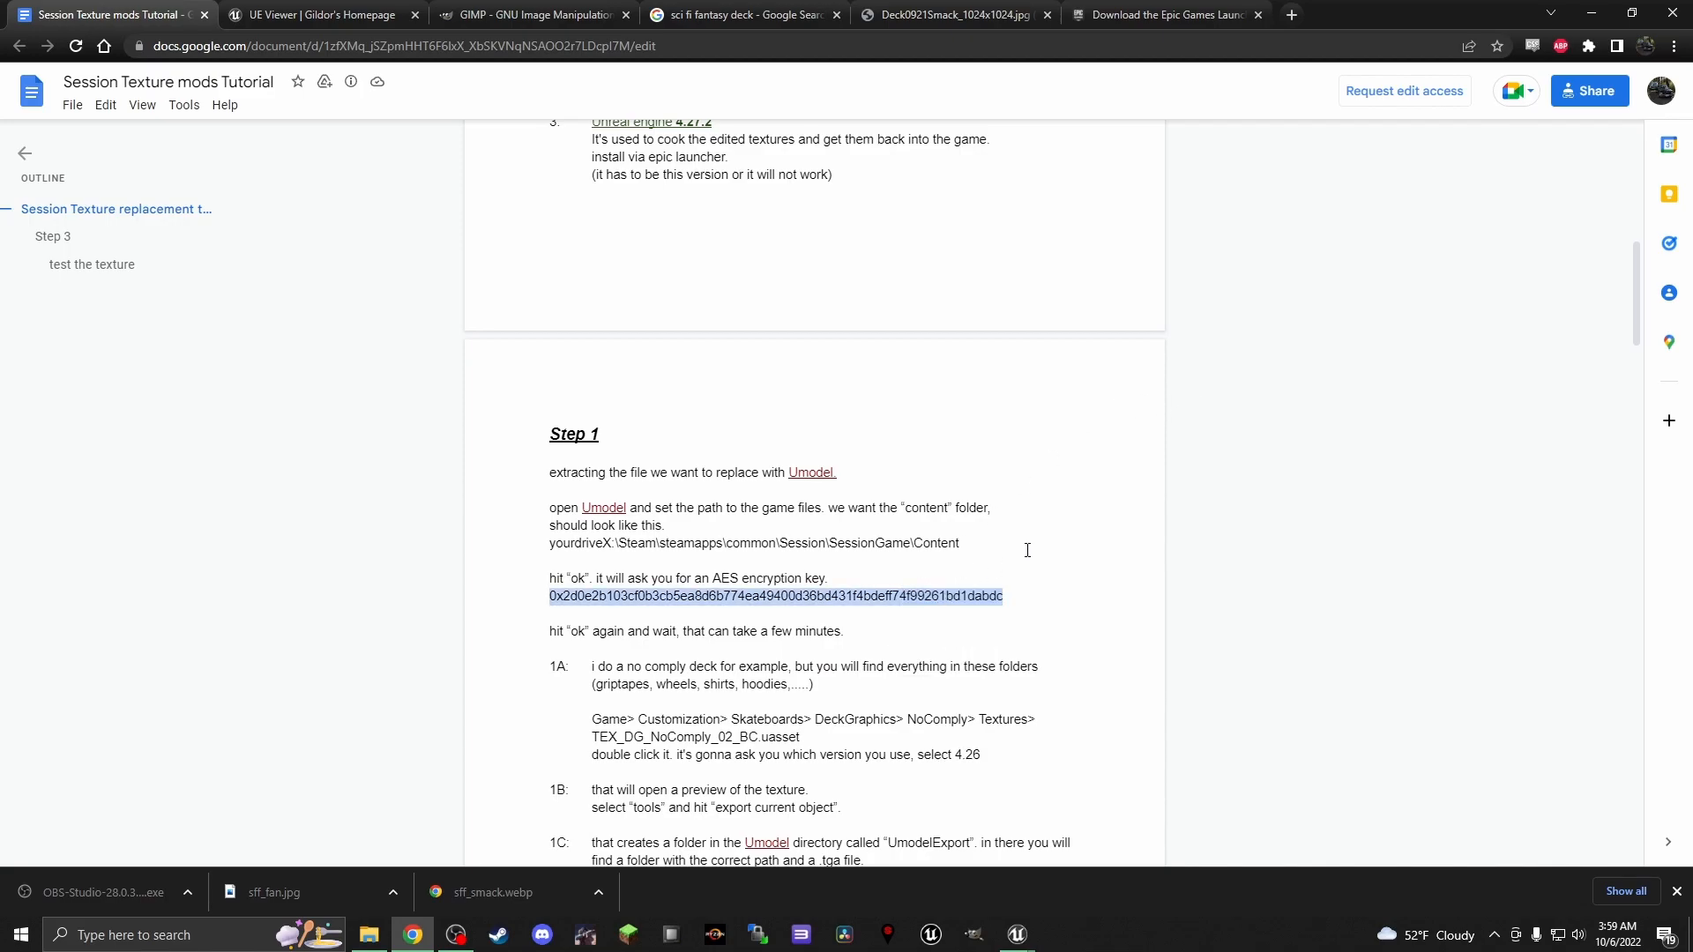
Return to UE Viewer, paste the AES encryption key into its prompt, and load the game packages
{"action": "key", "text": "alt"}
{"action": "left_click", "coordinate": [1591, 13]}
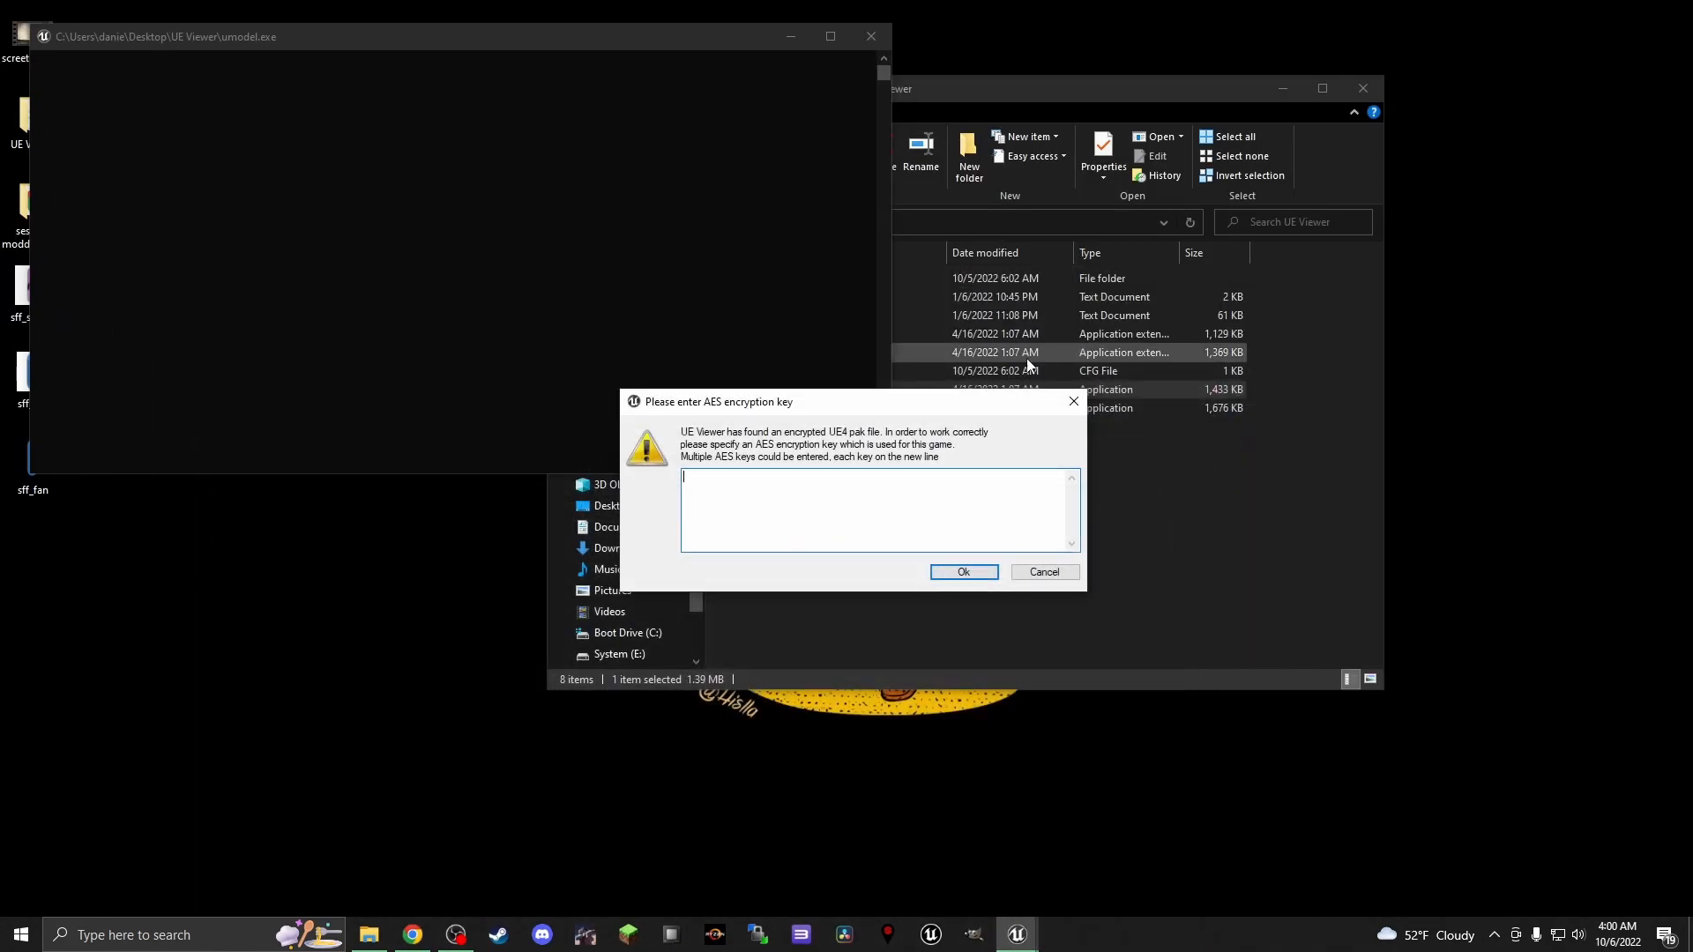
{"action": "key", "text": "ctrl+v"}
{"action": "left_click", "coordinate": [963, 572]}
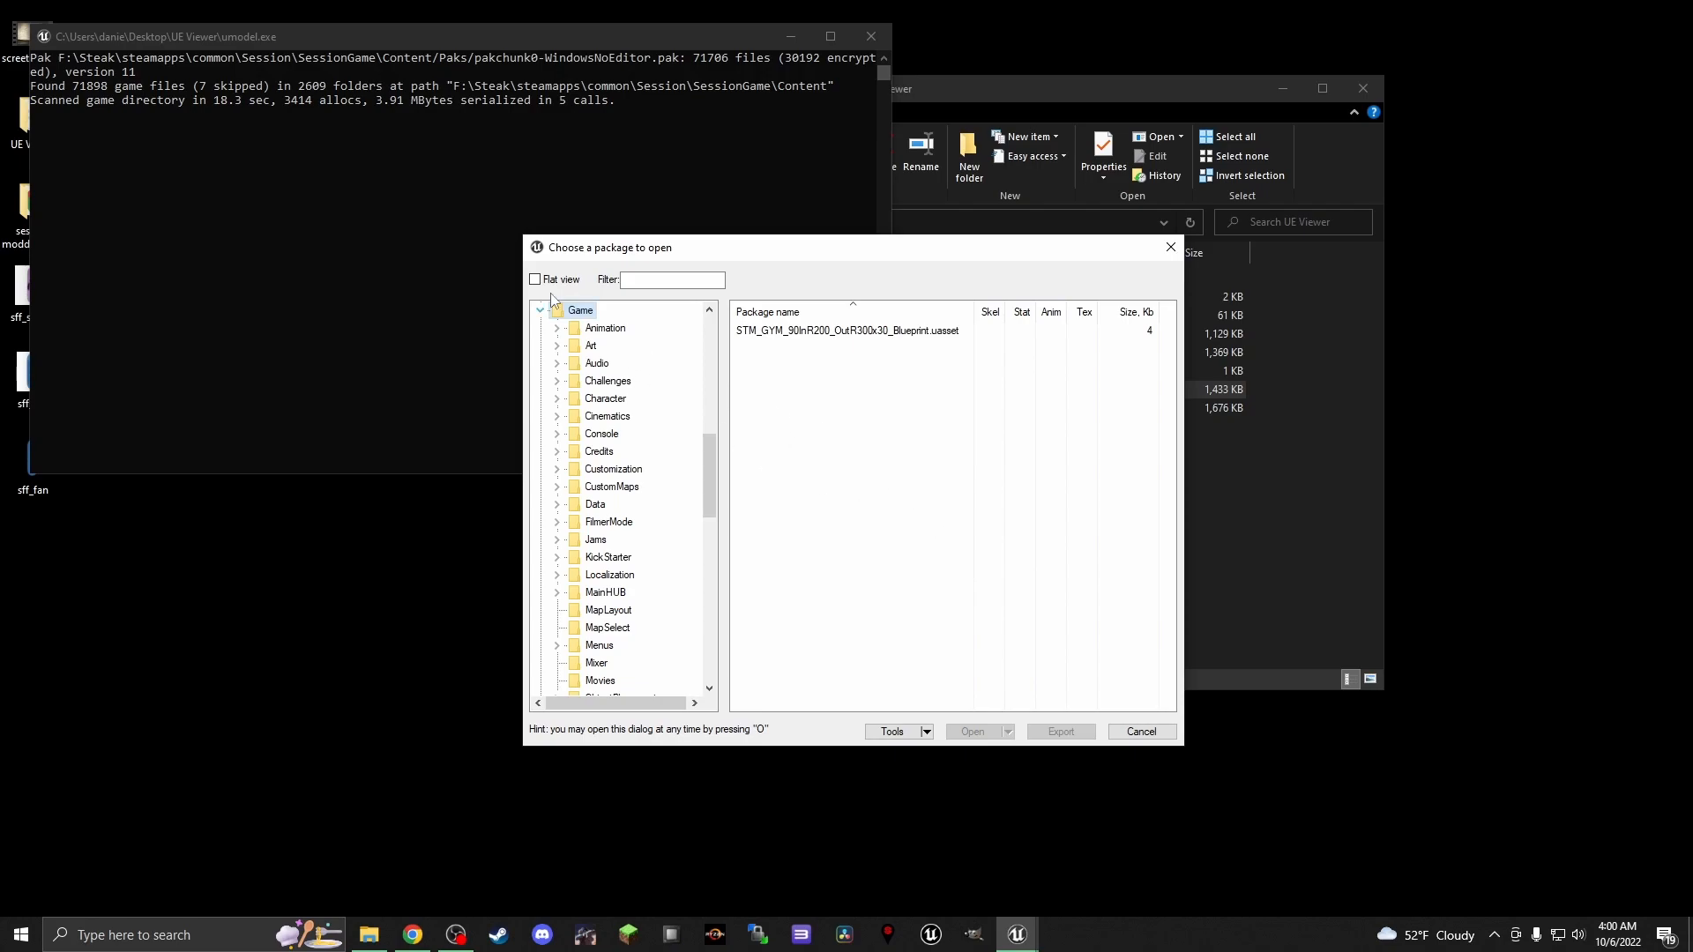
Browse to Game > Customization > Skateboards > DeckGraphics > Almost > Textures and open the package TEX_DG_Almost_Most_Royal.uasset
{"action": "left_click", "coordinate": [556, 470]}
{"action": "left_click", "coordinate": [574, 539]}
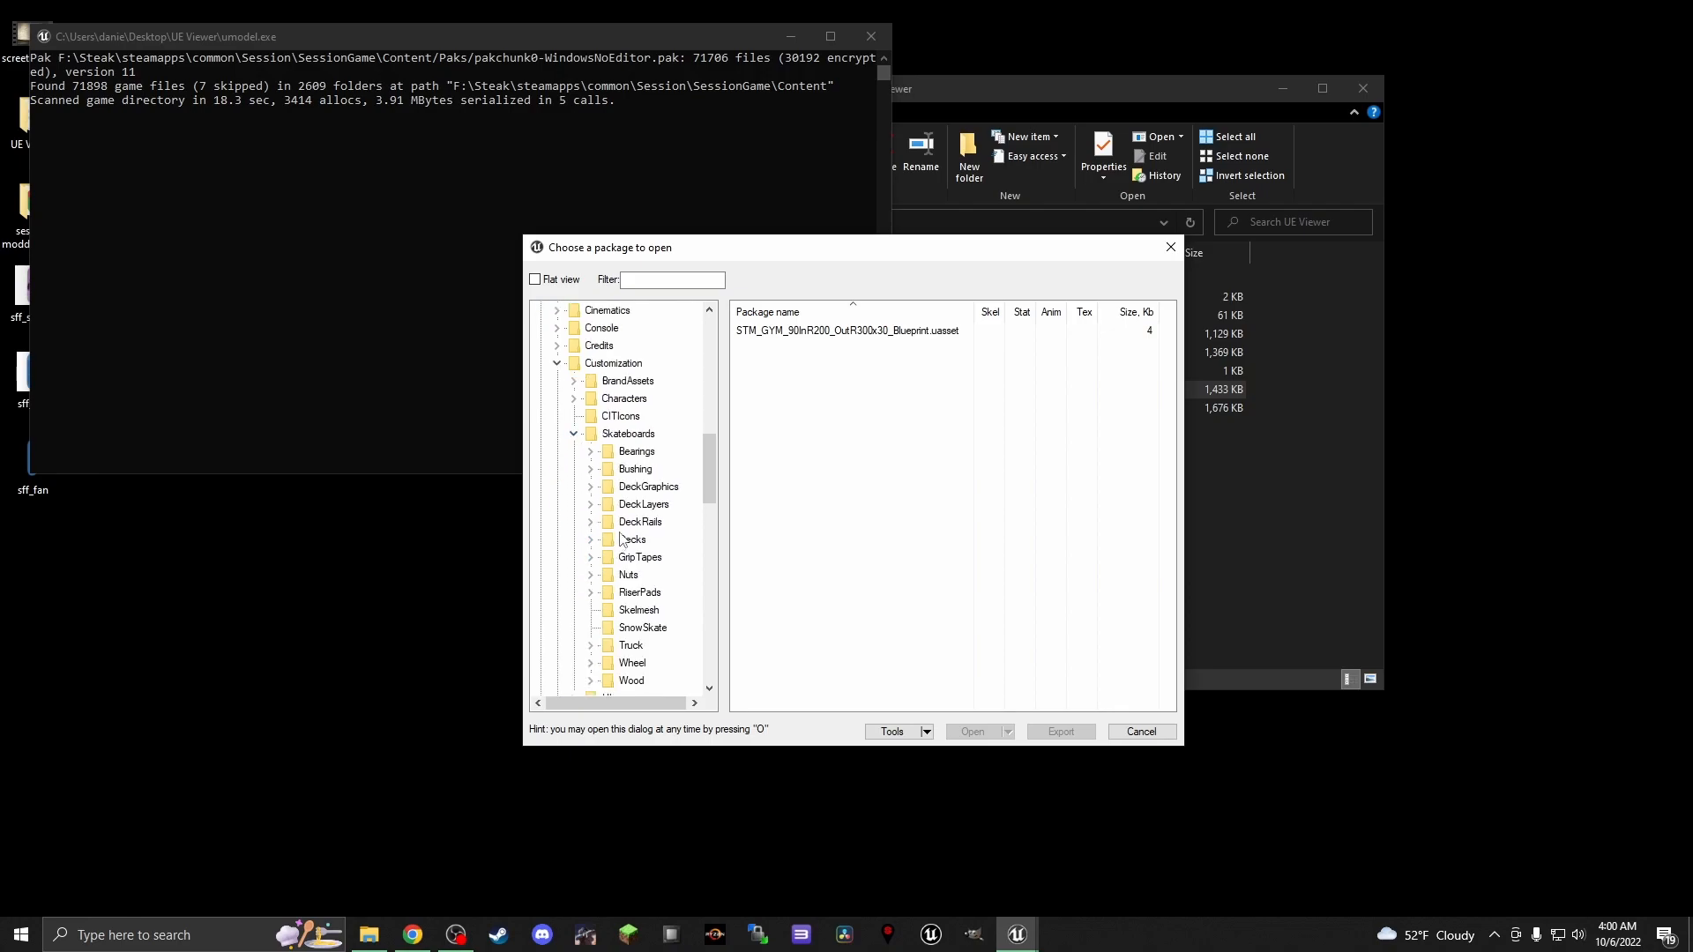
{"action": "left_click", "coordinate": [589, 487]}
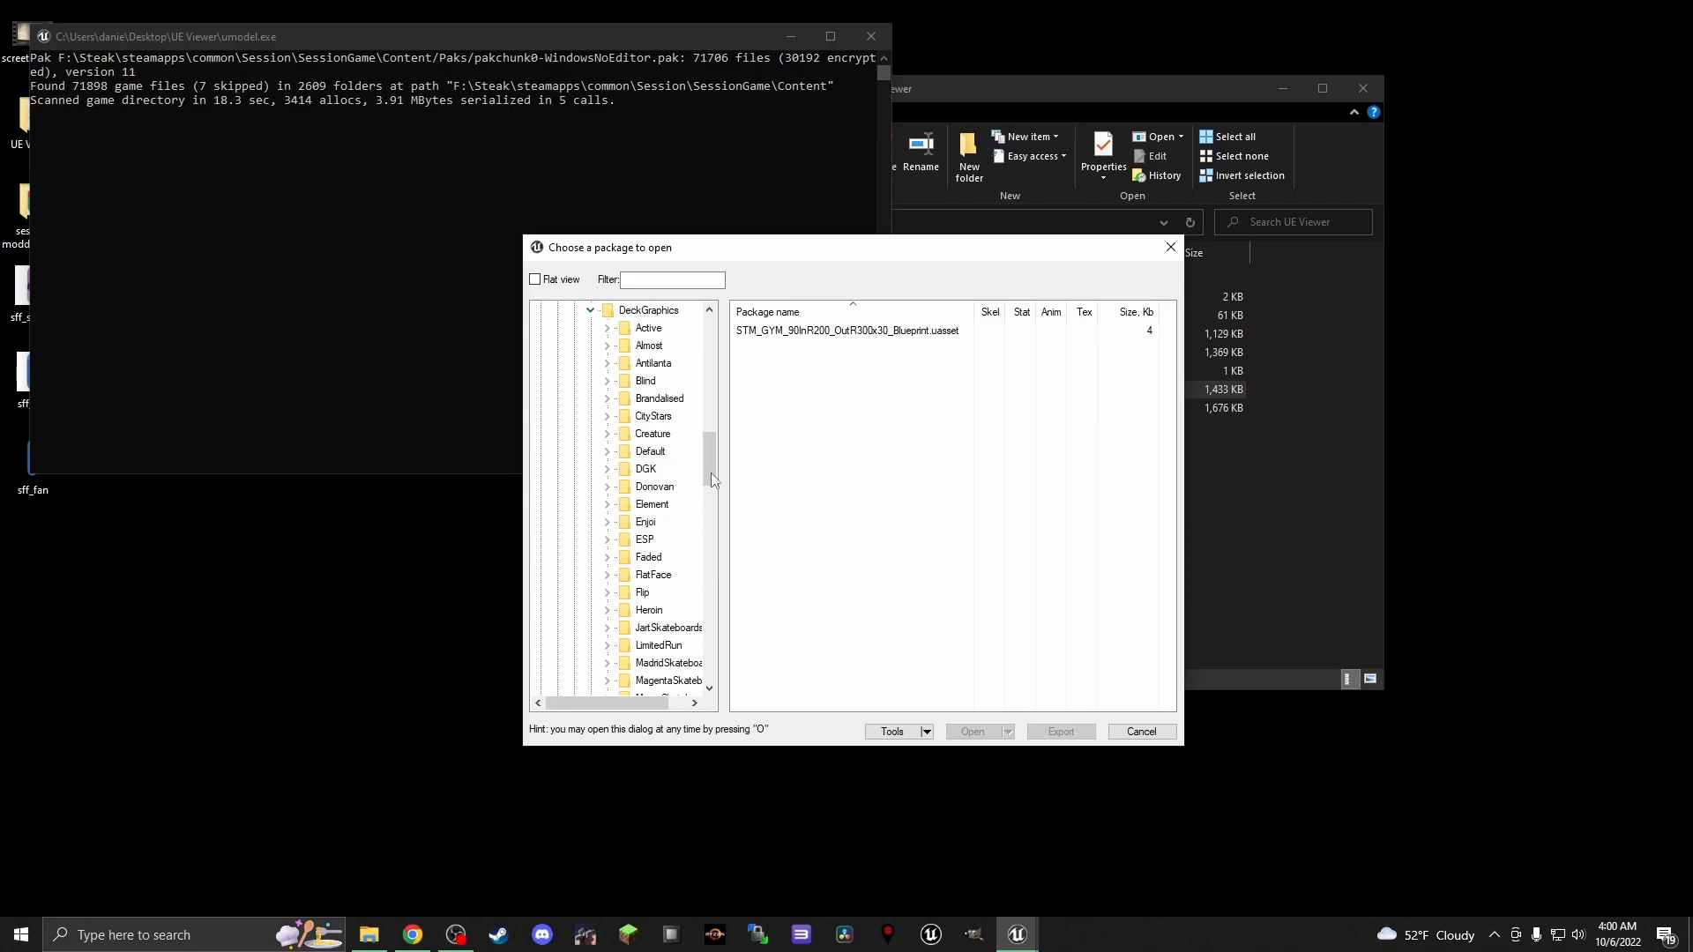
{"action": "left_click_drag", "start_coordinate": [706, 462], "coordinate": [707, 449]}
{"action": "left_click", "coordinate": [607, 434]}
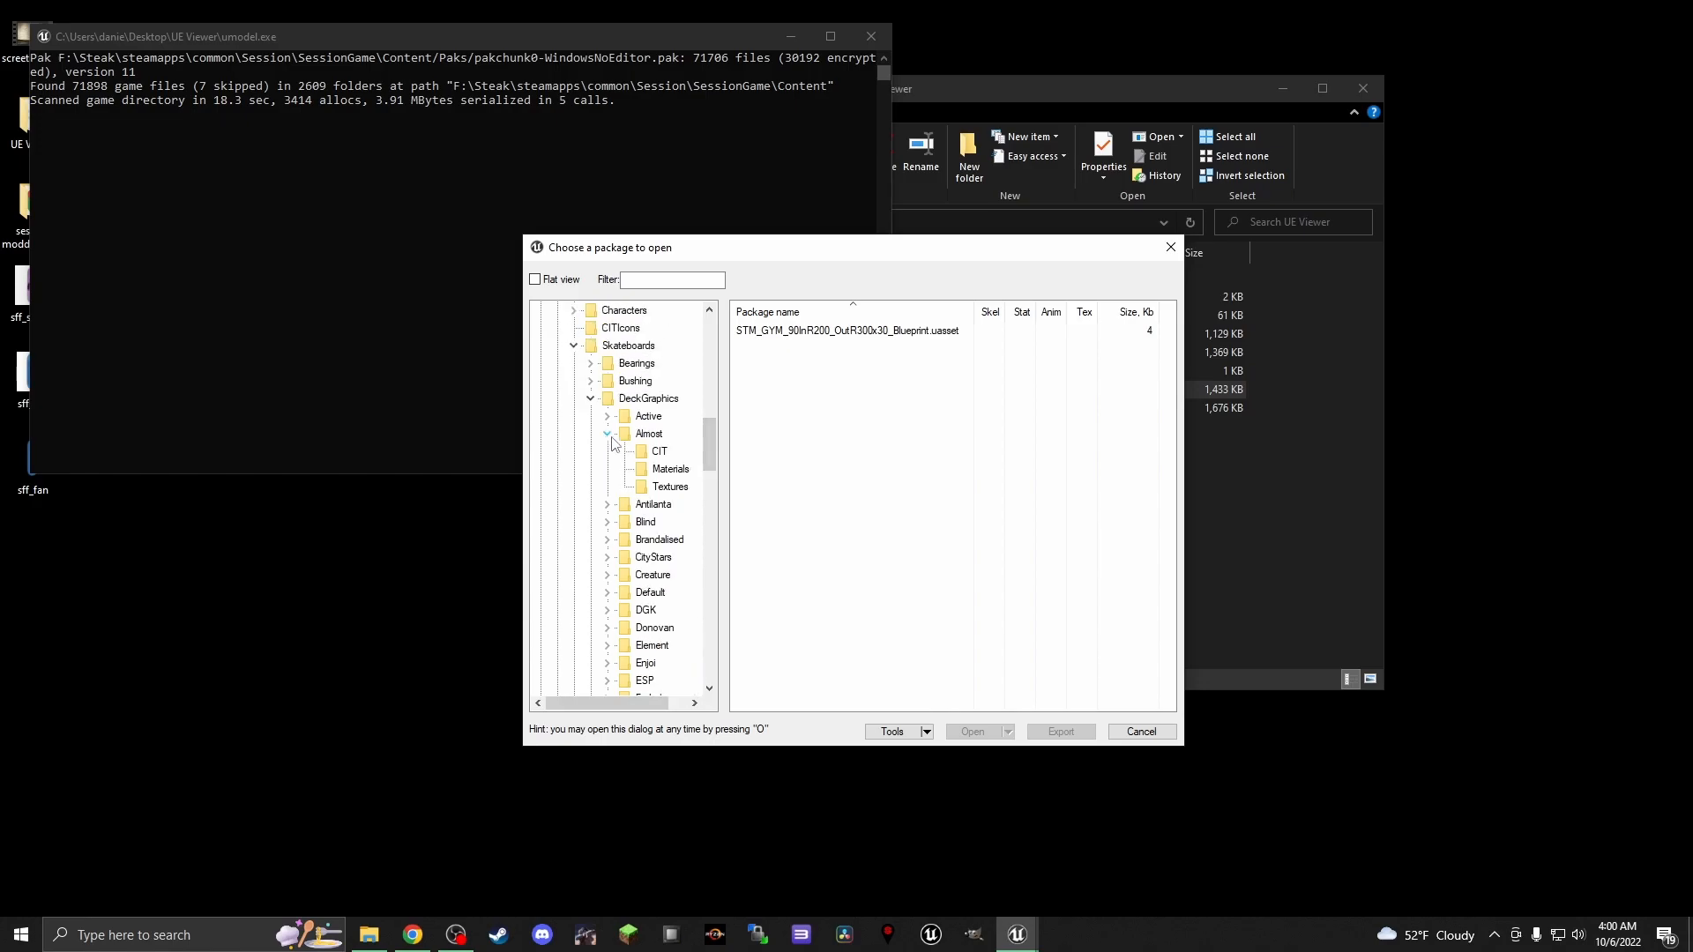
{"action": "left_click", "coordinate": [670, 487]}
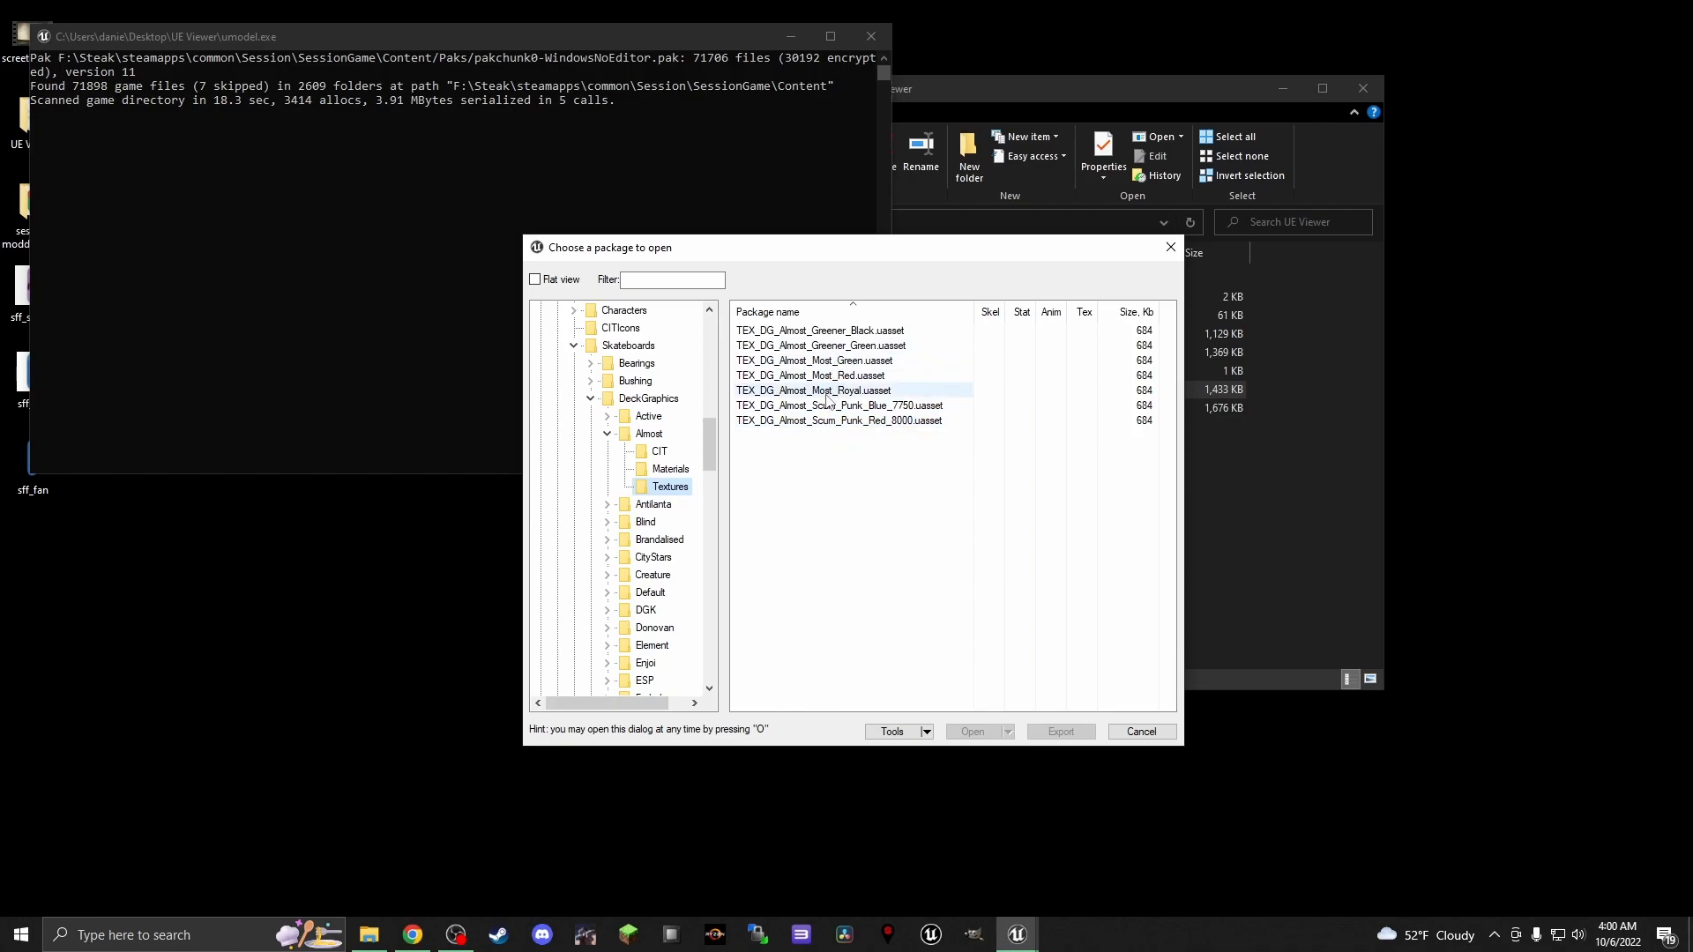
{"action": "left_click", "coordinate": [817, 392]}
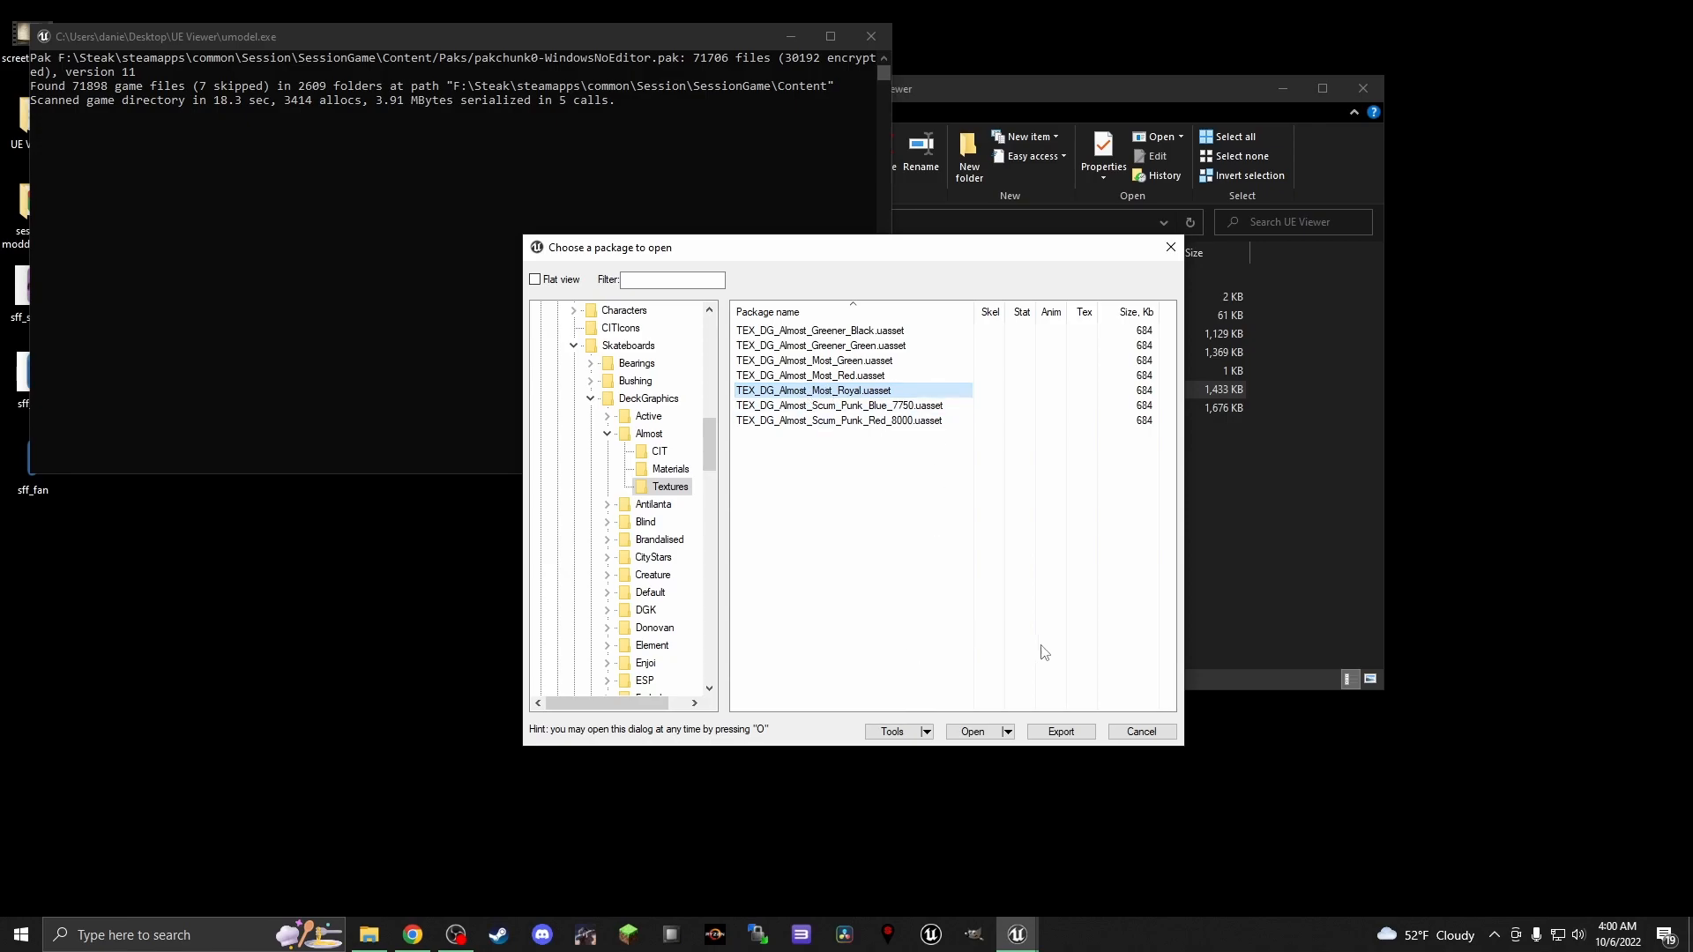
{"action": "left_click", "coordinate": [972, 732]}
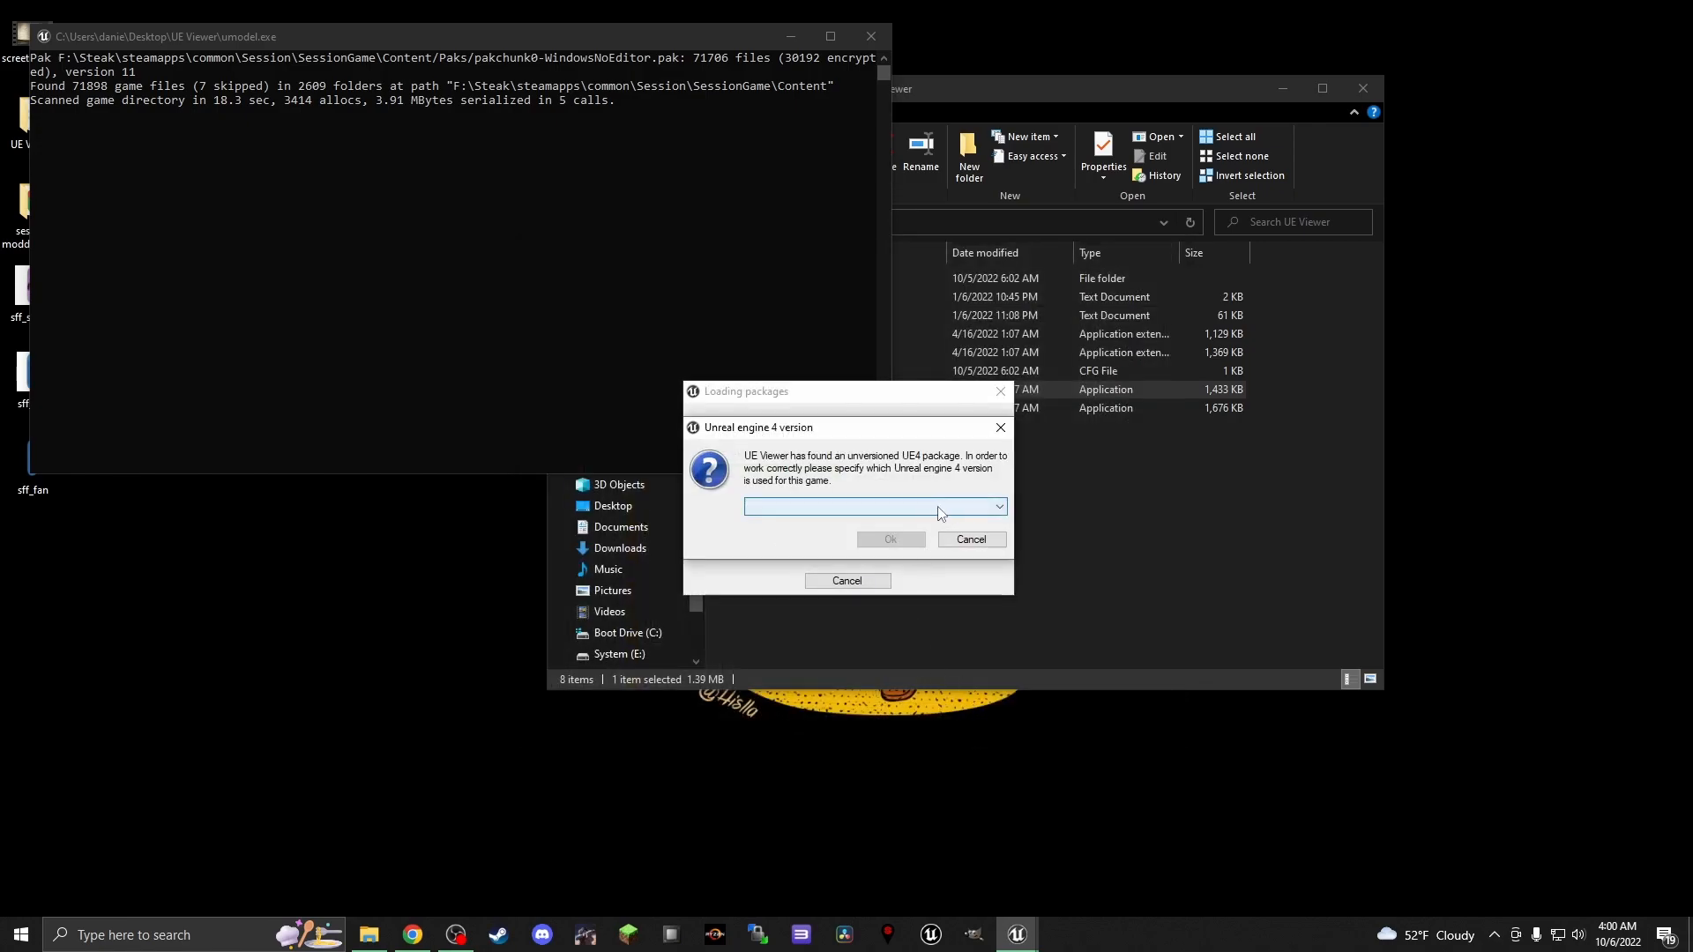
Switch to Chrome and check Step 1A of the Session Texture mods Tutorial for the required Unreal Engine version
{"action": "left_click", "coordinate": [885, 509]}
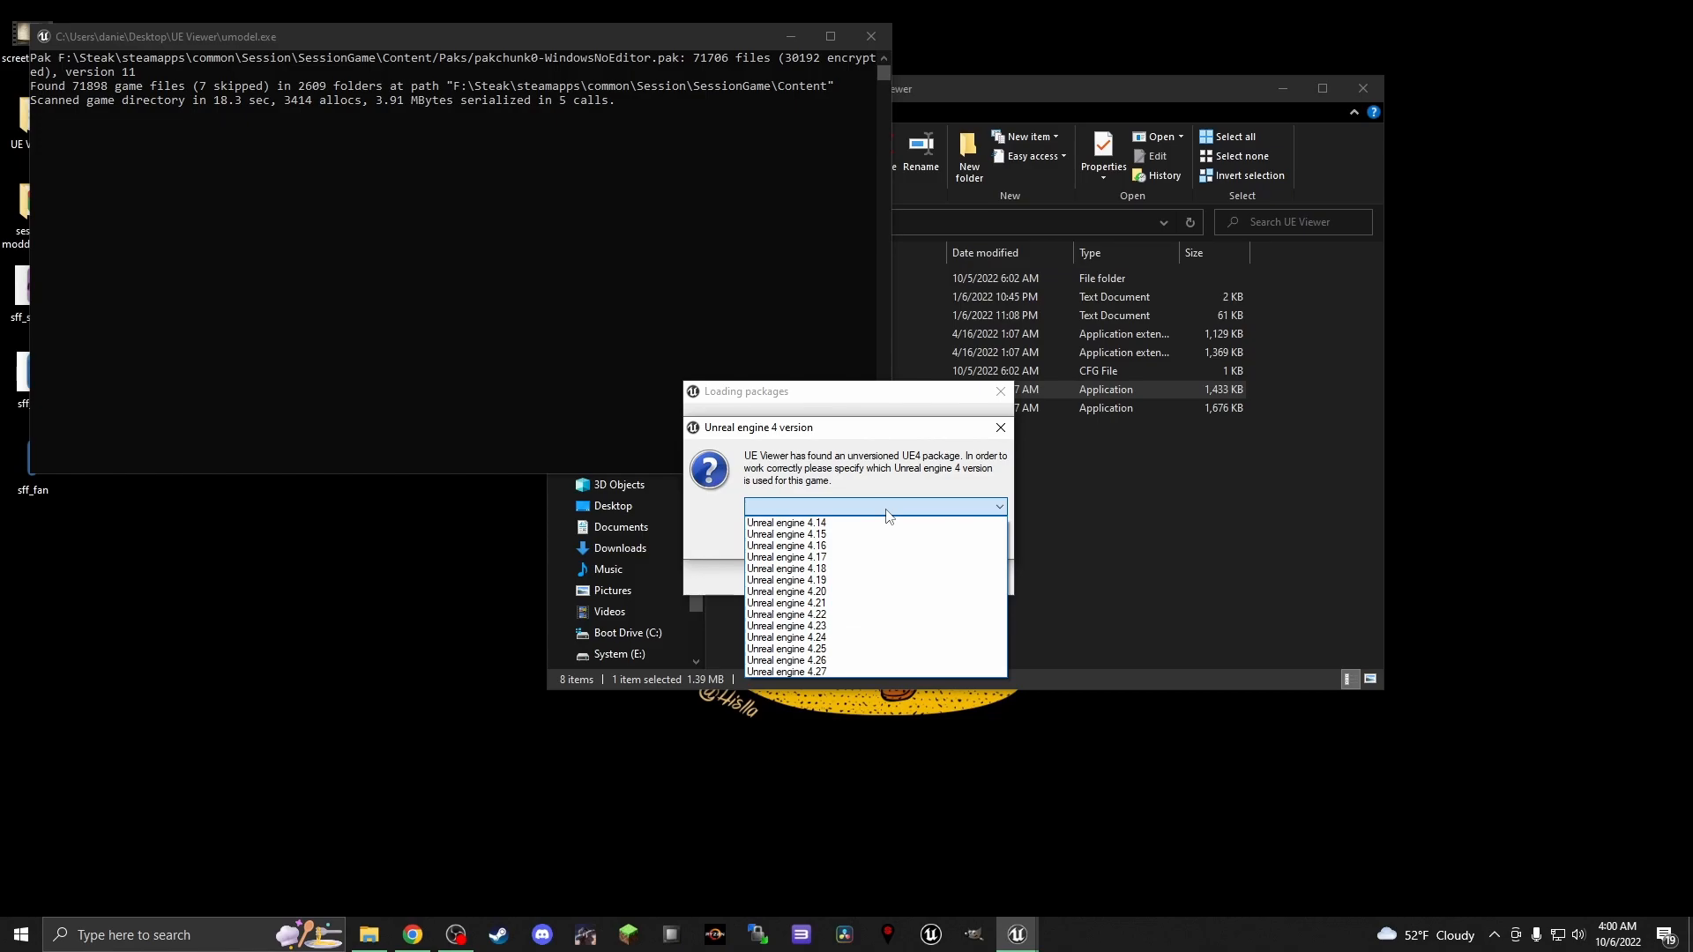
{"action": "left_click", "coordinate": [409, 578]}
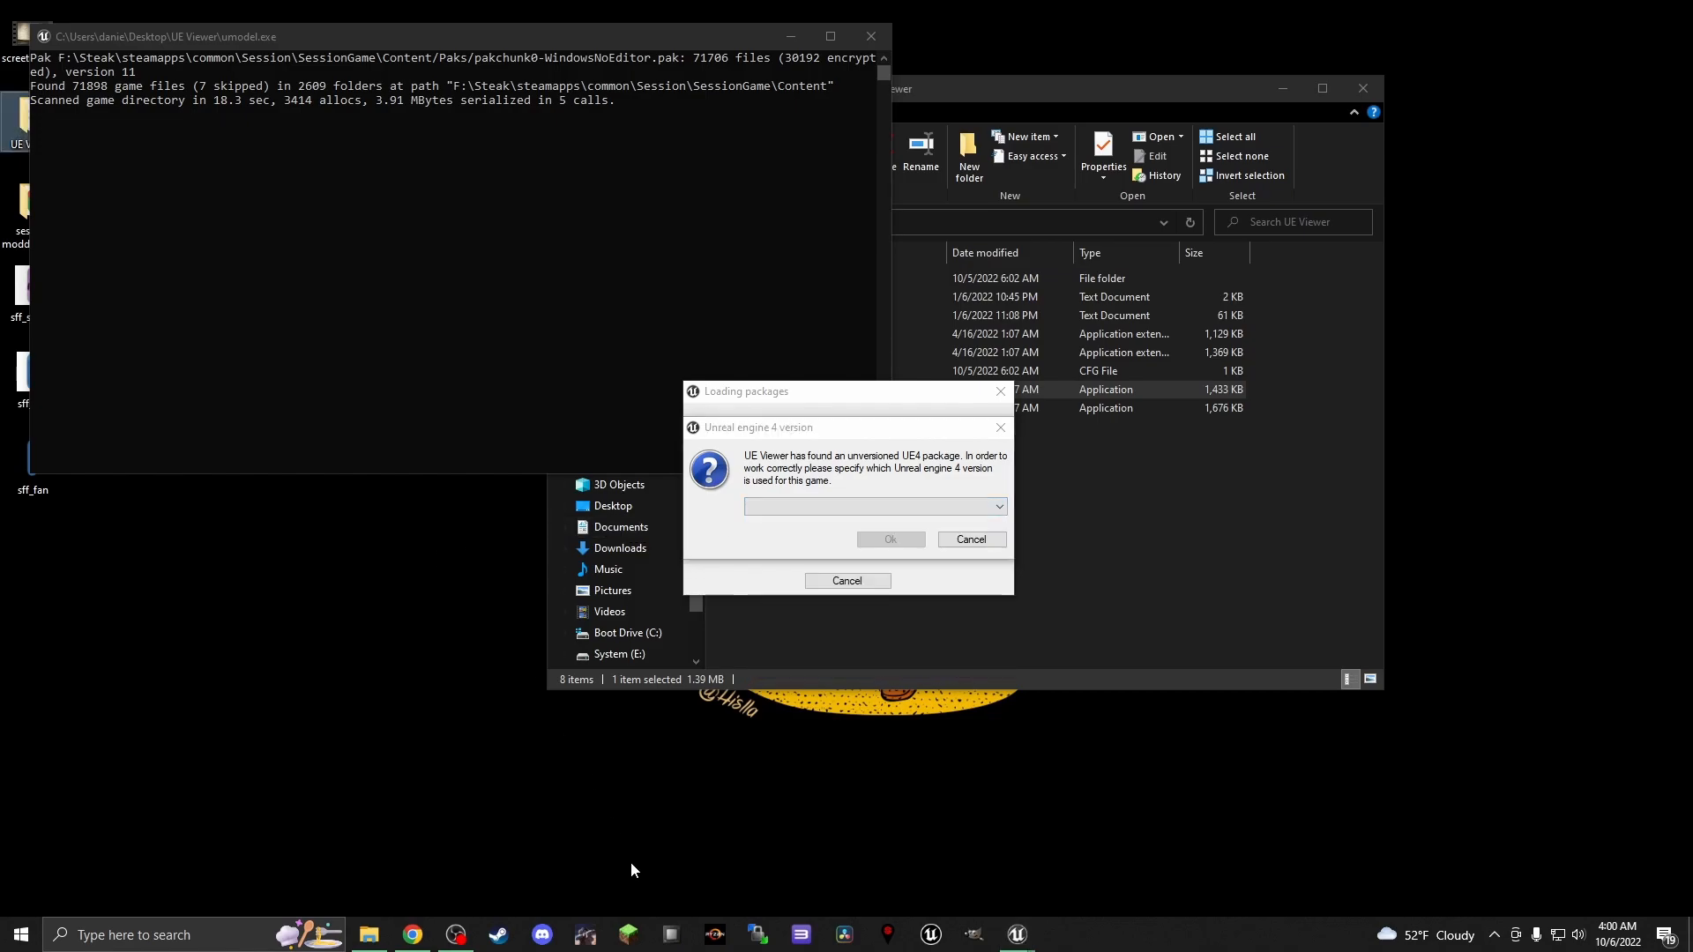
{"action": "left_click", "coordinate": [412, 934]}
{"action": "scroll", "coordinate": [1067, 513], "scroll_direction": "down", "scroll_amount": 2}
{"action": "left_click", "coordinate": [1082, 513]}
{"action": "left_click_drag", "start_coordinate": [986, 579], "coordinate": [934, 580]}
{"action": "left_click", "coordinate": [1003, 580]}
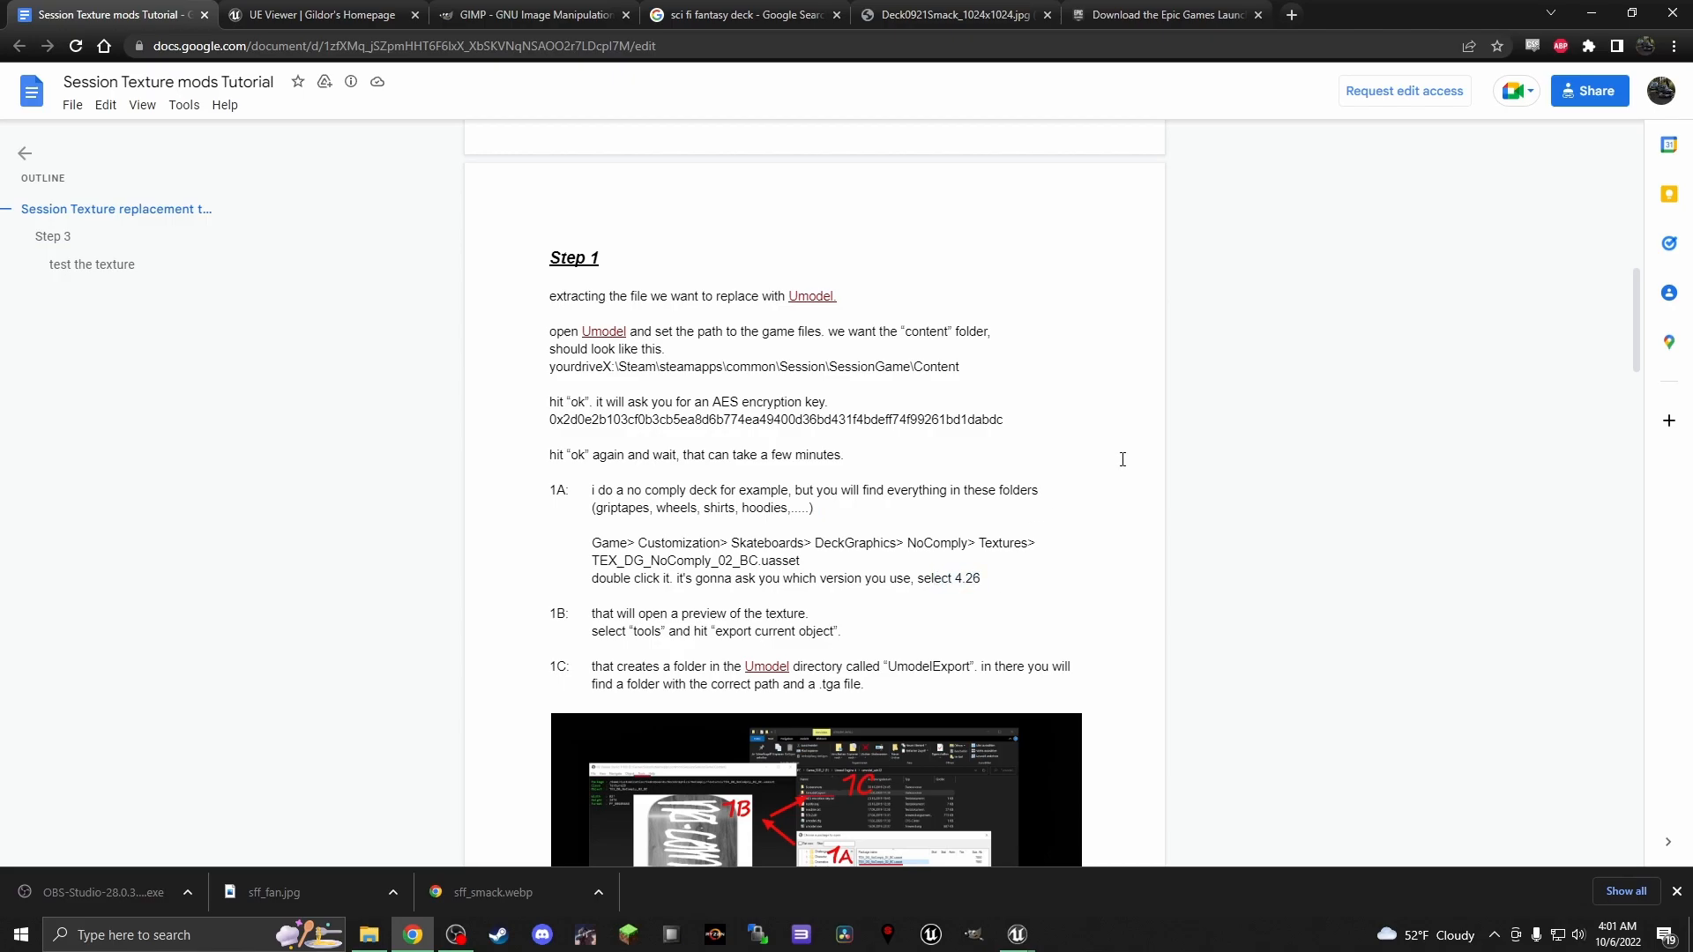
Return to UE Viewer, set the engine version to Unreal engine 4.26 and load the deck texture
{"action": "left_click", "coordinate": [1591, 13]}
{"action": "left_click", "coordinate": [893, 507]}
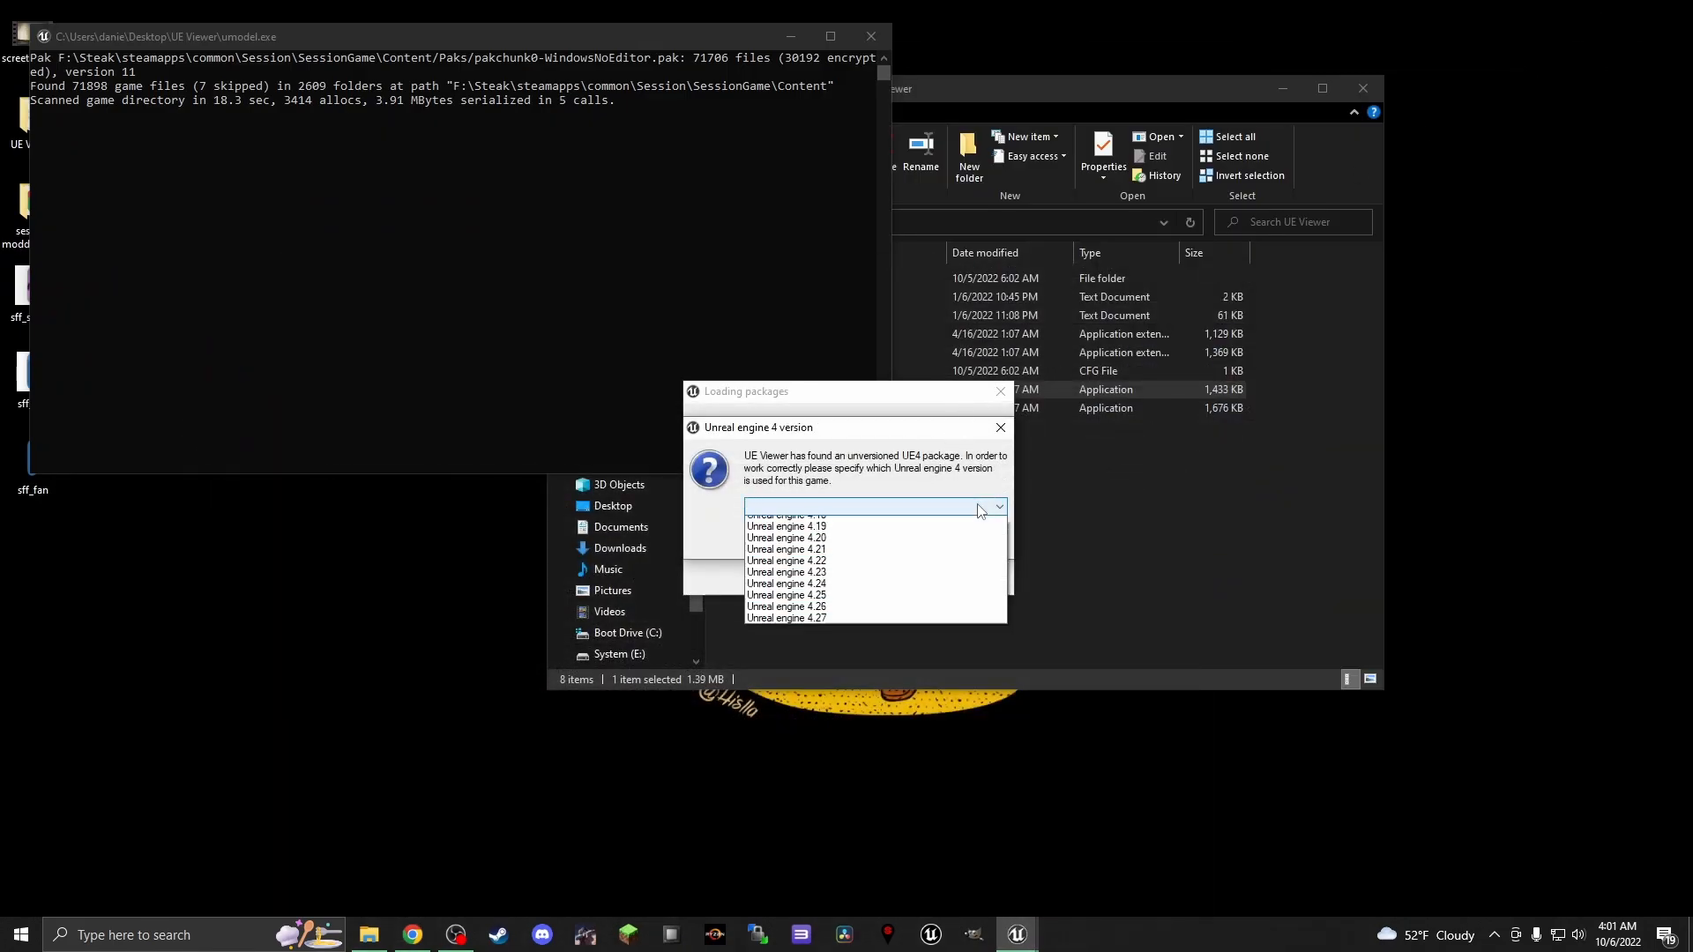
{"action": "left_click", "coordinate": [901, 661]}
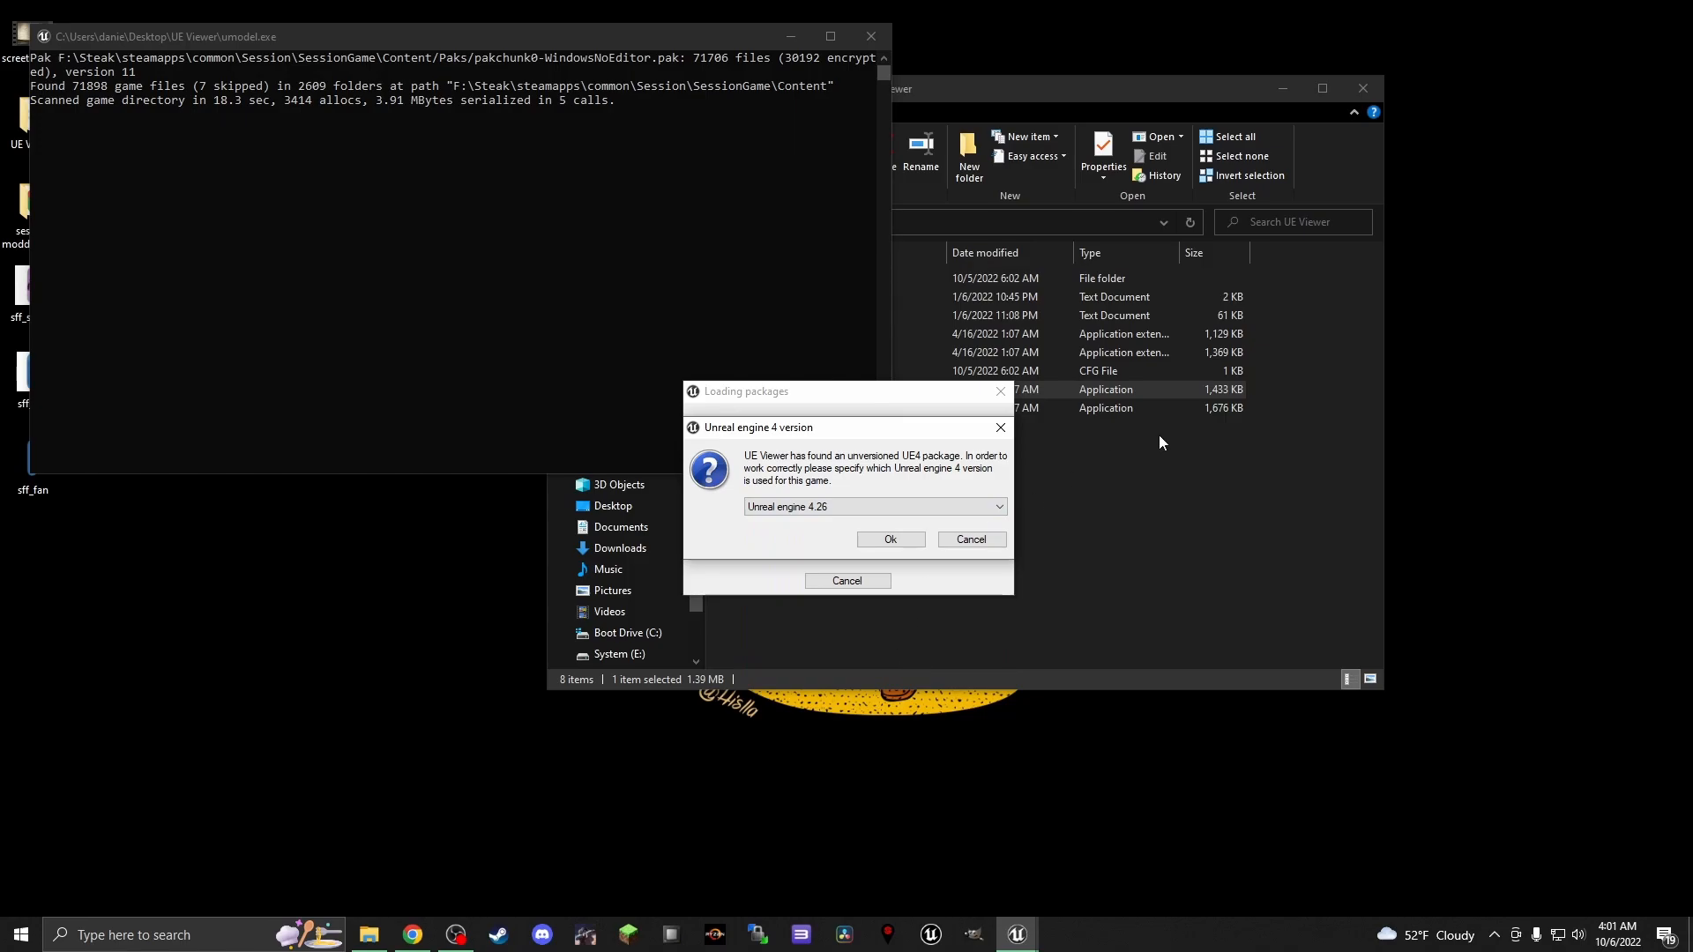
{"action": "left_click", "coordinate": [901, 542]}
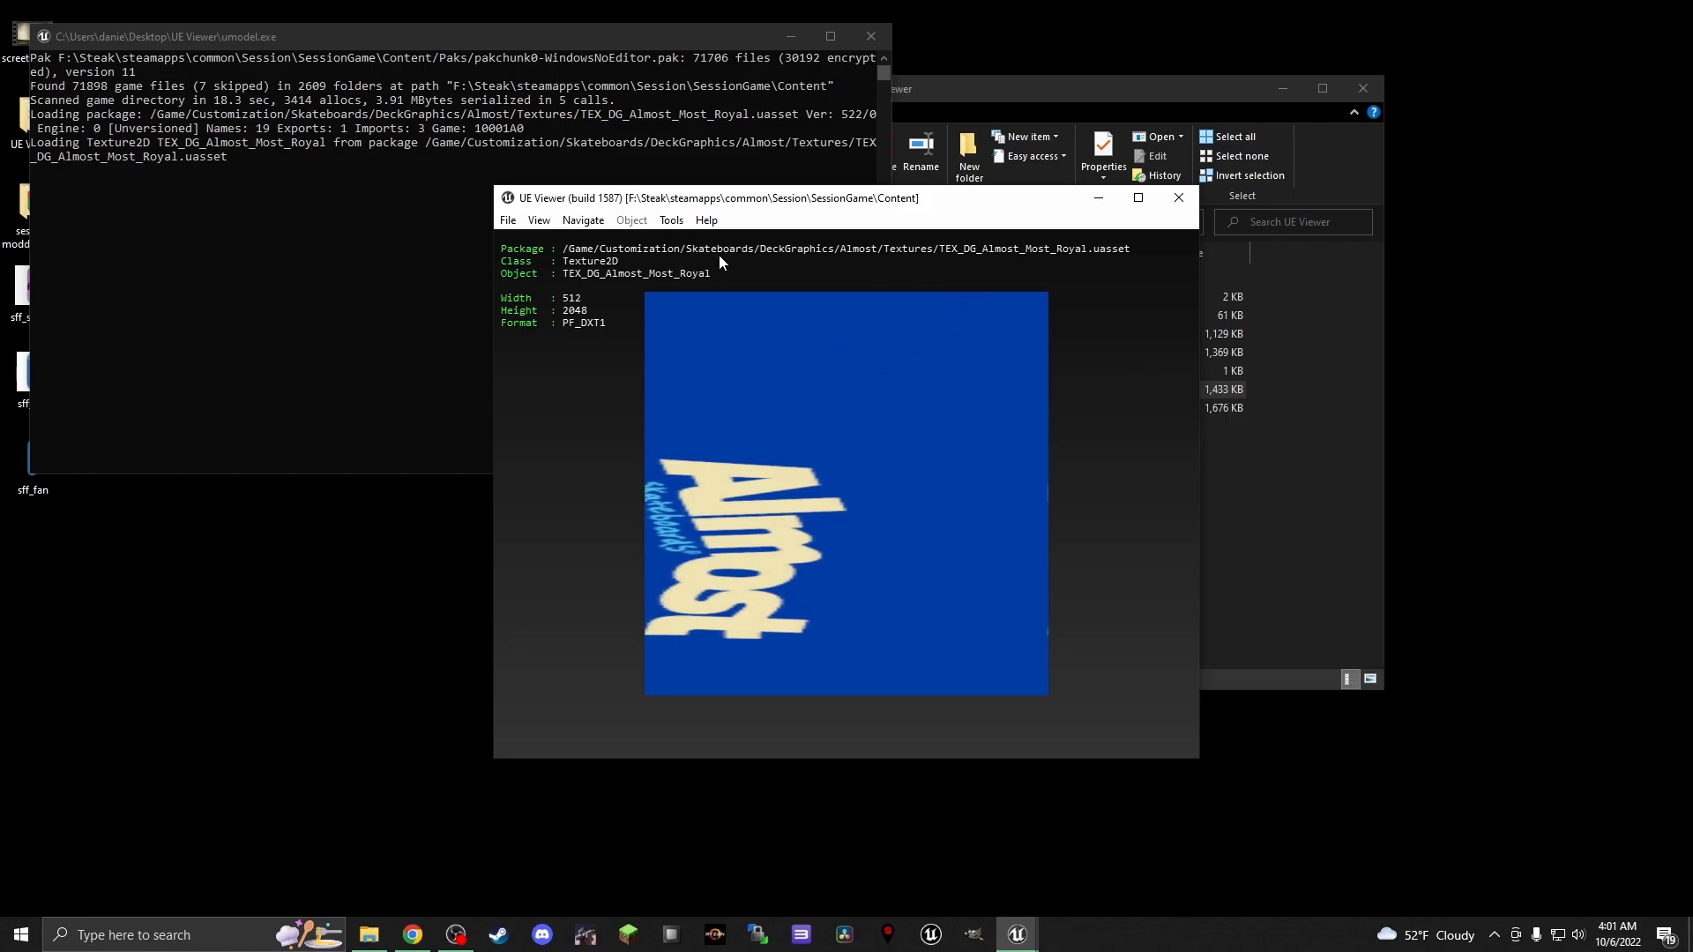
Export the Almost Most Royal texture in TGA format to the UmodelExport folder and close UE Viewer
{"action": "left_click", "coordinate": [667, 222]}
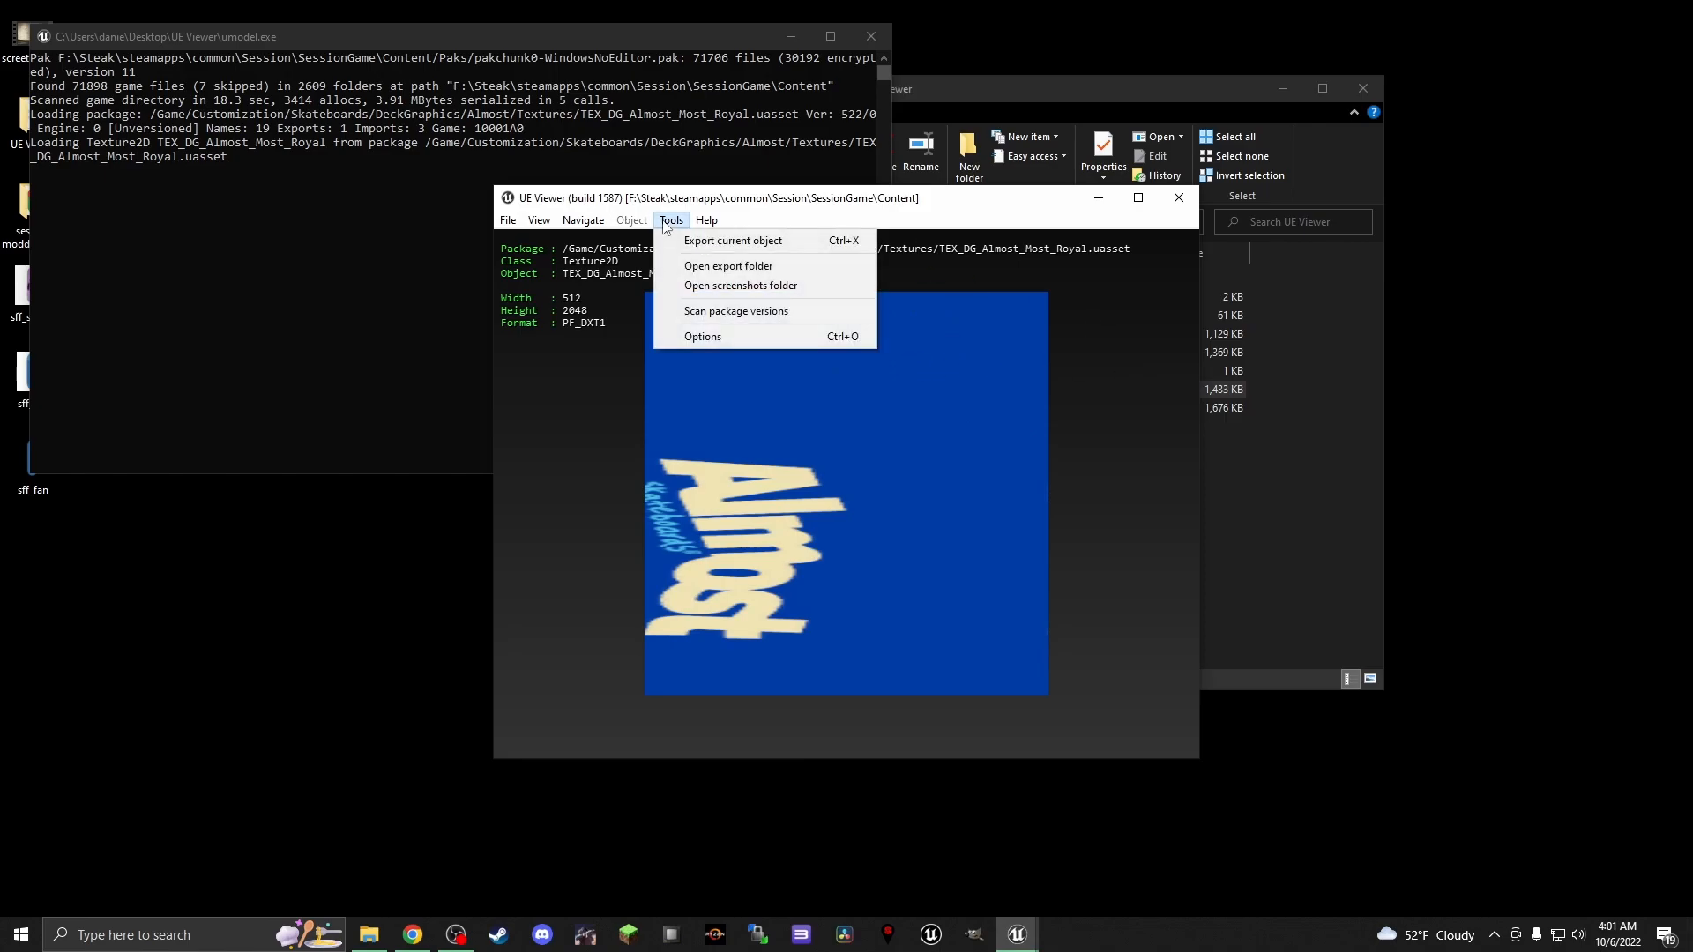
{"action": "left_click", "coordinate": [725, 243]}
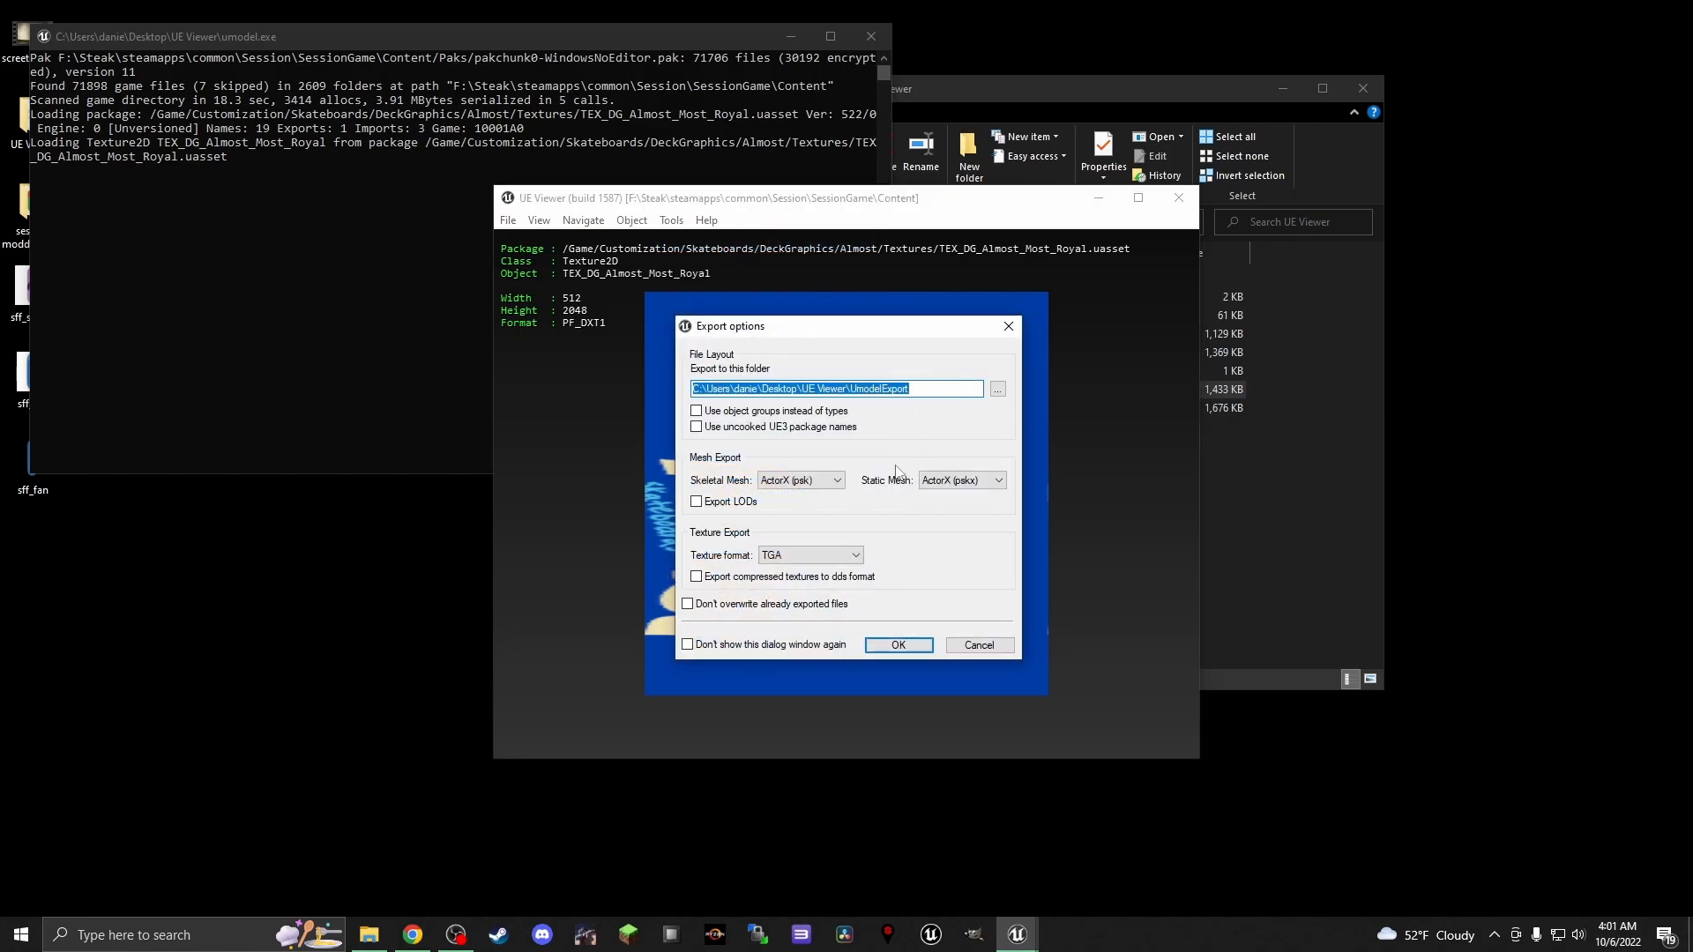
{"action": "left_click", "coordinate": [906, 646]}
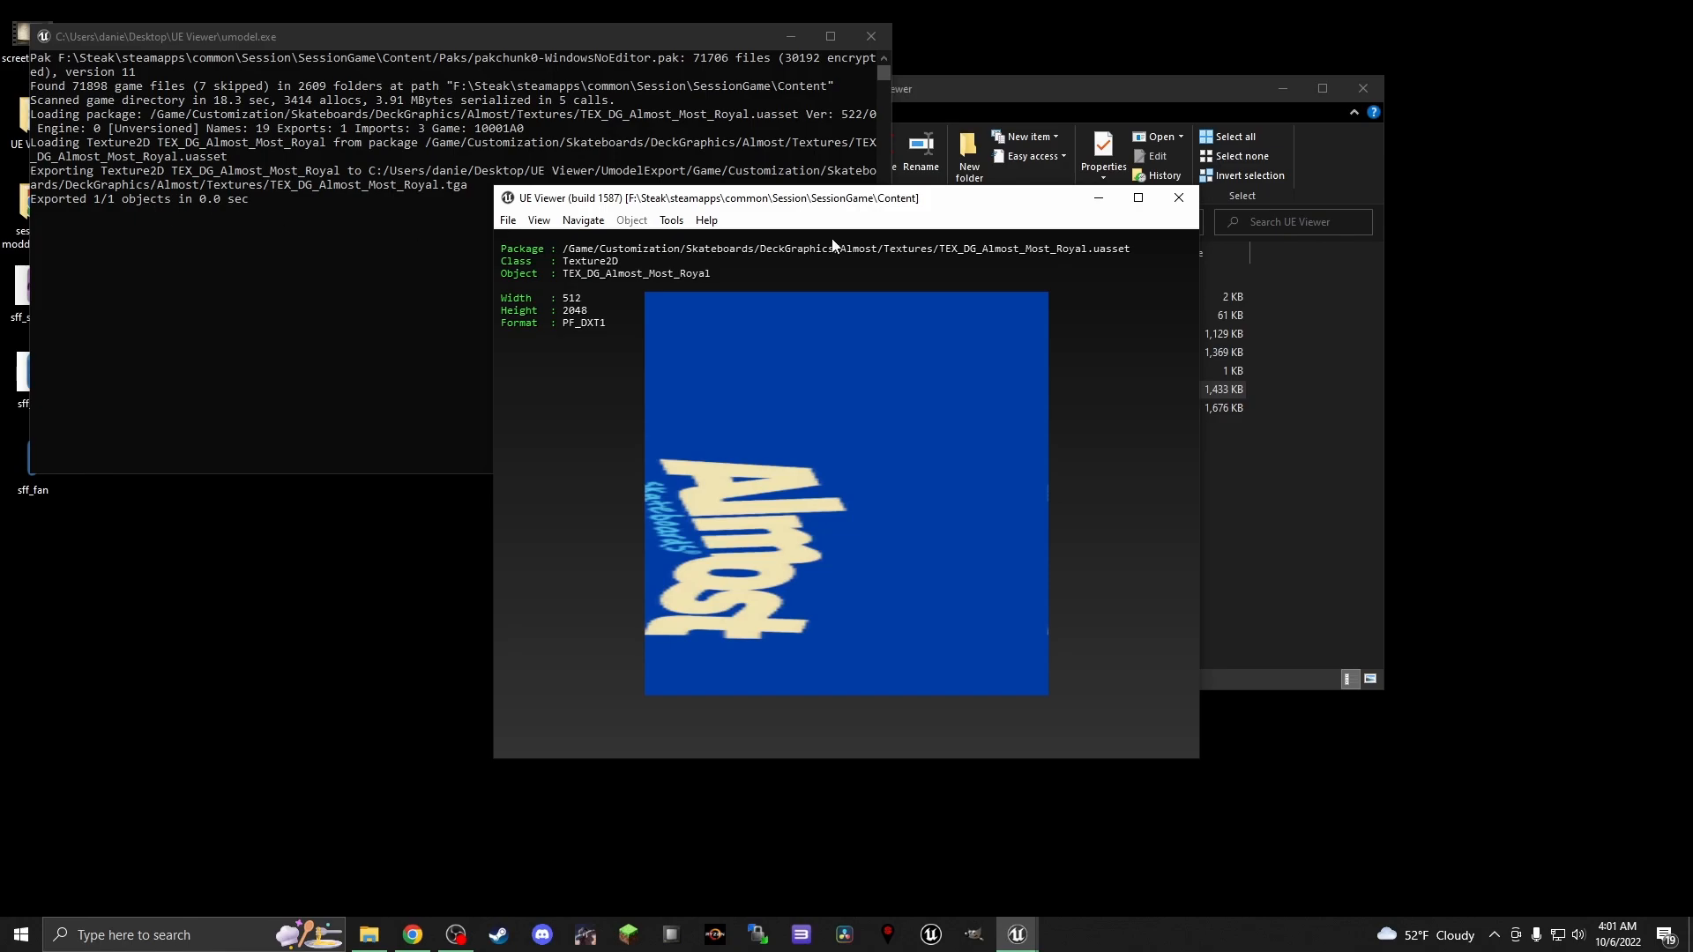
{"action": "left_click", "coordinate": [1195, 201]}
{"action": "left_click", "coordinate": [916, 447]}
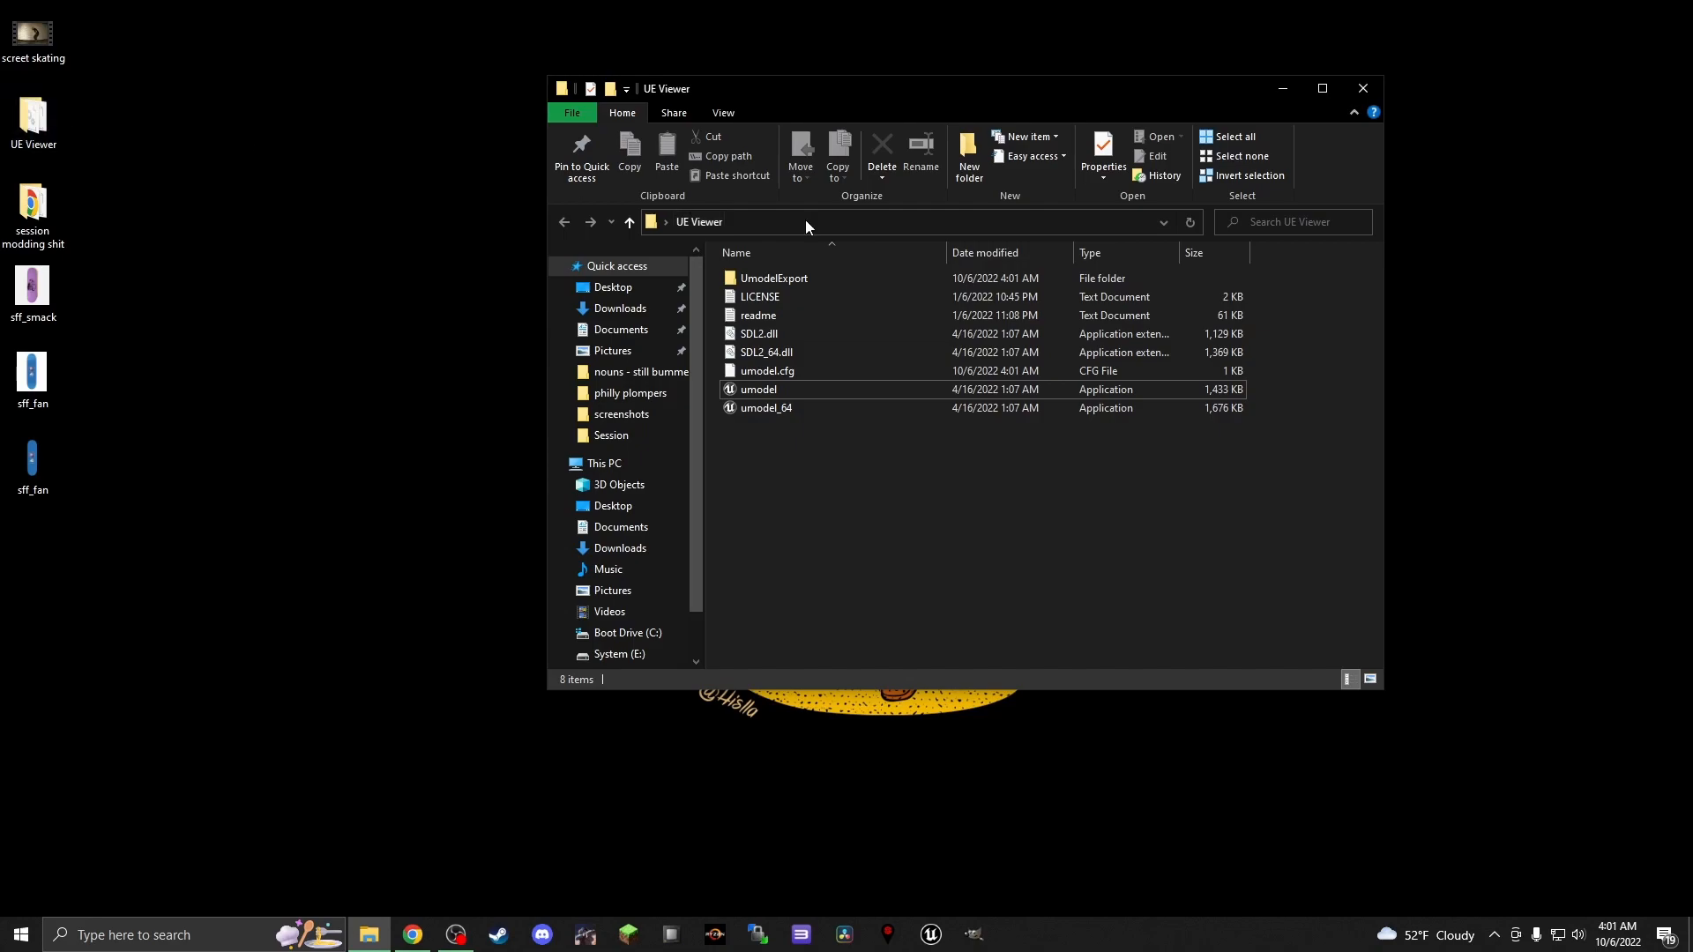
Move the exported Game folder from UmodelExport to the desktop and close the Explorer window
{"action": "double_click", "coordinate": [801, 280]}
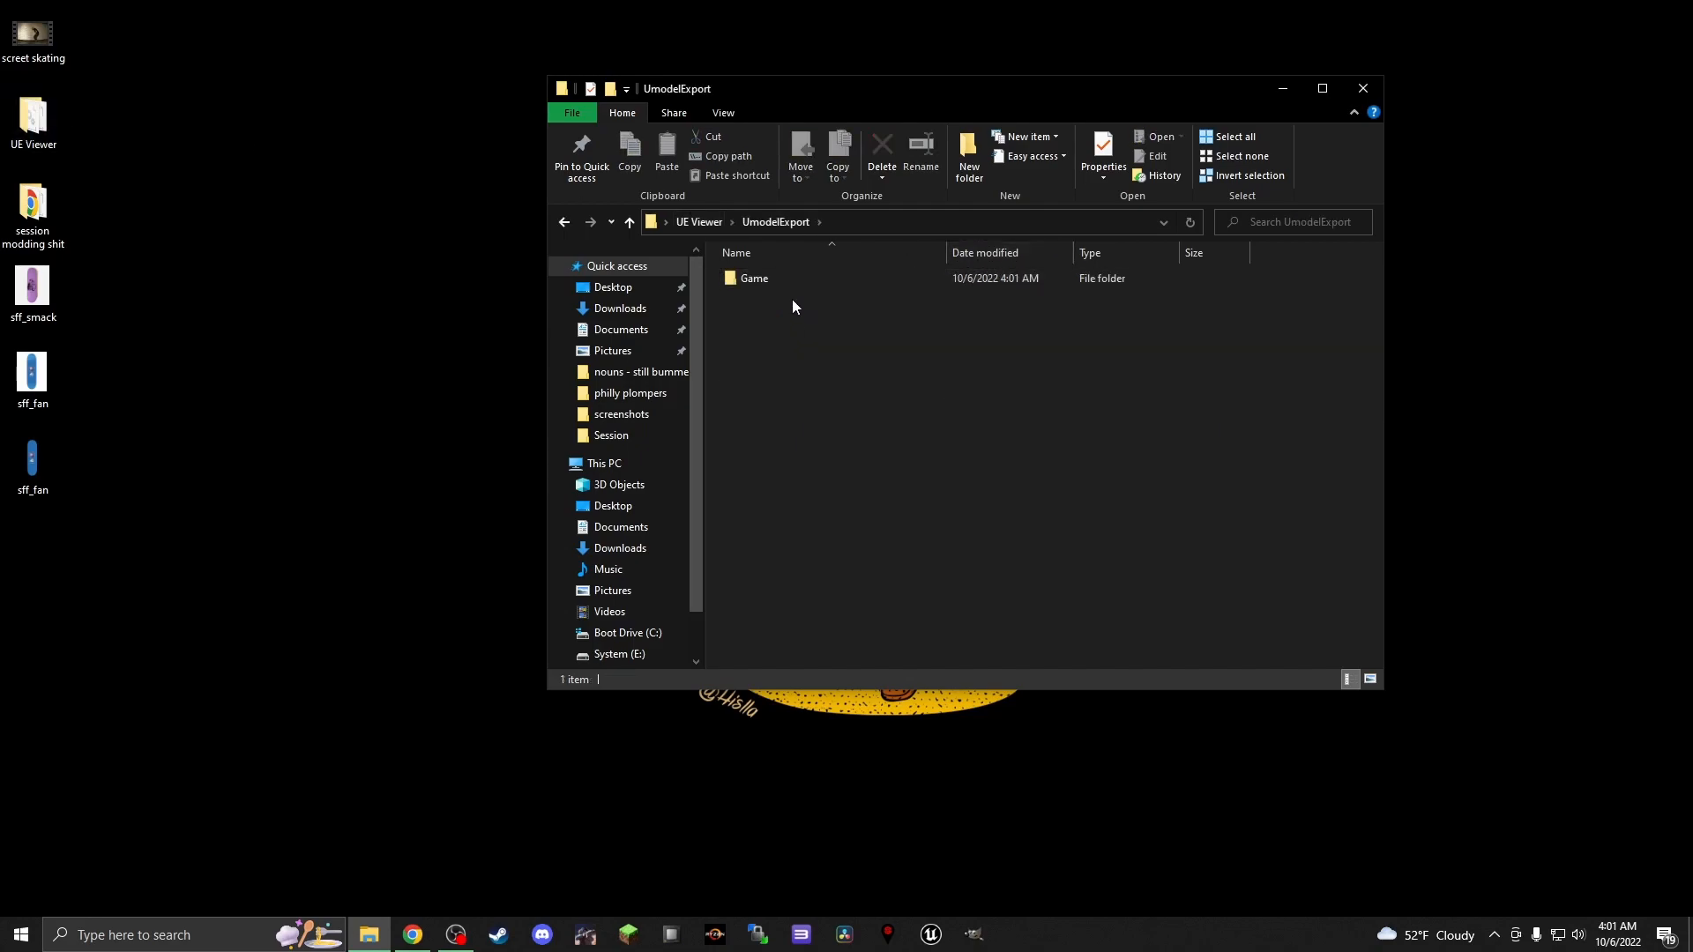
{"action": "left_click_drag", "start_coordinate": [757, 280], "coordinate": [65, 594]}
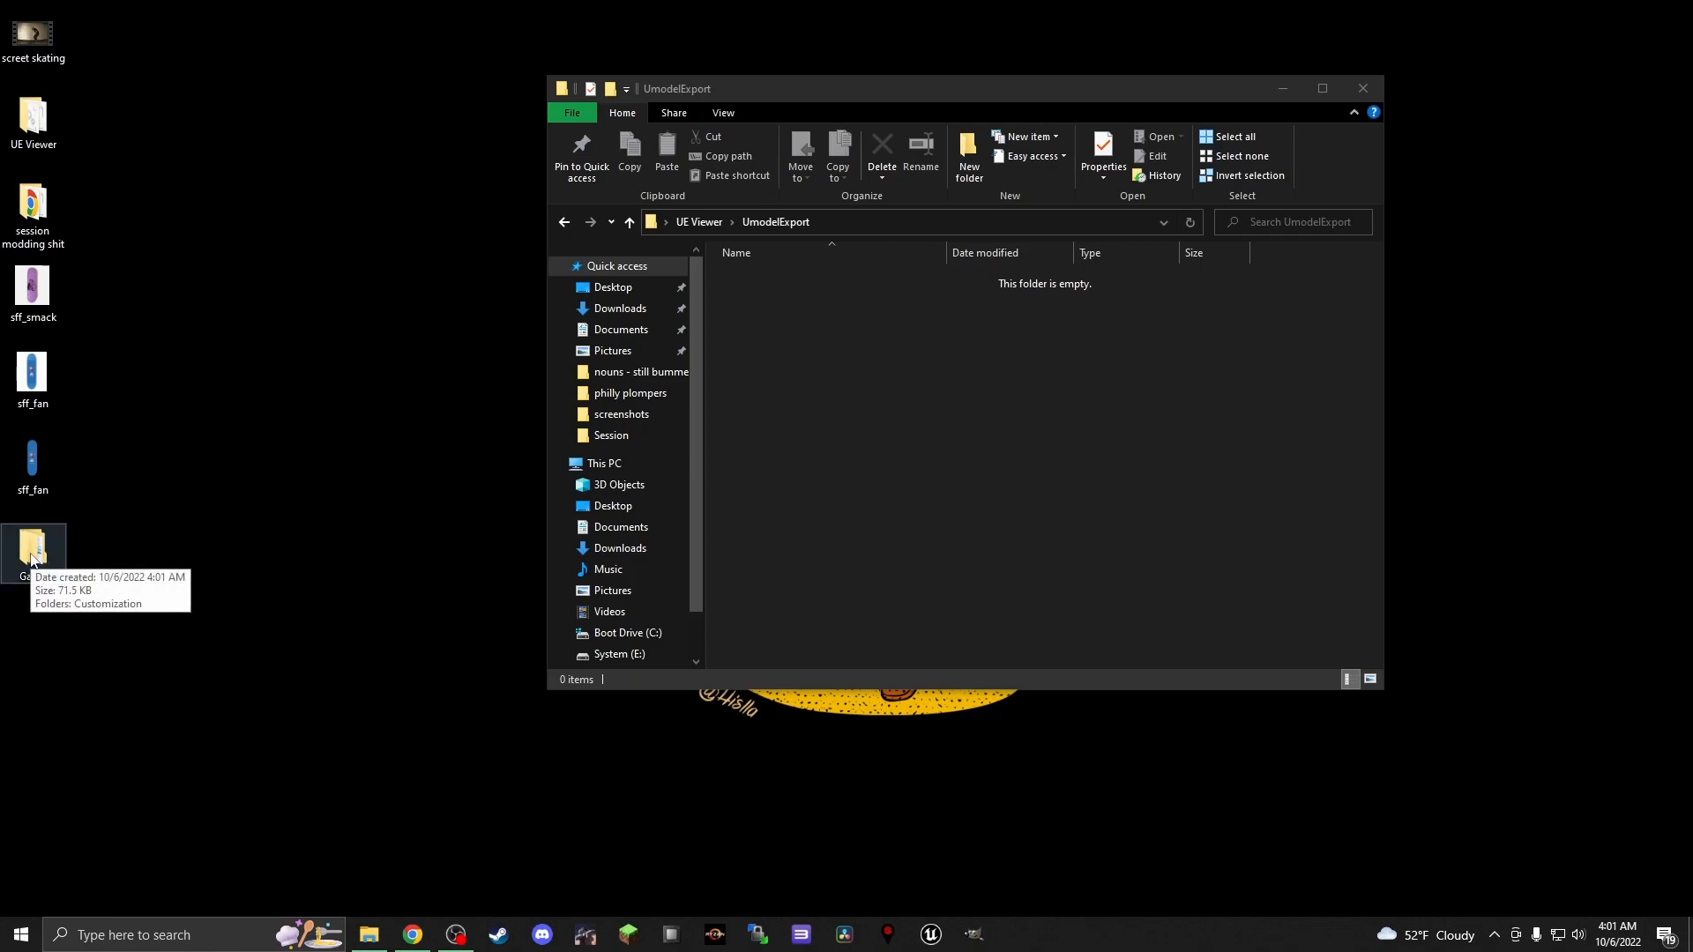
{"action": "left_click", "coordinate": [1363, 97]}
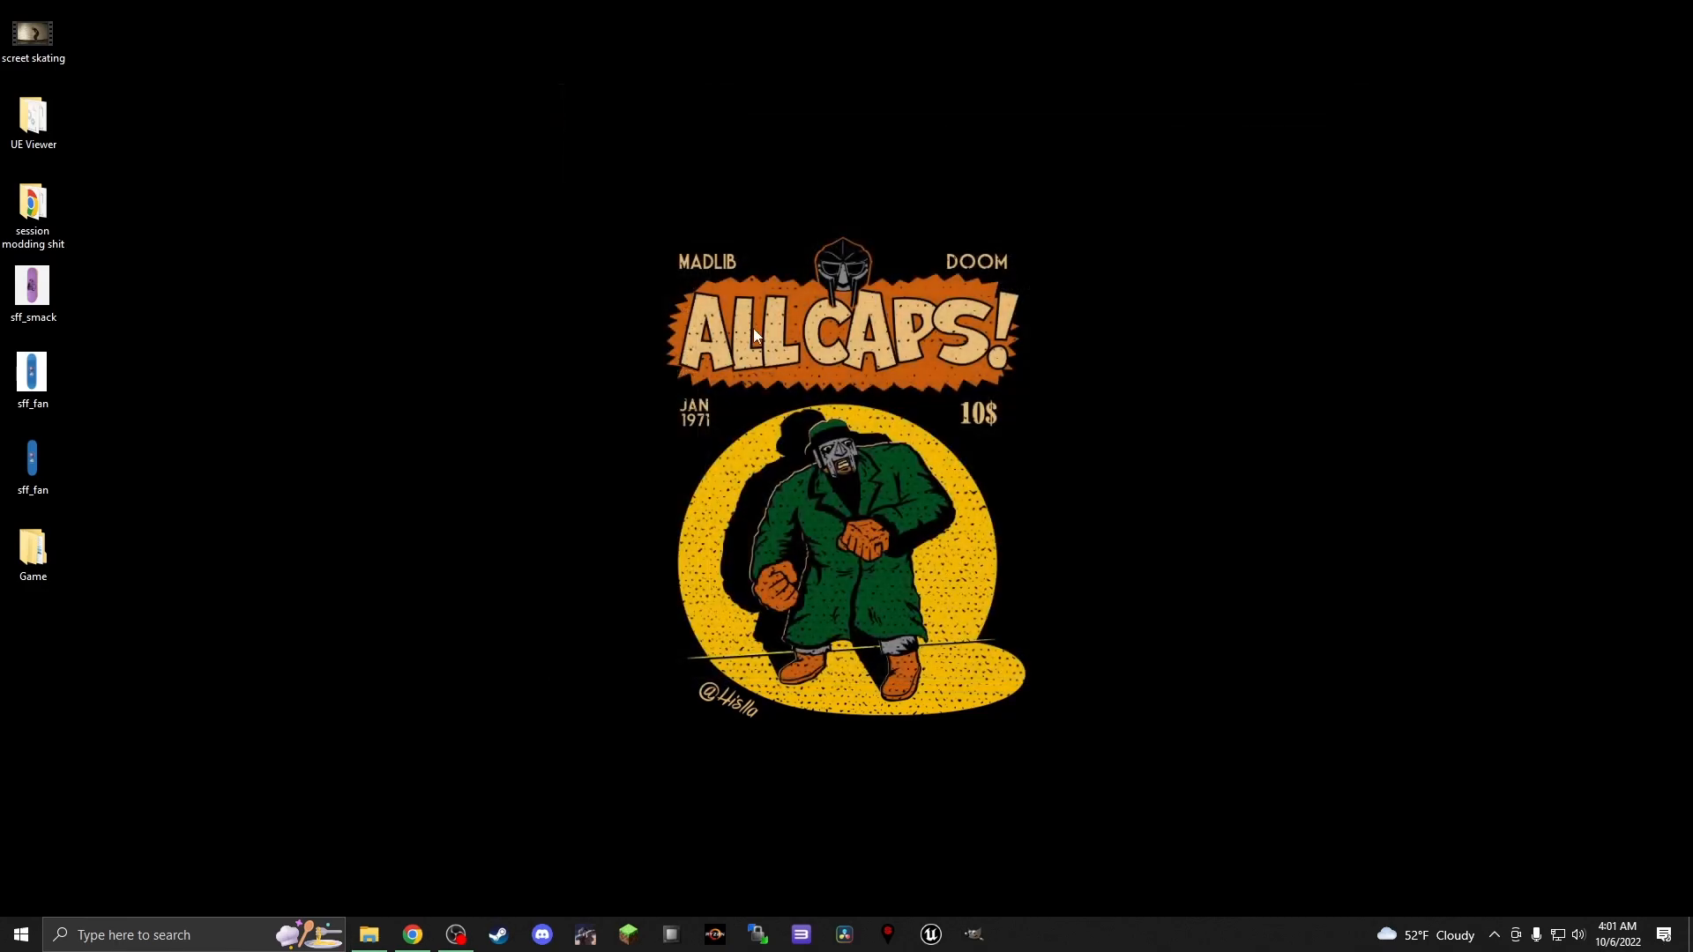
From the desktop's Game folder, go down to Almost's Textures folder and open TEX_DG_Almost_Most_Royal.tga in GIMP
{"action": "double_click", "coordinate": [12, 565]}
{"action": "double_click", "coordinate": [823, 278]}
{"action": "double_click", "coordinate": [827, 273]}
{"action": "double_click", "coordinate": [827, 273]}
{"action": "double_click", "coordinate": [827, 274]}
{"action": "double_click", "coordinate": [827, 273]}
{"action": "double_click", "coordinate": [827, 278]}
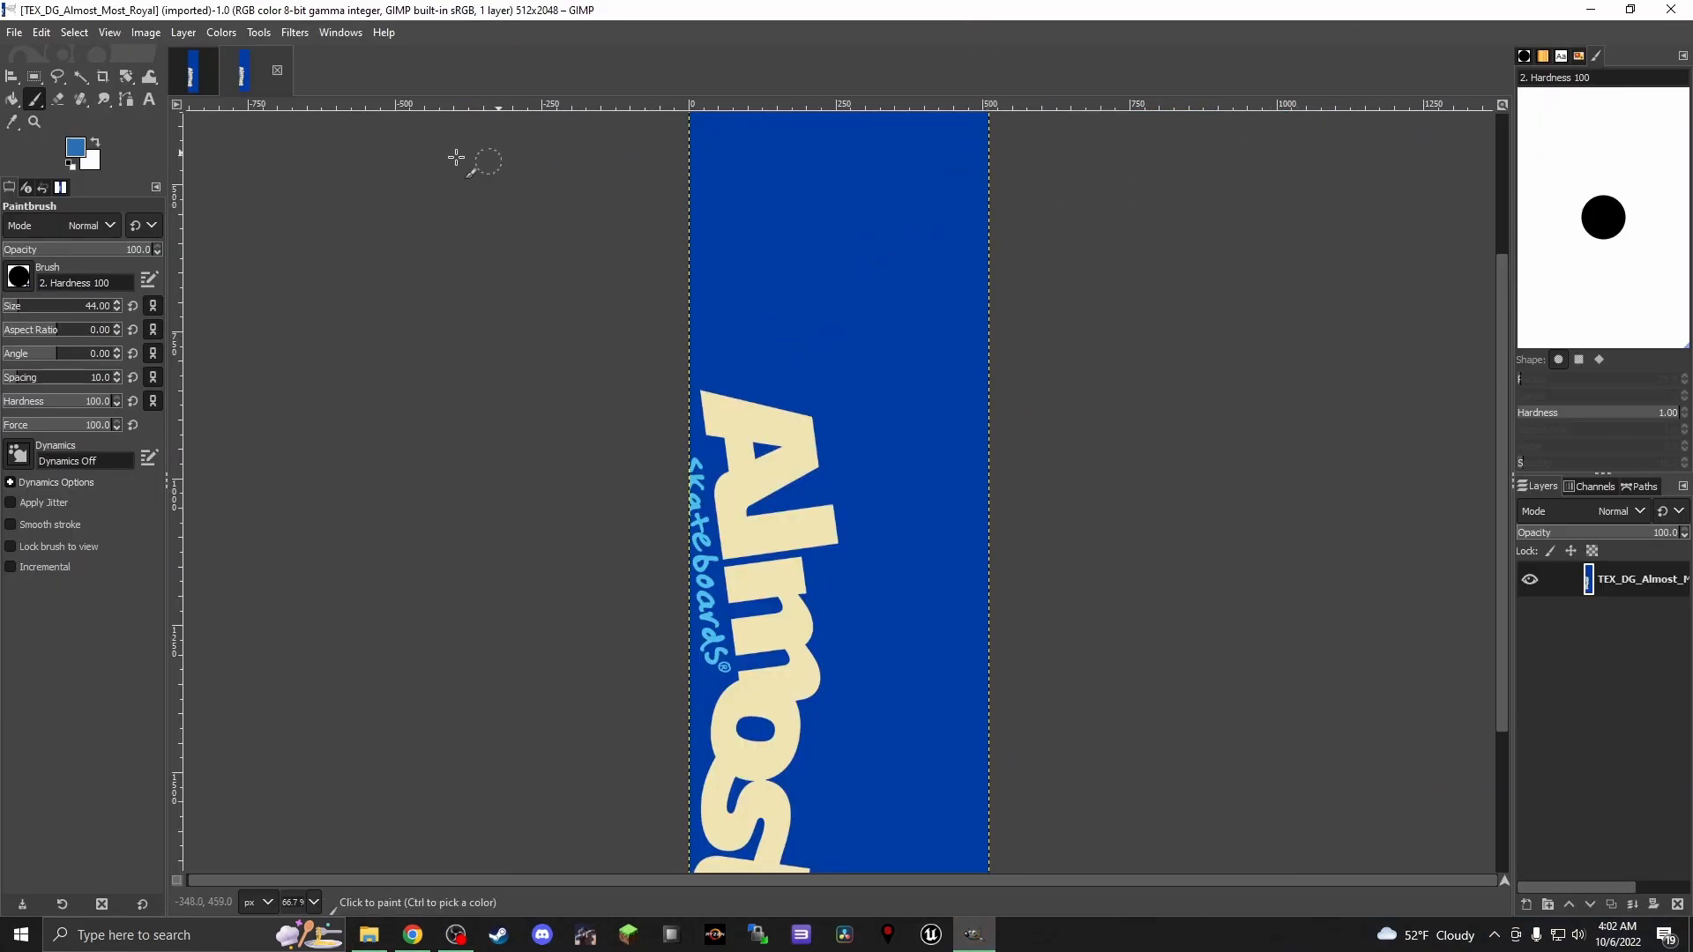
Add sff_fan.png from the Desktop as a new layer over the Almost deck texture
{"action": "left_click", "coordinate": [15, 33]}
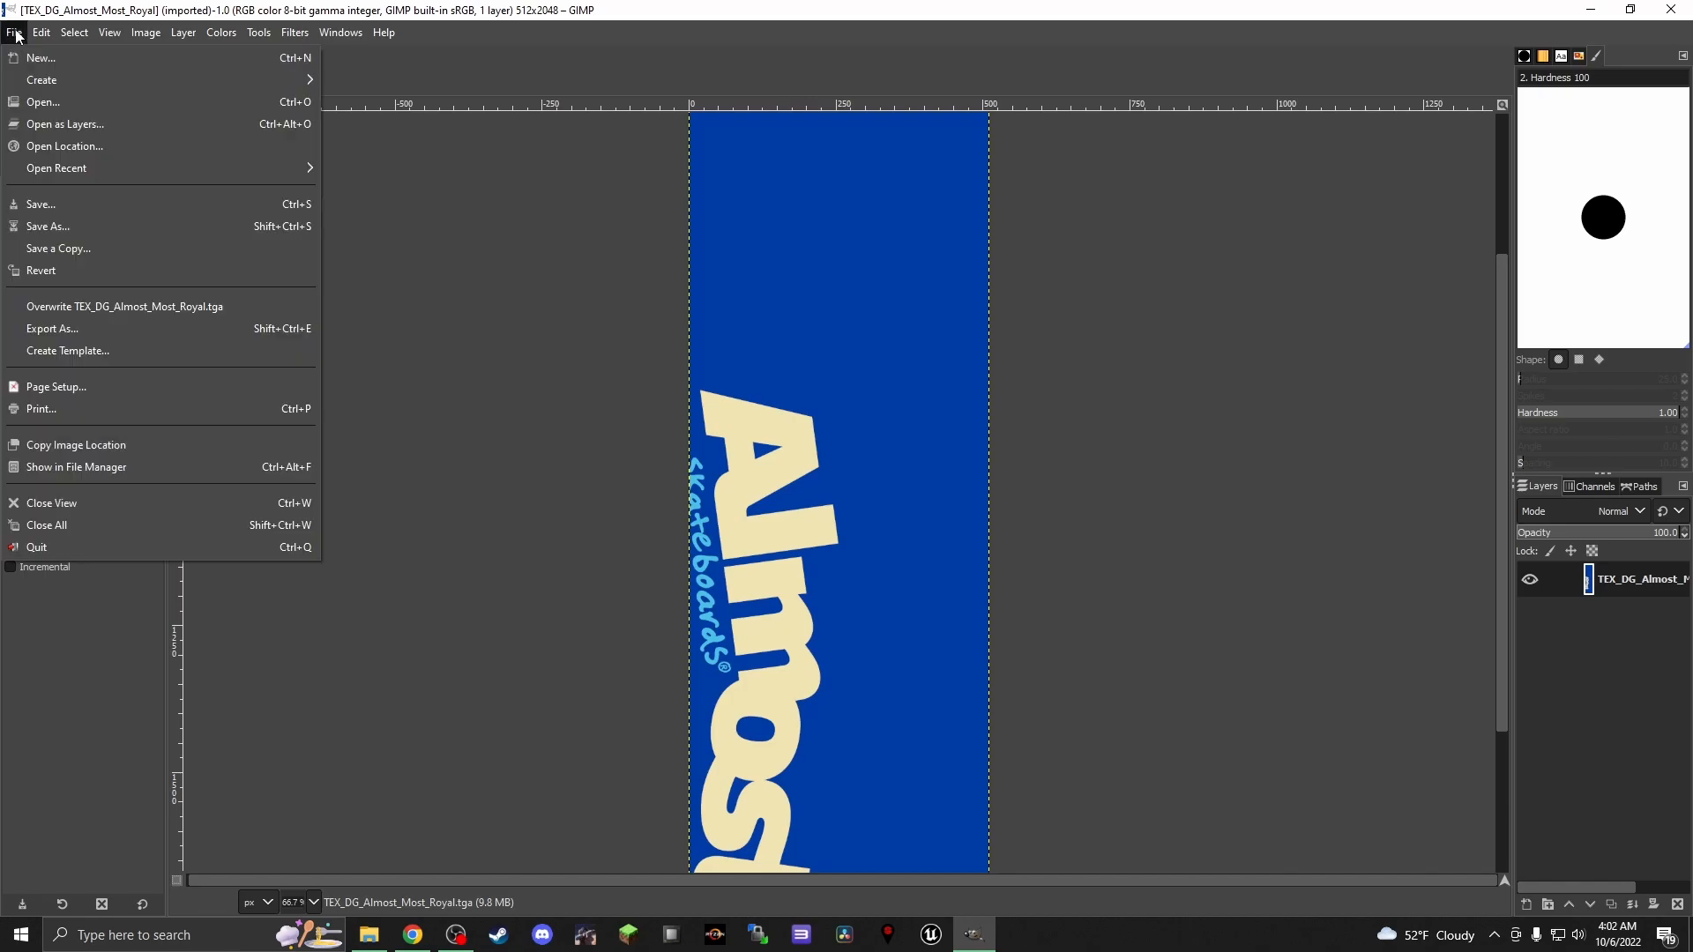
{"action": "left_click", "coordinate": [69, 124]}
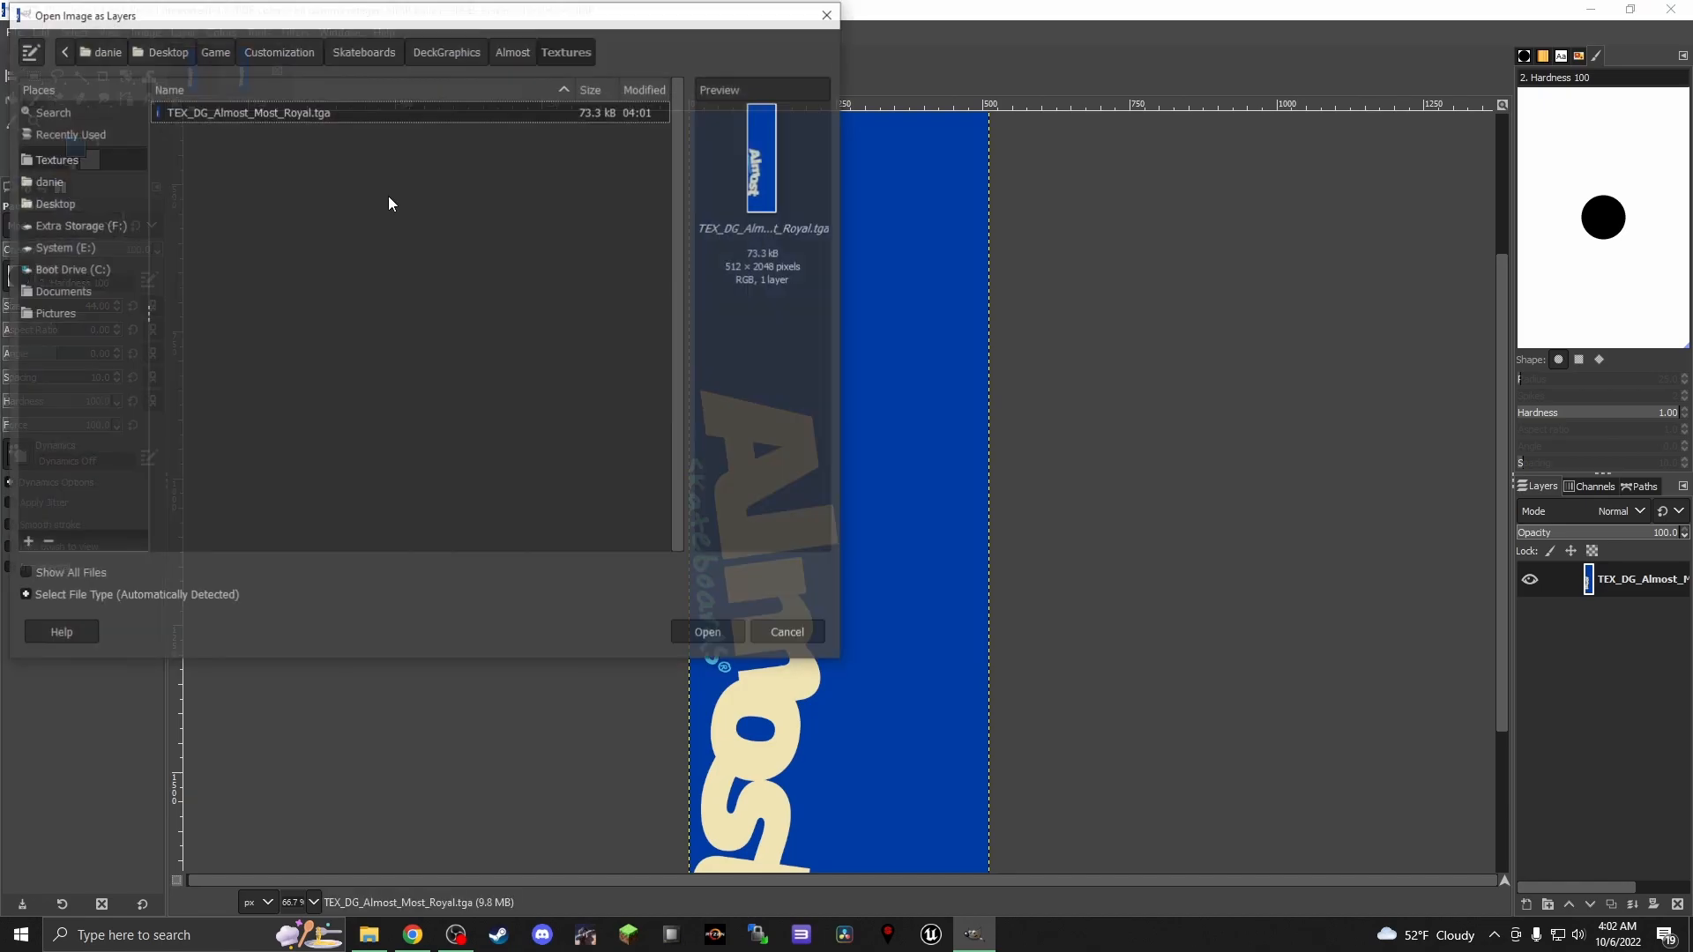
{"action": "left_click", "coordinate": [49, 203]}
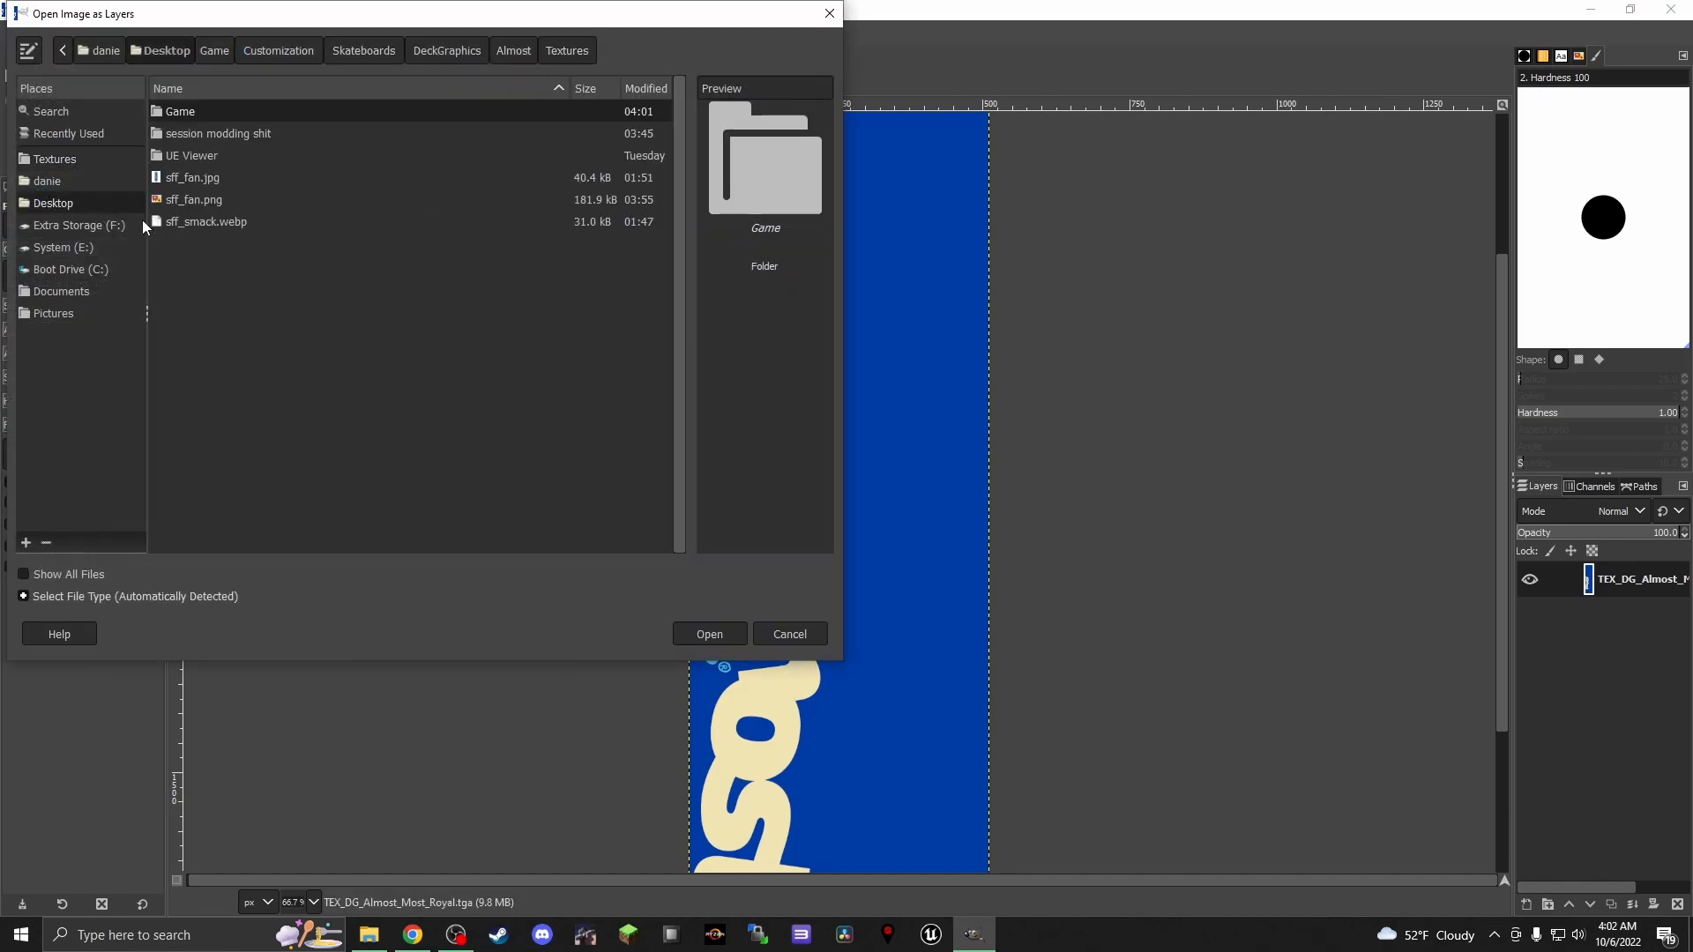
{"action": "left_click", "coordinate": [199, 199]}
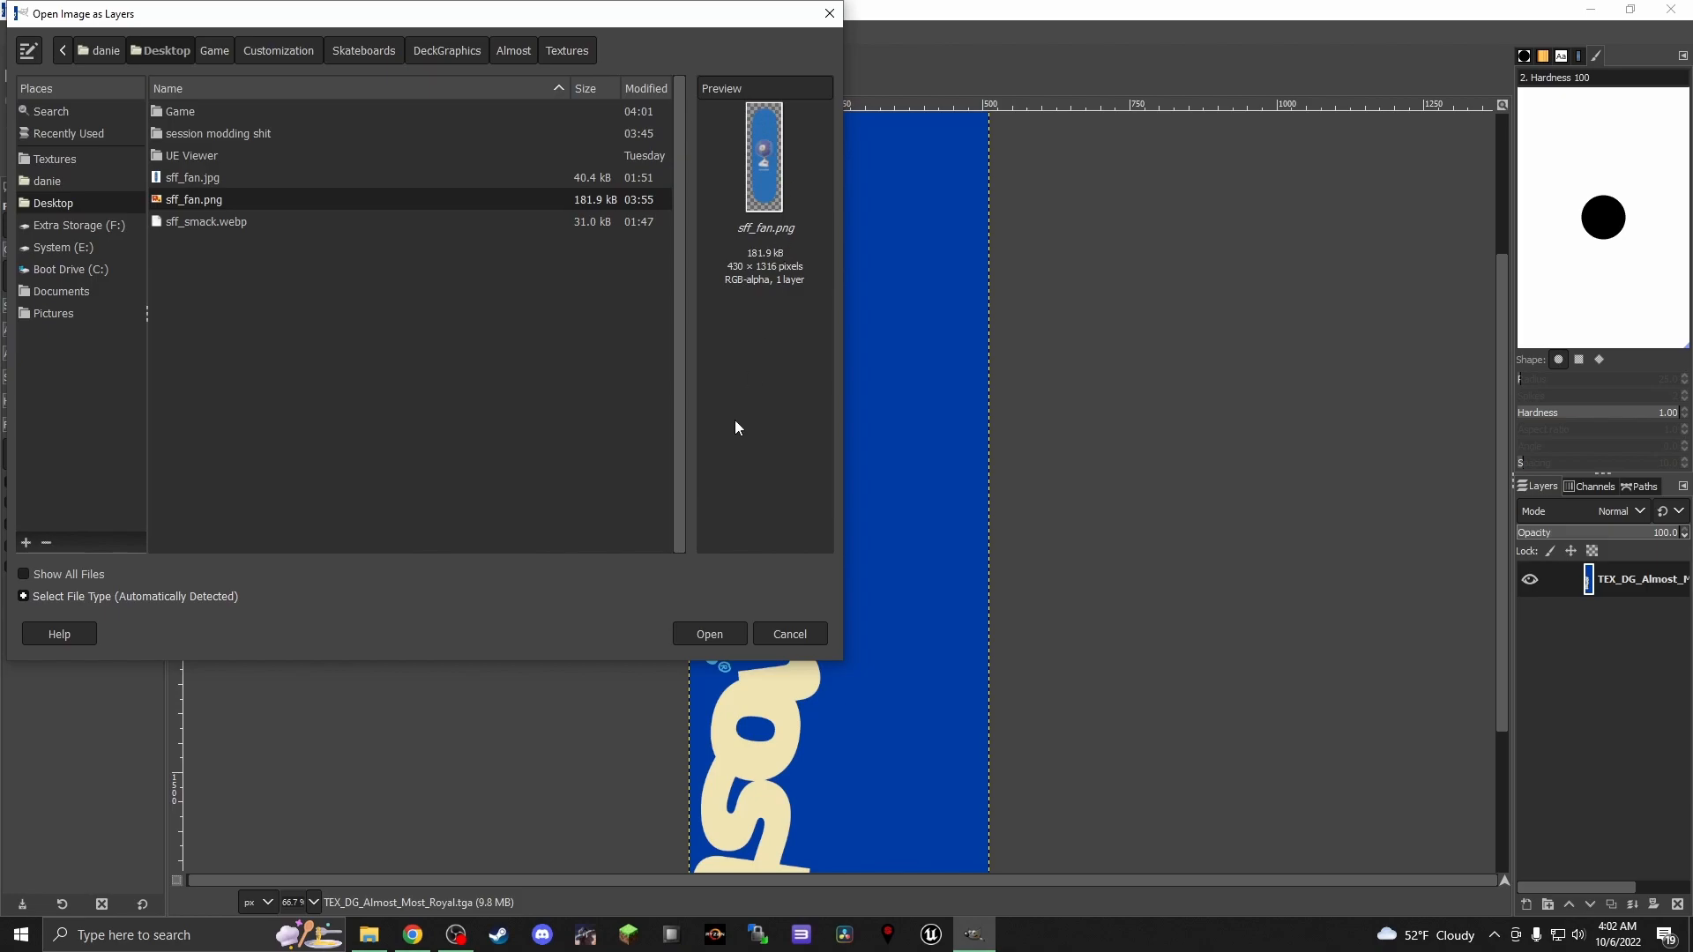
{"action": "left_click", "coordinate": [710, 634]}
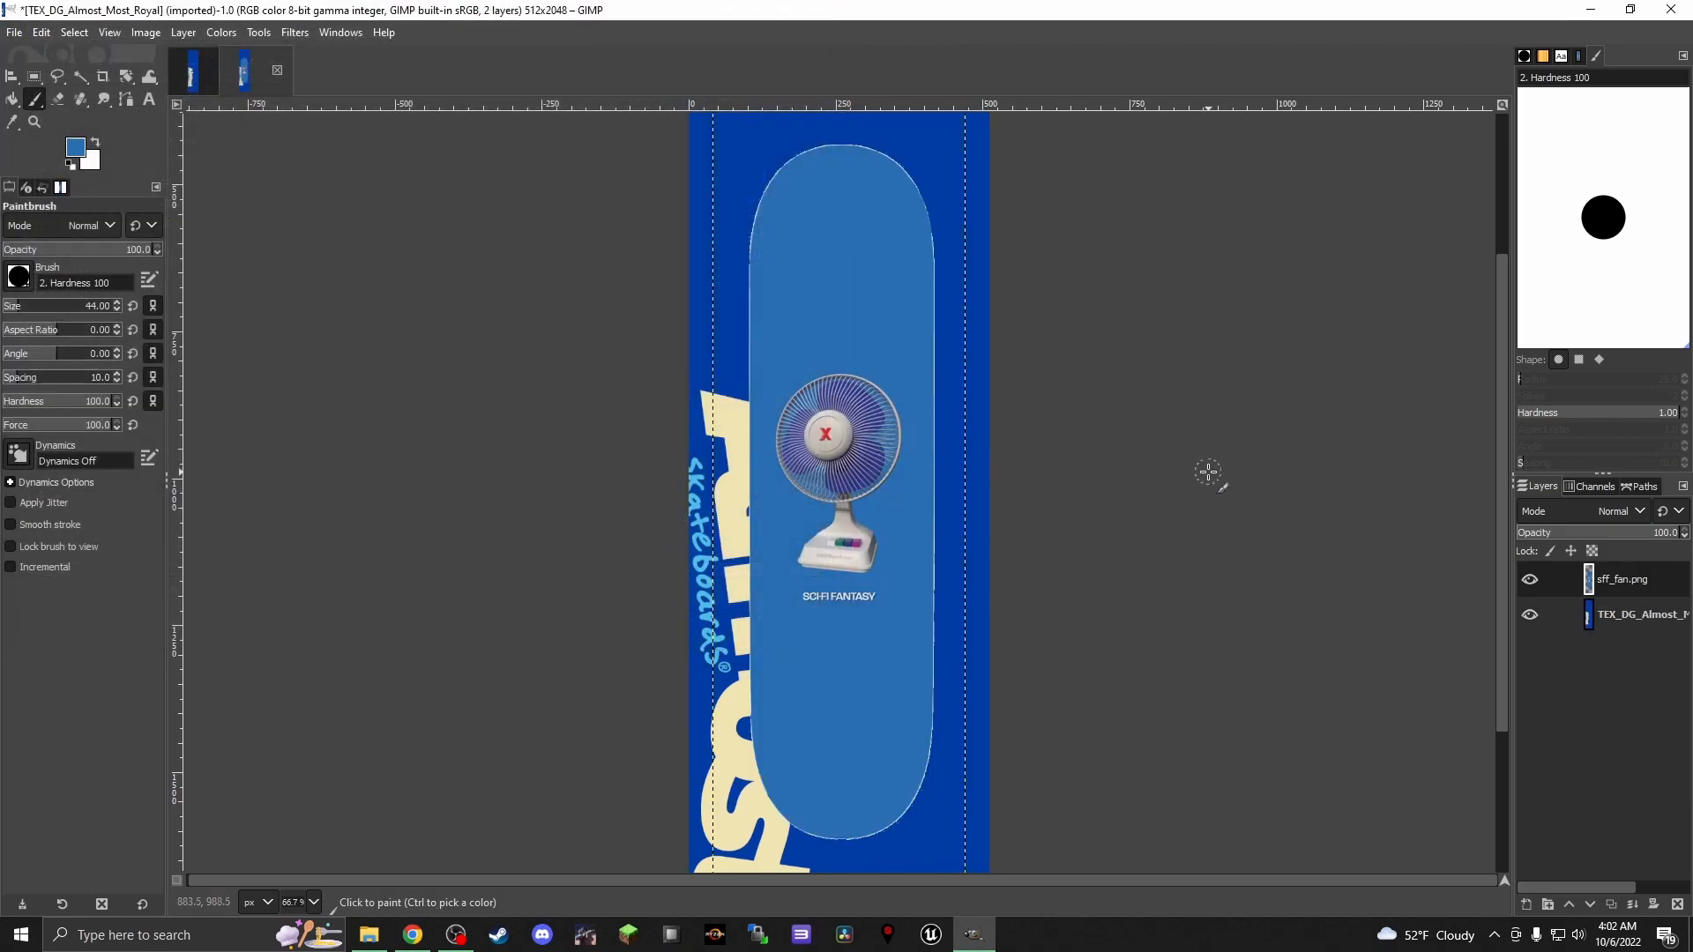
Scale the sff_fan.png layer proportionally to about 704 × 2153 px and position the fan deck to span the texture's width
{"action": "scroll", "coordinate": [1208, 472], "scroll_direction": "up", "scroll_amount": 5}
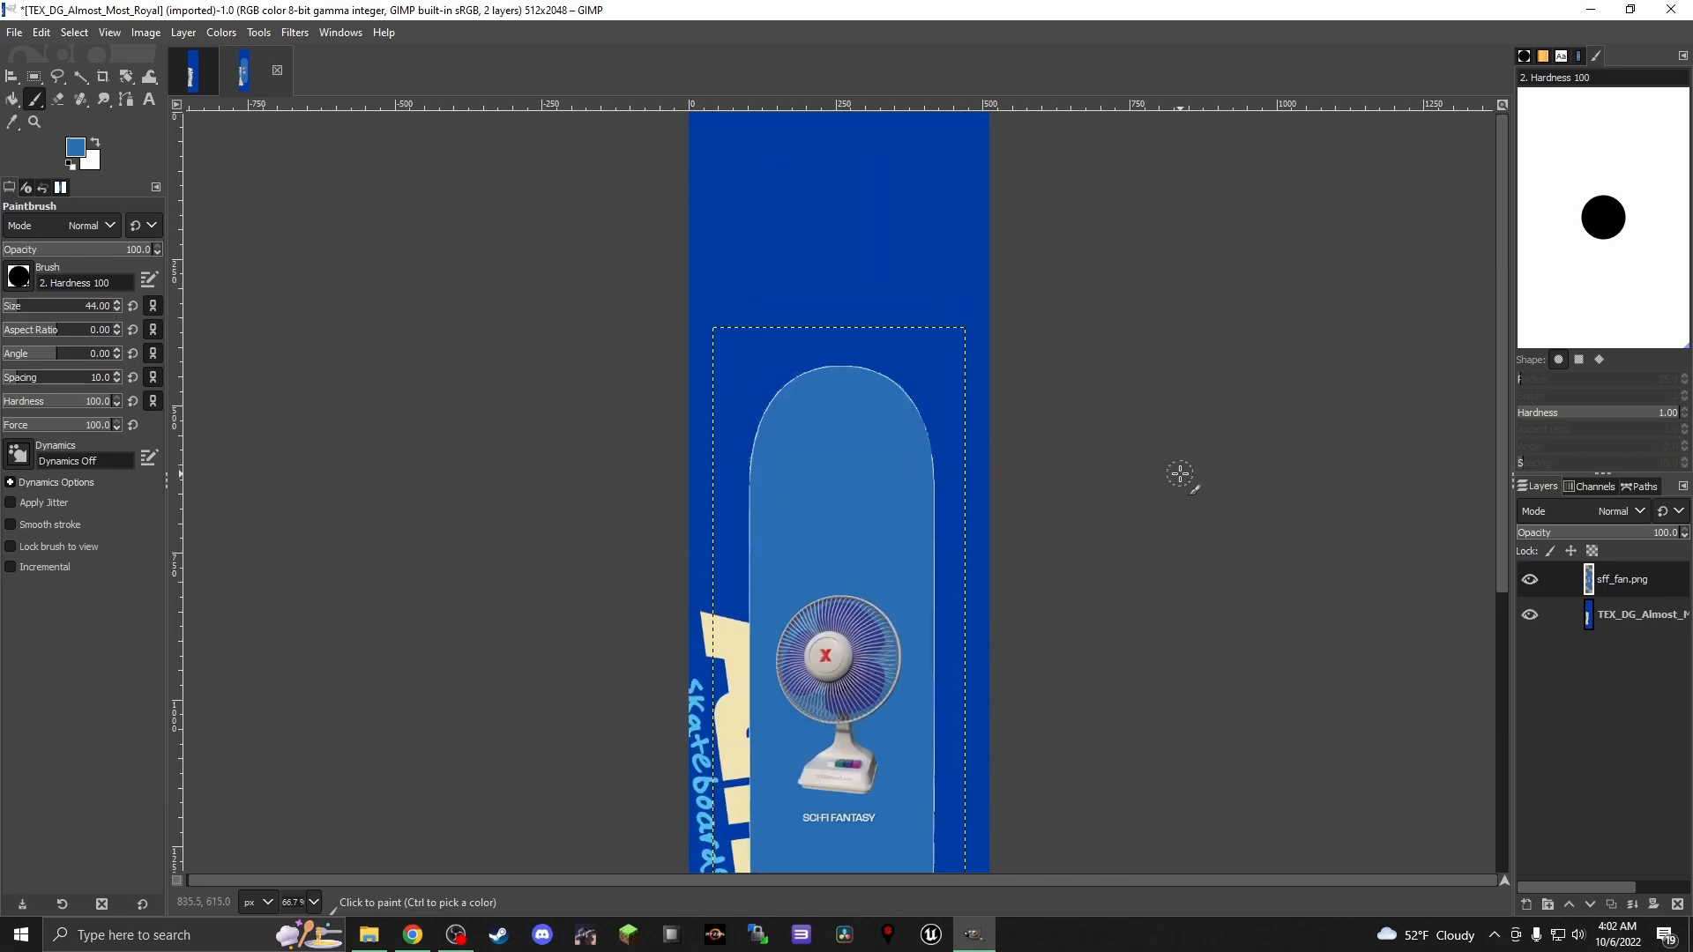
{"action": "scroll", "coordinate": [564, 313], "scroll_direction": "down", "scroll_amount": 5}
{"action": "scroll", "coordinate": [564, 313], "scroll_direction": "up", "scroll_amount": 5}
{"action": "left_click", "coordinate": [259, 33]}
{"action": "mouse_move", "coordinate": [351, 107]}
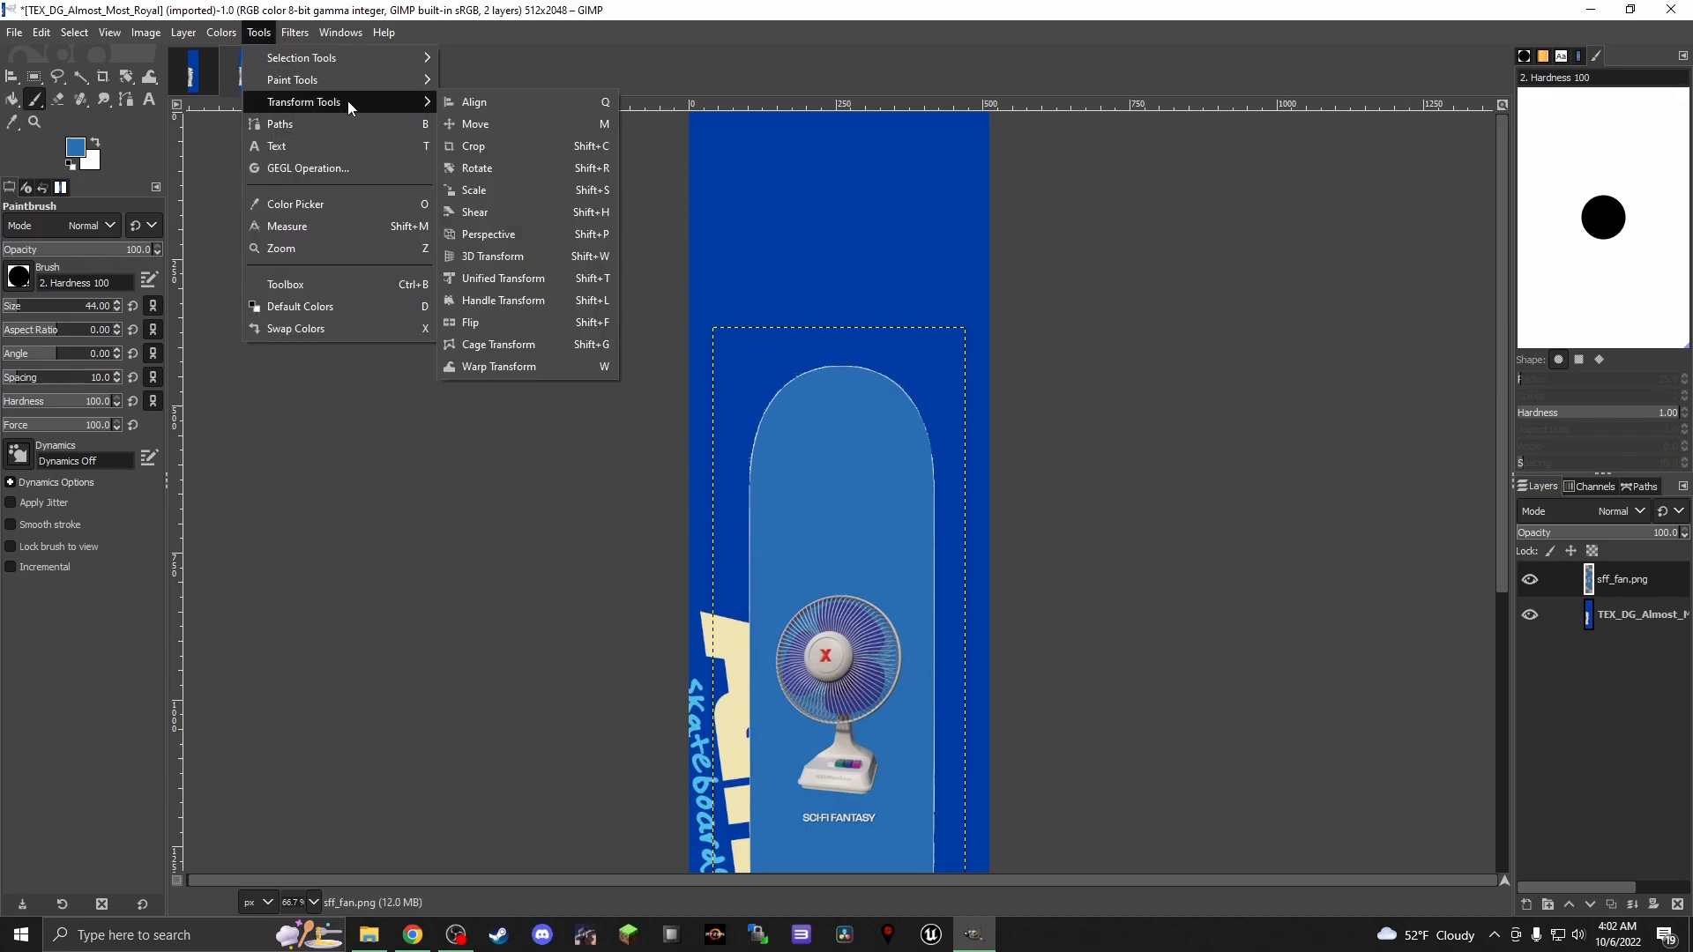
{"action": "left_click", "coordinate": [494, 189]}
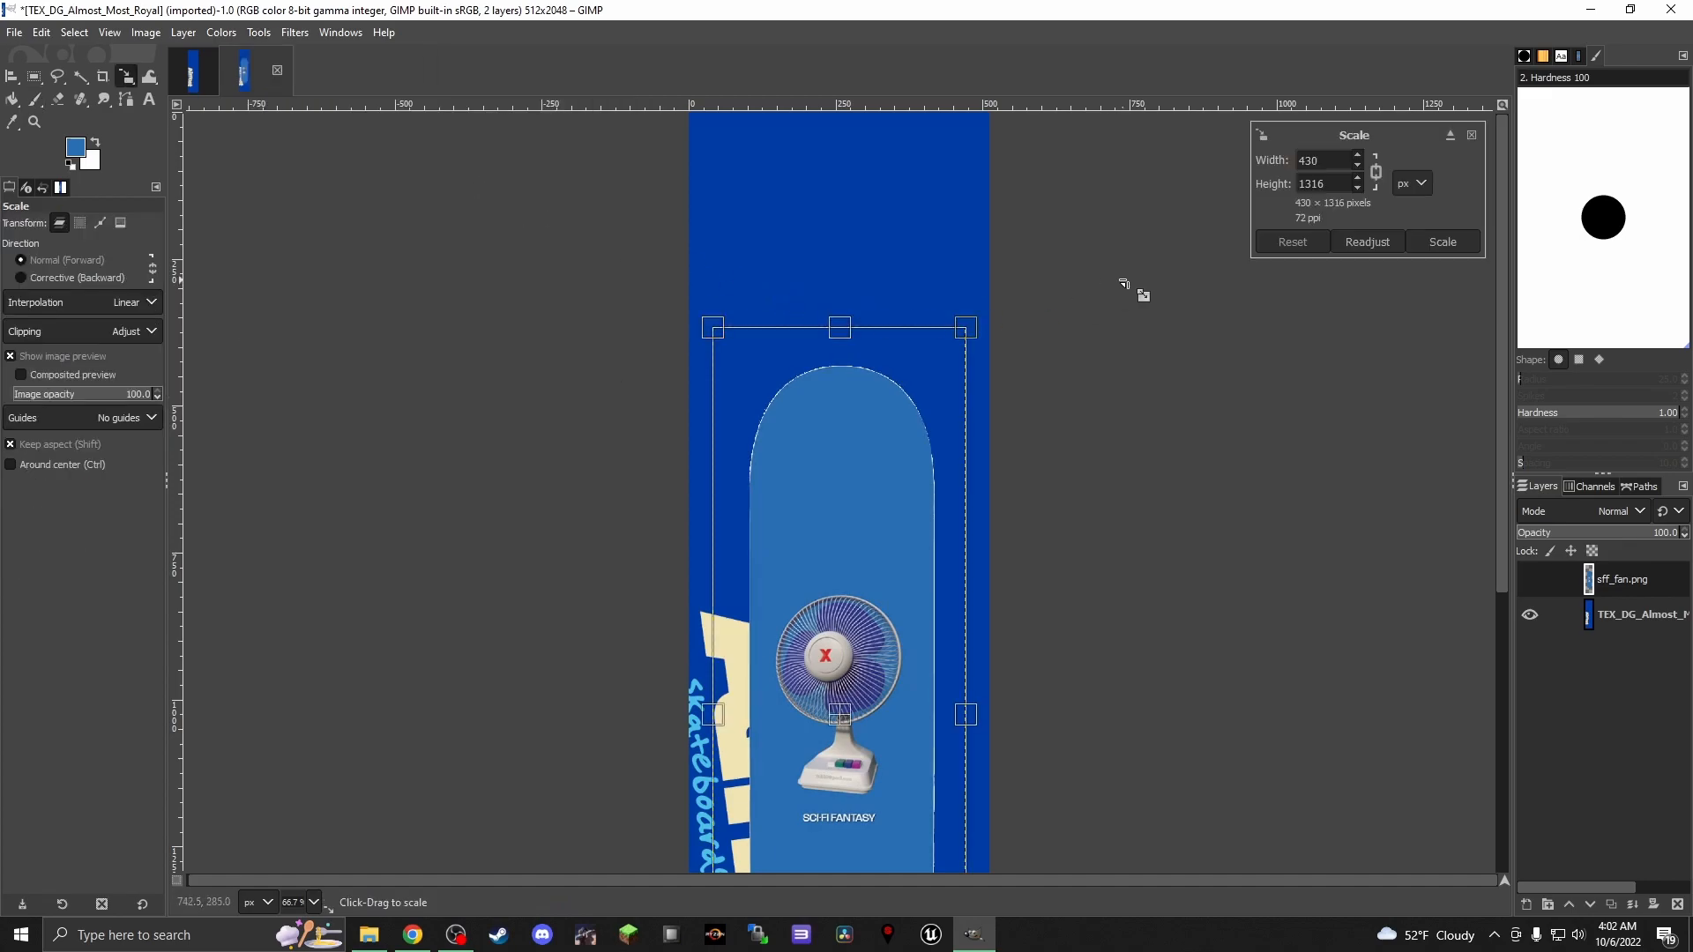
{"action": "scroll", "coordinate": [954, 385], "scroll_direction": "down", "scroll_amount": 3}
{"action": "scroll", "coordinate": [953, 384], "scroll_direction": "up", "scroll_amount": 3}
{"action": "scroll", "coordinate": [1006, 378], "scroll_direction": "down", "scroll_amount": 2}
{"action": "scroll", "coordinate": [1067, 391], "scroll_direction": "down", "scroll_amount": 1}
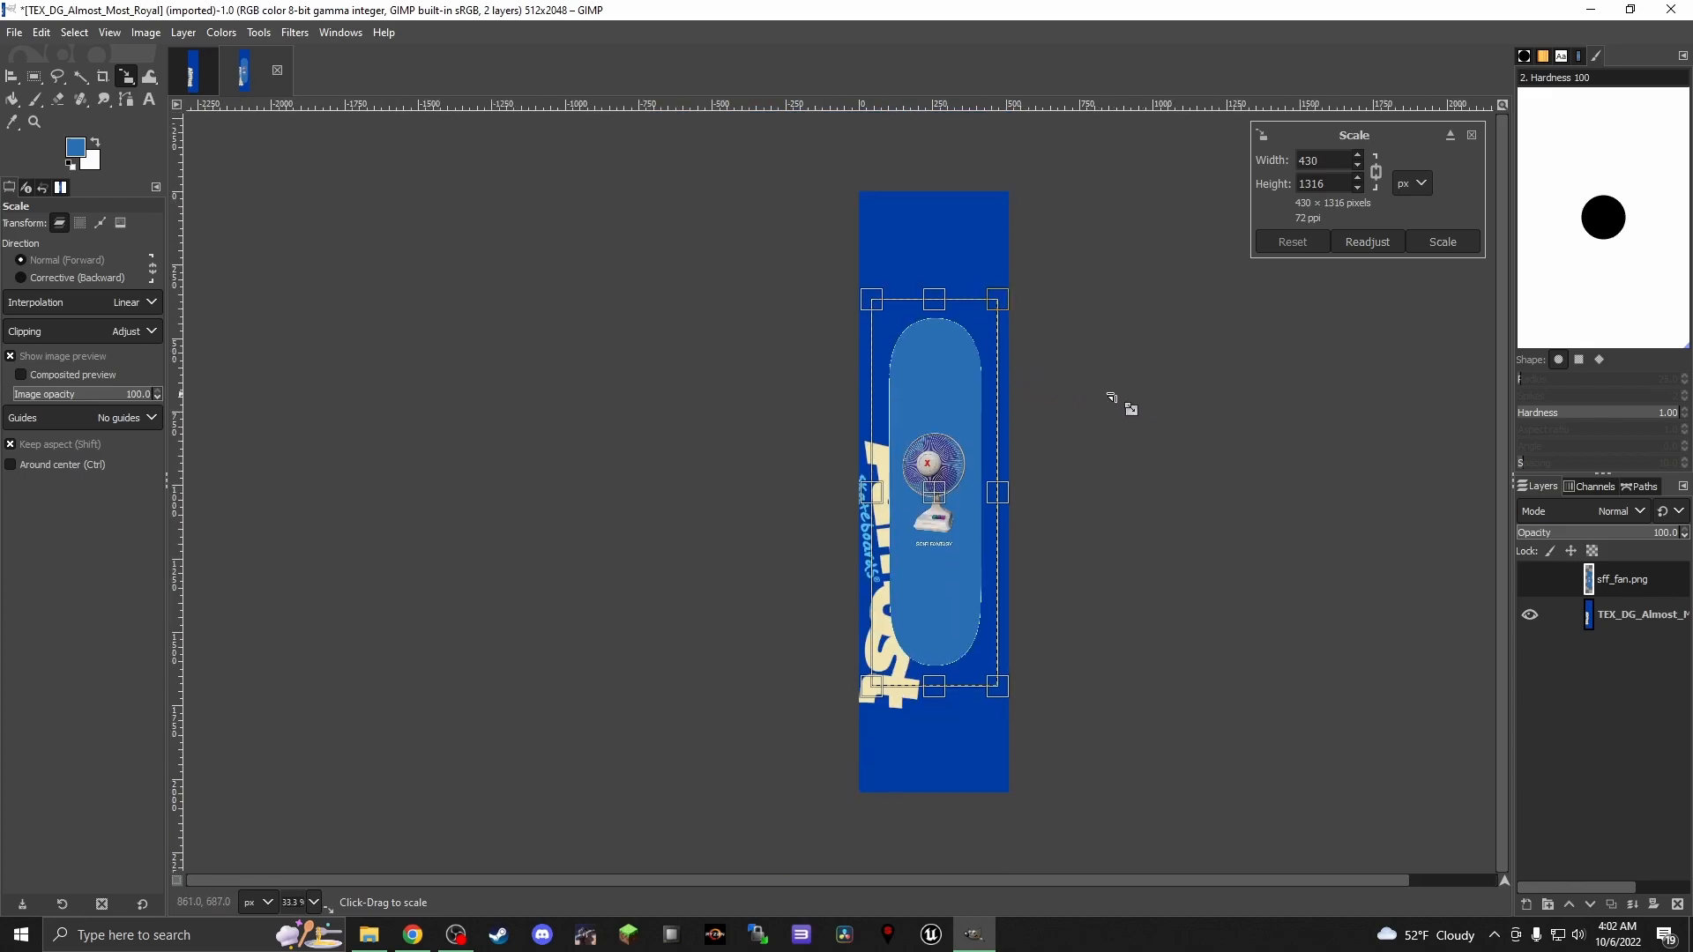
{"action": "left_click_drag", "start_coordinate": [873, 301], "coordinate": [787, 180]}
{"action": "left_click_drag", "start_coordinate": [1011, 703], "coordinate": [1031, 763]}
{"action": "mouse_move", "coordinate": [931, 468]}
{"action": "left_mouse_down"}
{"action": "mouse_move", "coordinate": [957, 481]}
{"action": "mouse_move", "coordinate": [937, 491]}
{"action": "left_mouse_up"}
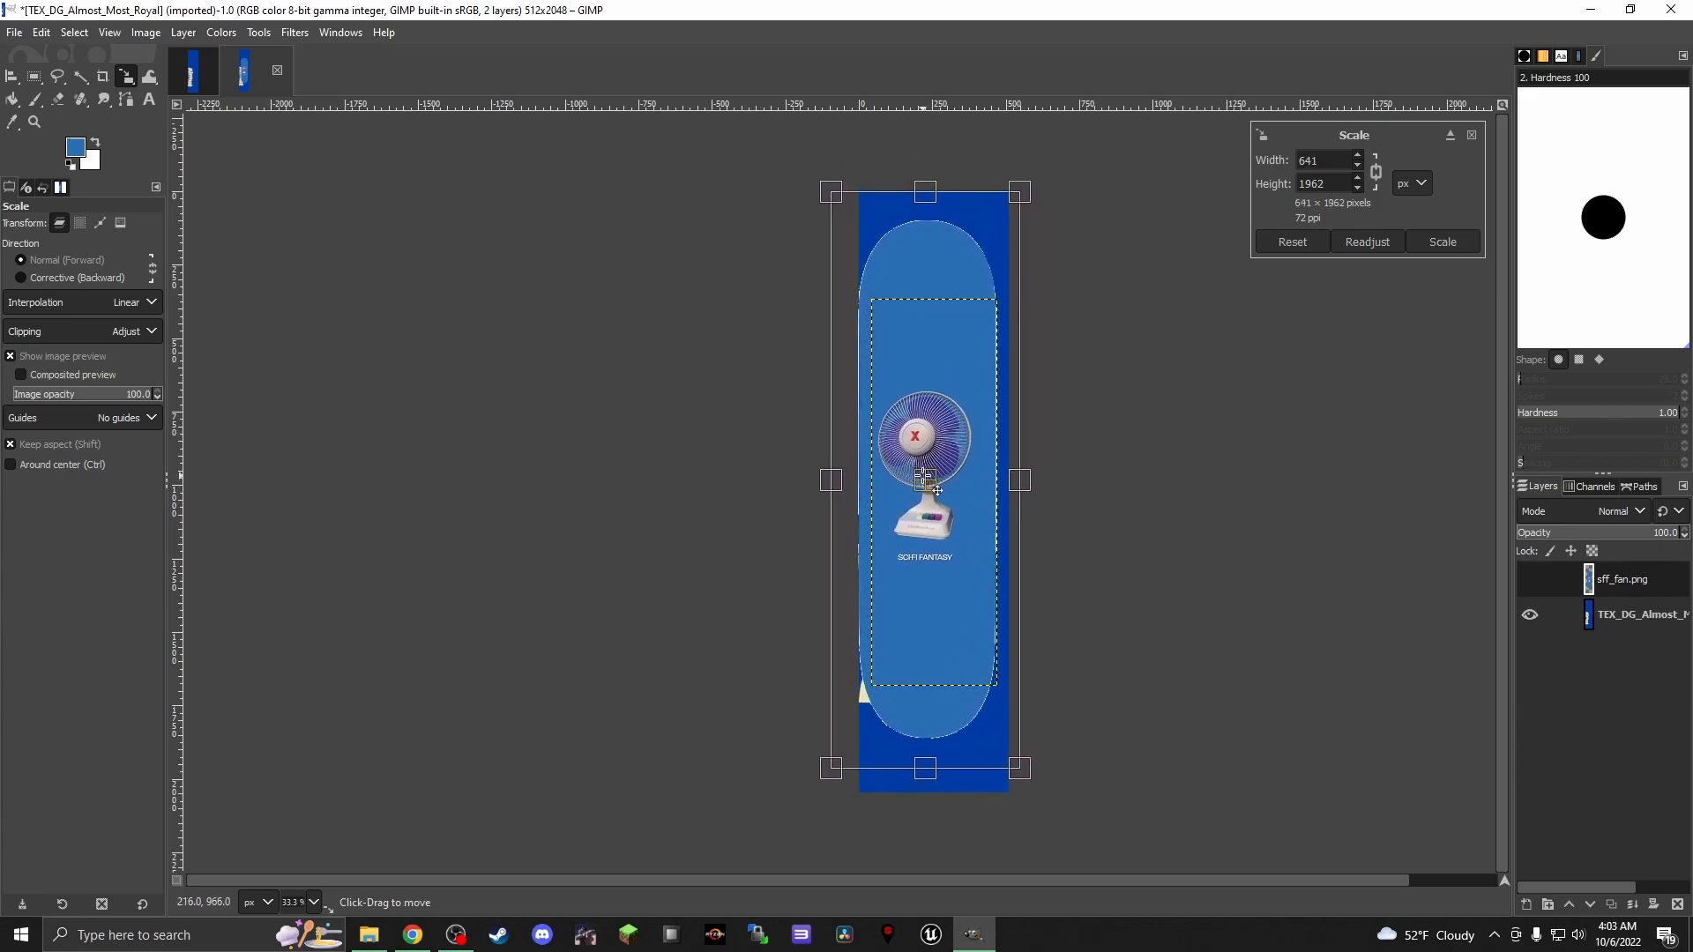
{"action": "left_click_drag", "start_coordinate": [1035, 782], "coordinate": [1046, 813]}
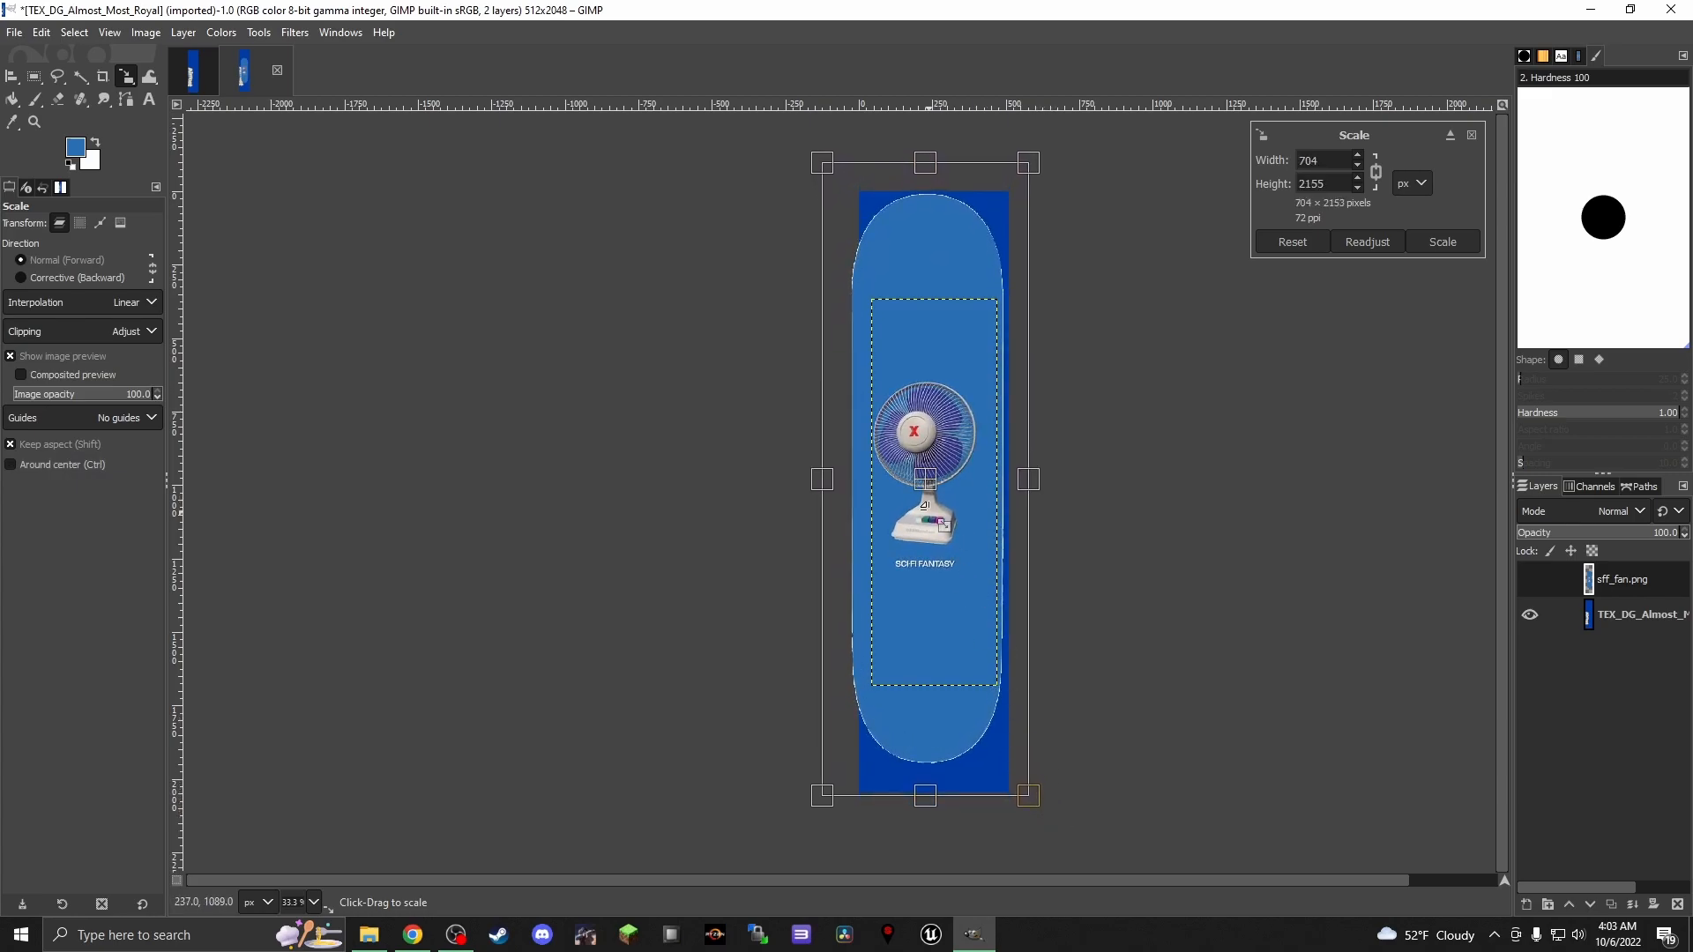
{"action": "left_click_drag", "start_coordinate": [931, 498], "coordinate": [947, 502]}
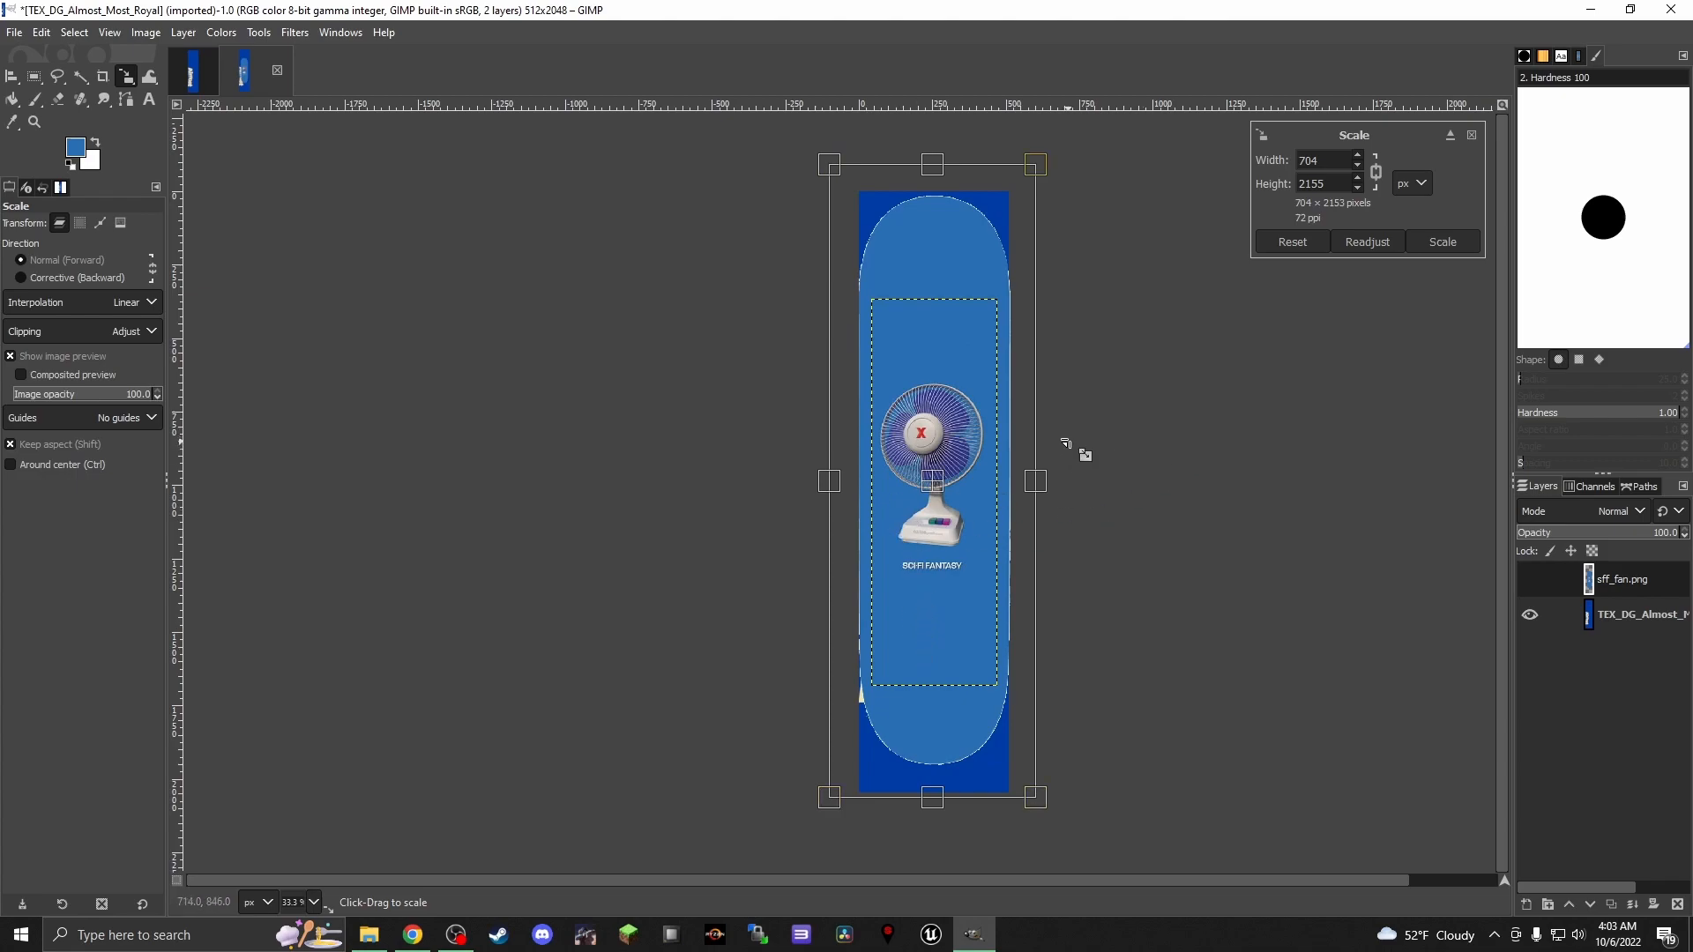
Try stretching the sff_fan.png layer to 704 × 2228 px without keeping its proportions, and undo the scaling
{"action": "left_click", "coordinate": [1378, 176]}
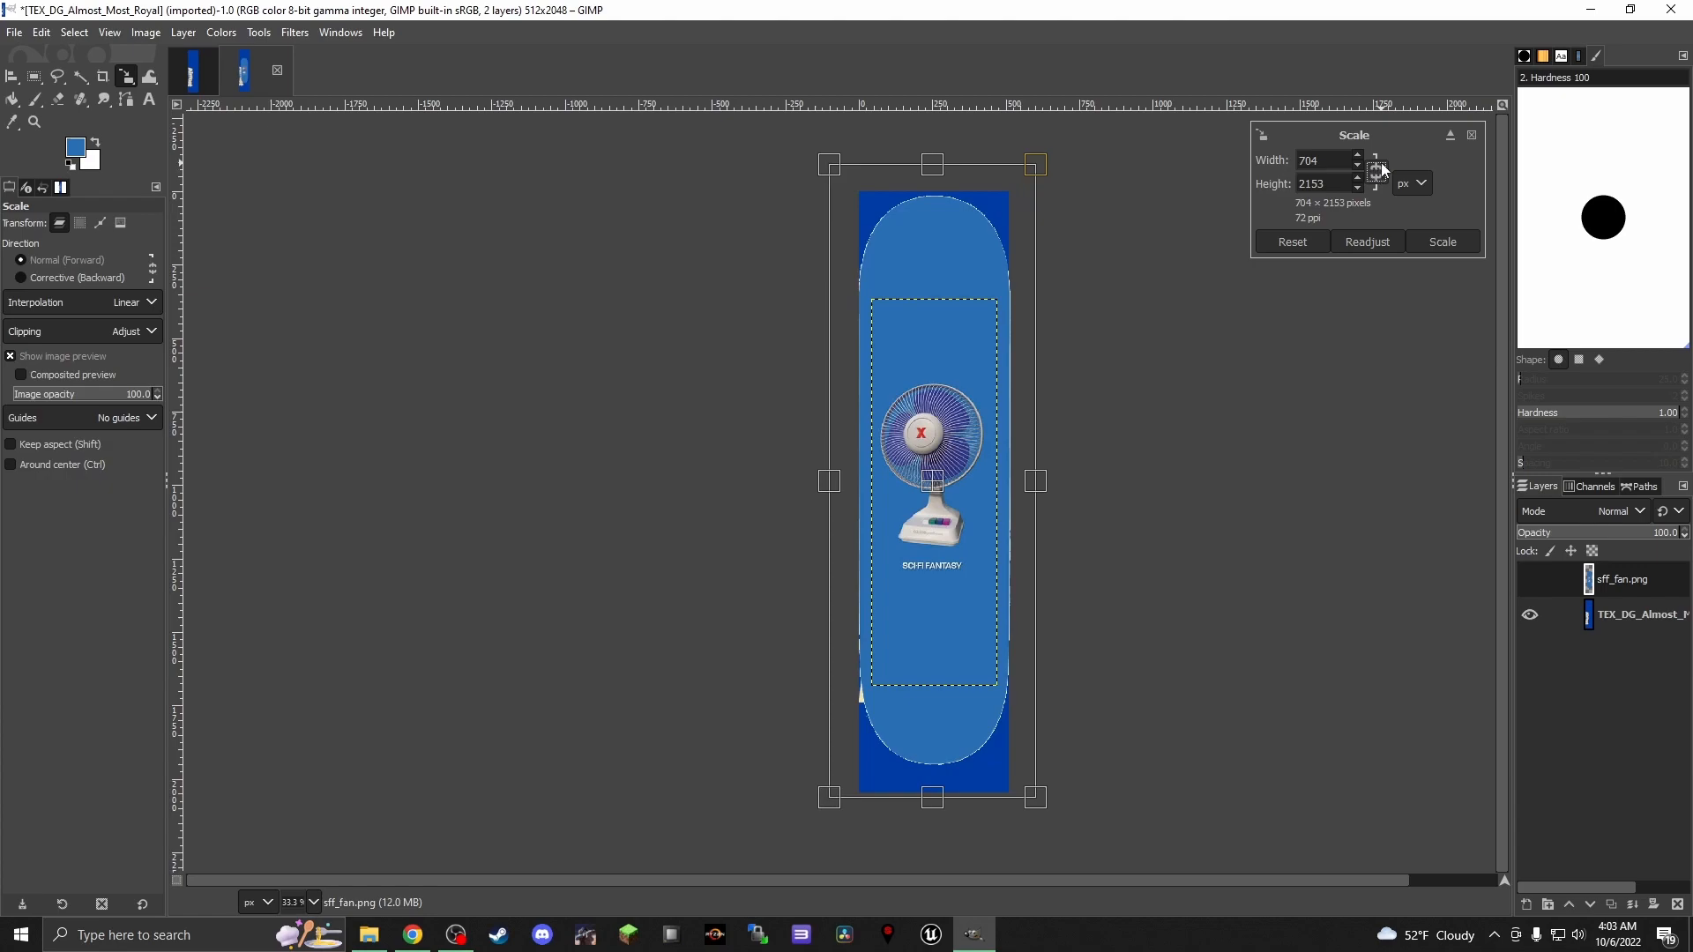
{"action": "left_click_drag", "start_coordinate": [932, 798], "coordinate": [931, 818]}
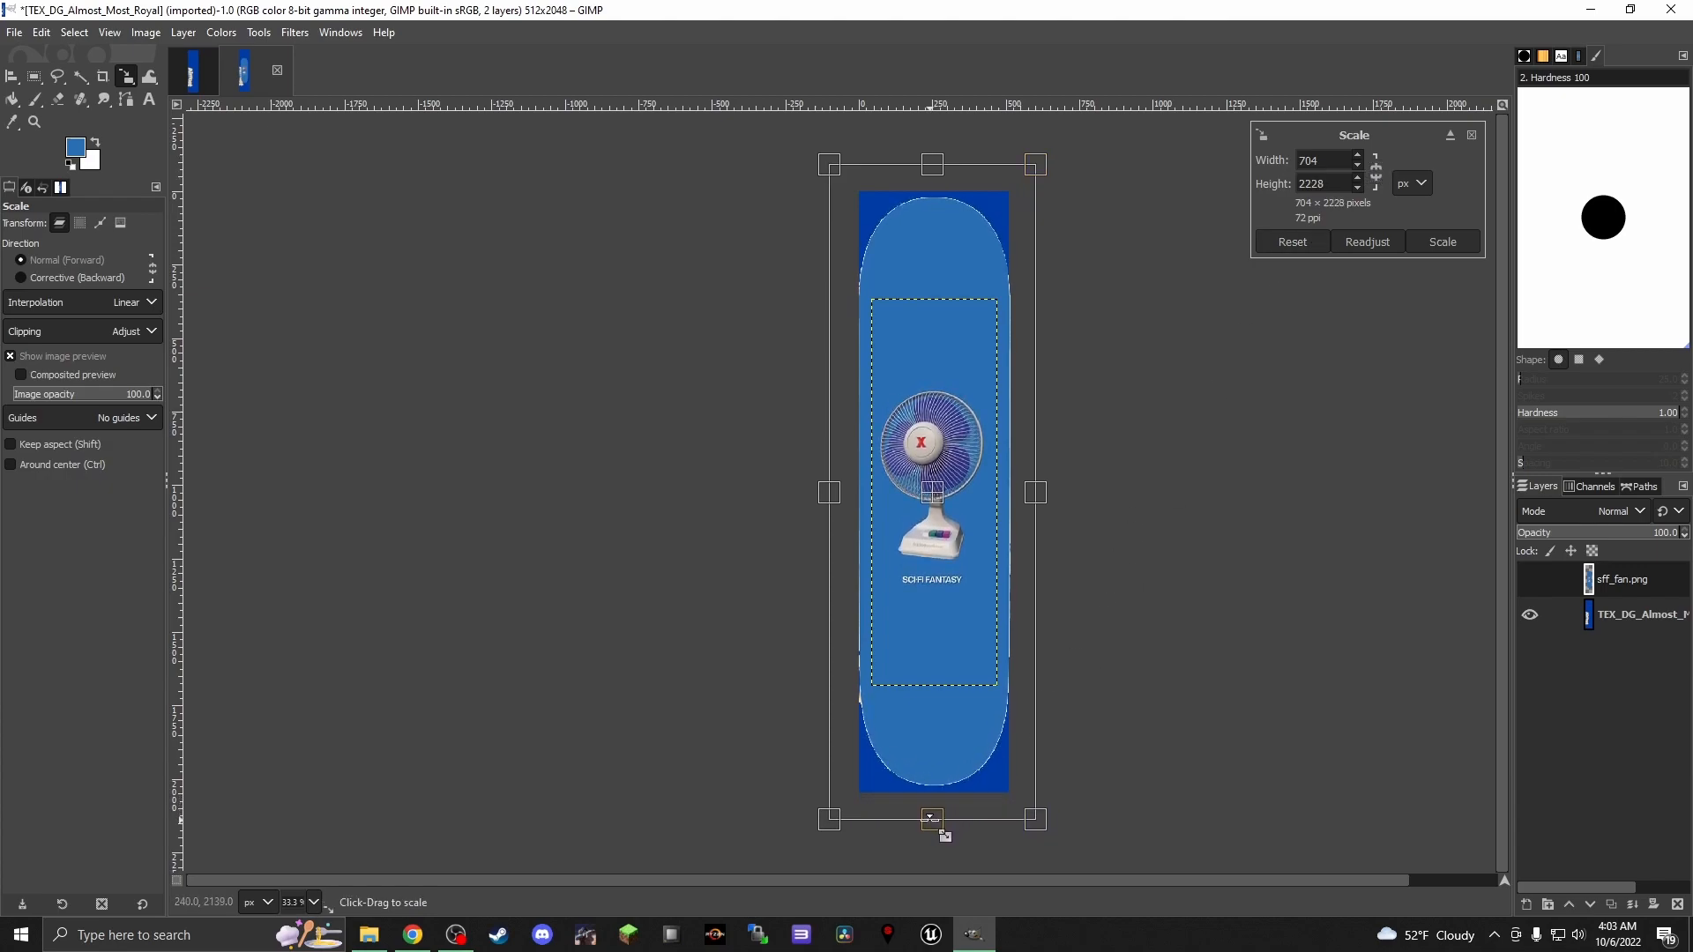
{"action": "left_click", "coordinate": [1379, 173]}
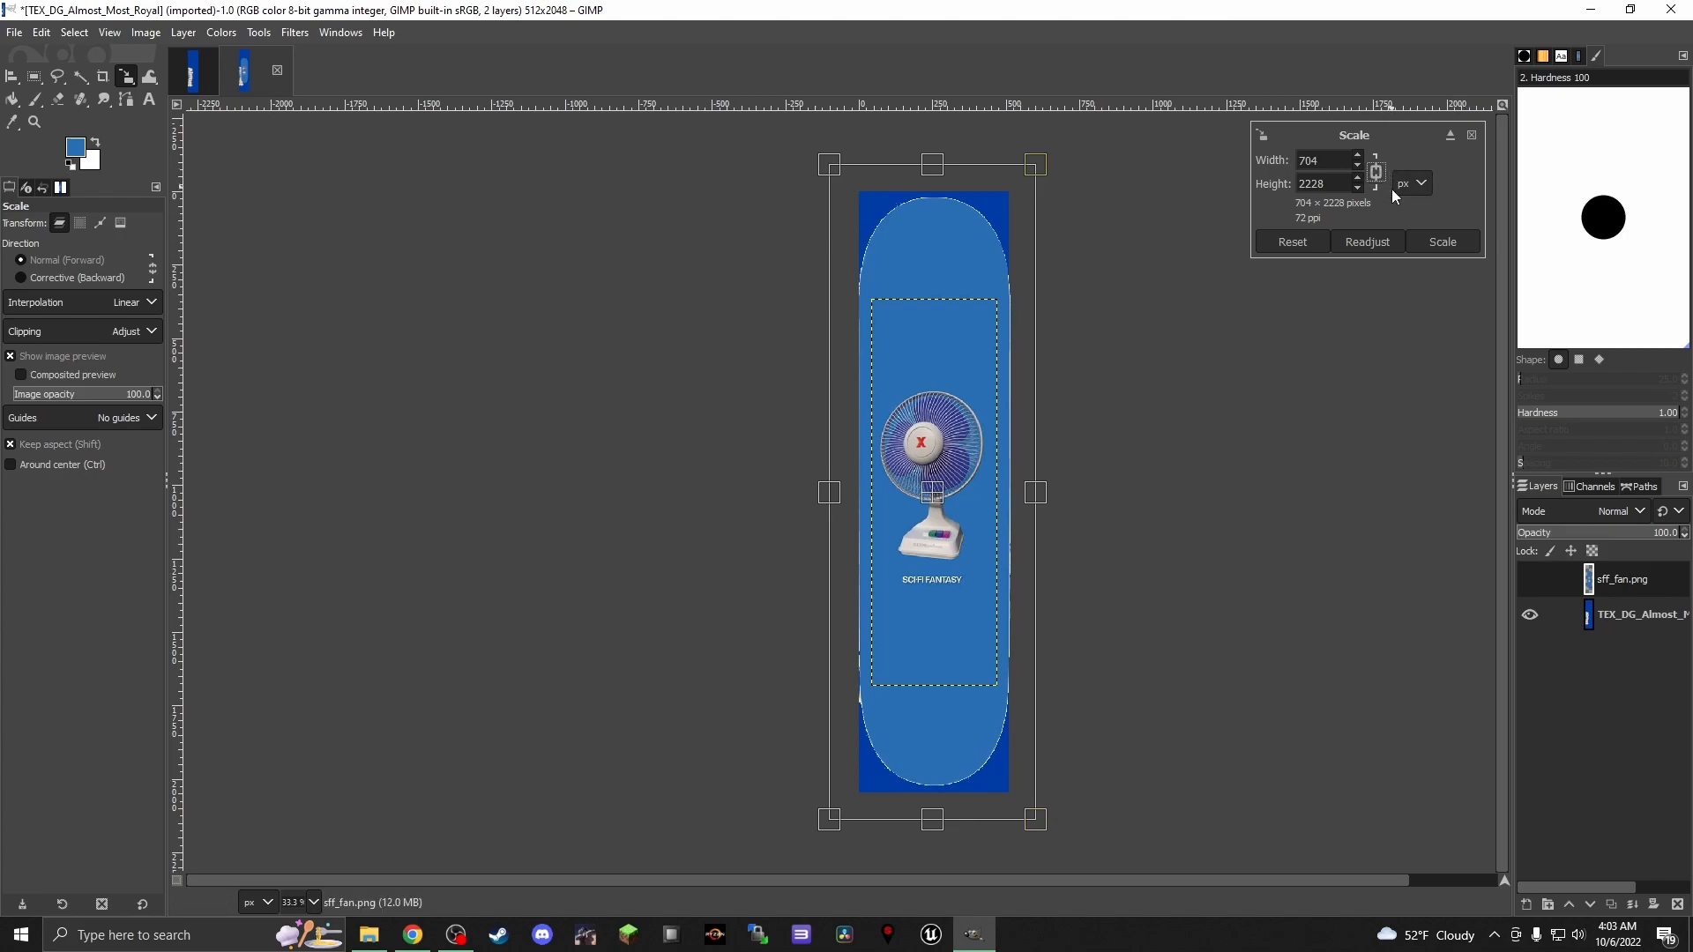
{"action": "left_click", "coordinate": [1437, 245]}
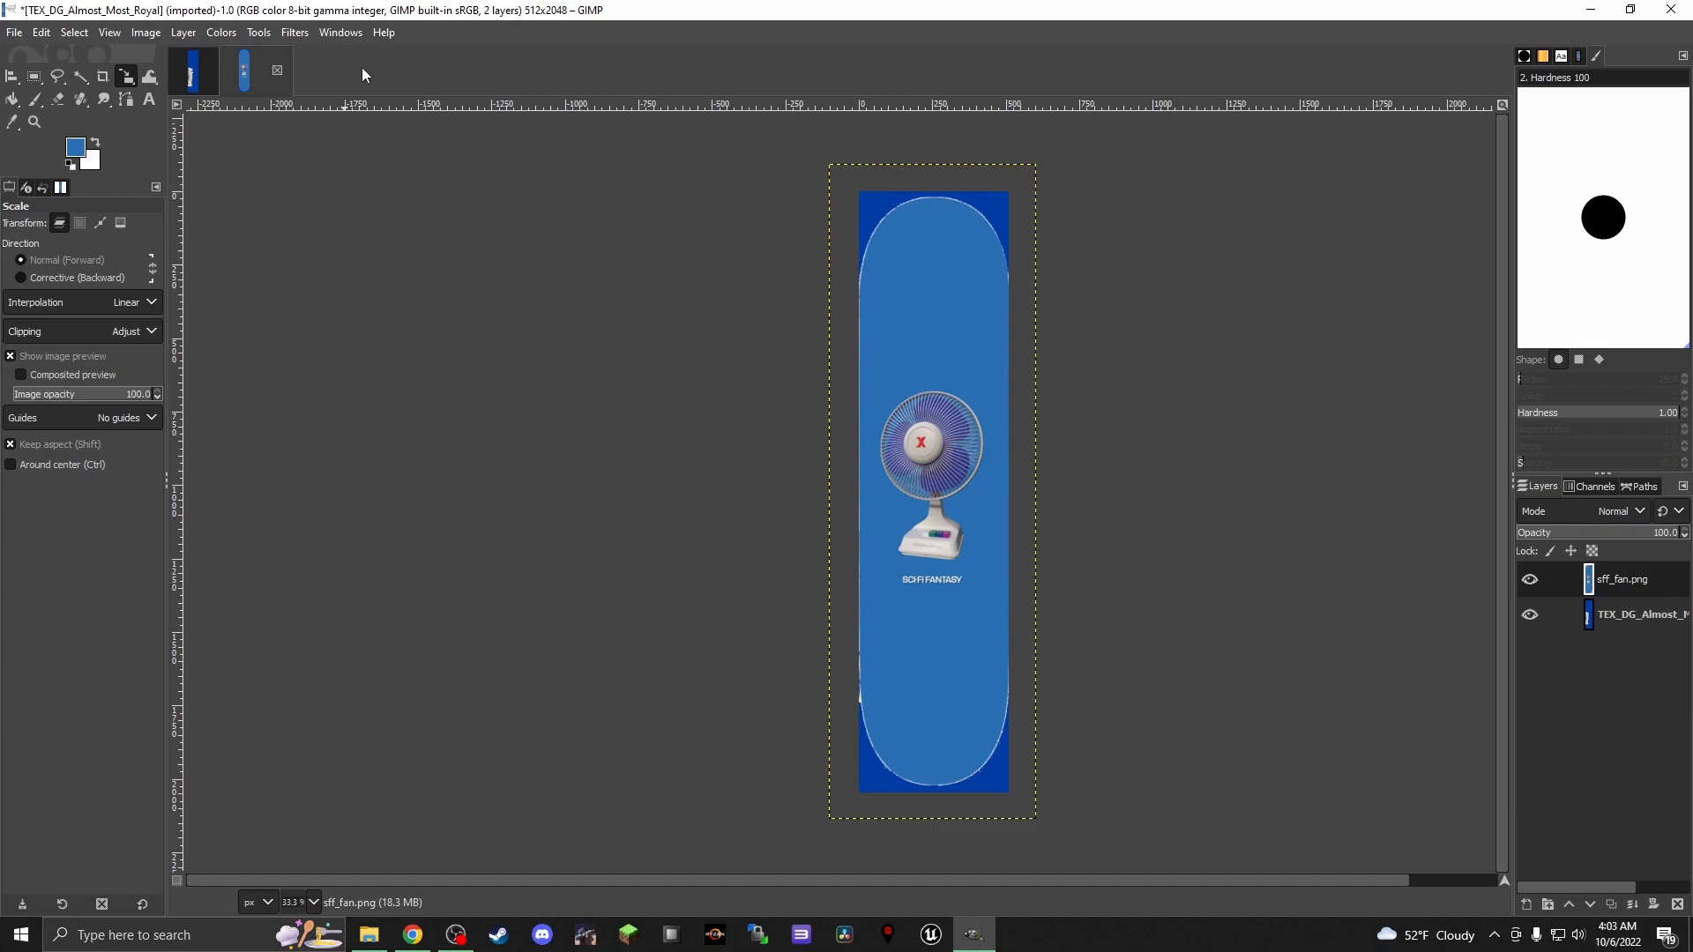
{"action": "key", "text": "ctrl+z"}
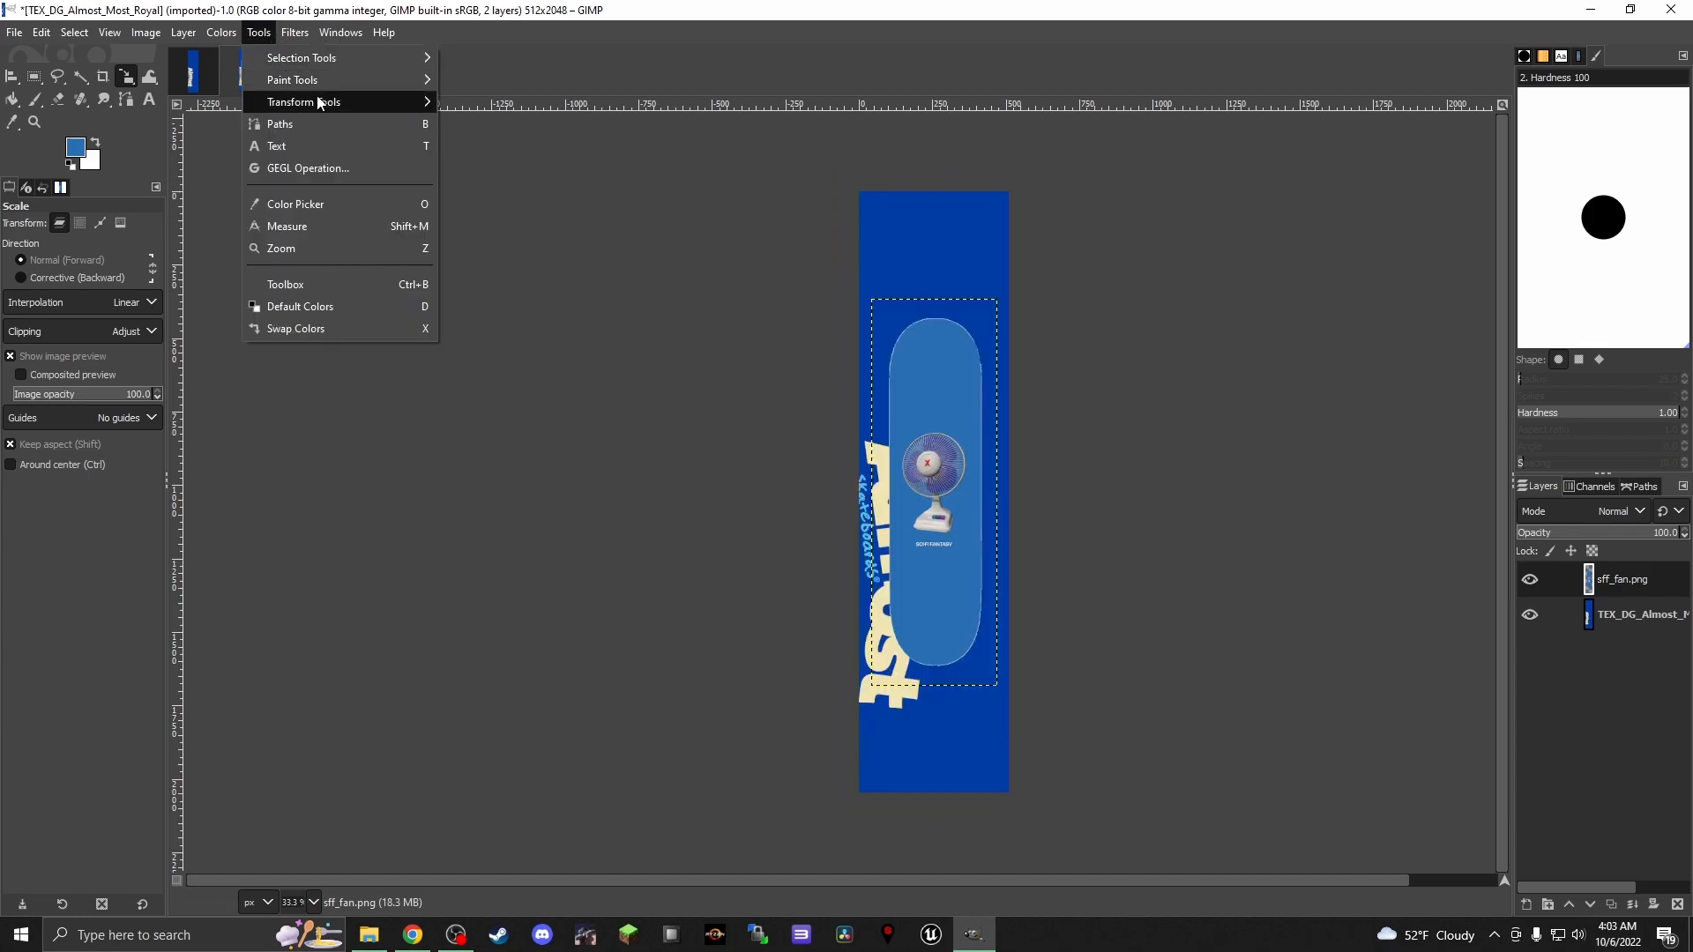
Scale the sff_fan.png layer proportionally to about 727 × 2226 px, centred over the Almost texture
{"action": "mouse_move", "coordinate": [319, 104]}
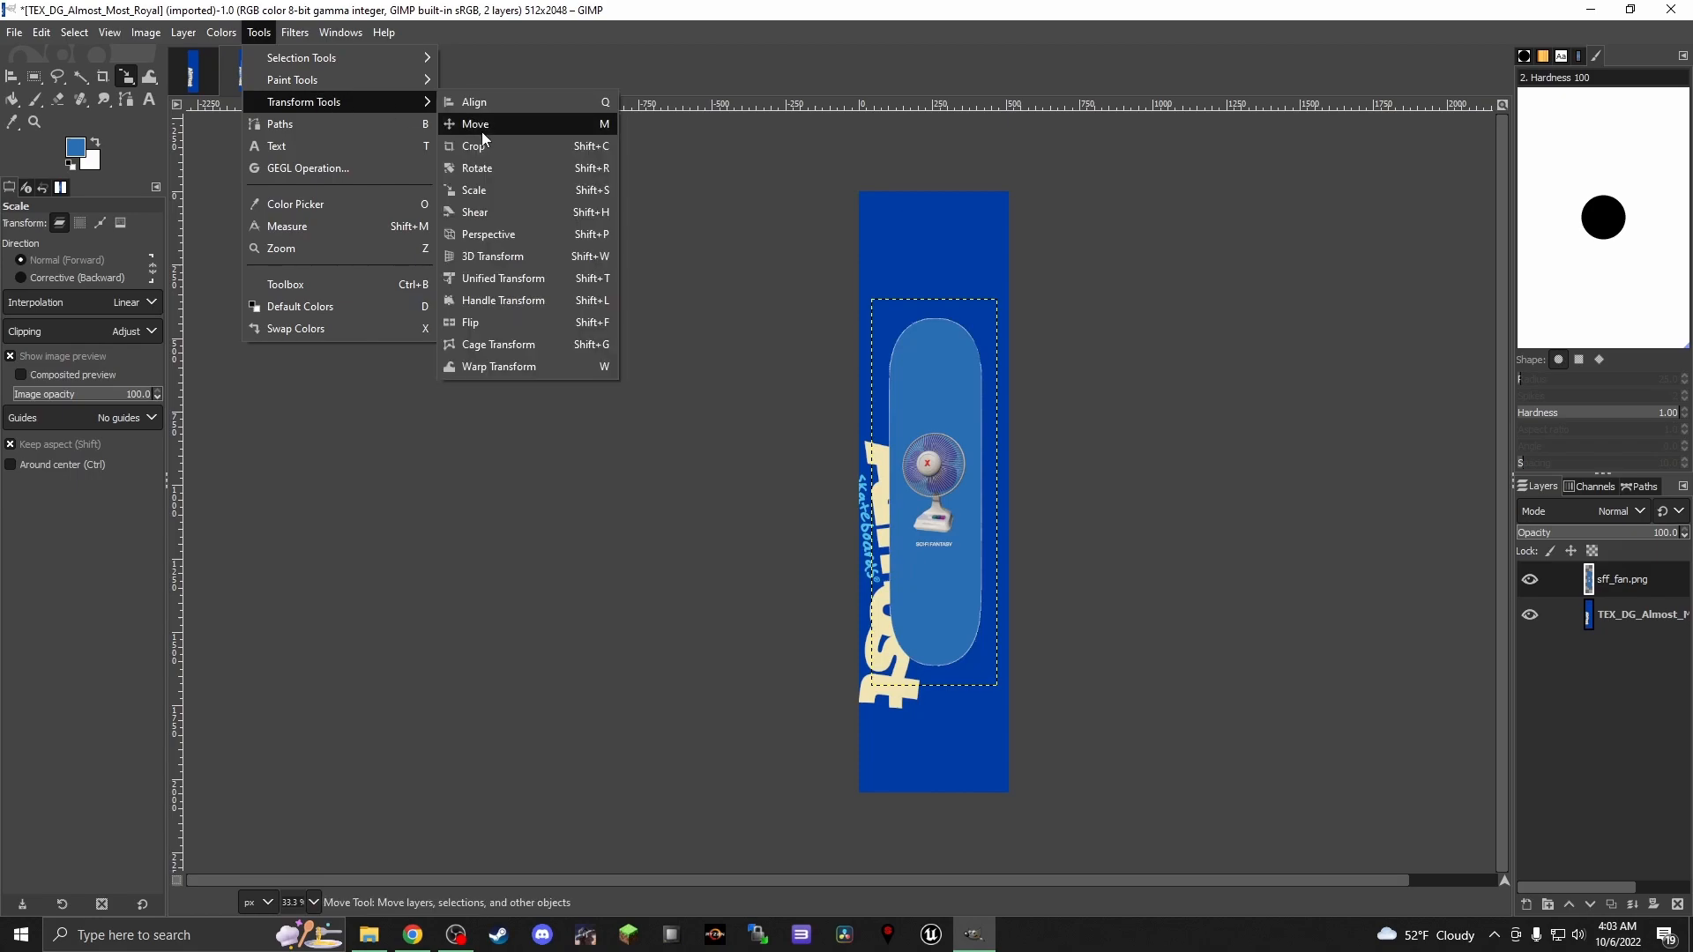
{"action": "left_click", "coordinate": [476, 190]}
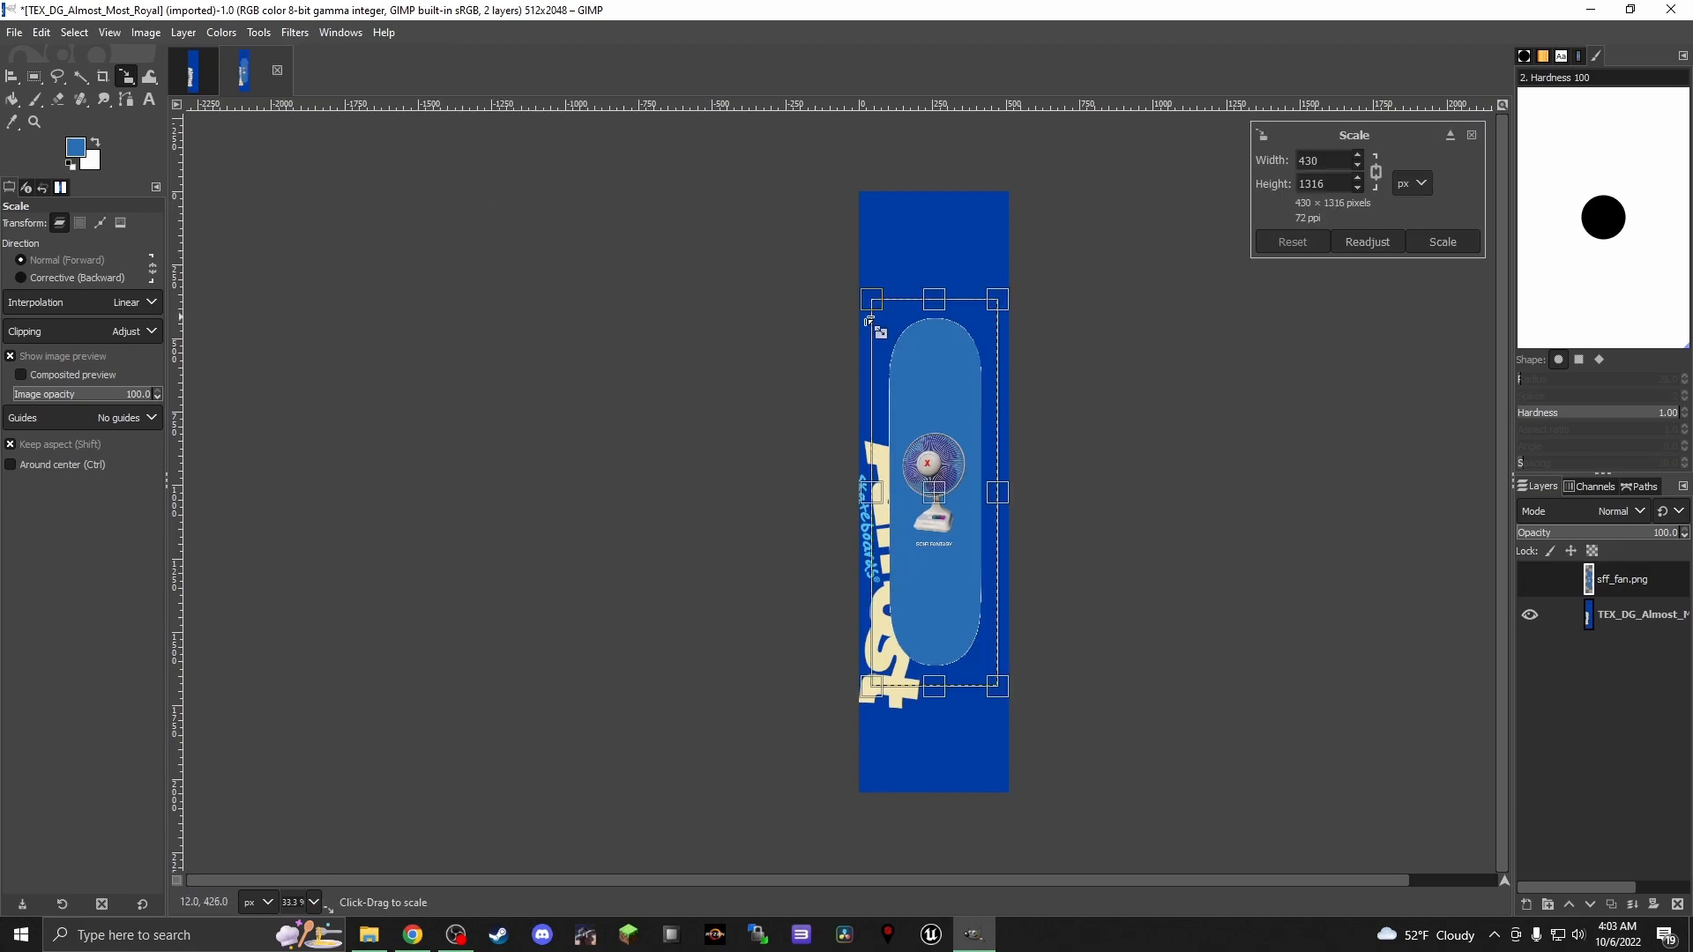
{"action": "left_click_drag", "start_coordinate": [878, 306], "coordinate": [804, 199]}
{"action": "left_click_drag", "start_coordinate": [914, 435], "coordinate": [927, 421]}
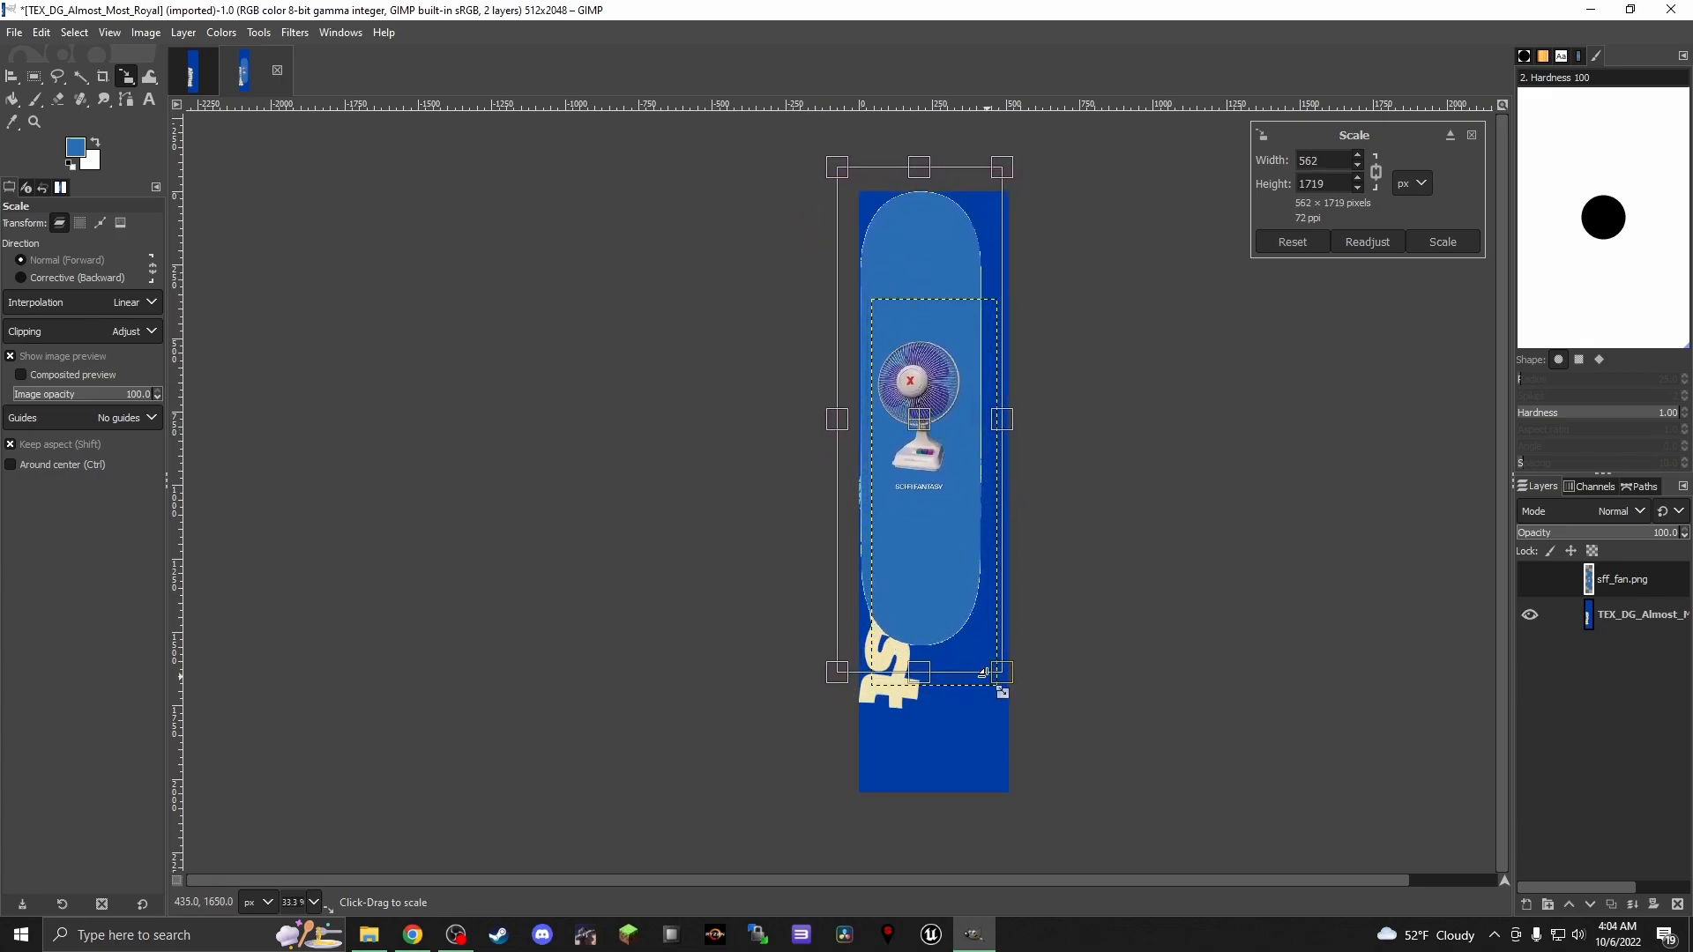
{"action": "left_click_drag", "start_coordinate": [1010, 674], "coordinate": [1061, 743]}
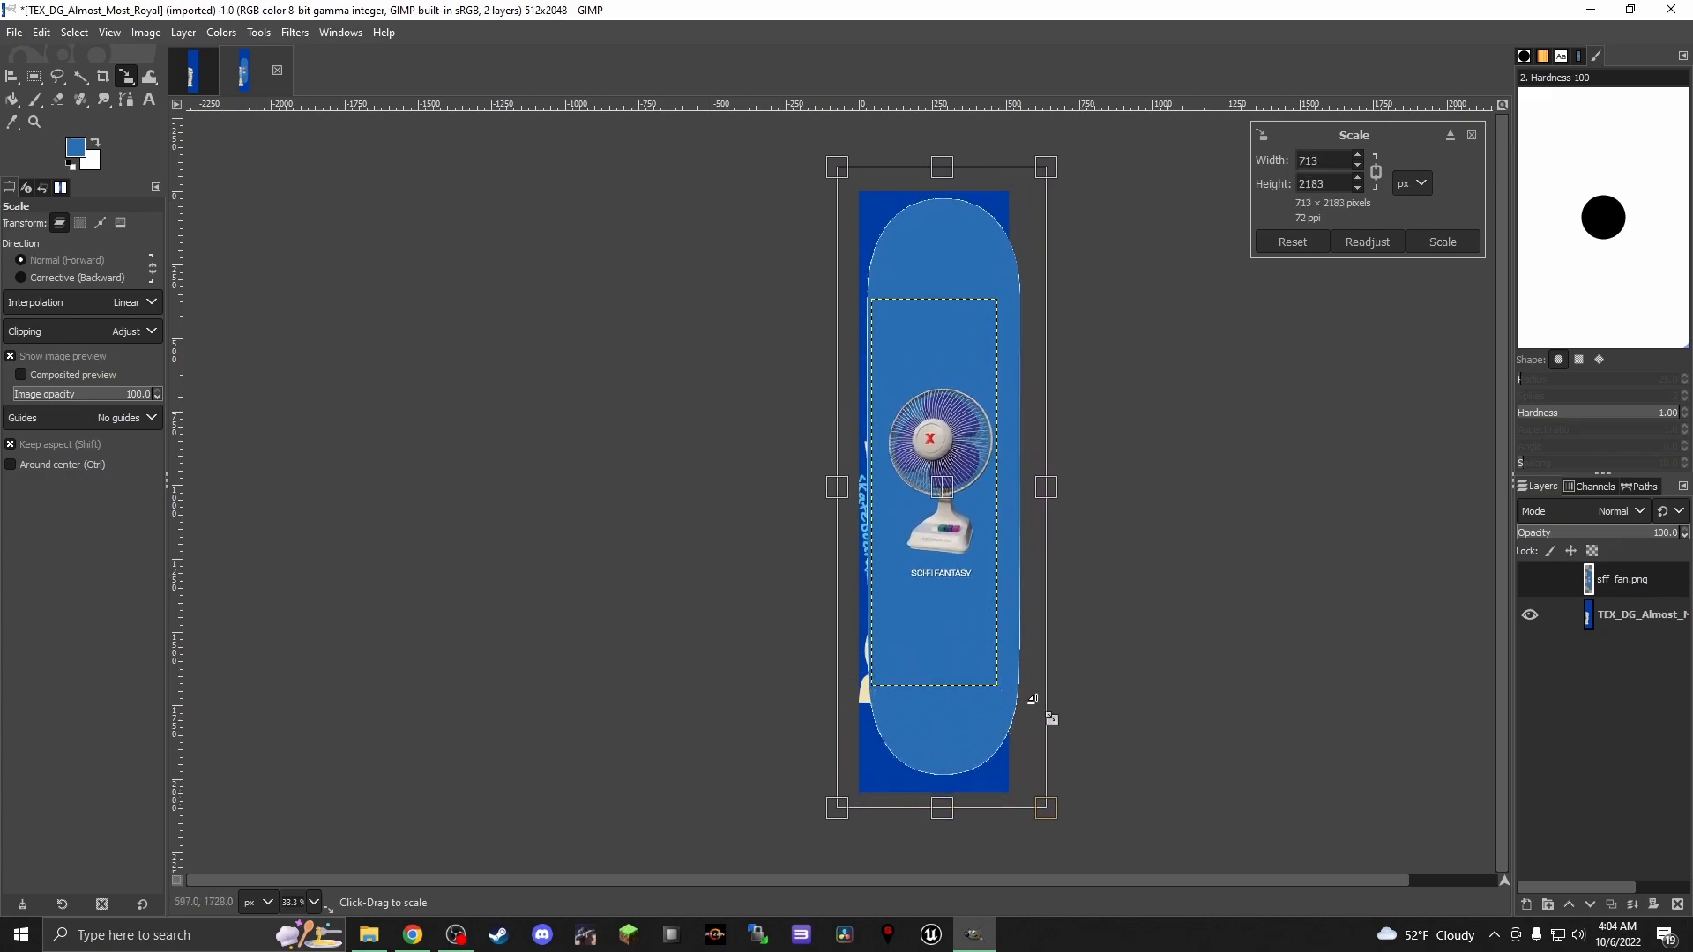
{"action": "mouse_move", "coordinate": [940, 491]}
{"action": "left_mouse_down"}
{"action": "mouse_move", "coordinate": [923, 494]}
{"action": "mouse_move", "coordinate": [944, 512]}
{"action": "left_mouse_up"}
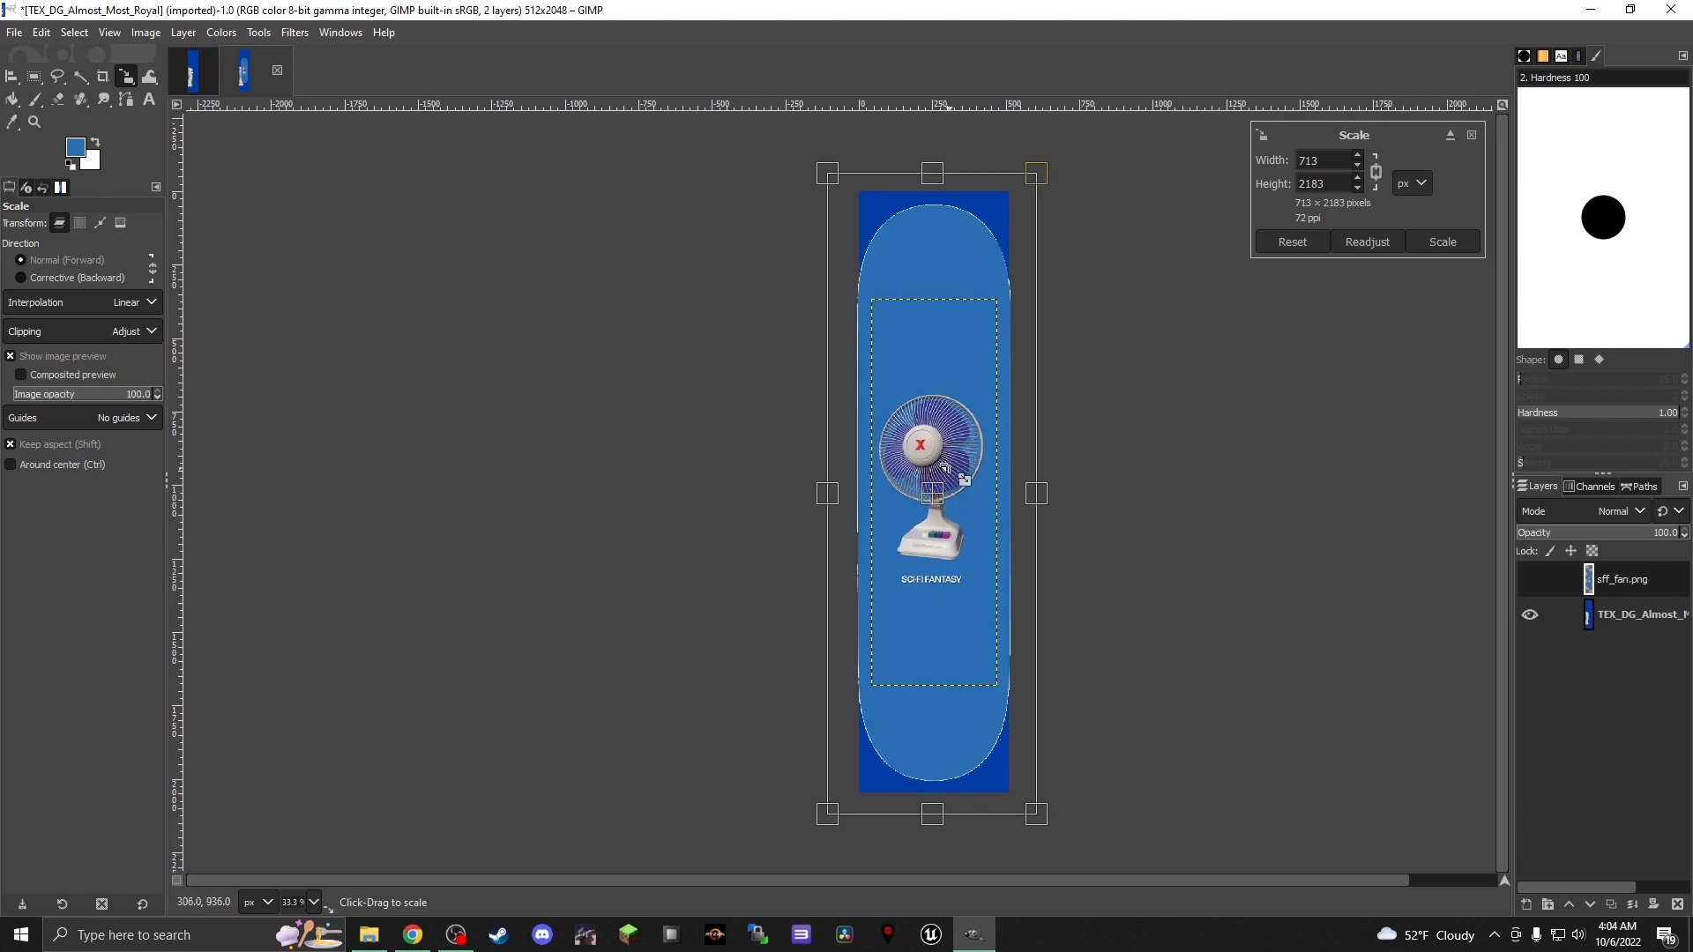
{"action": "left_click_drag", "start_coordinate": [1059, 827], "coordinate": [1063, 841]}
{"action": "left_click_drag", "start_coordinate": [951, 509], "coordinate": [952, 505]}
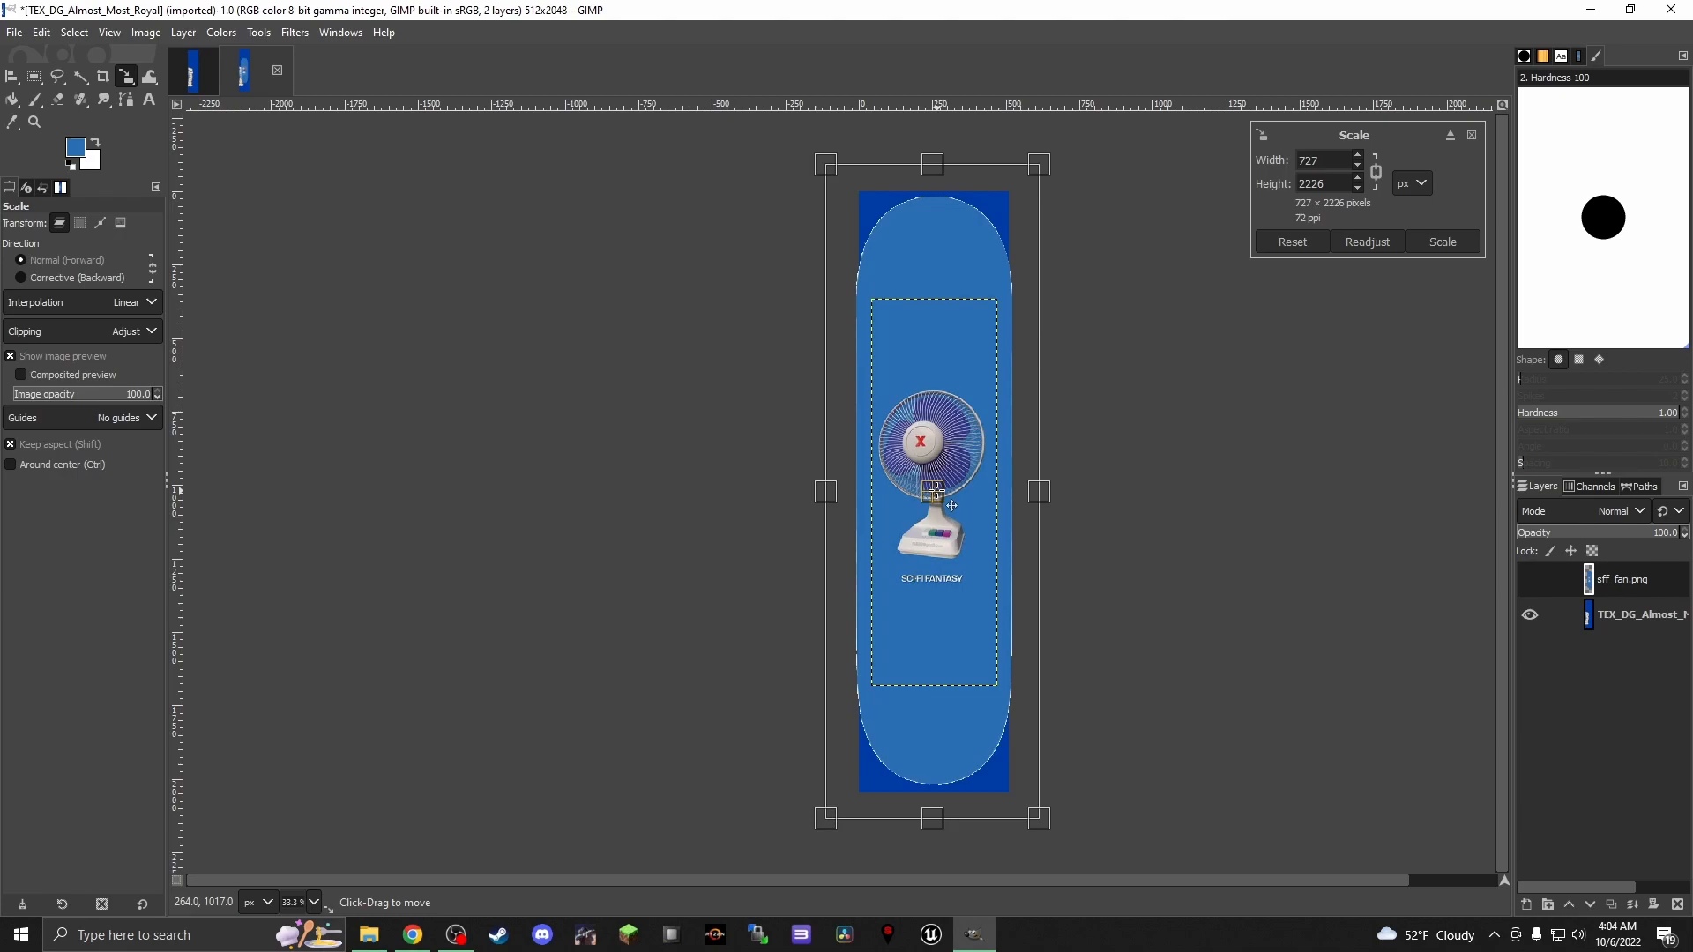
{"action": "left_click", "coordinate": [1443, 242]}
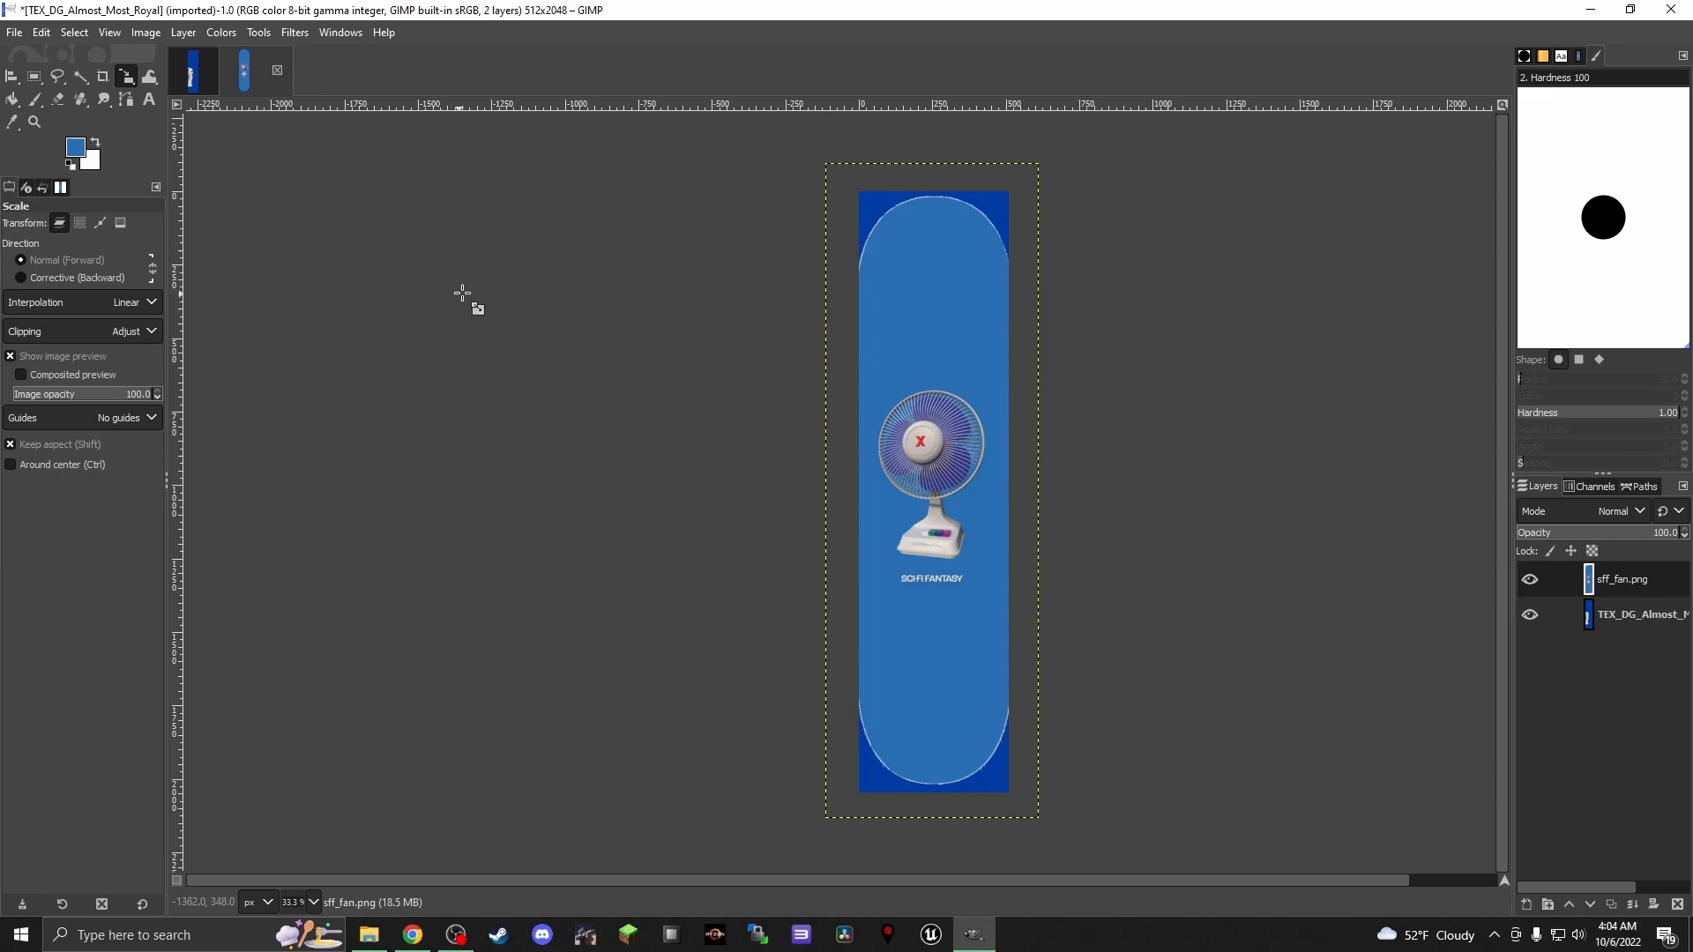
Export the image over TEX_DG_Almost_Most_Royal.tga in its Textures folder, with RLE compression and a bottom-left origin
{"action": "left_click", "coordinate": [13, 33]}
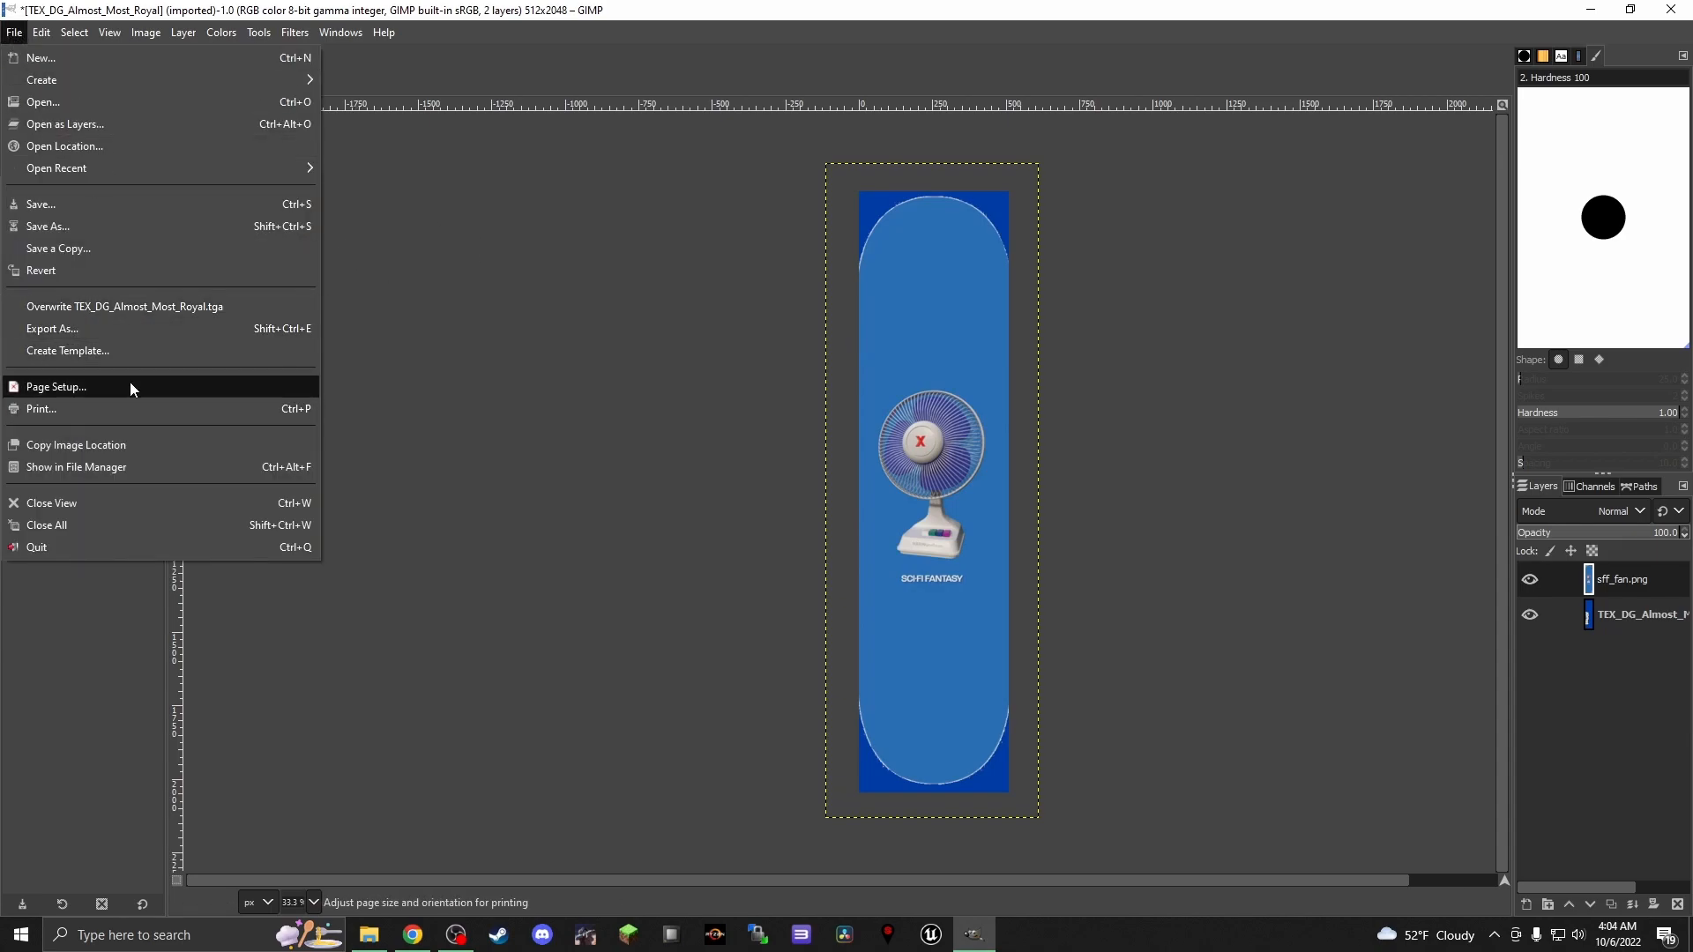
{"action": "left_click", "coordinate": [134, 323]}
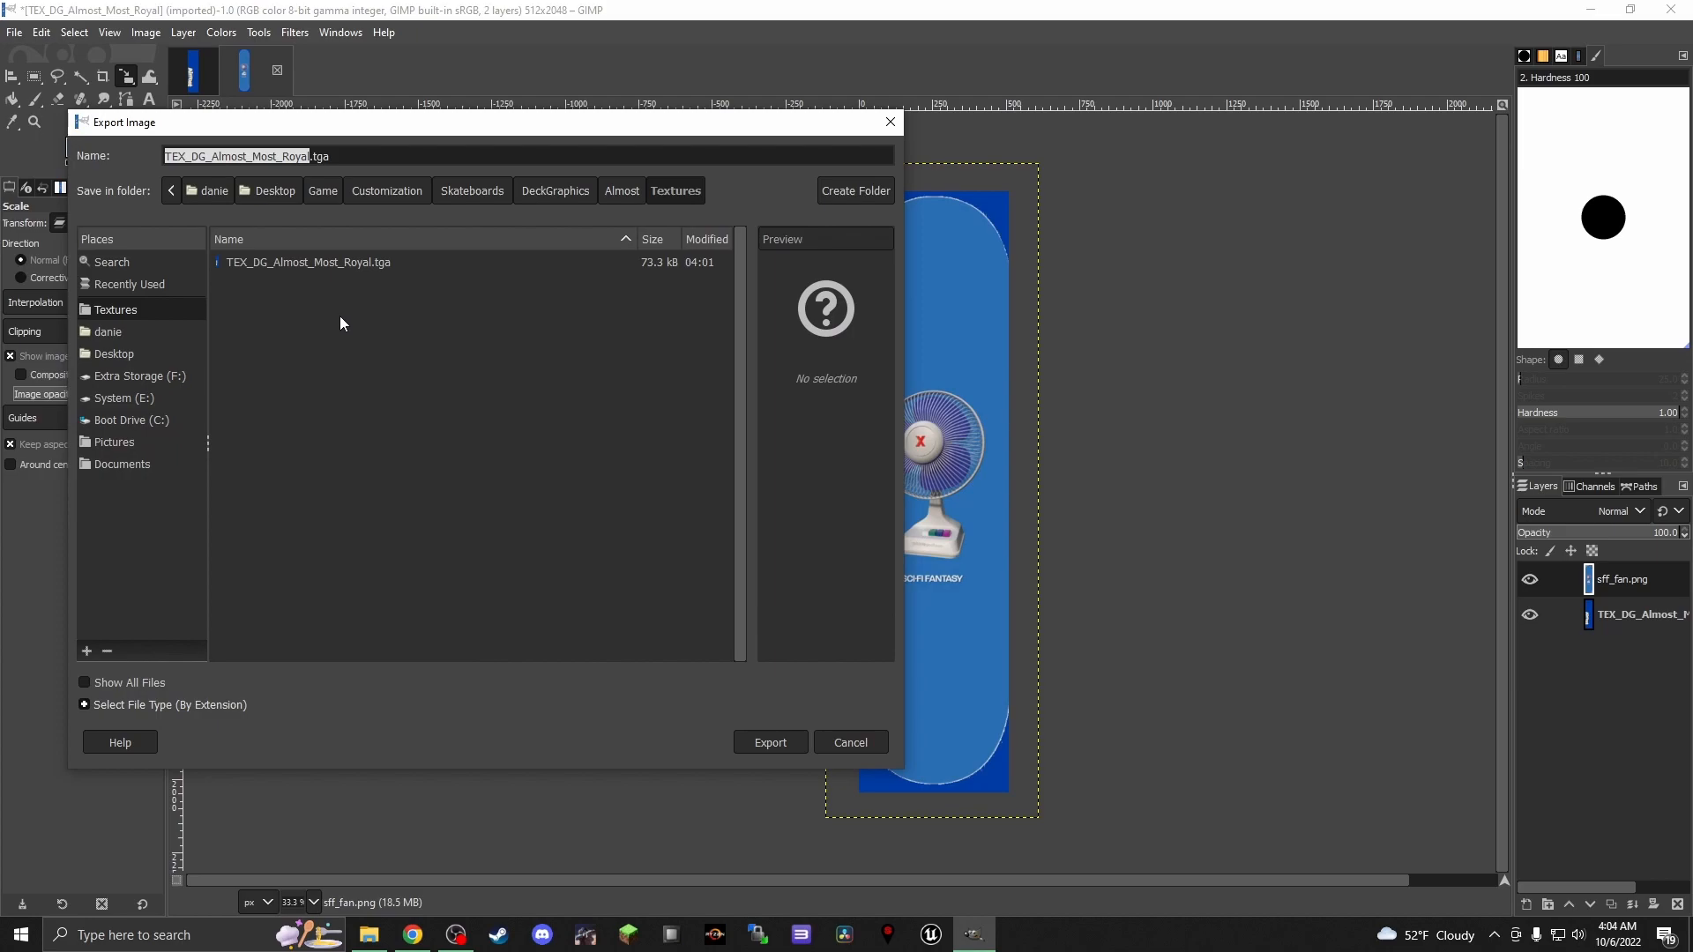
{"action": "left_click", "coordinate": [312, 262]}
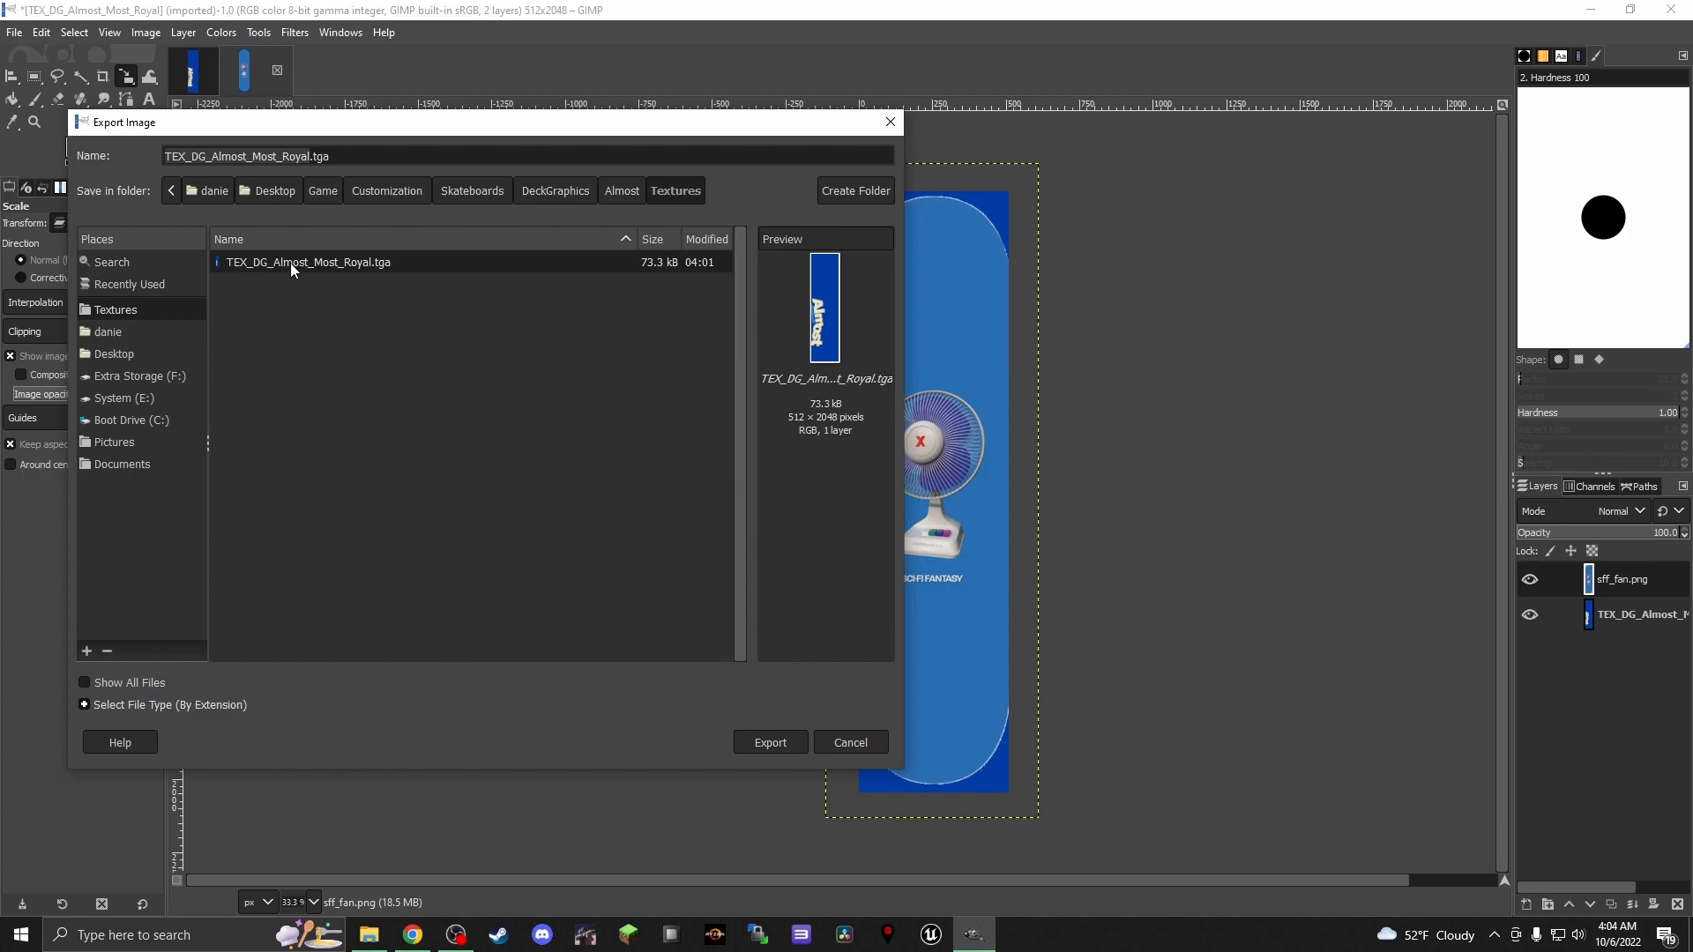
{"action": "left_click", "coordinate": [776, 743]}
{"action": "left_click", "coordinate": [586, 526]}
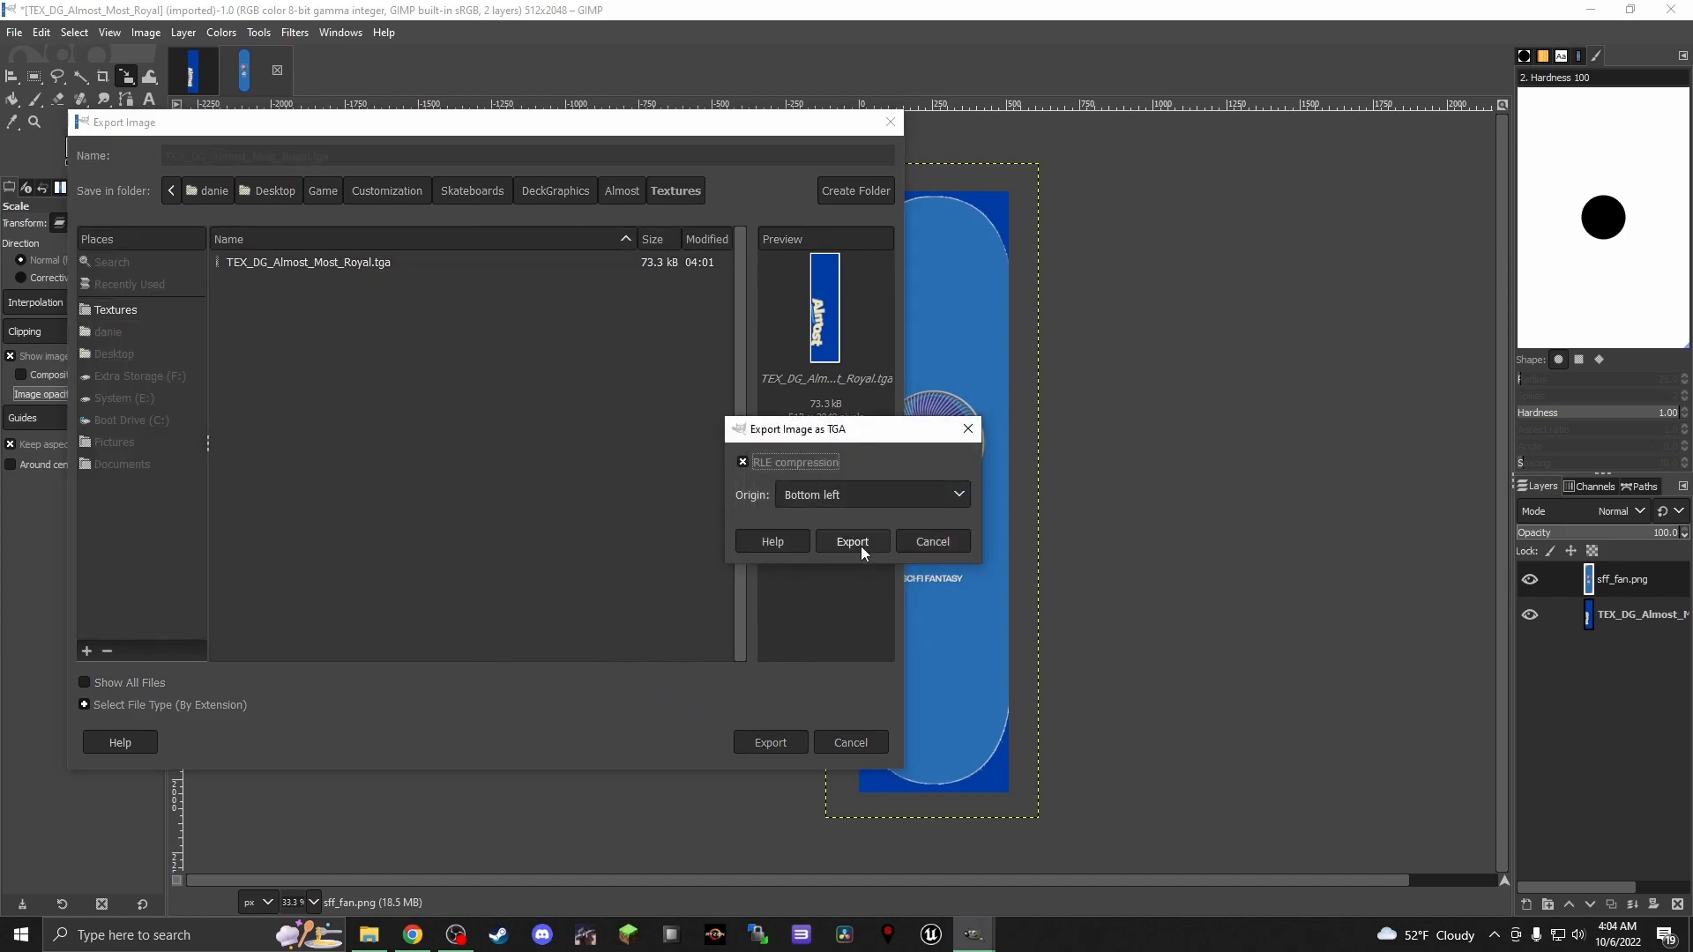
{"action": "left_click", "coordinate": [852, 542]}
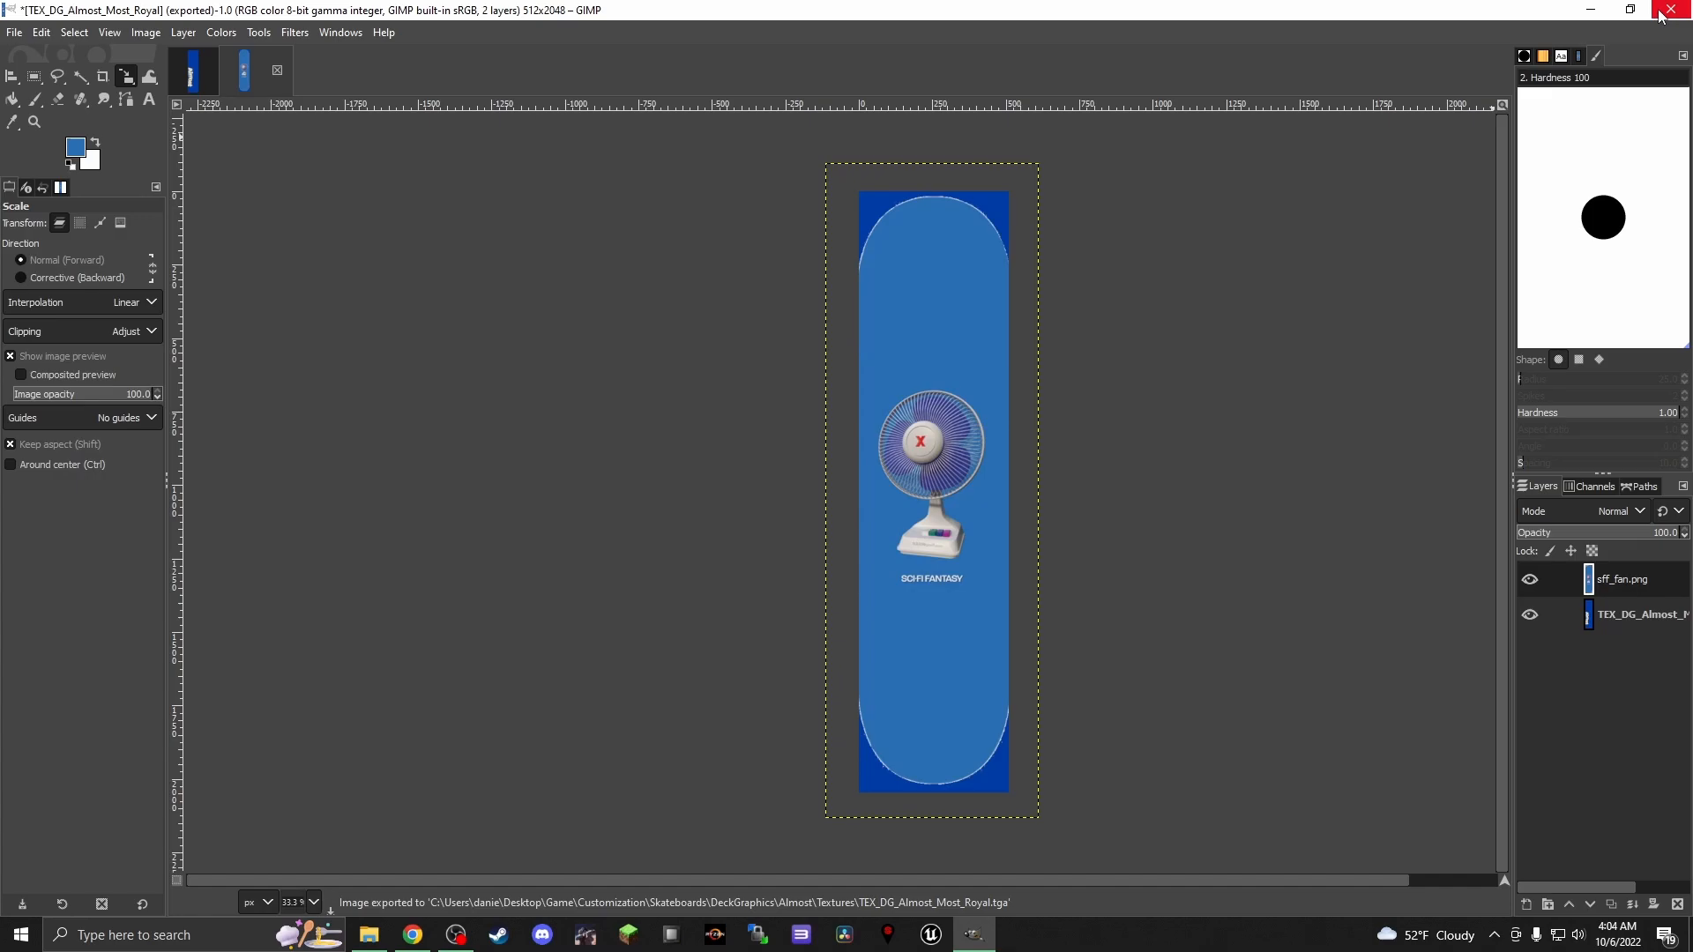
Save the layered image as sff_fan.xcf on the Desktop, and clear away the GIMP and Textures windows
{"action": "left_click", "coordinate": [23, 36]}
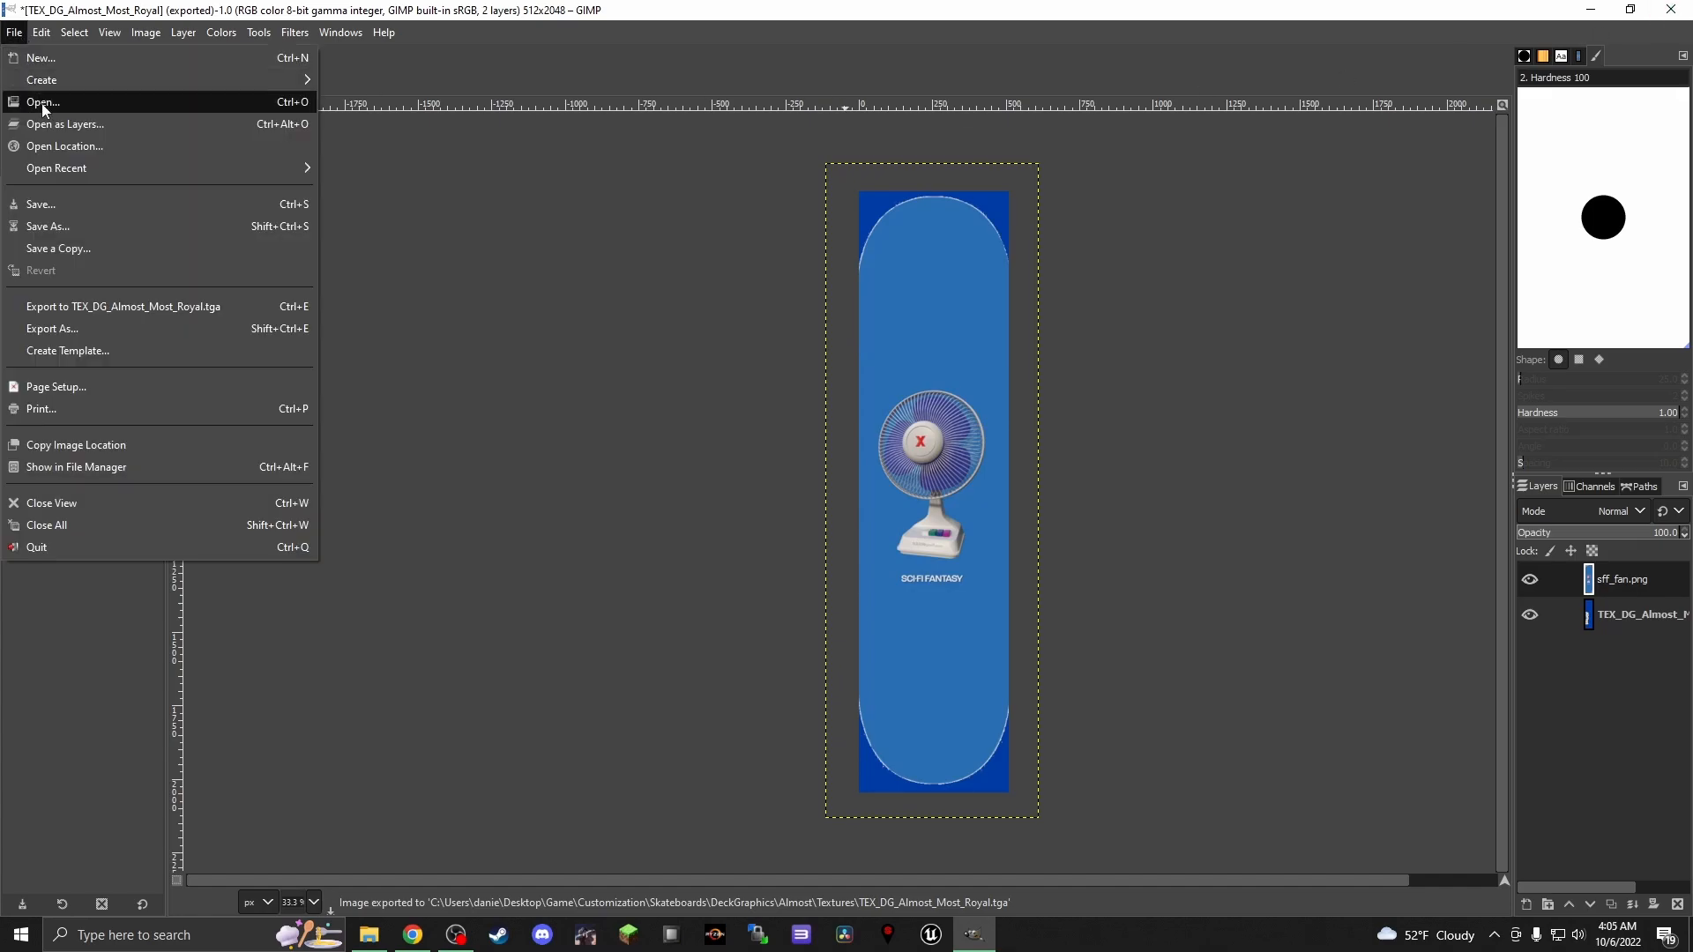
{"action": "left_click", "coordinate": [65, 226]}
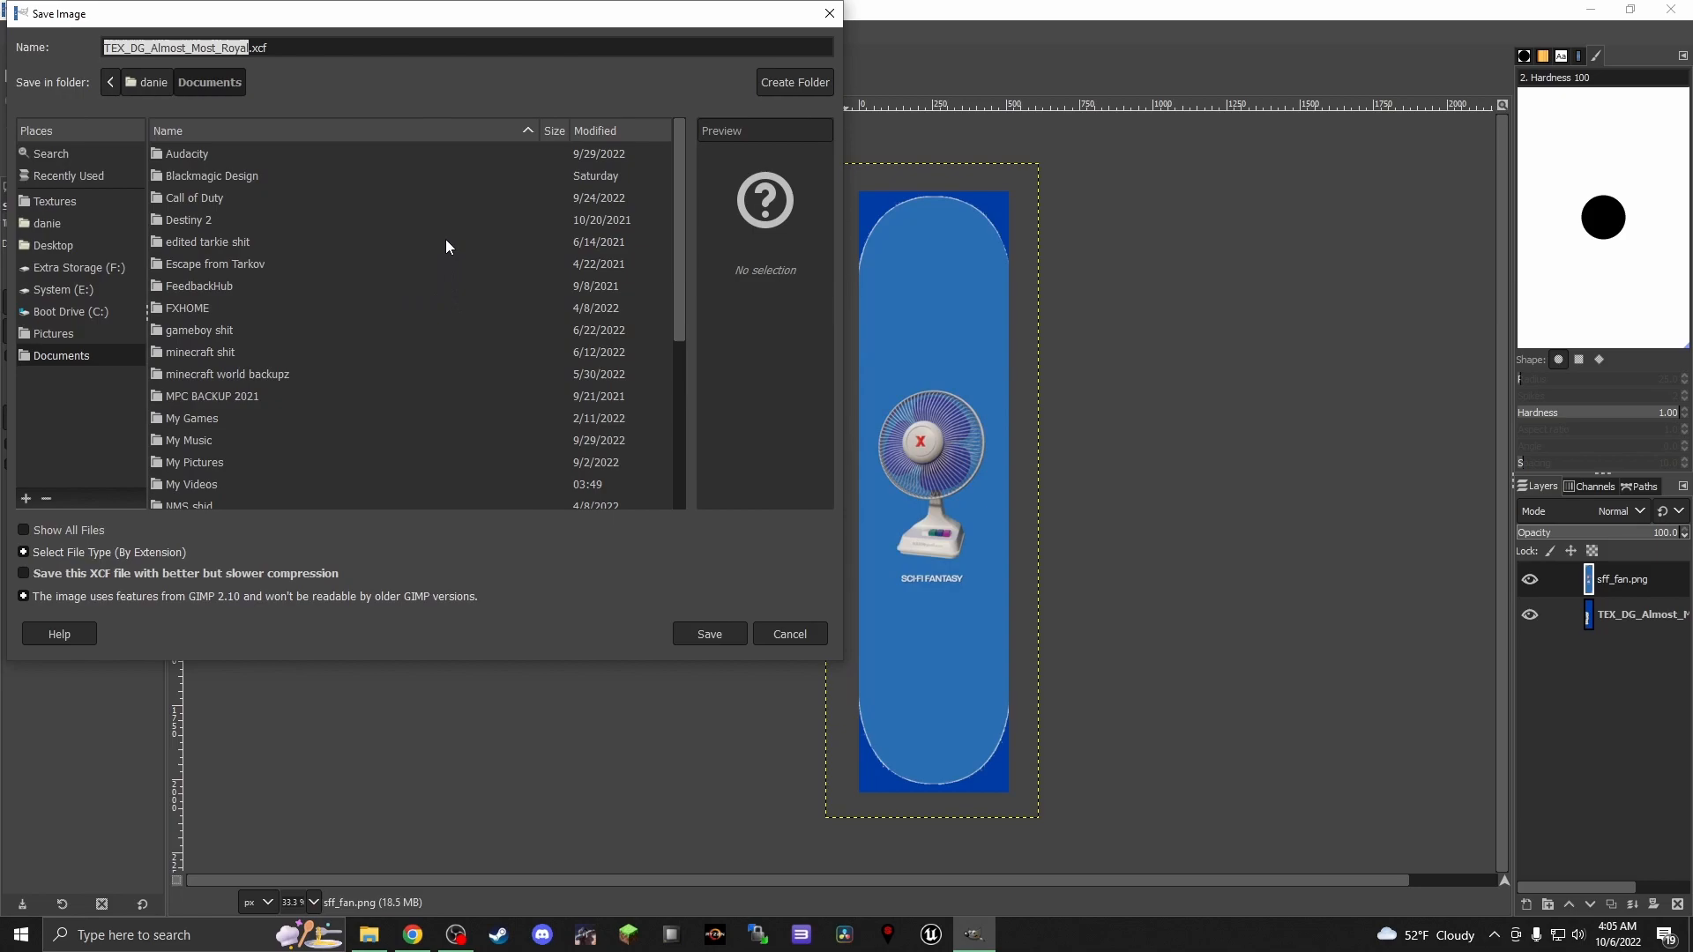
{"action": "type", "text": "sff_fan"}
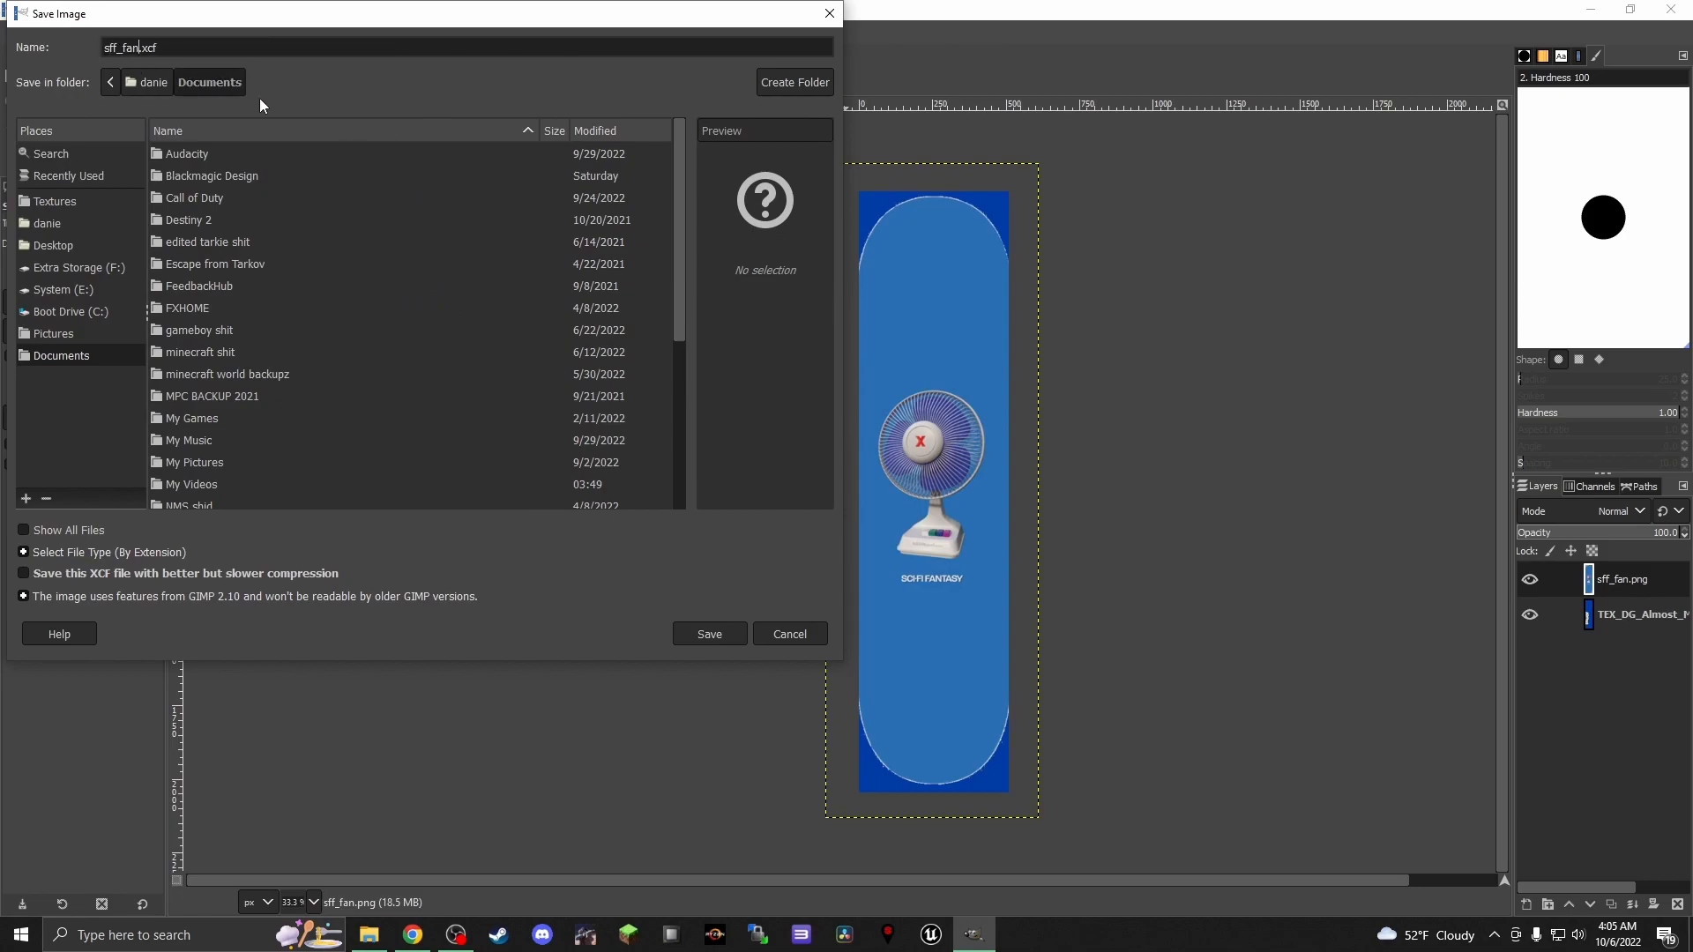
{"action": "left_click", "coordinate": [57, 247]}
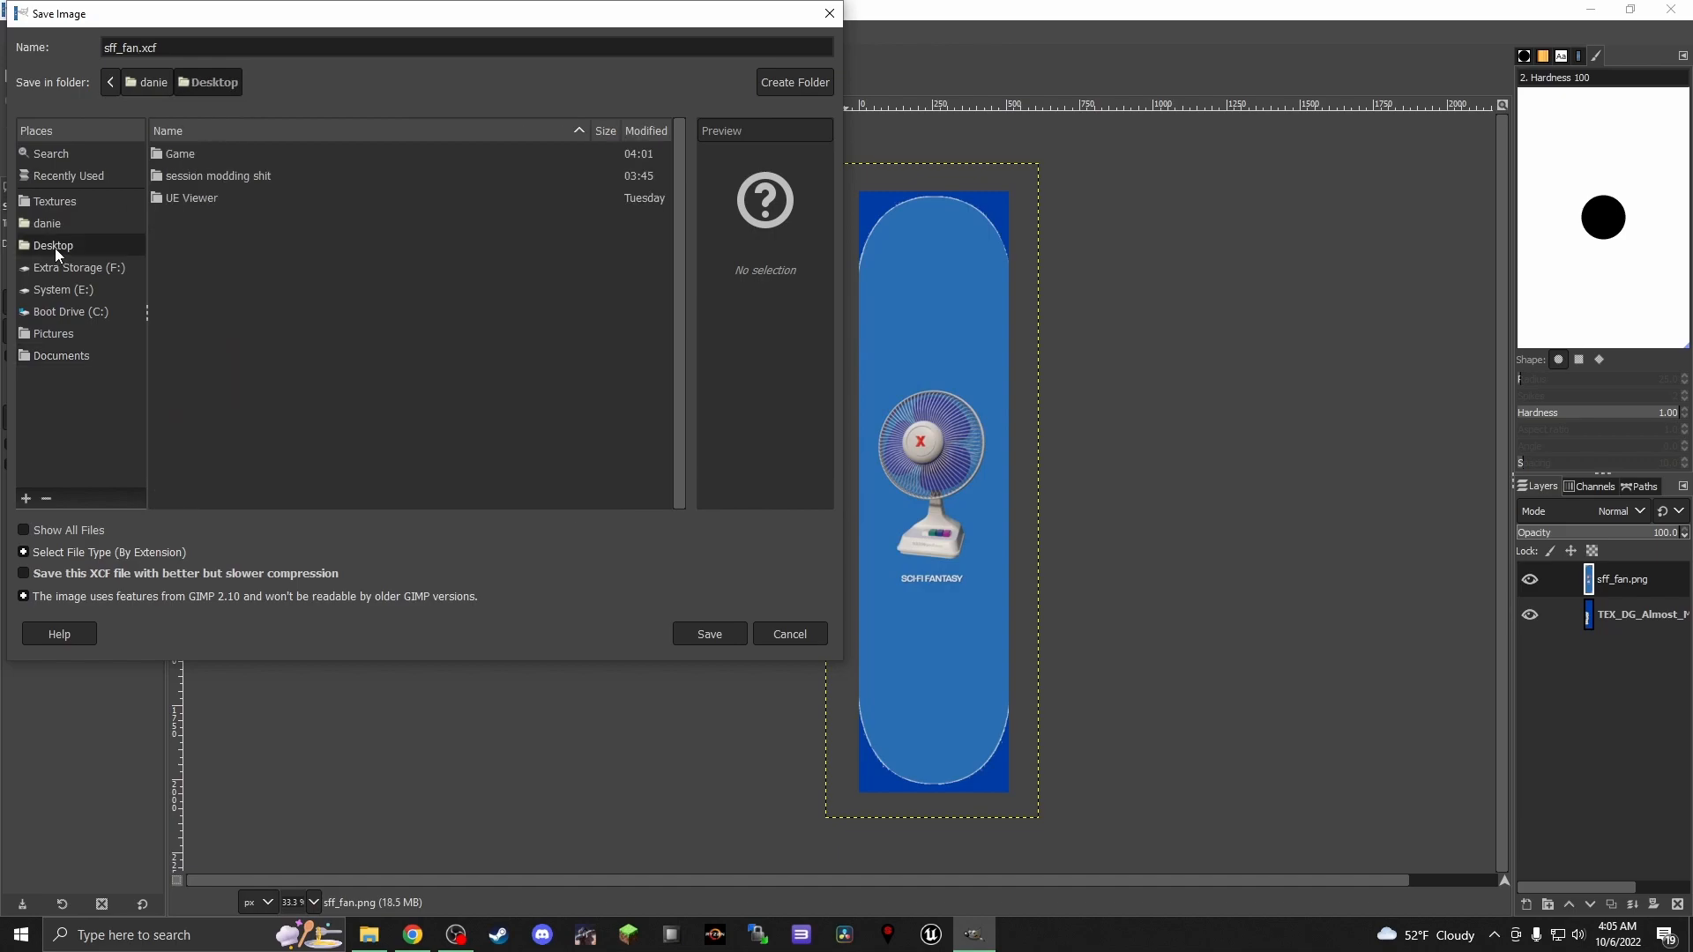
{"action": "left_click", "coordinate": [689, 631]}
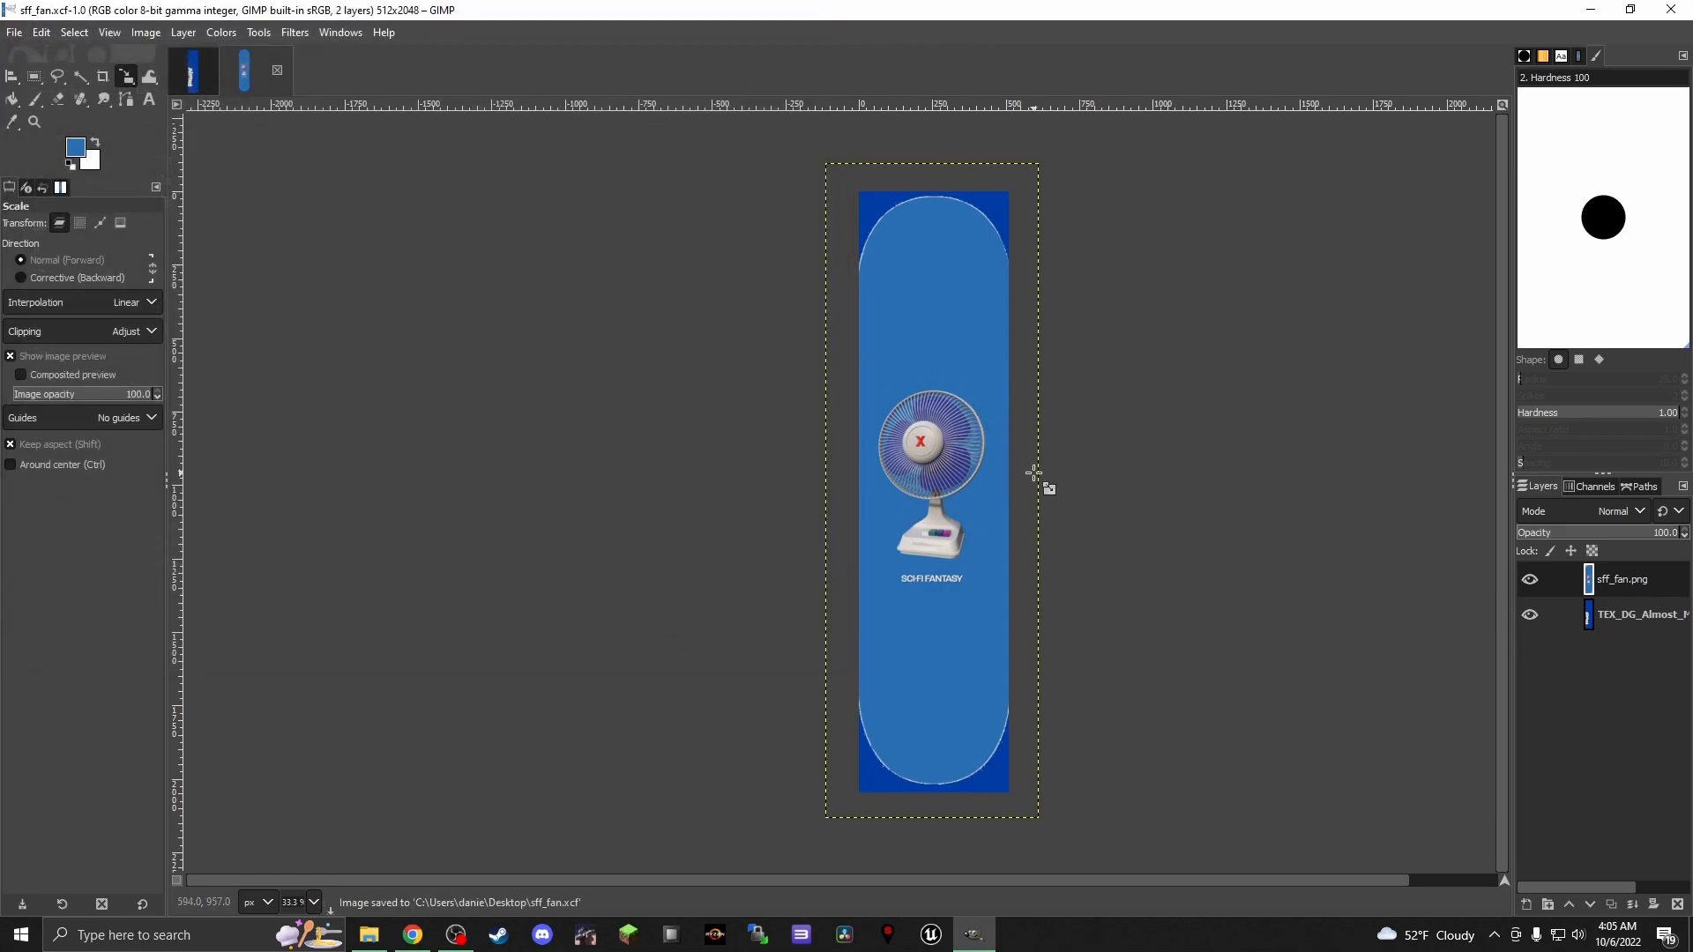
{"action": "left_click", "coordinate": [1590, 10]}
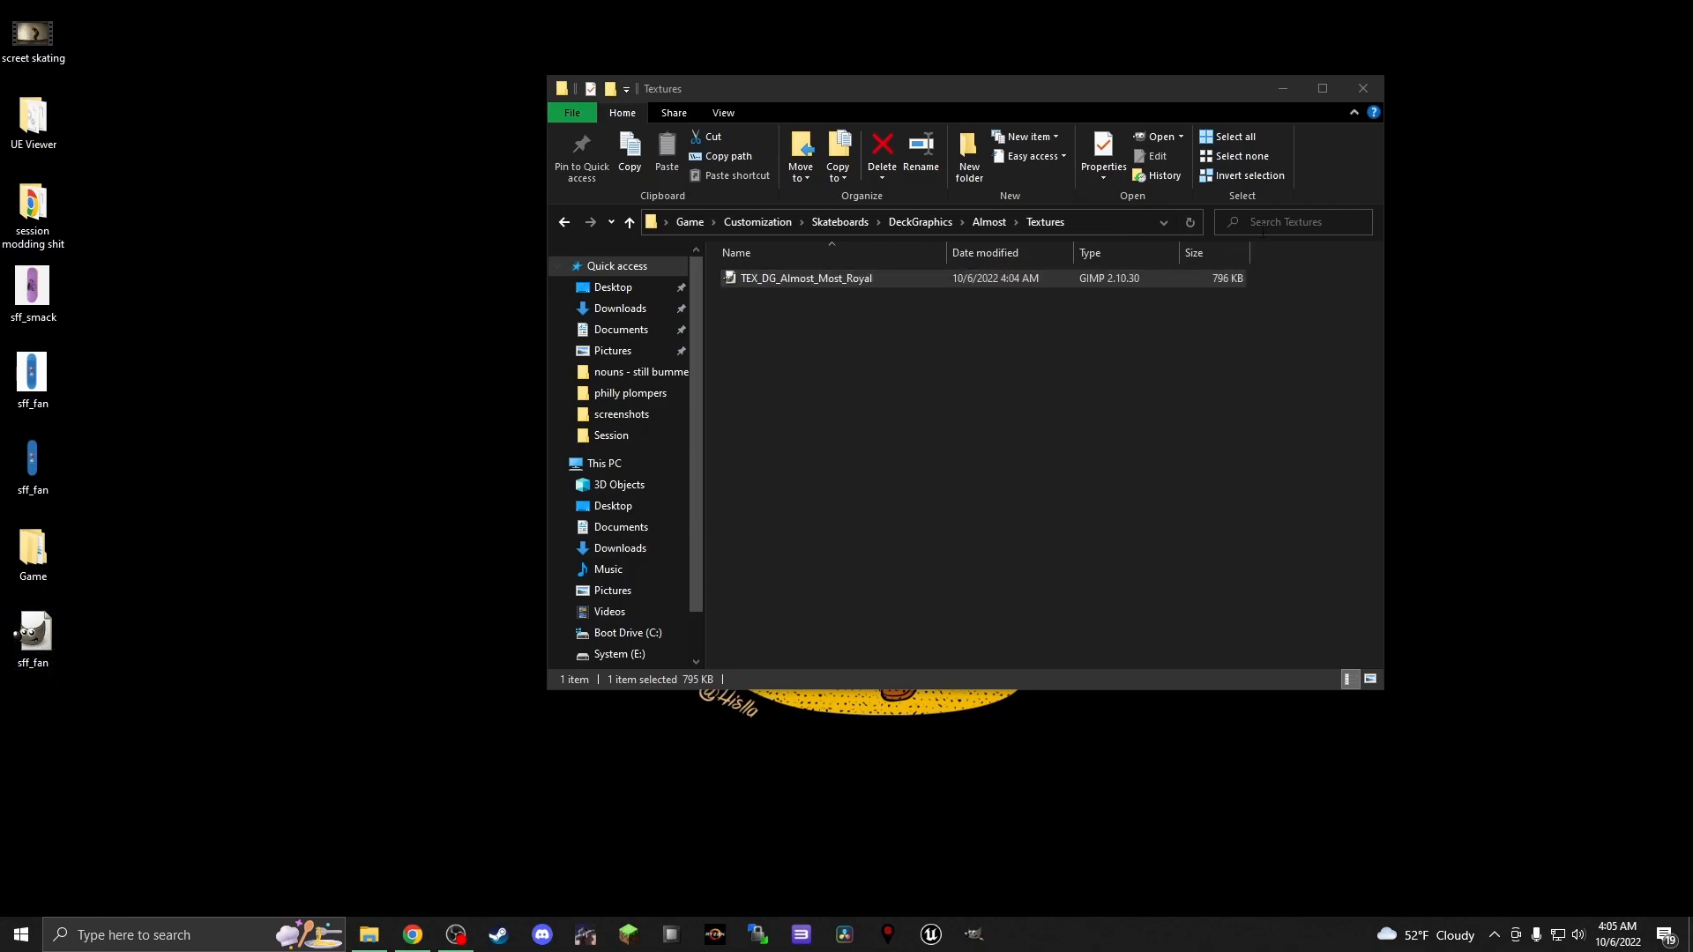
{"action": "left_click", "coordinate": [1371, 87]}
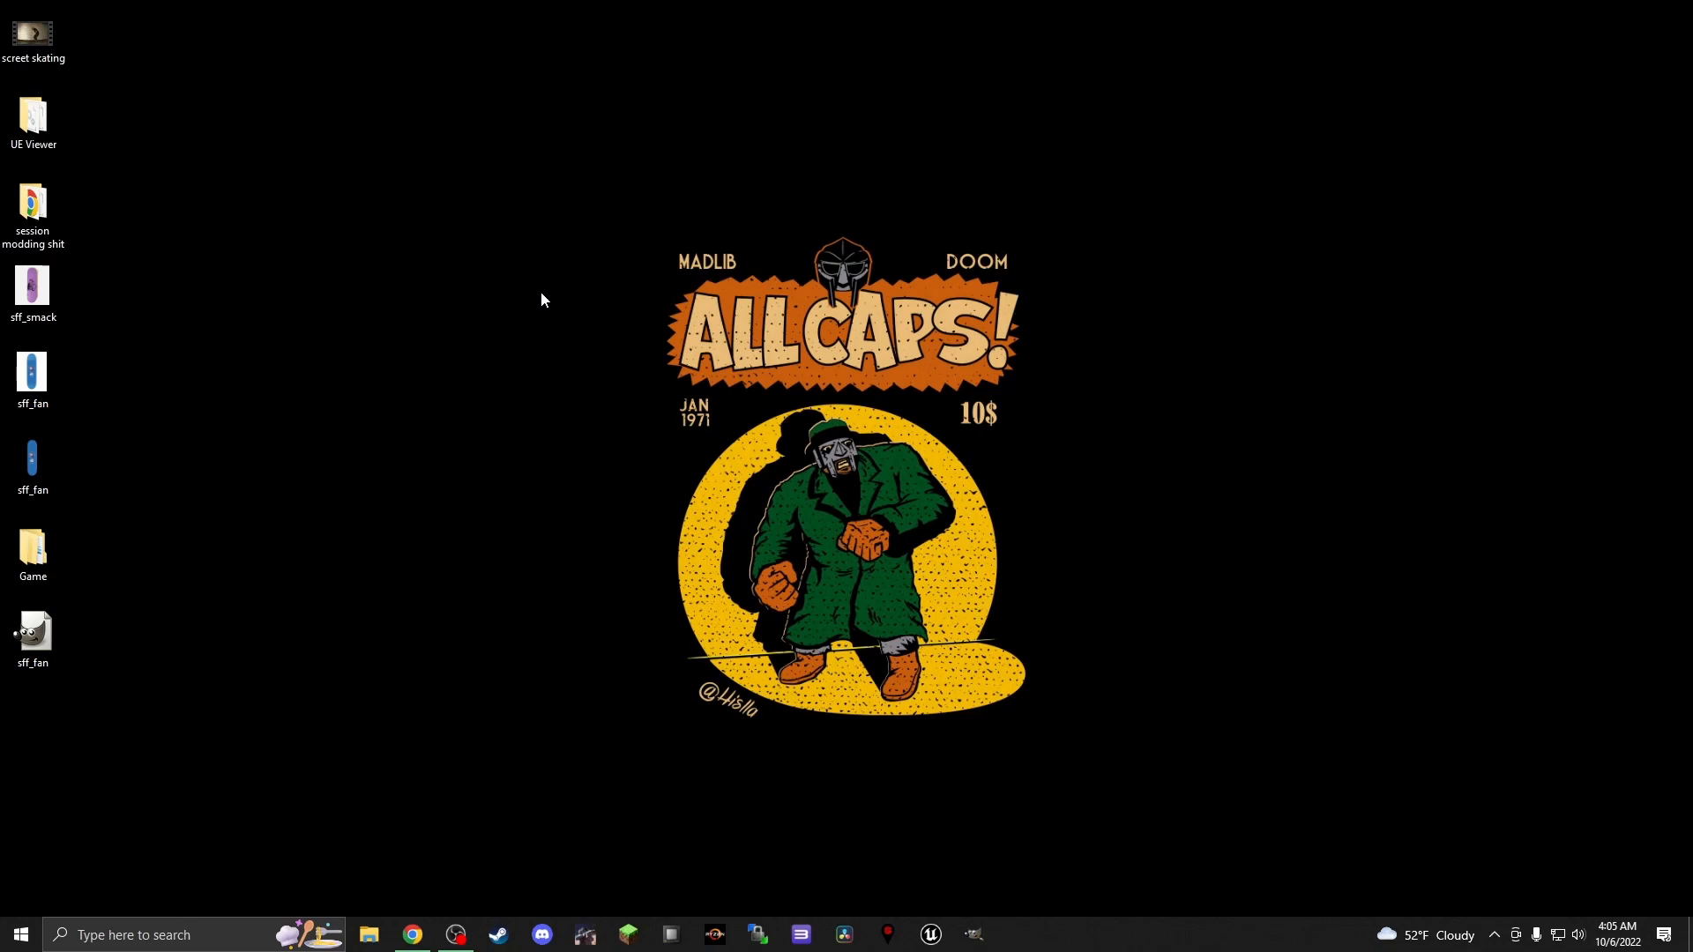
Switch to Unreal Engine and create a Blank game project named MyProject2 without starter content
{"action": "left_click", "coordinate": [932, 935]}
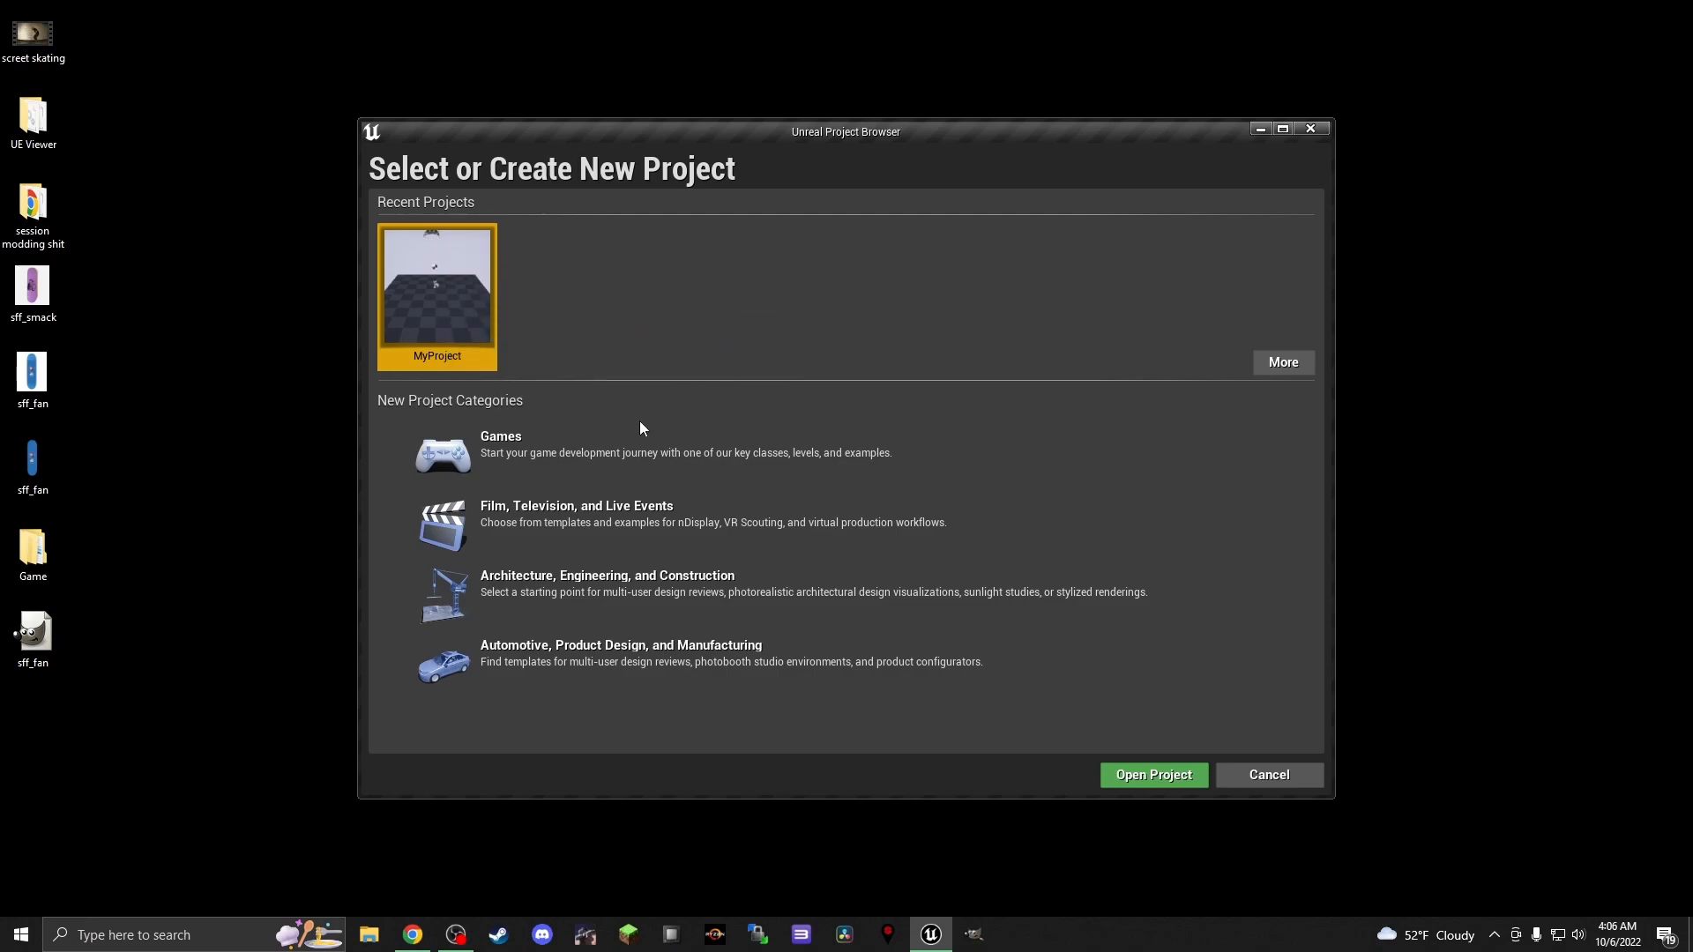
{"action": "left_click", "coordinate": [569, 448]}
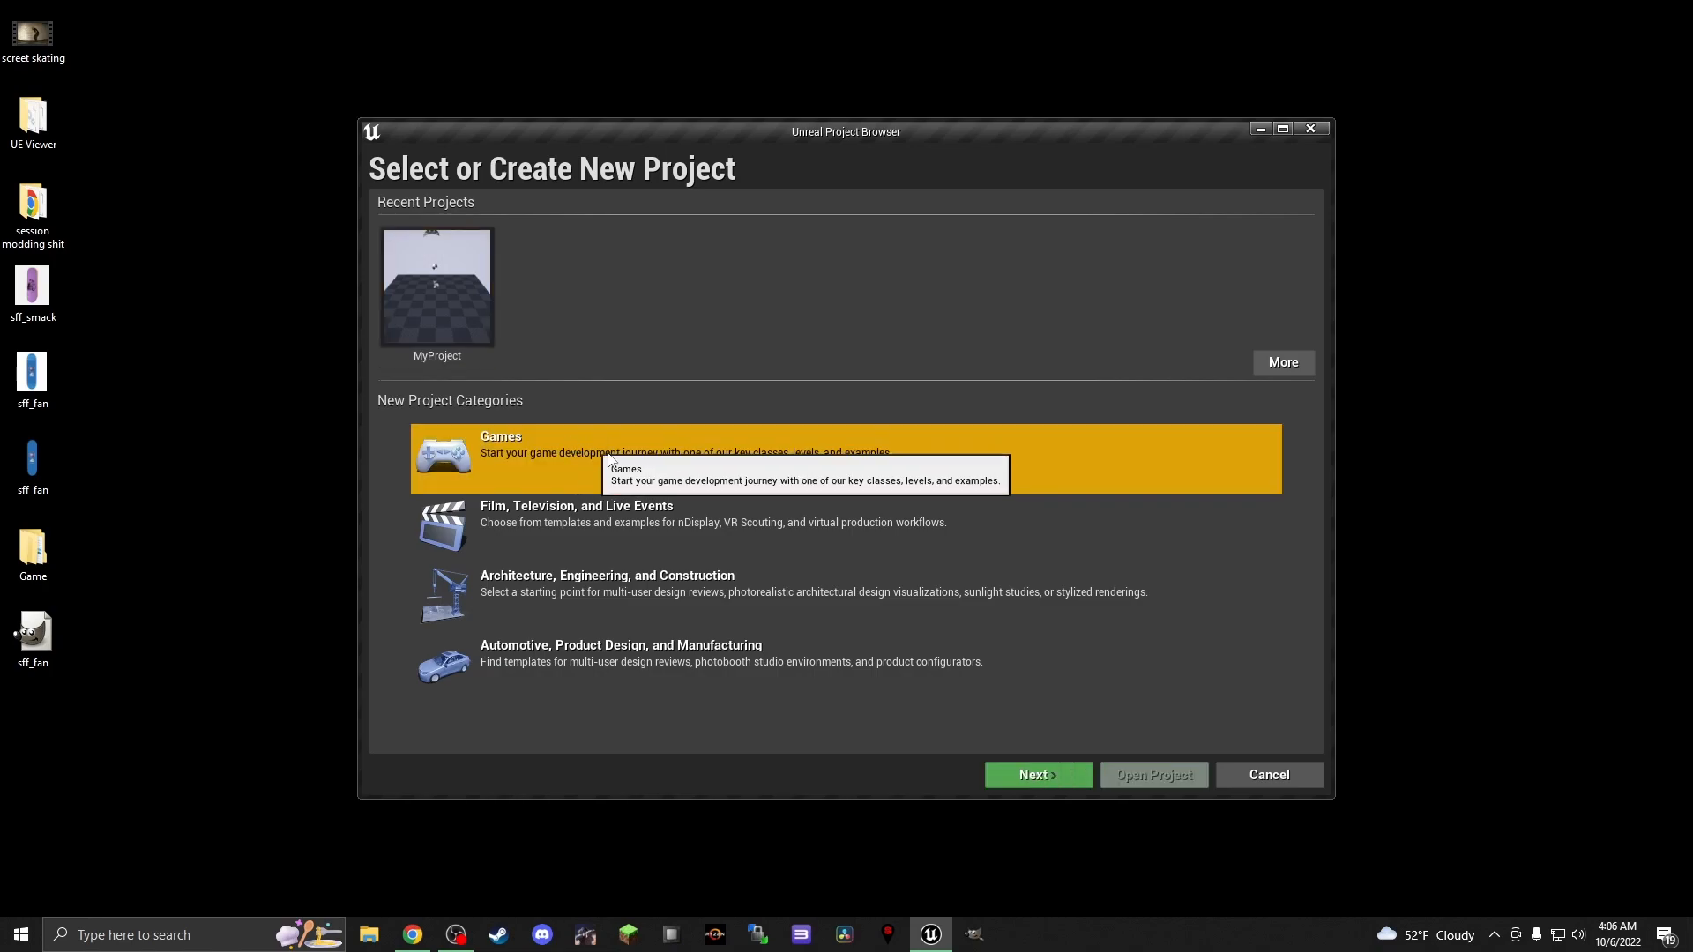
{"action": "left_click", "coordinate": [1028, 781]}
{"action": "left_click", "coordinate": [1028, 781]}
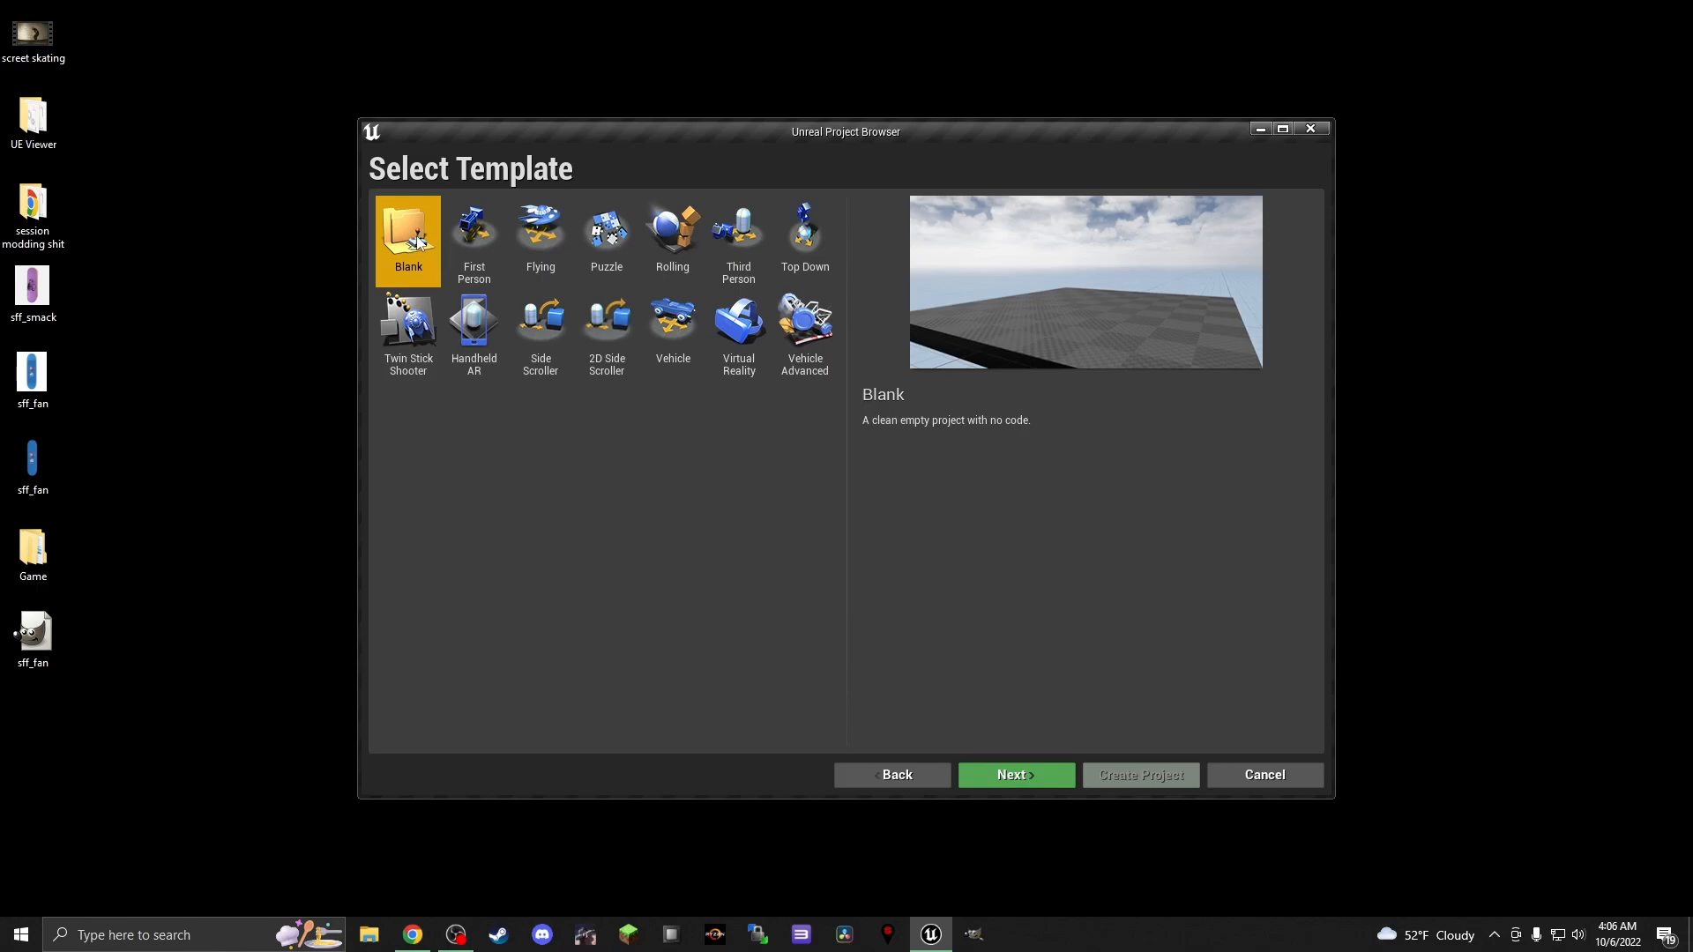
{"action": "left_click", "coordinate": [896, 775]}
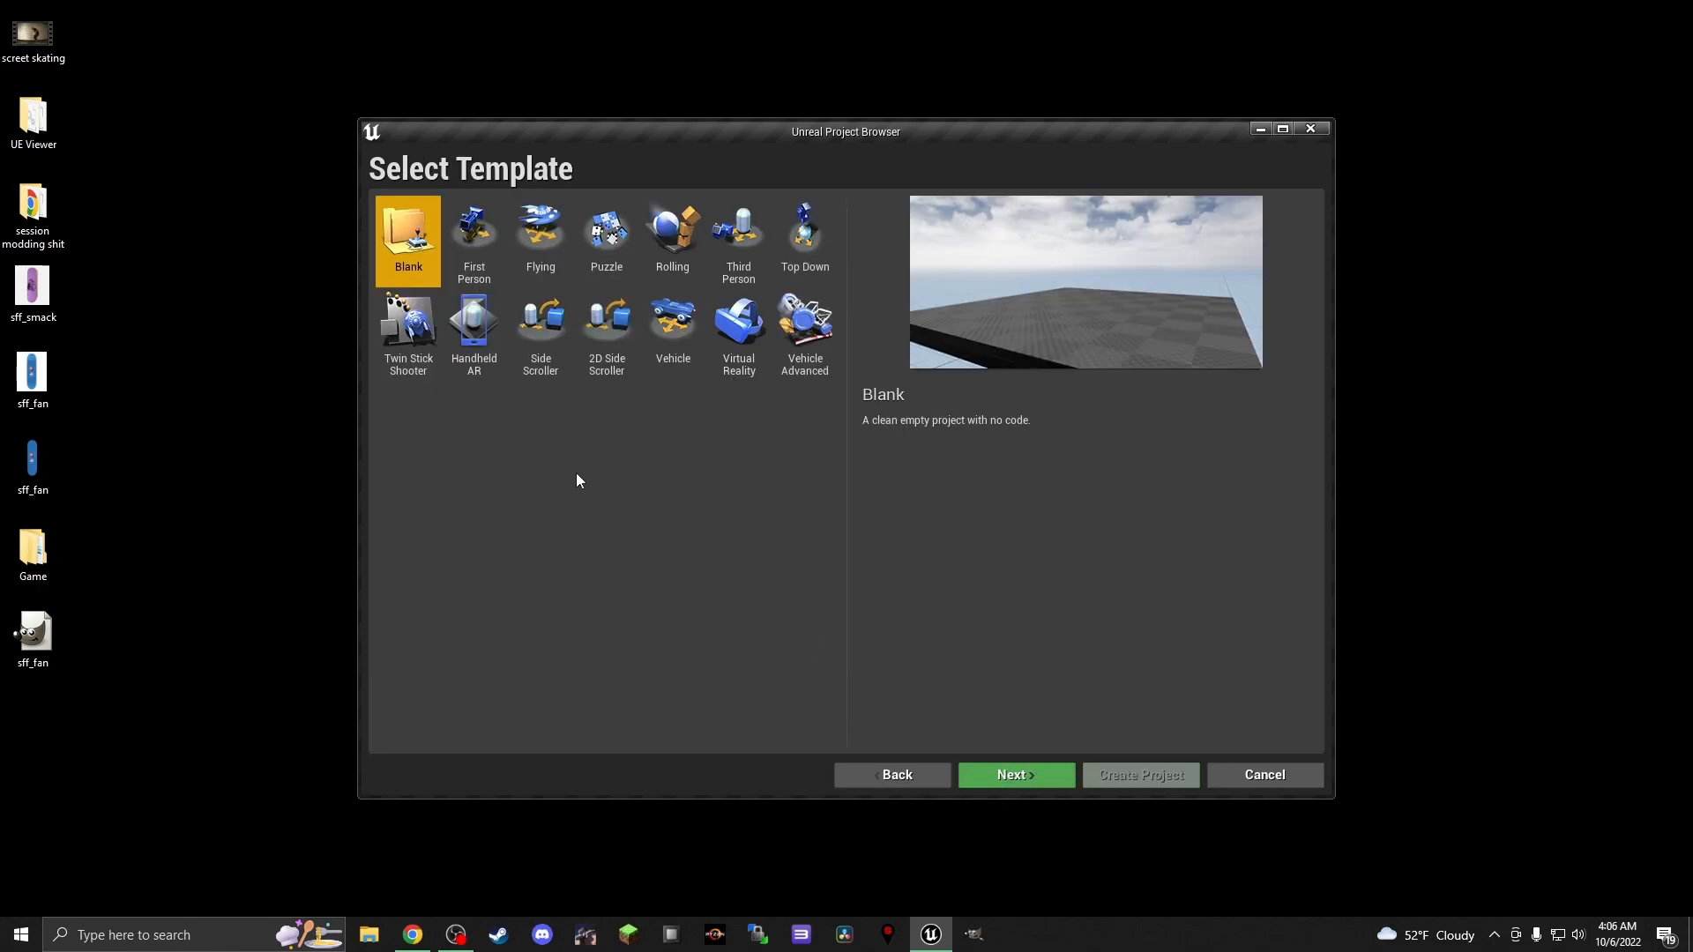
{"action": "left_click", "coordinate": [1013, 777]}
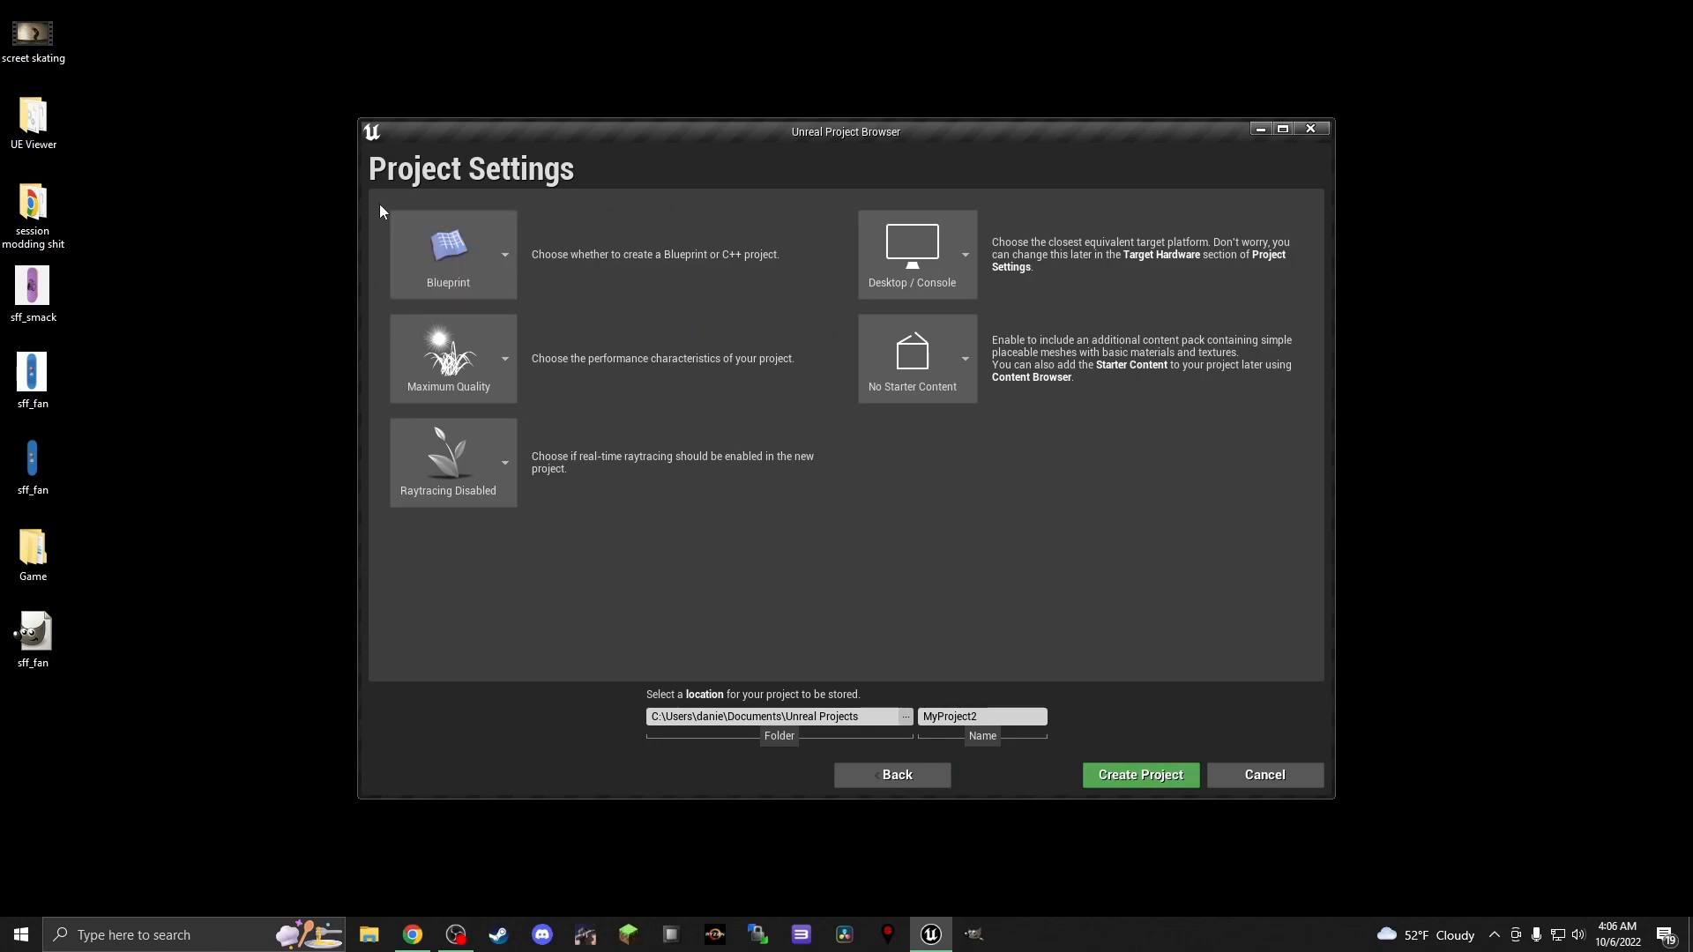
{"action": "left_click", "coordinate": [943, 349]}
{"action": "left_click", "coordinate": [933, 463]}
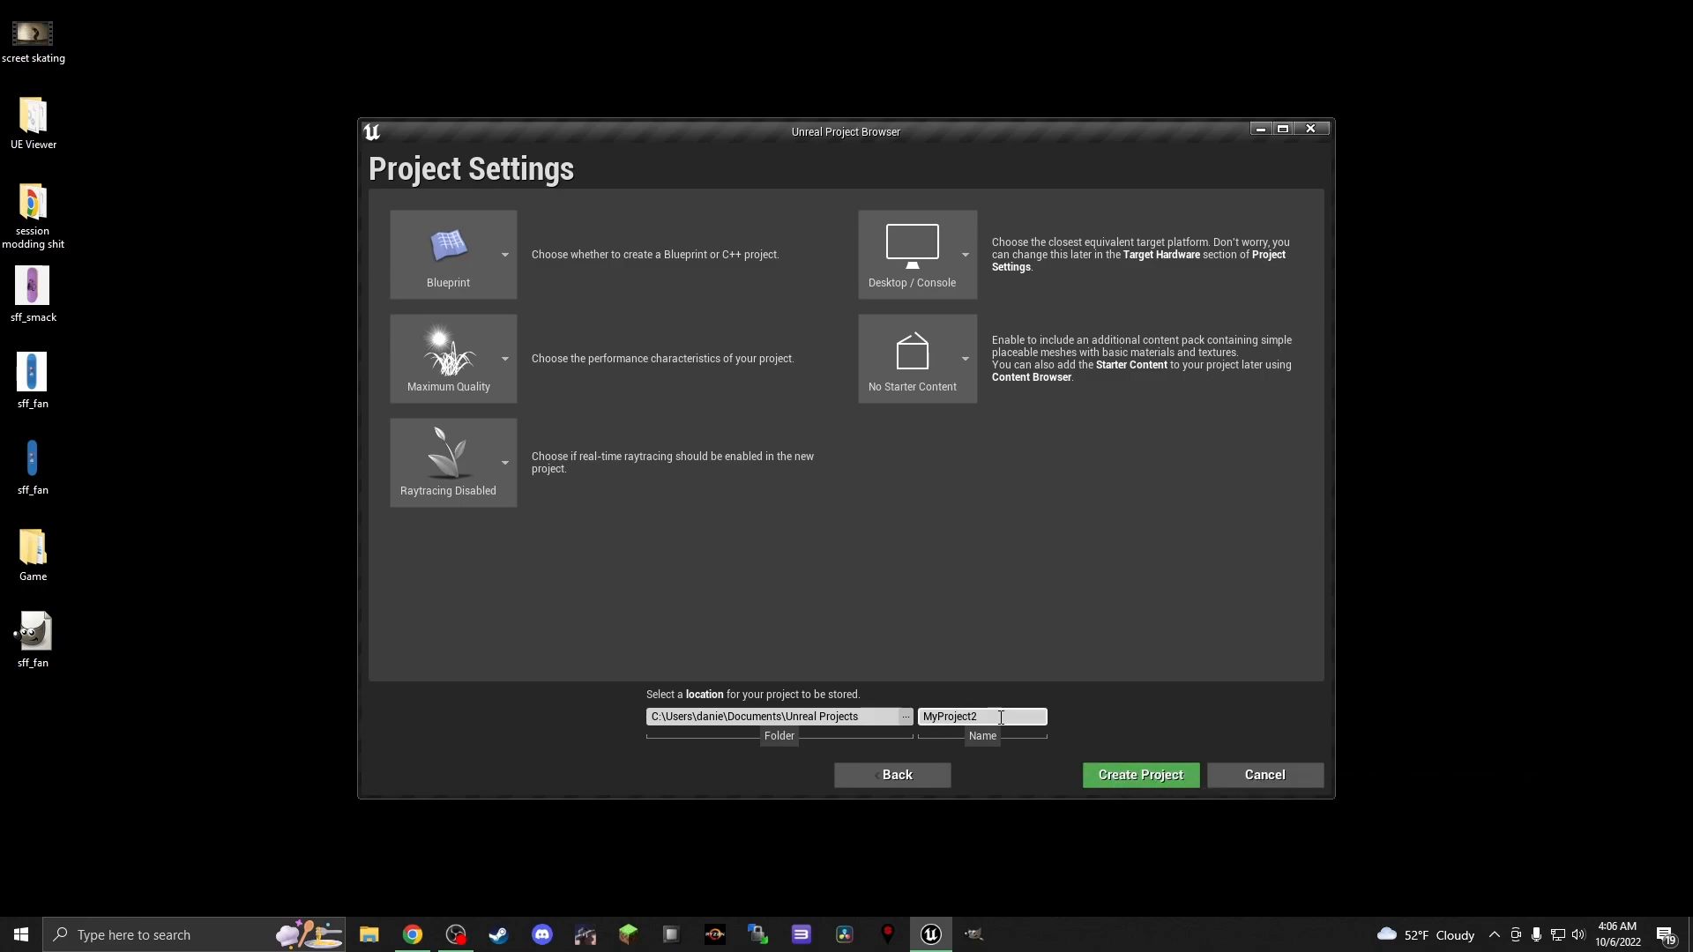
{"action": "left_click", "coordinate": [1146, 781]}
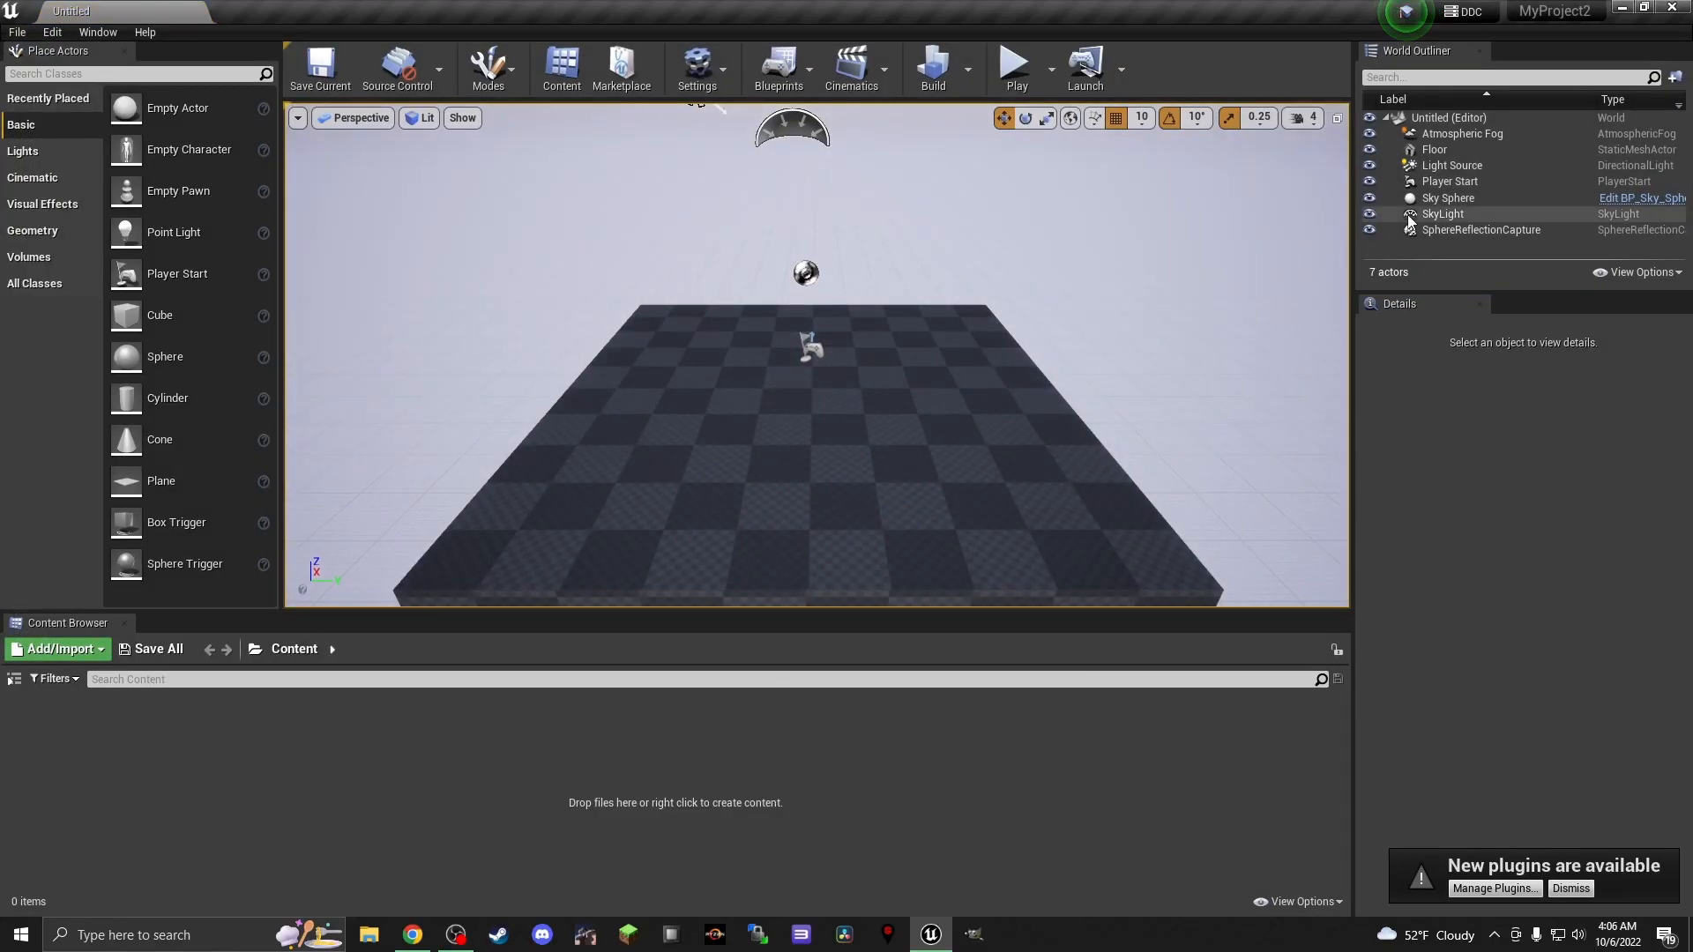
Import the desktop's Game folder into the project's Content folder beside a reduced editor window, and save the imported texture asset
{"action": "left_click", "coordinate": [1643, 7]}
{"action": "left_click_drag", "start_coordinate": [998, 173], "coordinate": [1092, 83]}
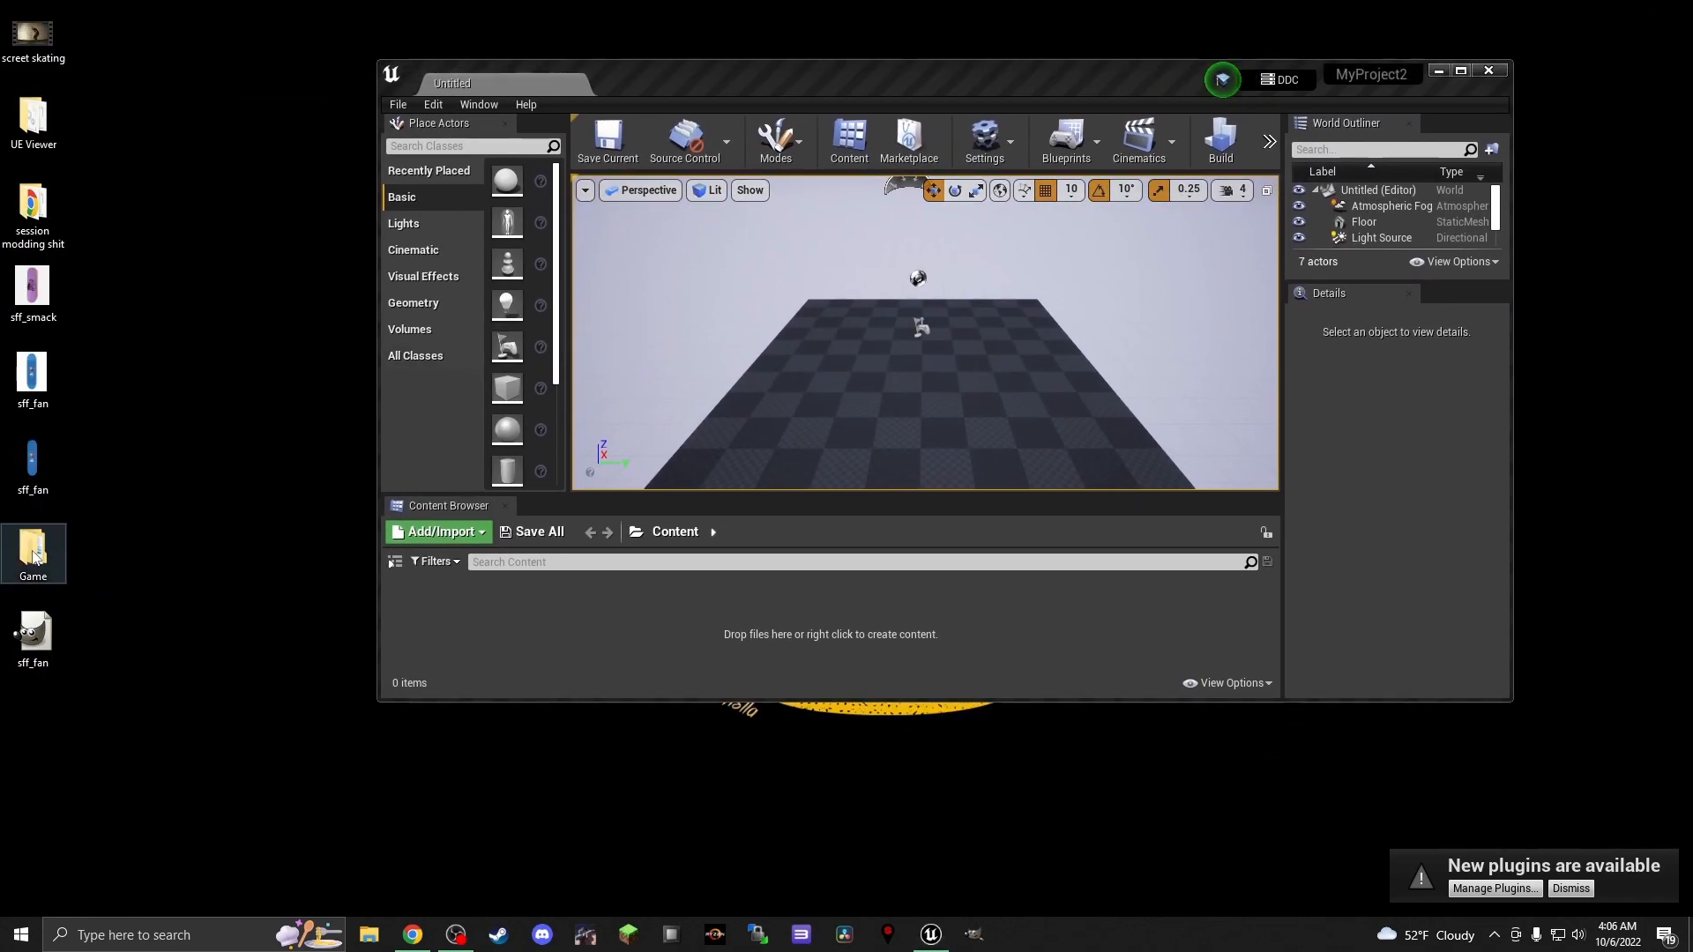
{"action": "left_click_drag", "start_coordinate": [35, 556], "coordinate": [478, 632]}
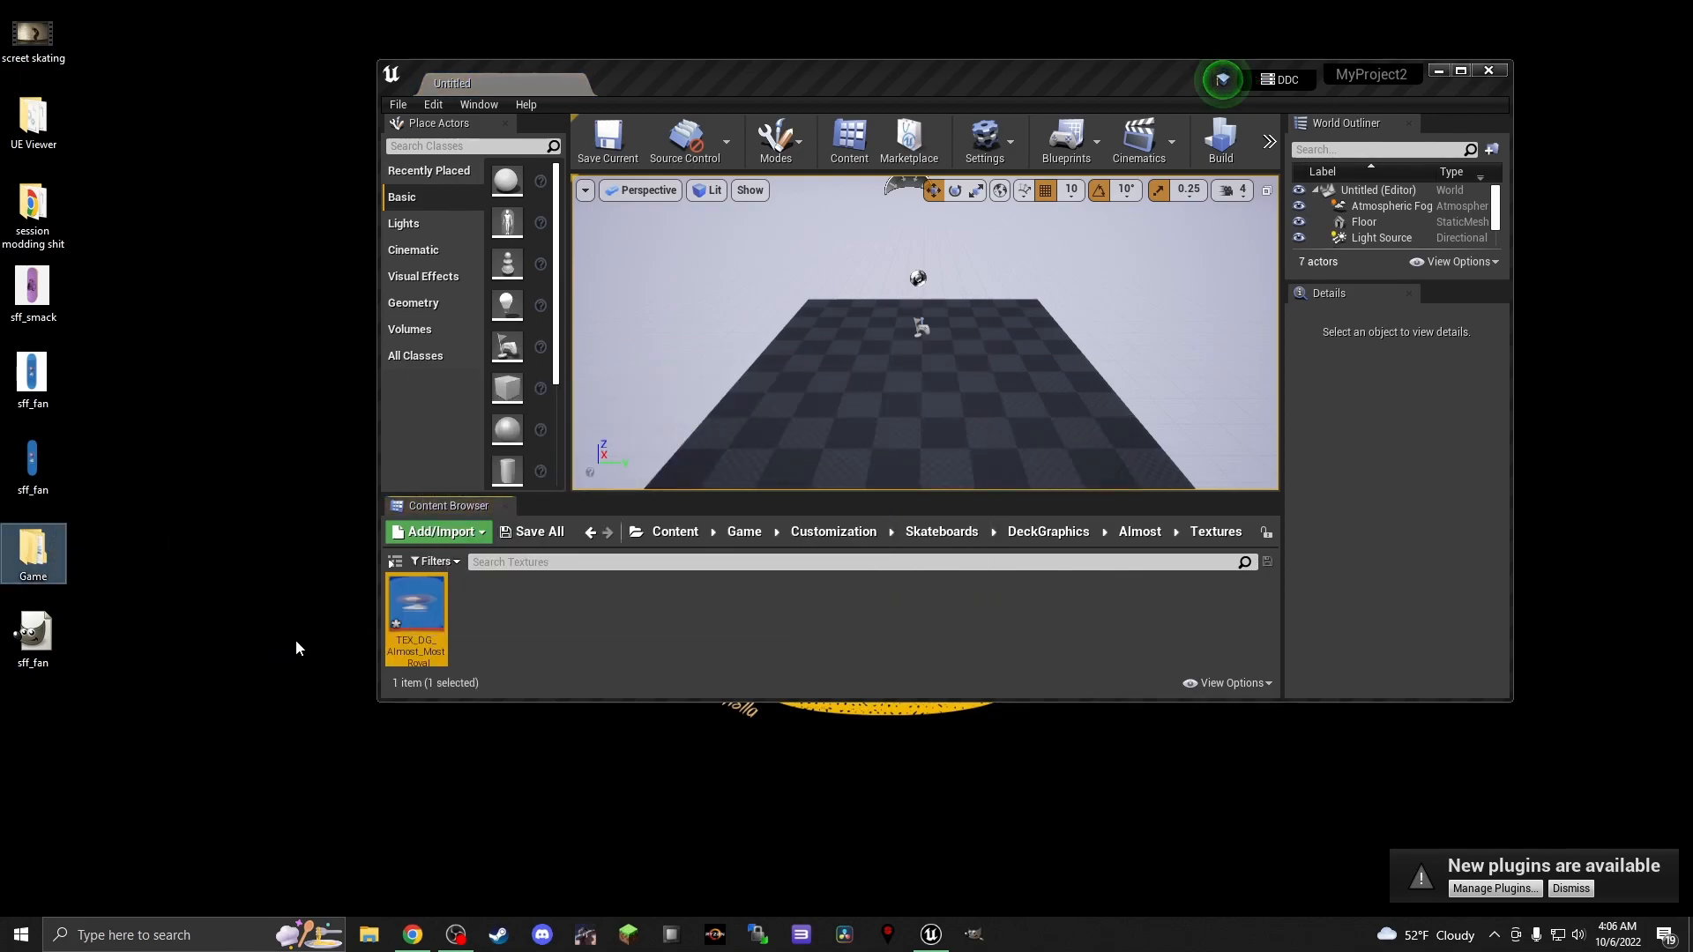
{"action": "left_click", "coordinate": [538, 534]}
{"action": "left_click", "coordinate": [1004, 629]}
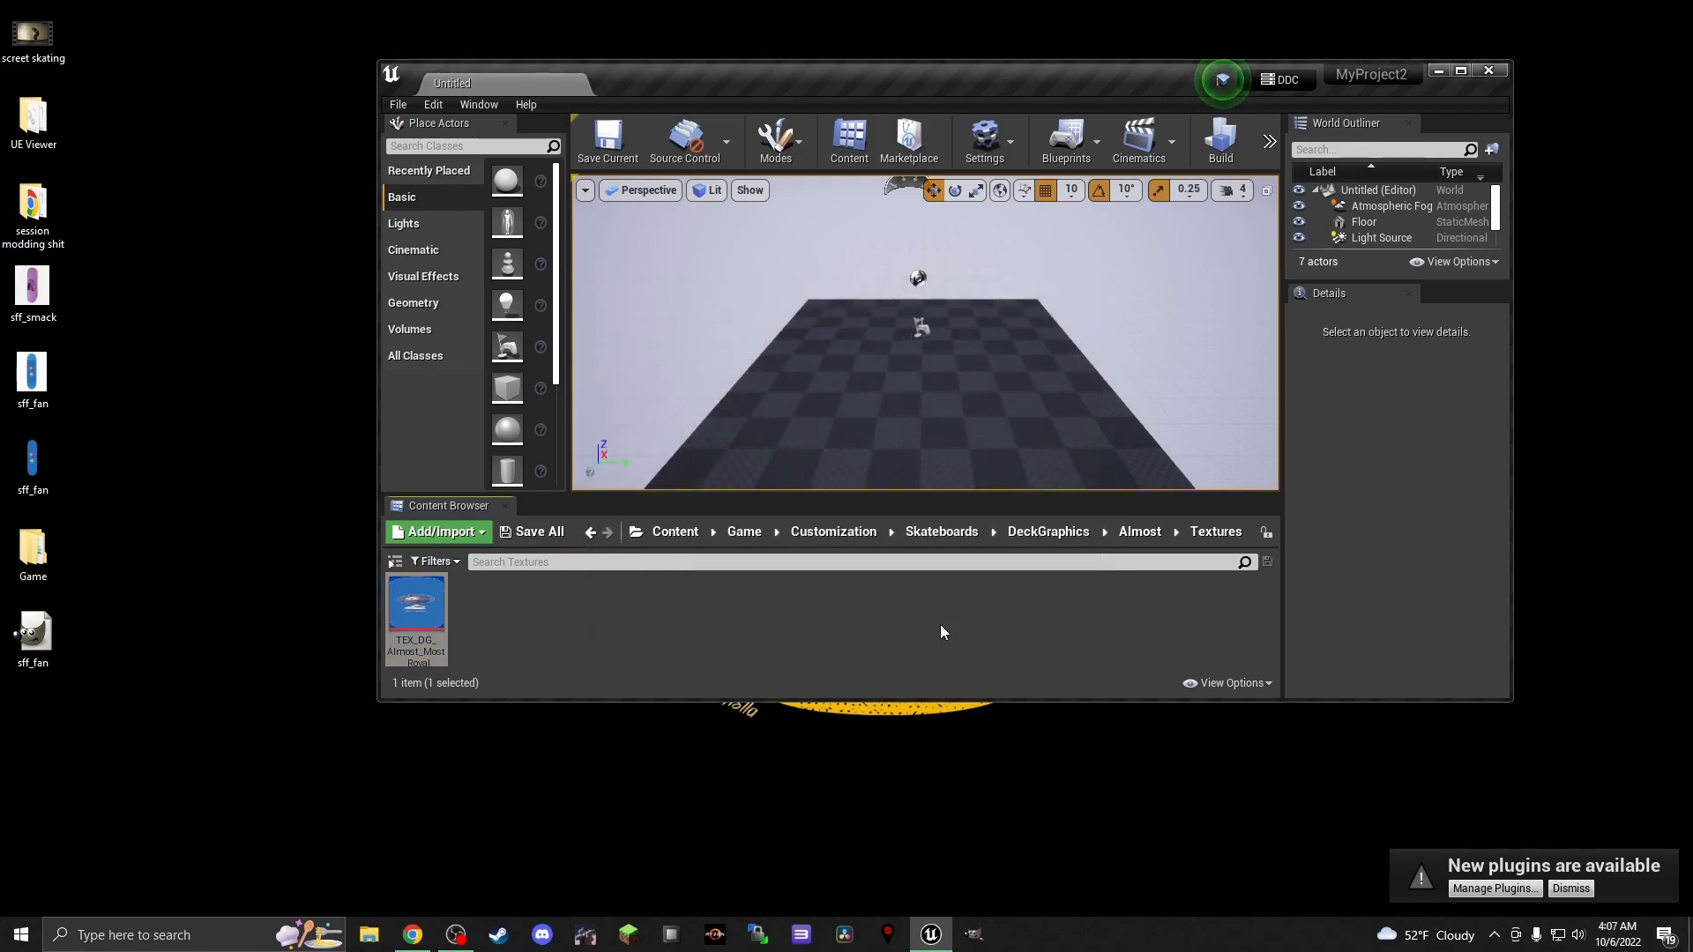
Cook the project's content for Windows and close the Unreal Editor once cooking has finished
{"action": "left_click", "coordinate": [395, 103]}
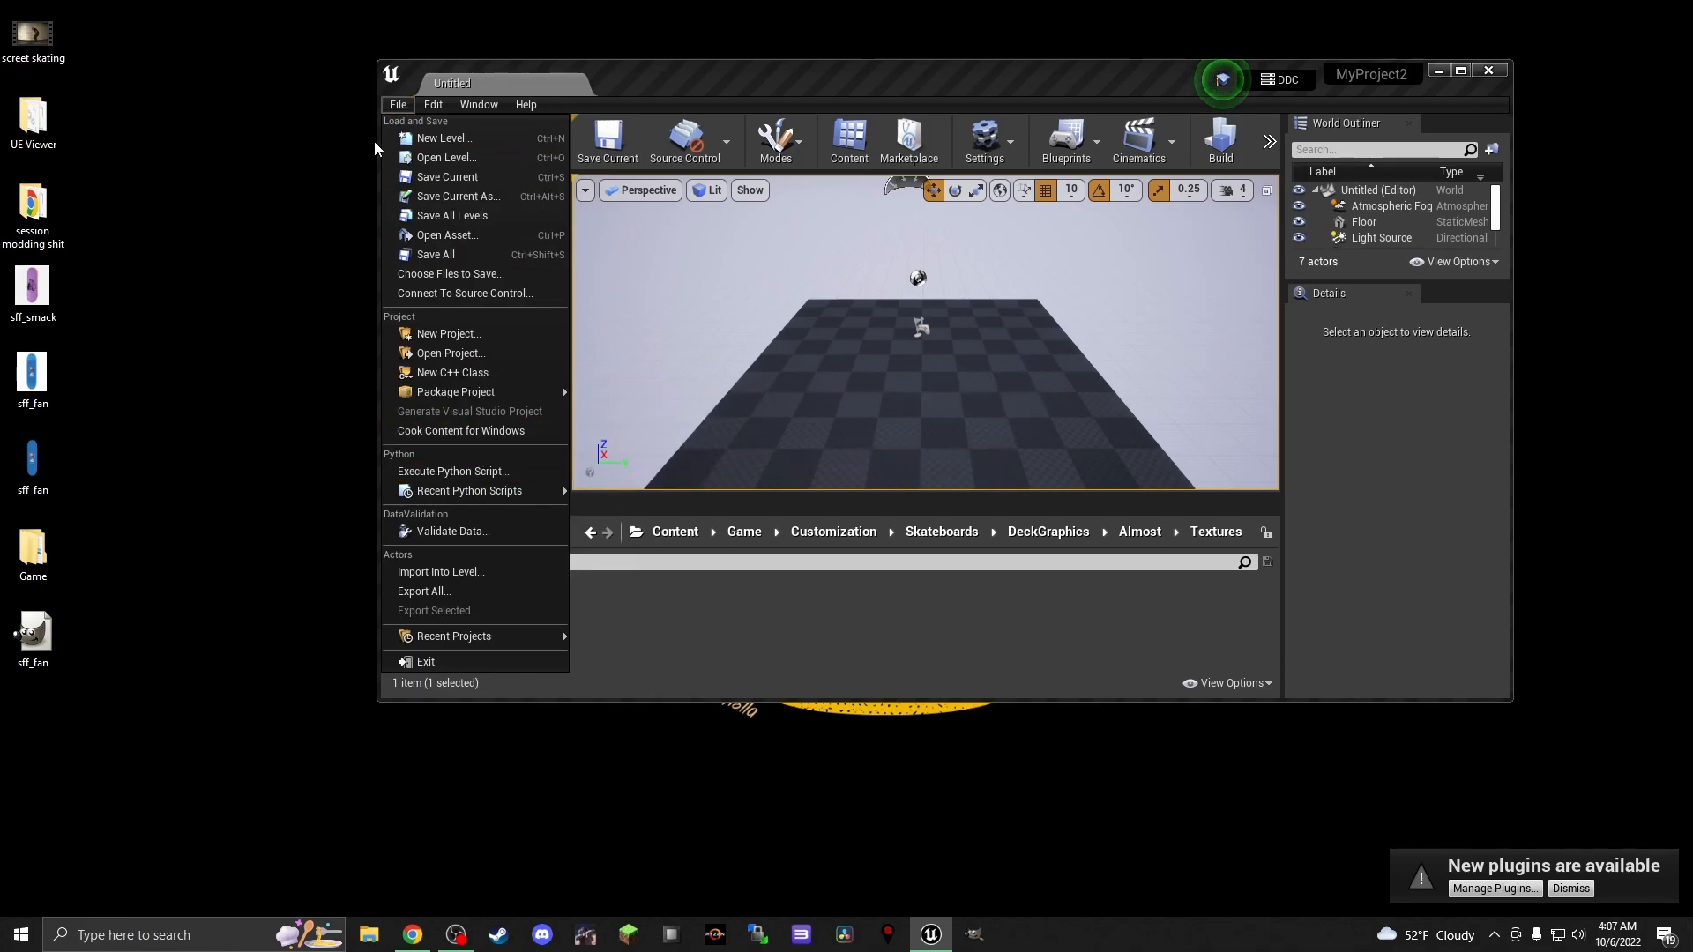
{"action": "left_click", "coordinate": [508, 436]}
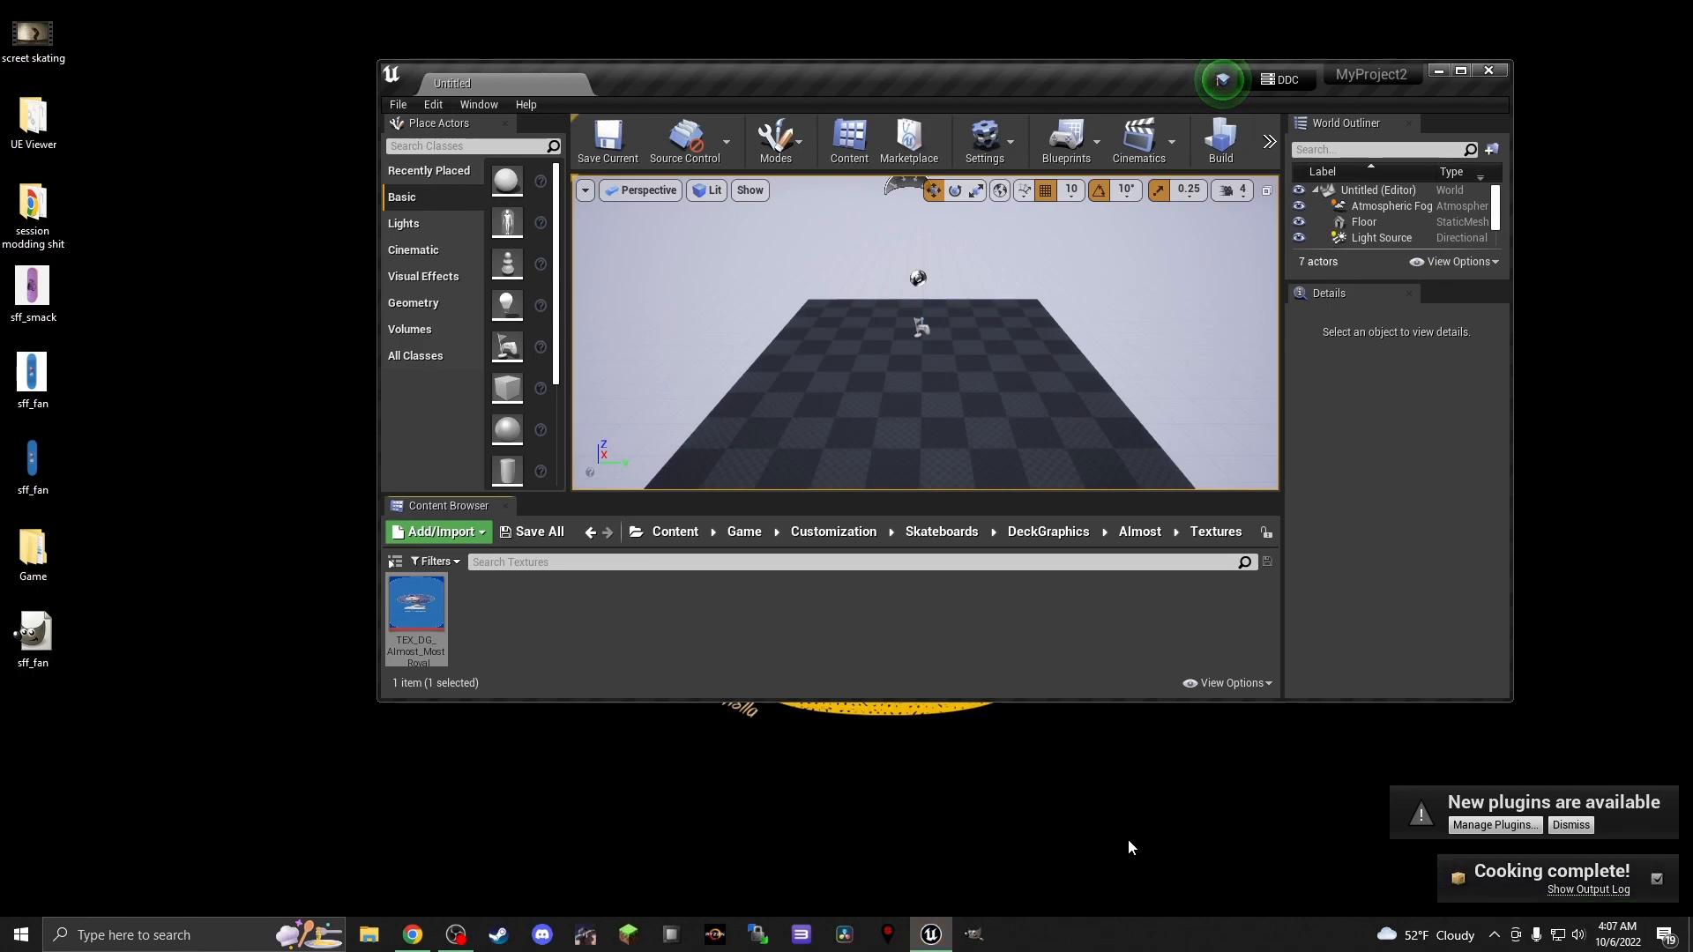
{"action": "left_click", "coordinate": [1488, 74]}
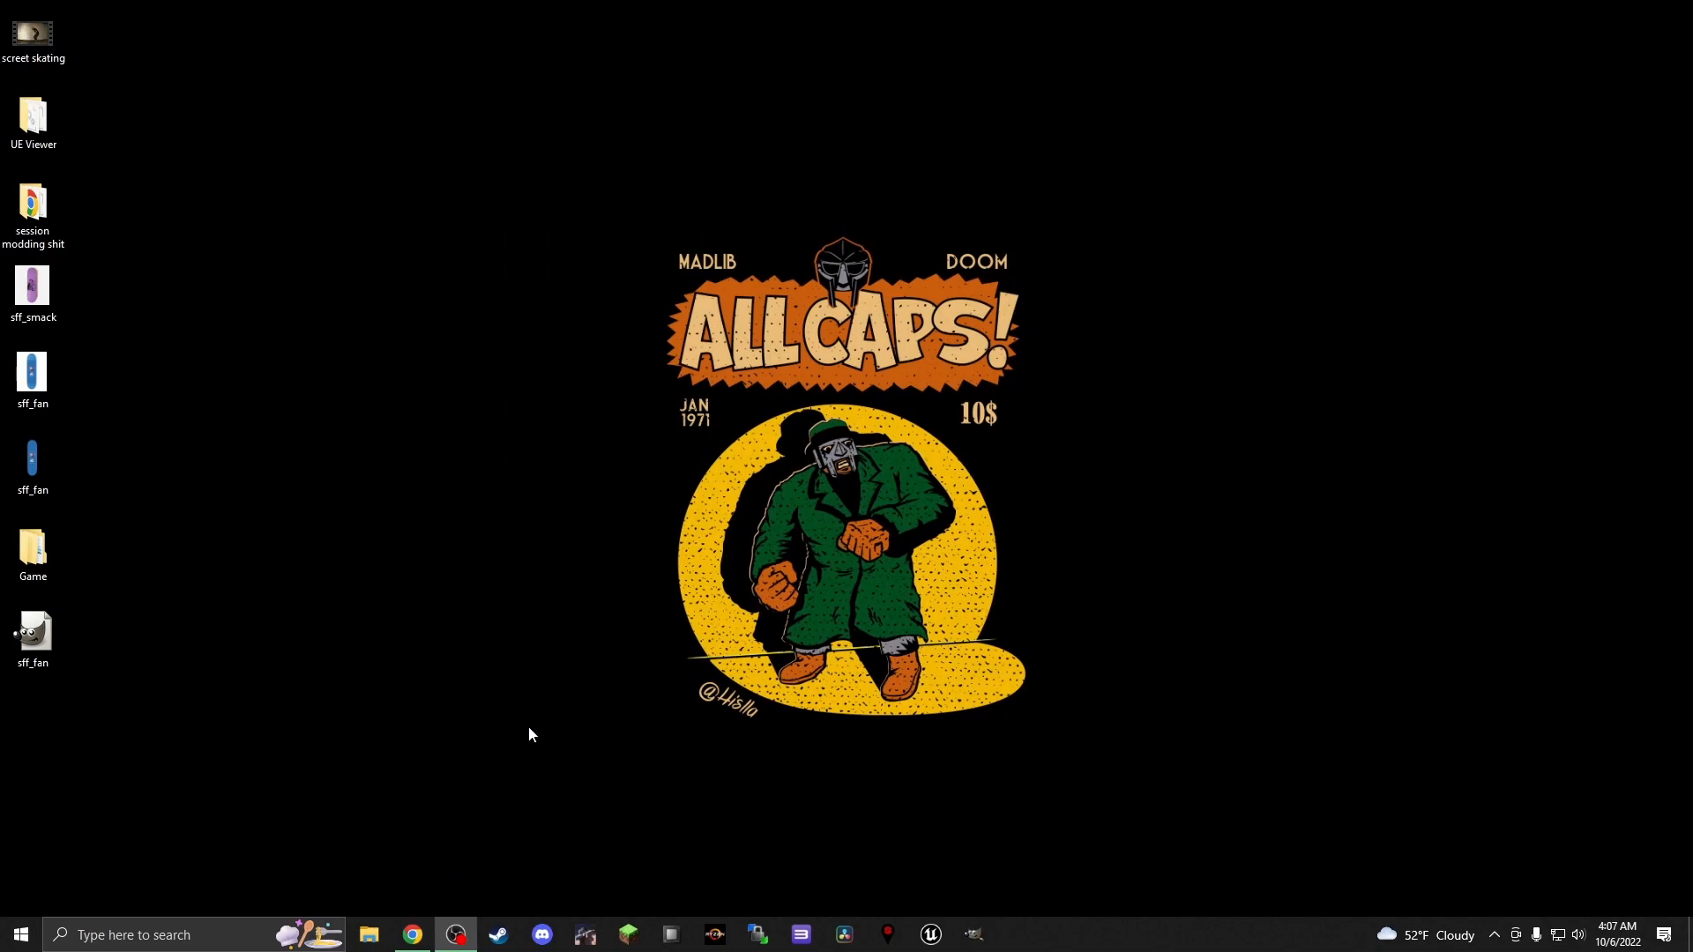
Search File Explorer for "cooked" and open MyProject2's Cooked folder down to WindowsNoEditor, MyProject2, Content
{"action": "left_click", "coordinate": [369, 934]}
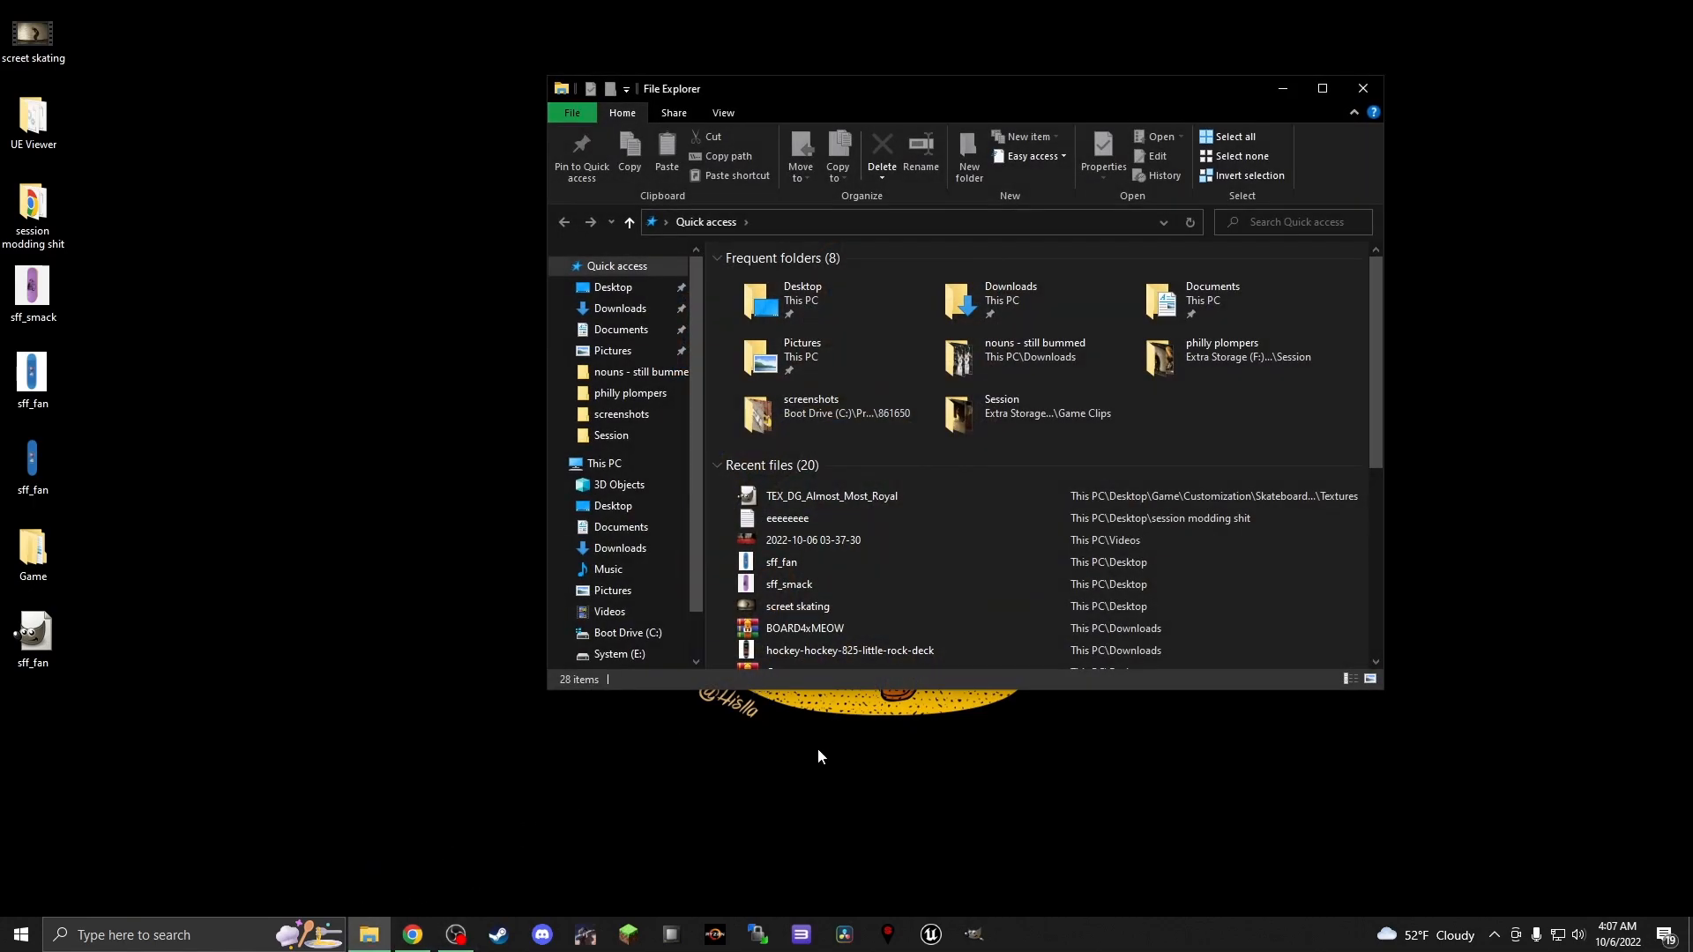
{"action": "left_click", "coordinate": [1323, 224]}
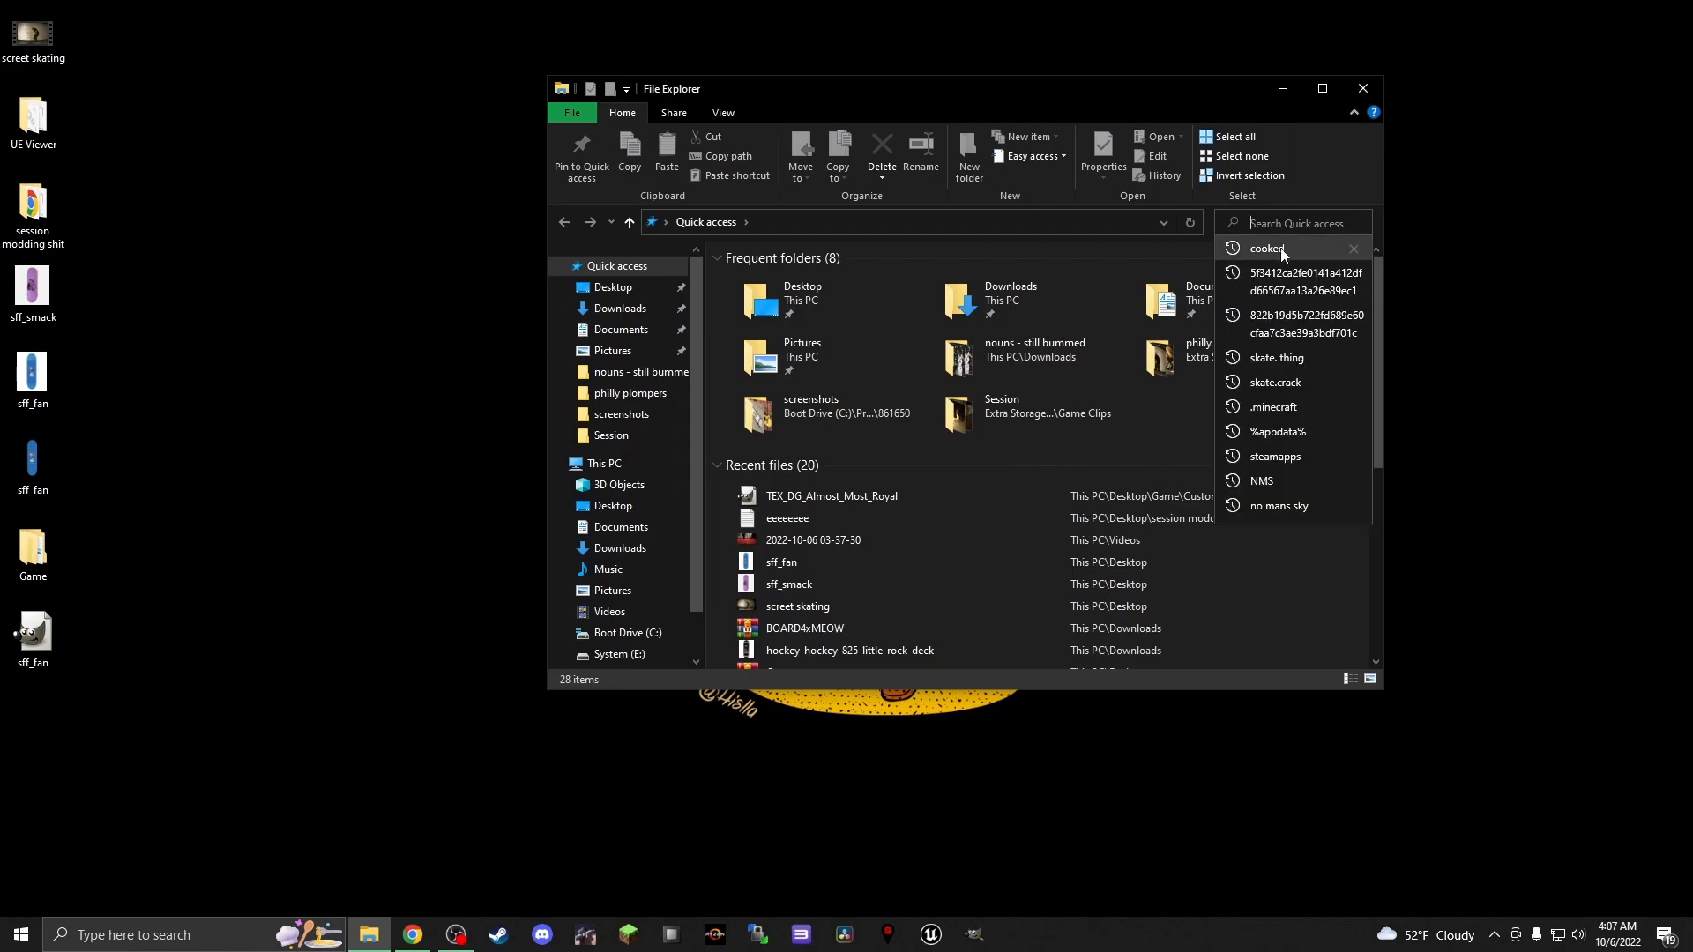
{"action": "left_click", "coordinate": [1281, 250]}
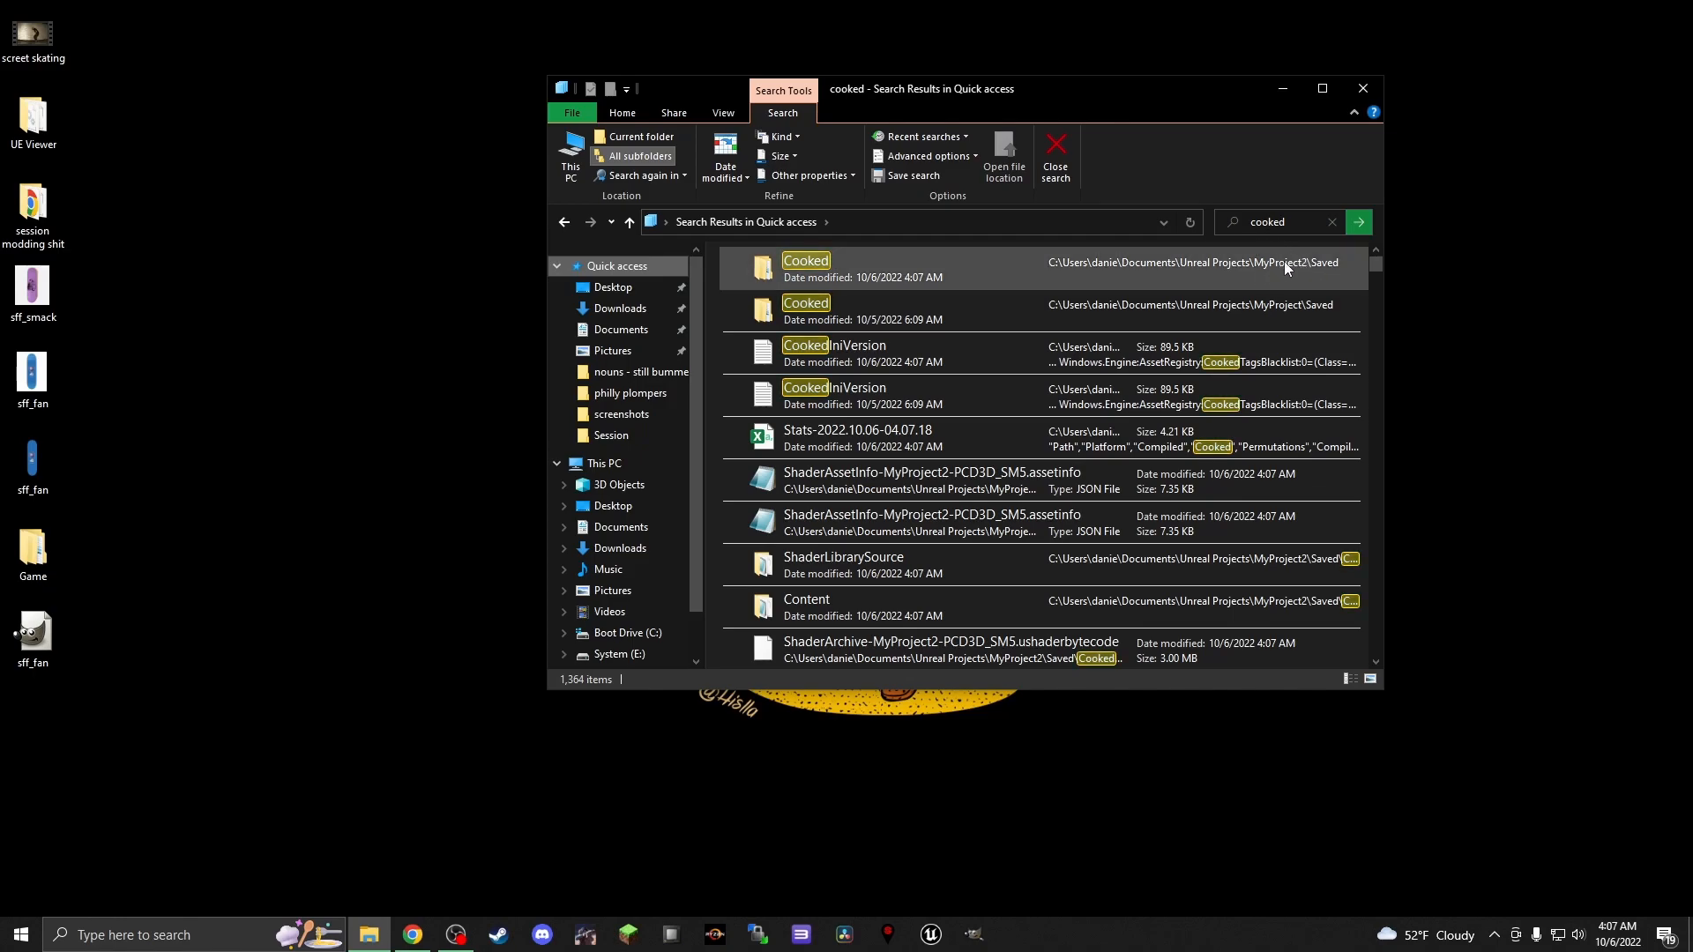
{"action": "double_click", "coordinate": [843, 263]}
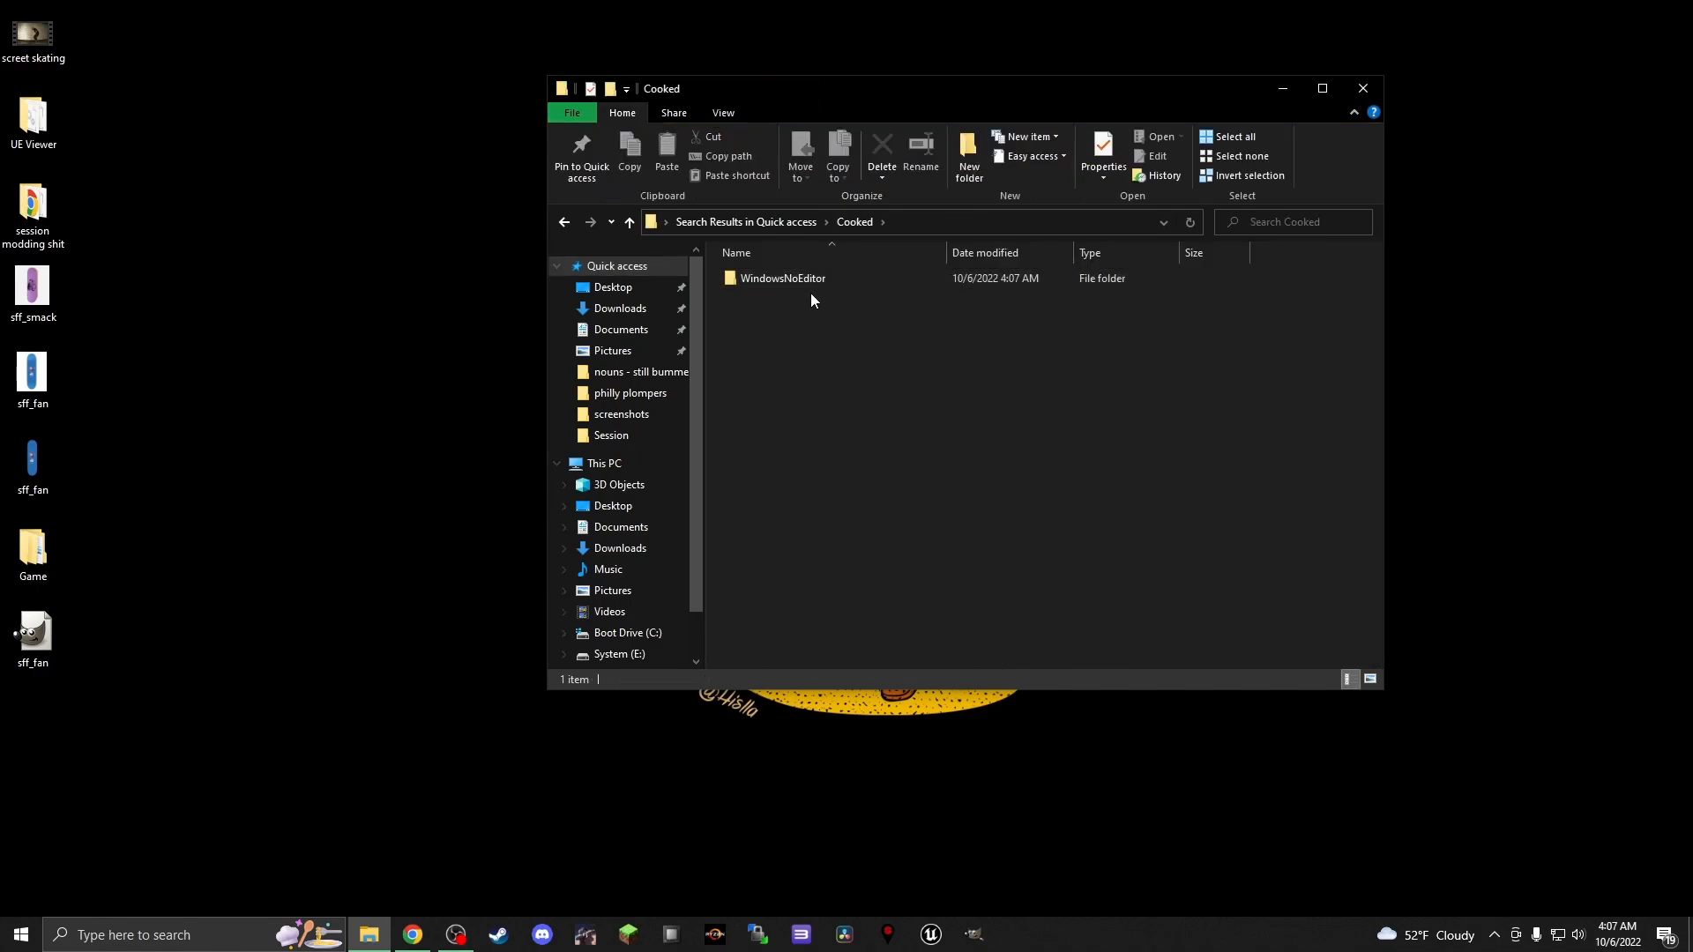
{"action": "double_click", "coordinate": [801, 278]}
{"action": "double_click", "coordinate": [786, 292]}
{"action": "double_click", "coordinate": [775, 279]}
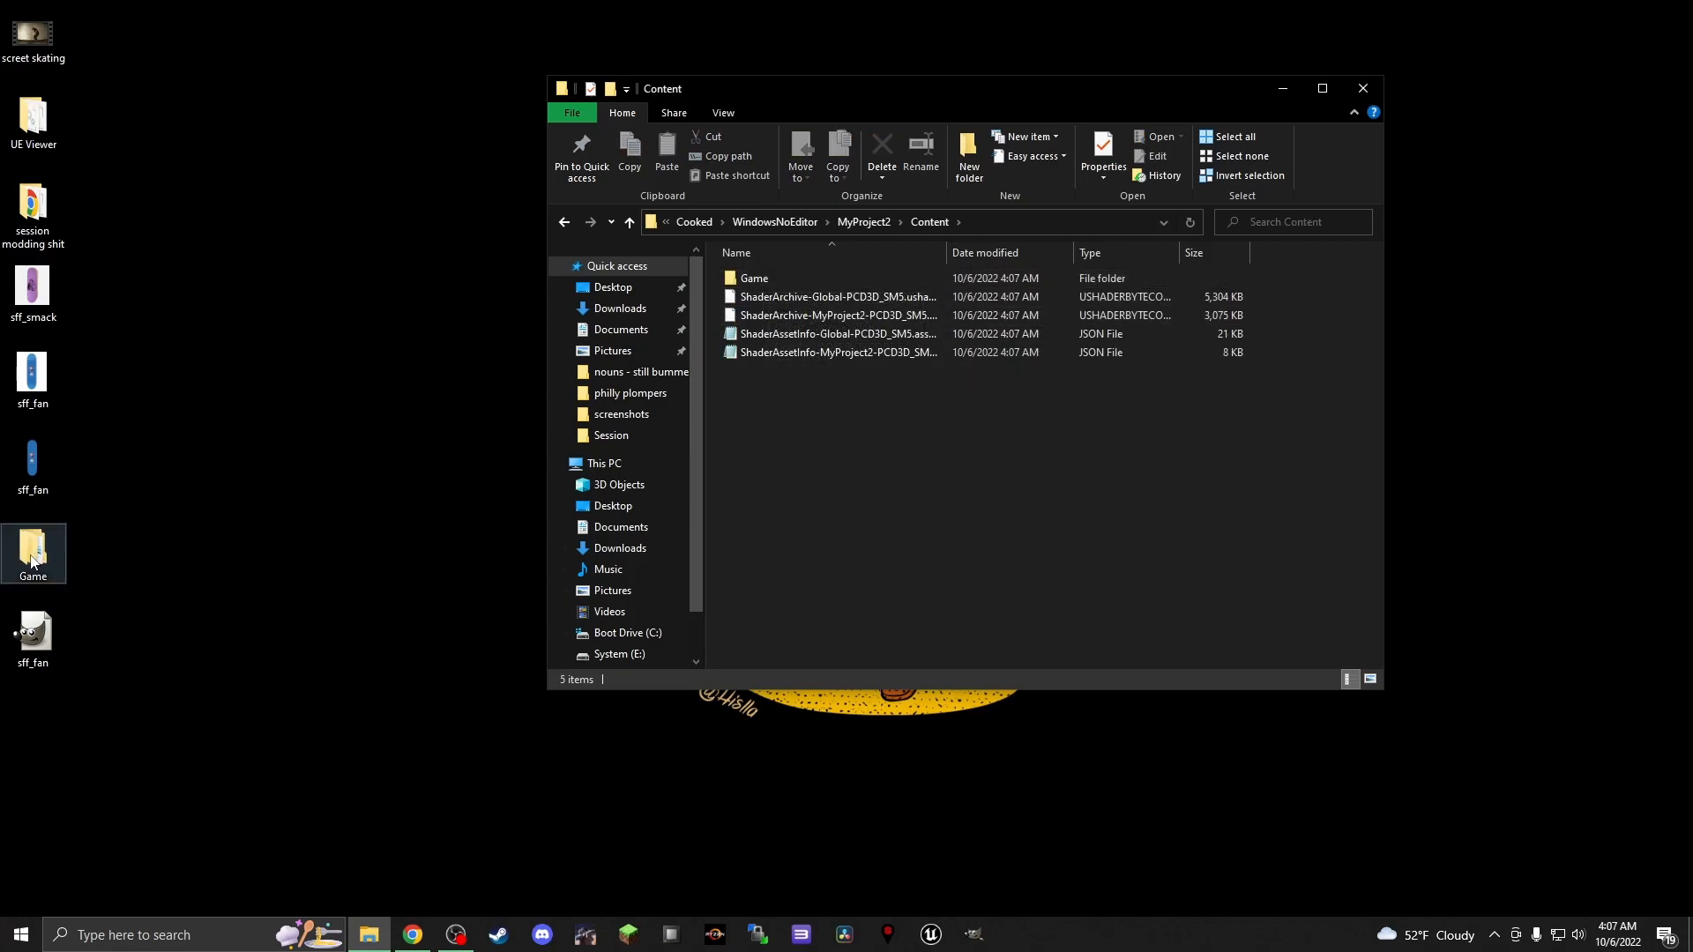
Create a new WinRAR ZIP archive on the desktop and name it sff_fan
{"action": "right_click", "coordinate": [335, 414]}
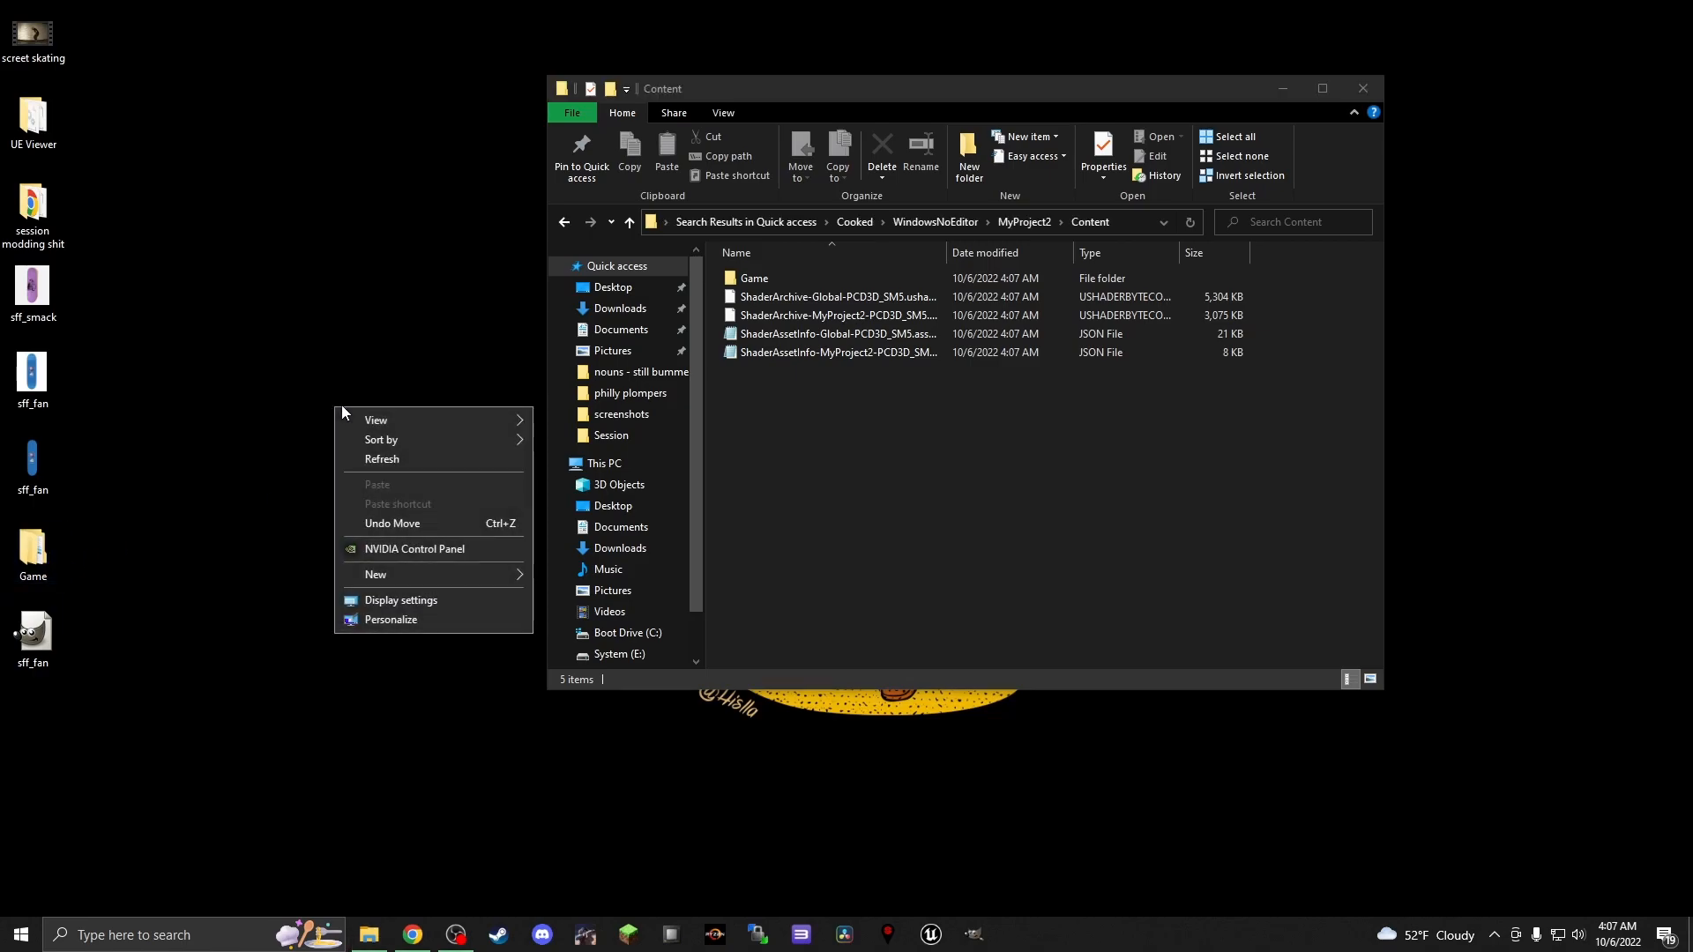
{"action": "mouse_move", "coordinate": [436, 571]}
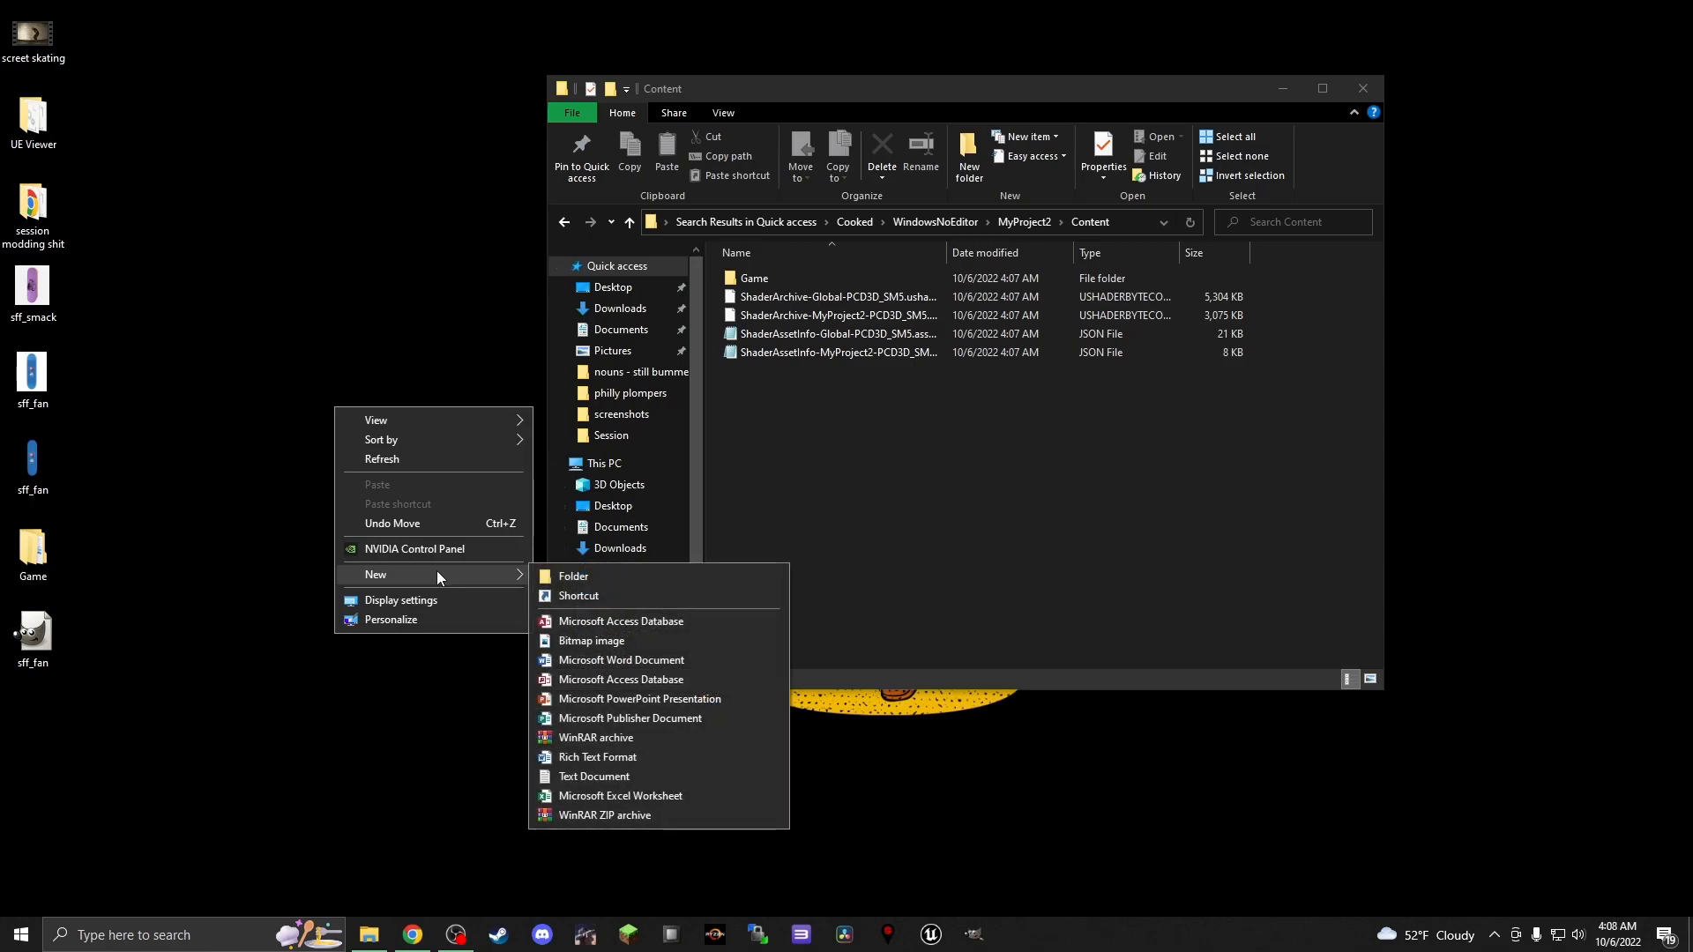
{"action": "left_click", "coordinate": [608, 816]}
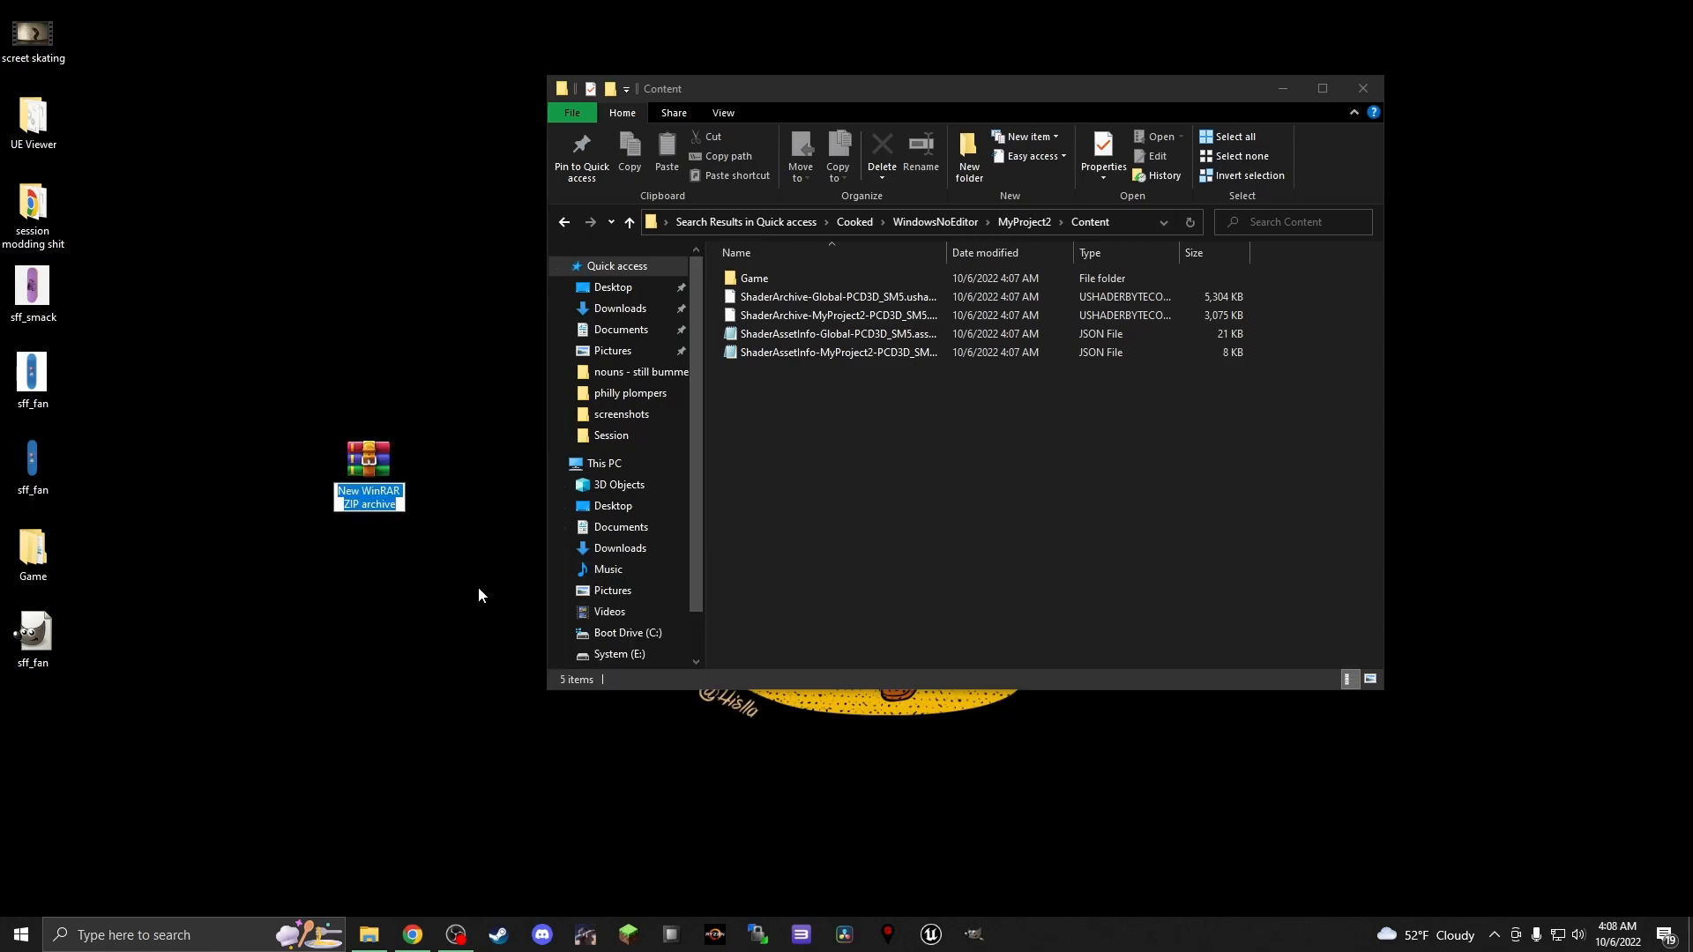
{"action": "type", "text": "sff"}
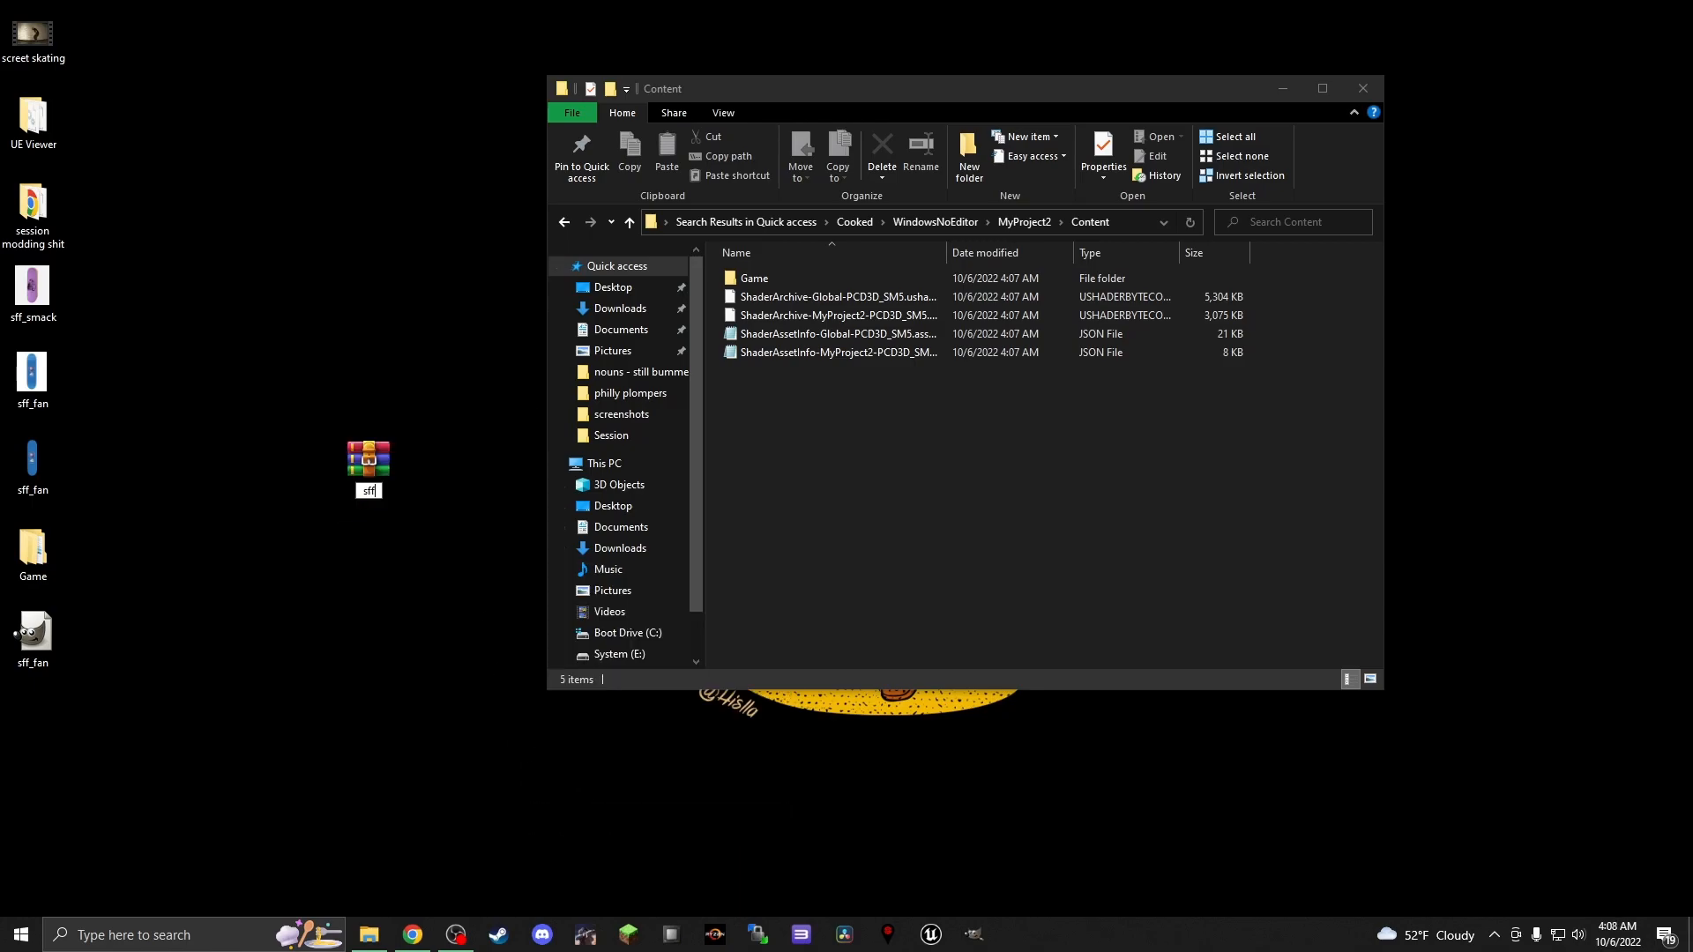
{"action": "type", "text": "_fan"}
{"action": "key", "text": "Return"}
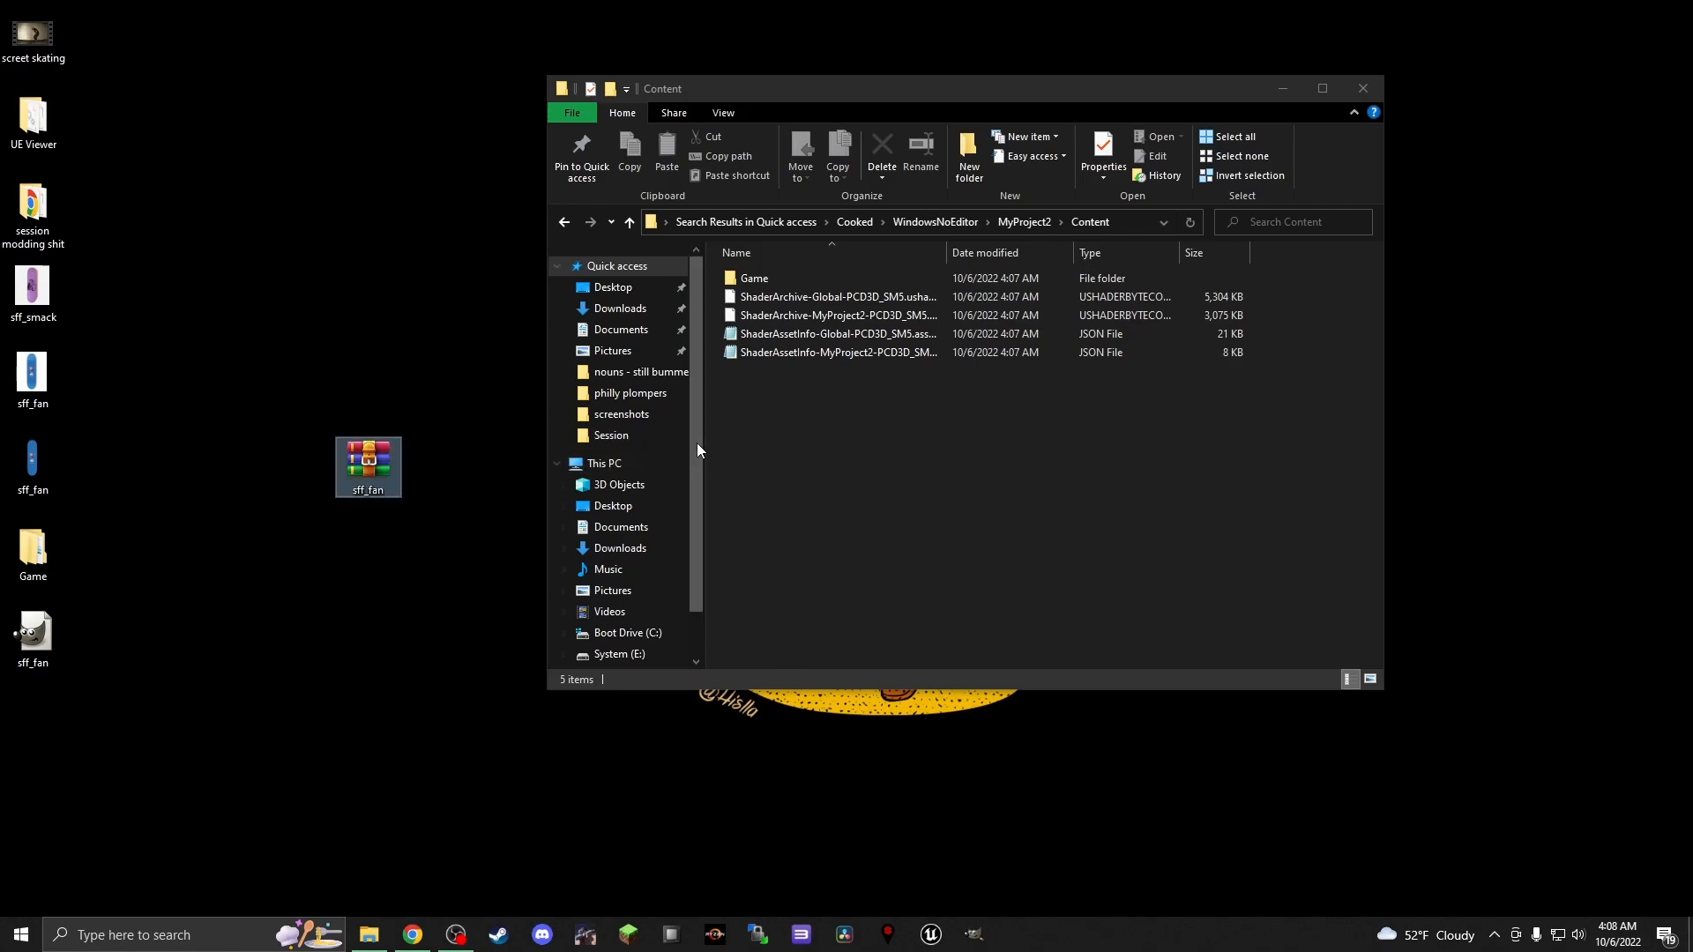
Pack the cooked Game folder into the sff_fan archive, delete the source folder, and reposition the archive on the desktop
{"action": "left_click_drag", "start_coordinate": [754, 278], "coordinate": [373, 460]}
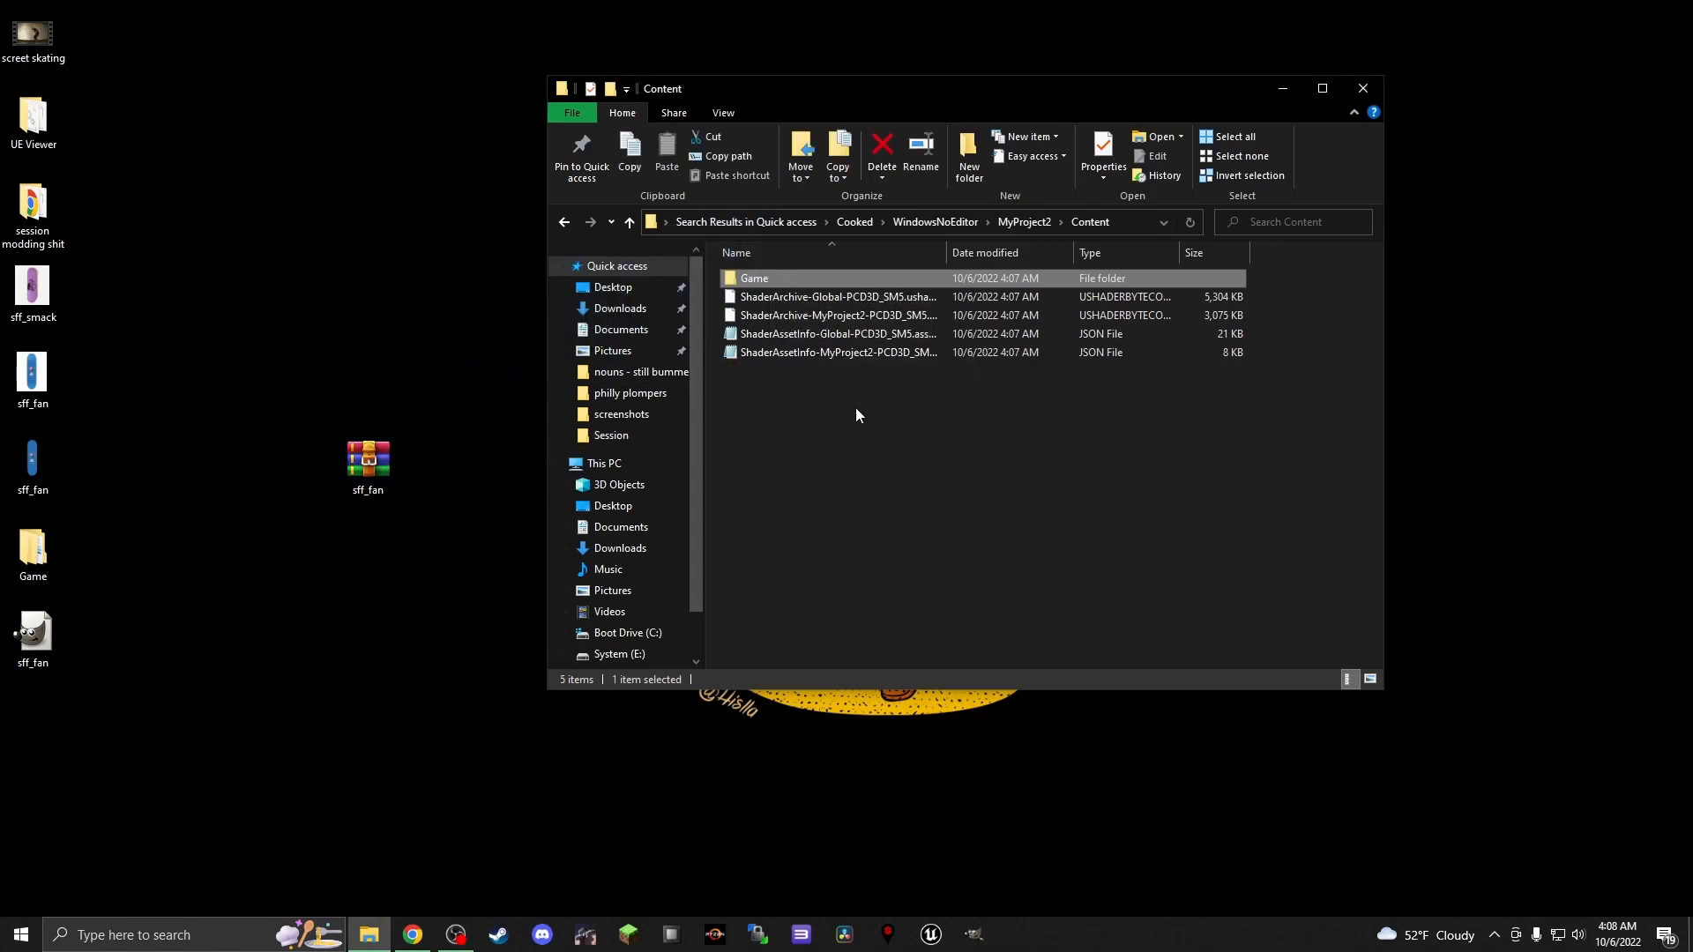
{"action": "right_click", "coordinate": [784, 277]}
{"action": "left_click", "coordinate": [864, 626]}
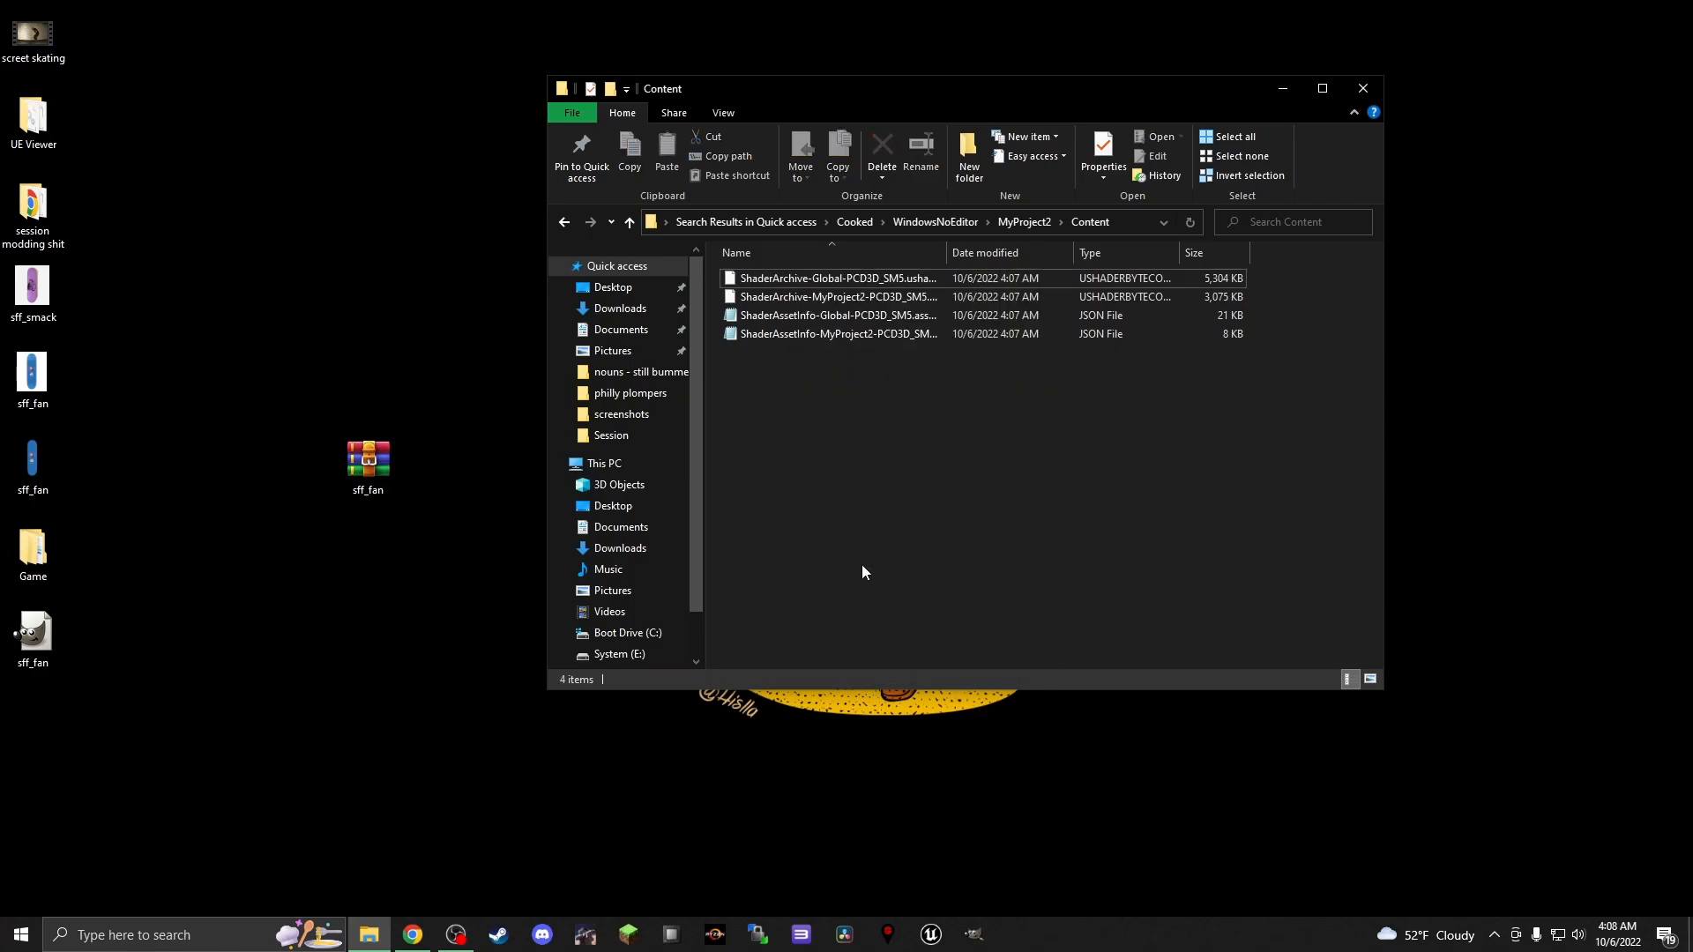
{"action": "left_click", "coordinate": [1369, 89]}
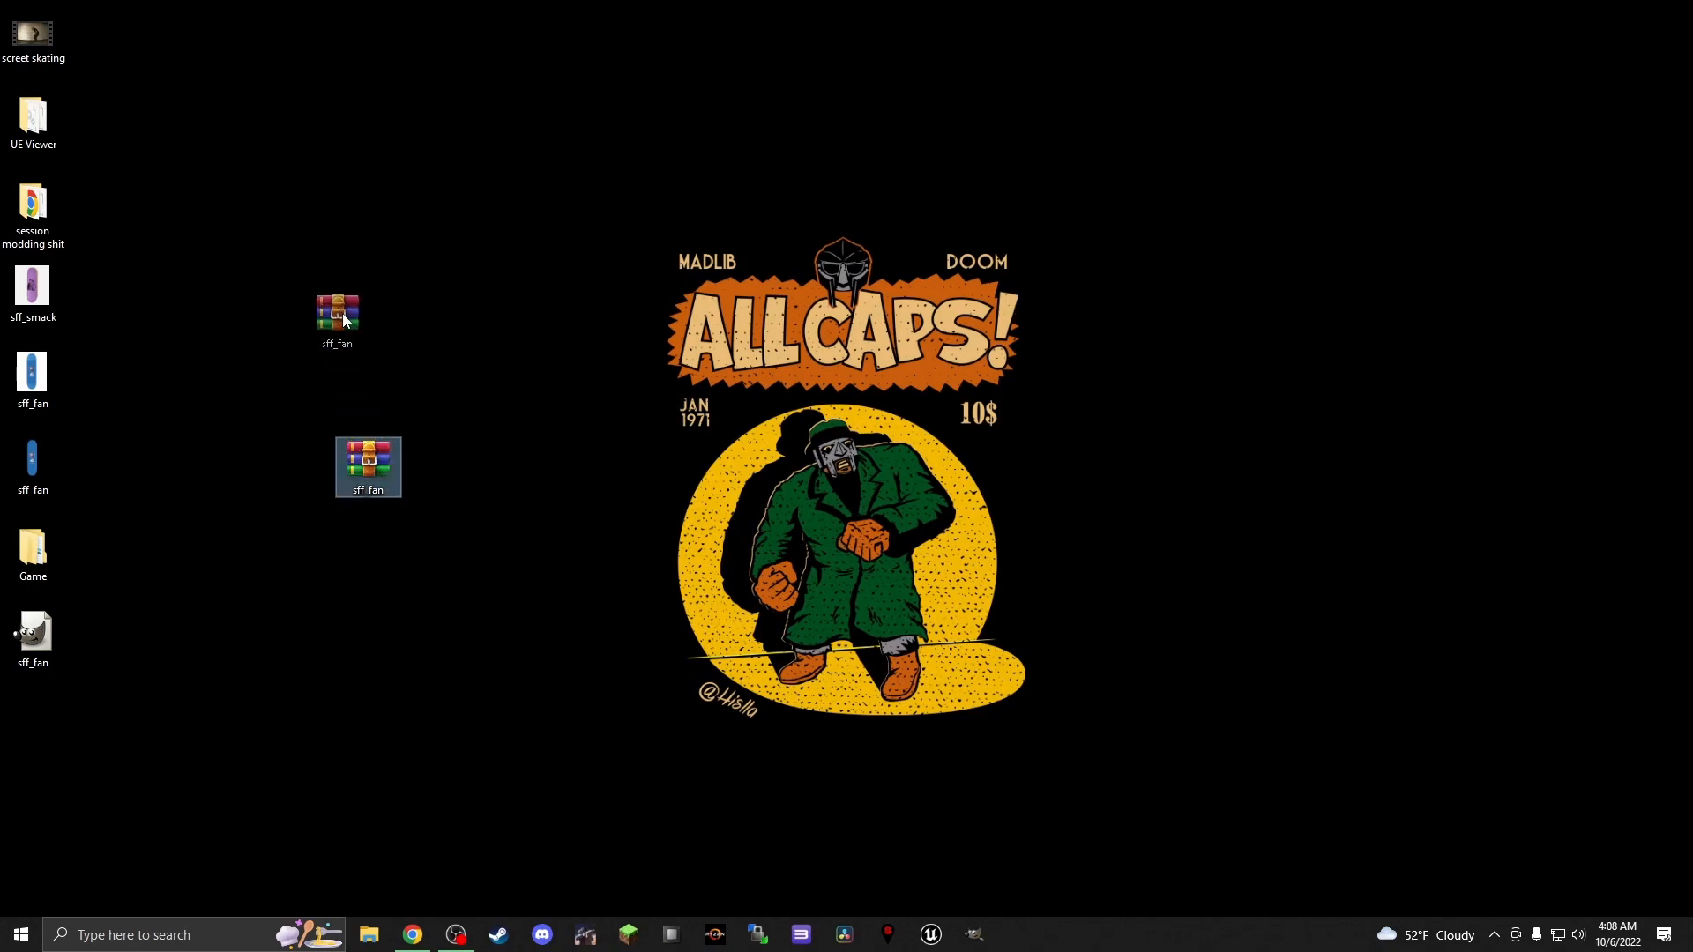
{"action": "left_click_drag", "start_coordinate": [351, 335], "coordinate": [347, 335]}
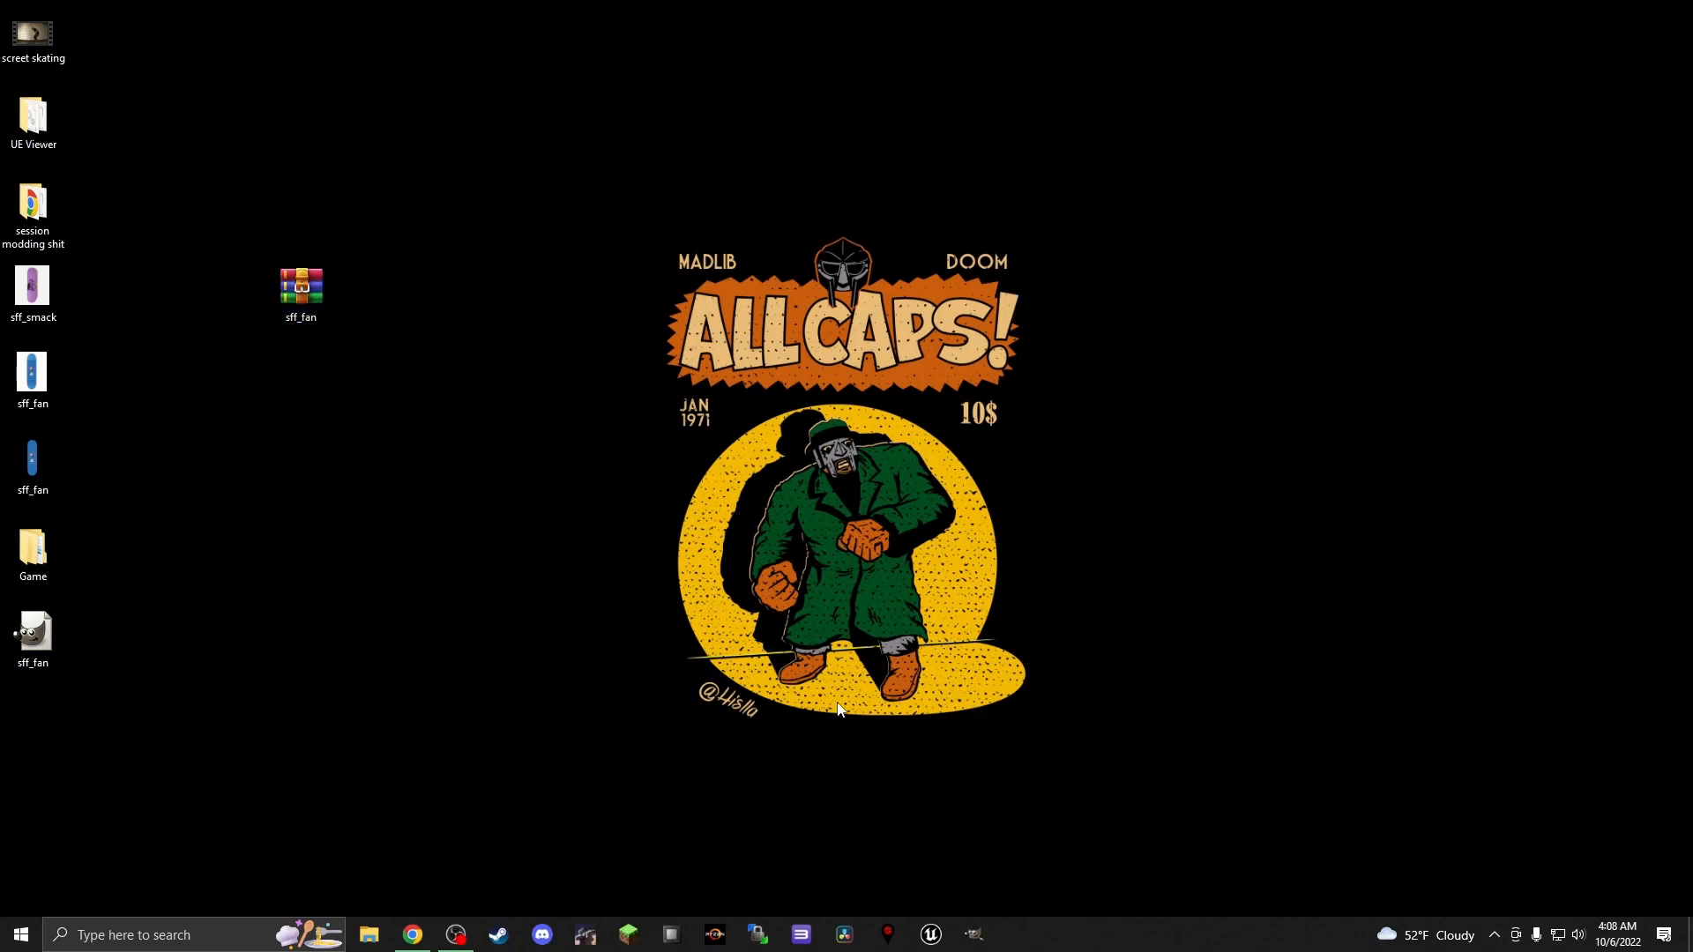
Switch to Session Mod Manager, import the desktop's sff_fan.zip as a mod, and start Session with the default New York City map
{"action": "left_click", "coordinate": [890, 934]}
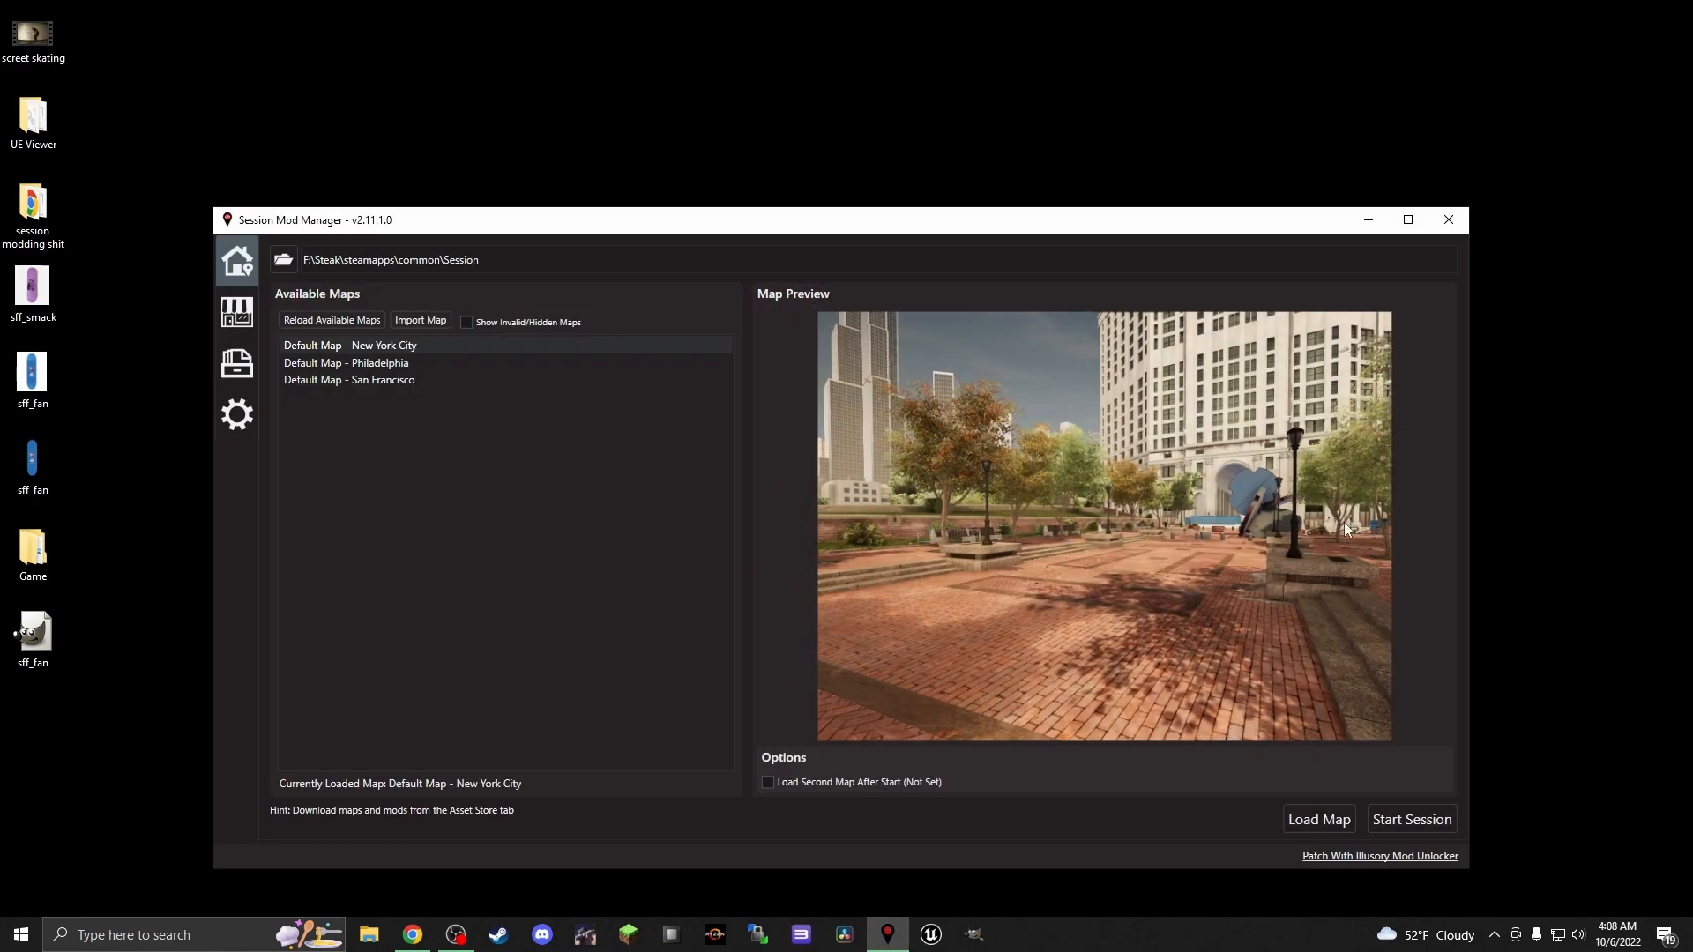
{"action": "left_click_drag", "start_coordinate": [676, 220], "coordinate": [790, 41]}
{"action": "left_click", "coordinate": [349, 187]}
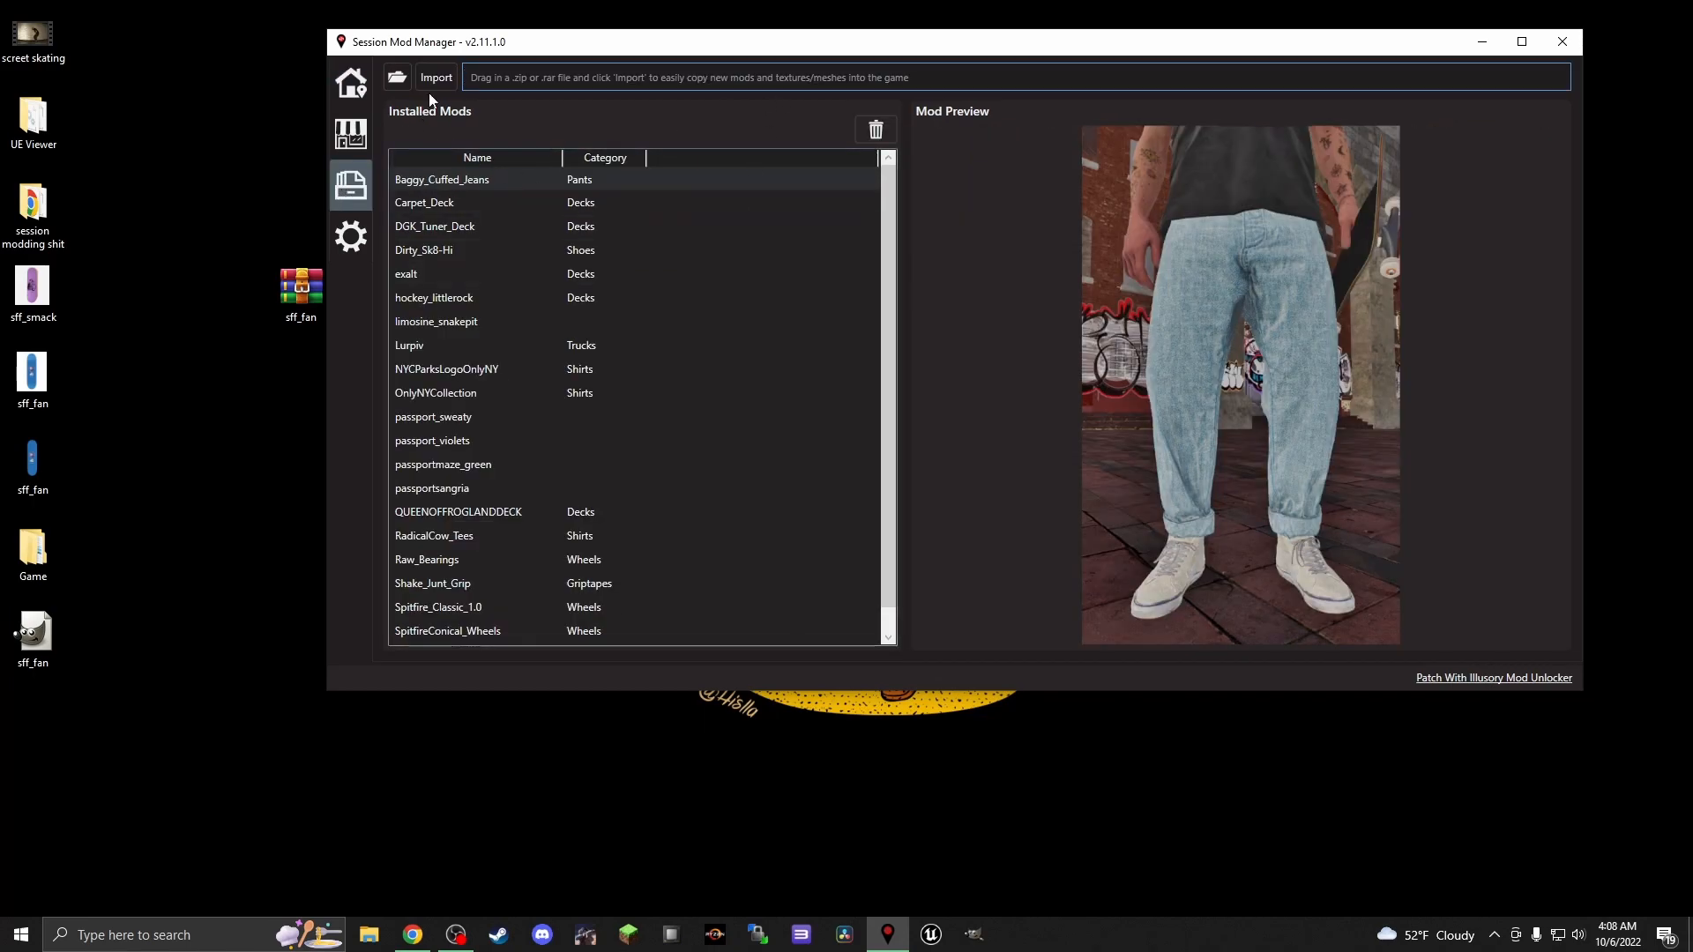
{"action": "left_click_drag", "start_coordinate": [307, 285], "coordinate": [580, 76]}
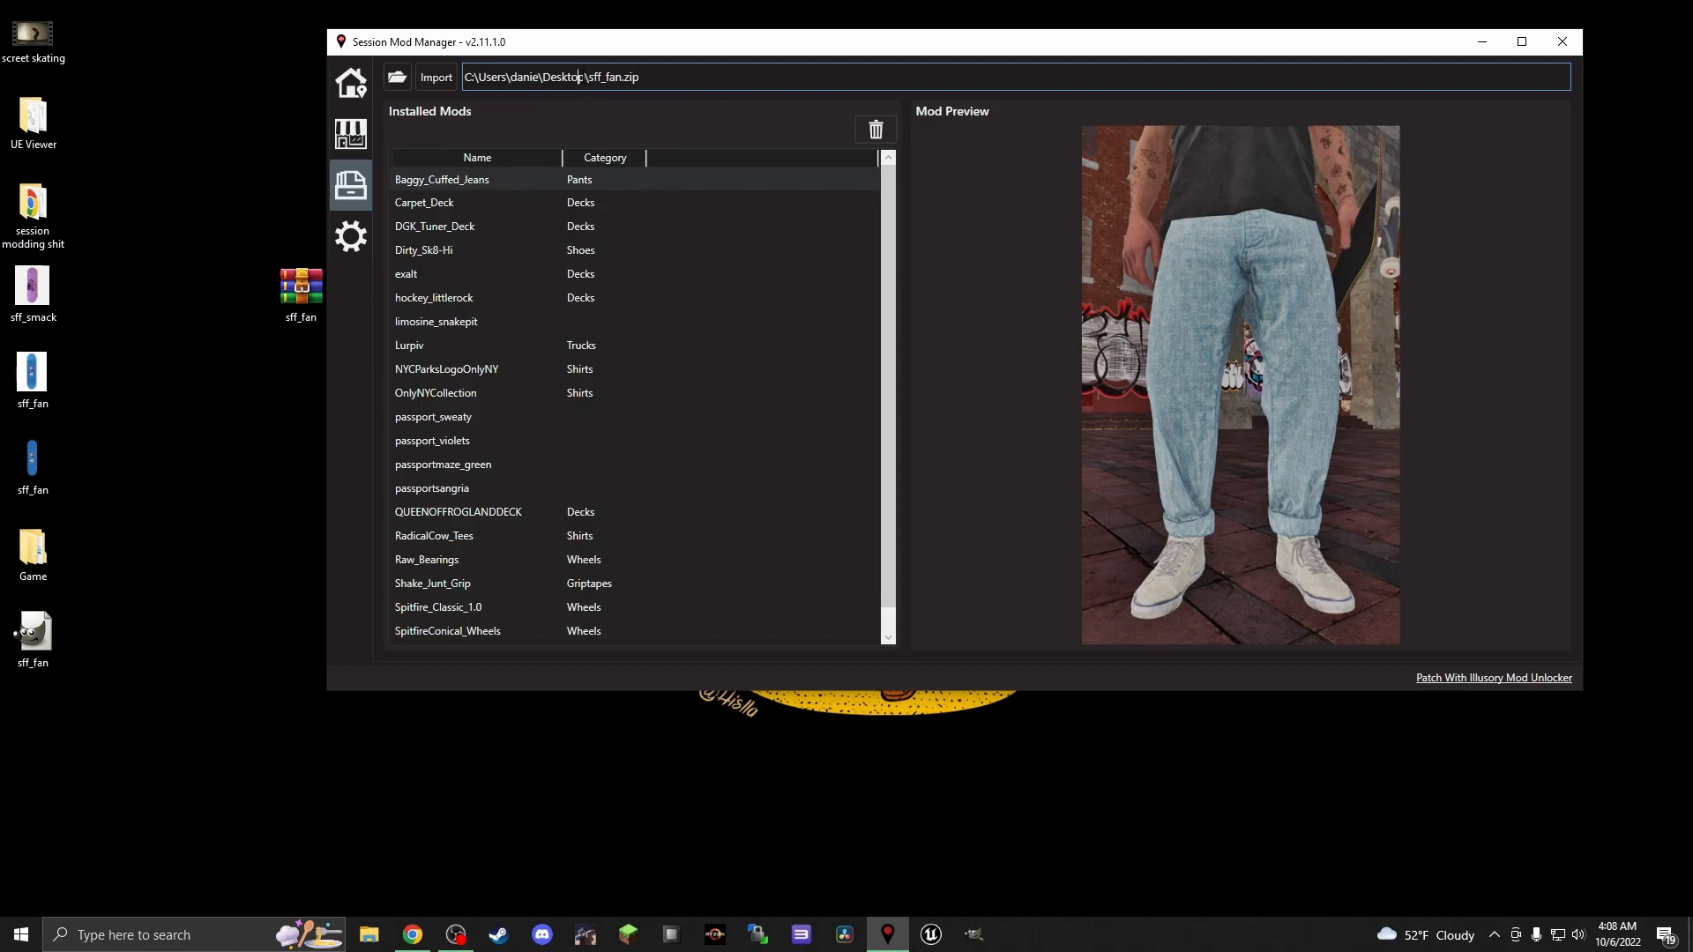
{"action": "left_click", "coordinate": [447, 76]}
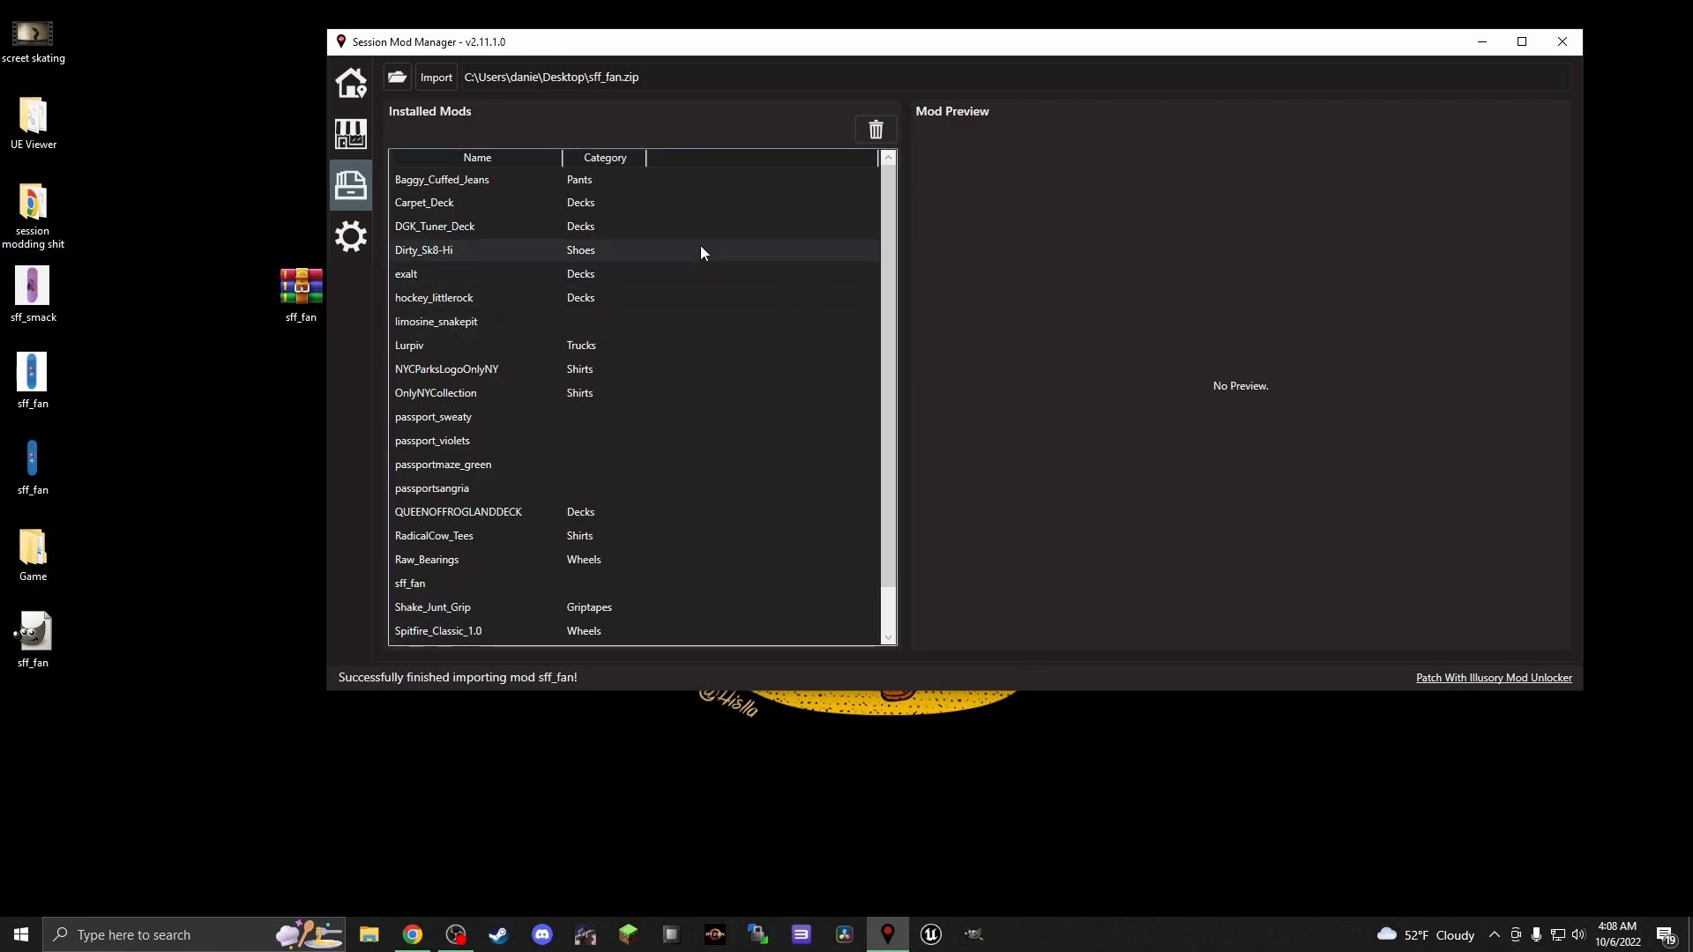
{"action": "left_click", "coordinate": [359, 87]}
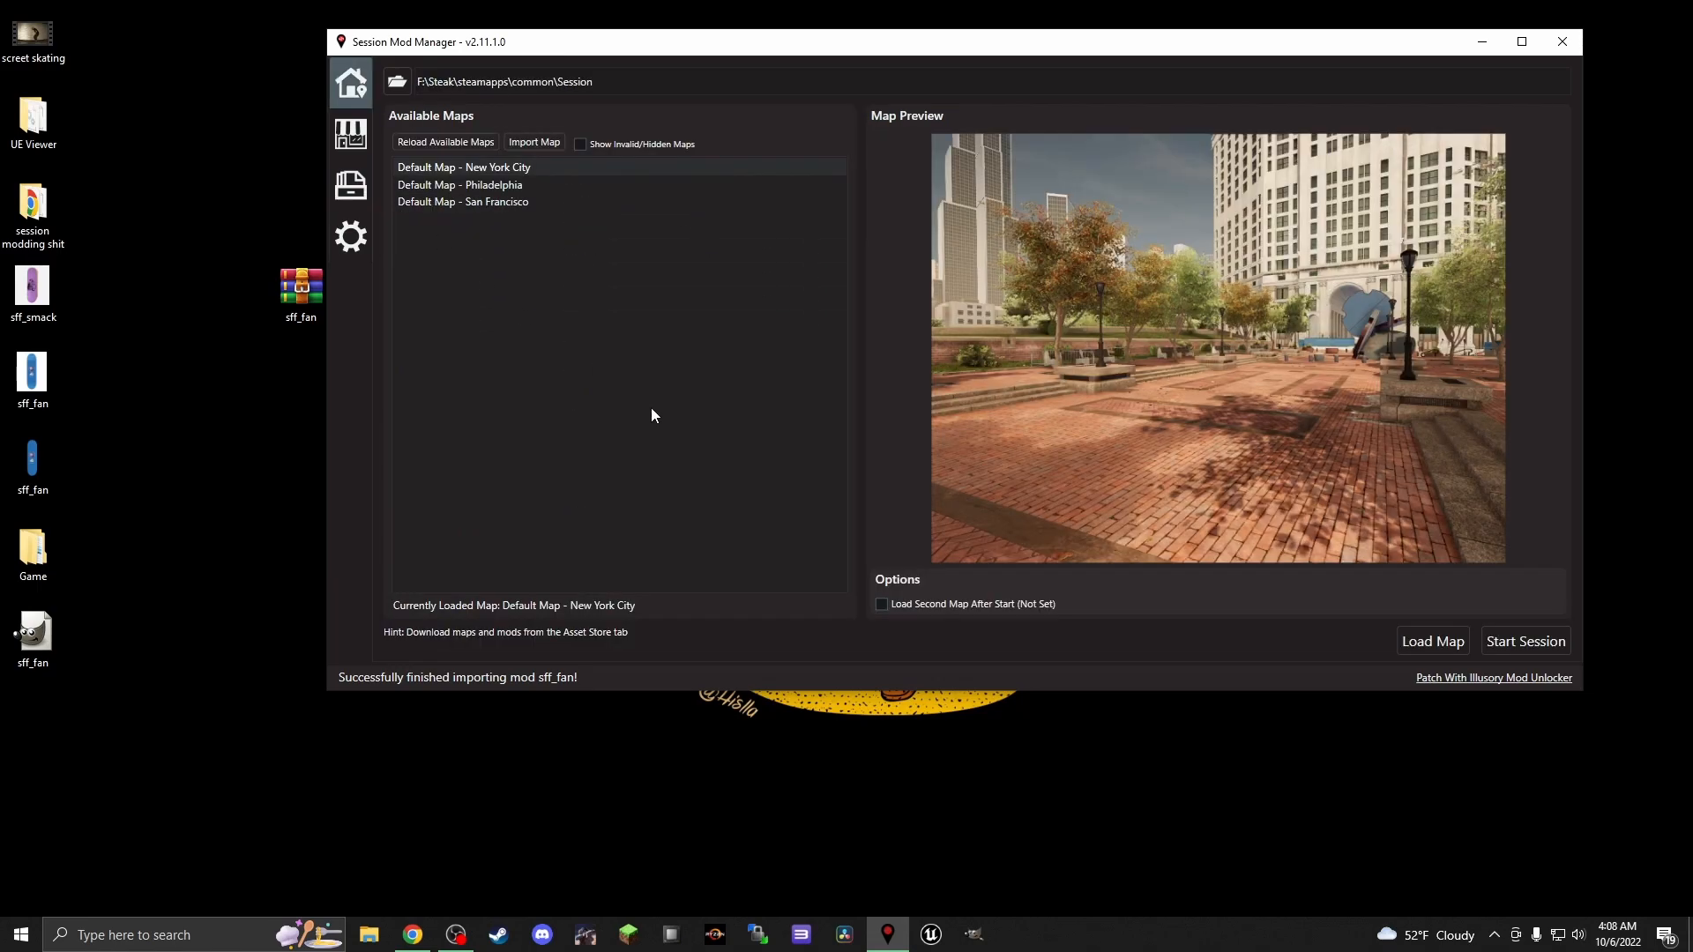
{"action": "left_click", "coordinate": [1515, 653]}
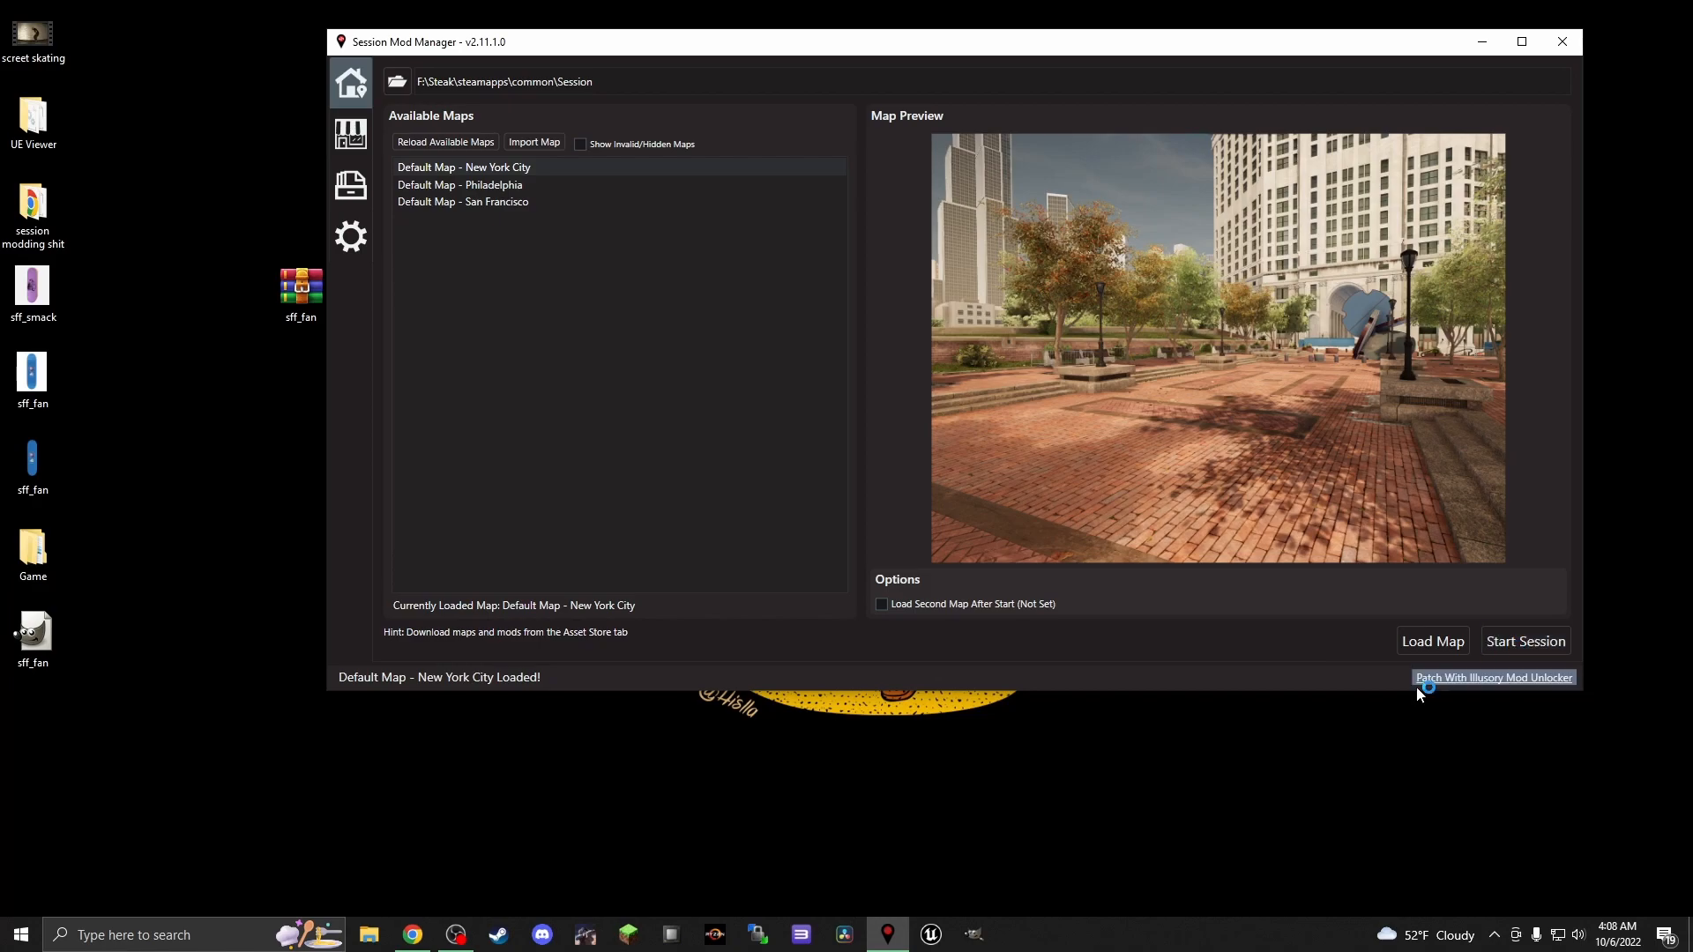